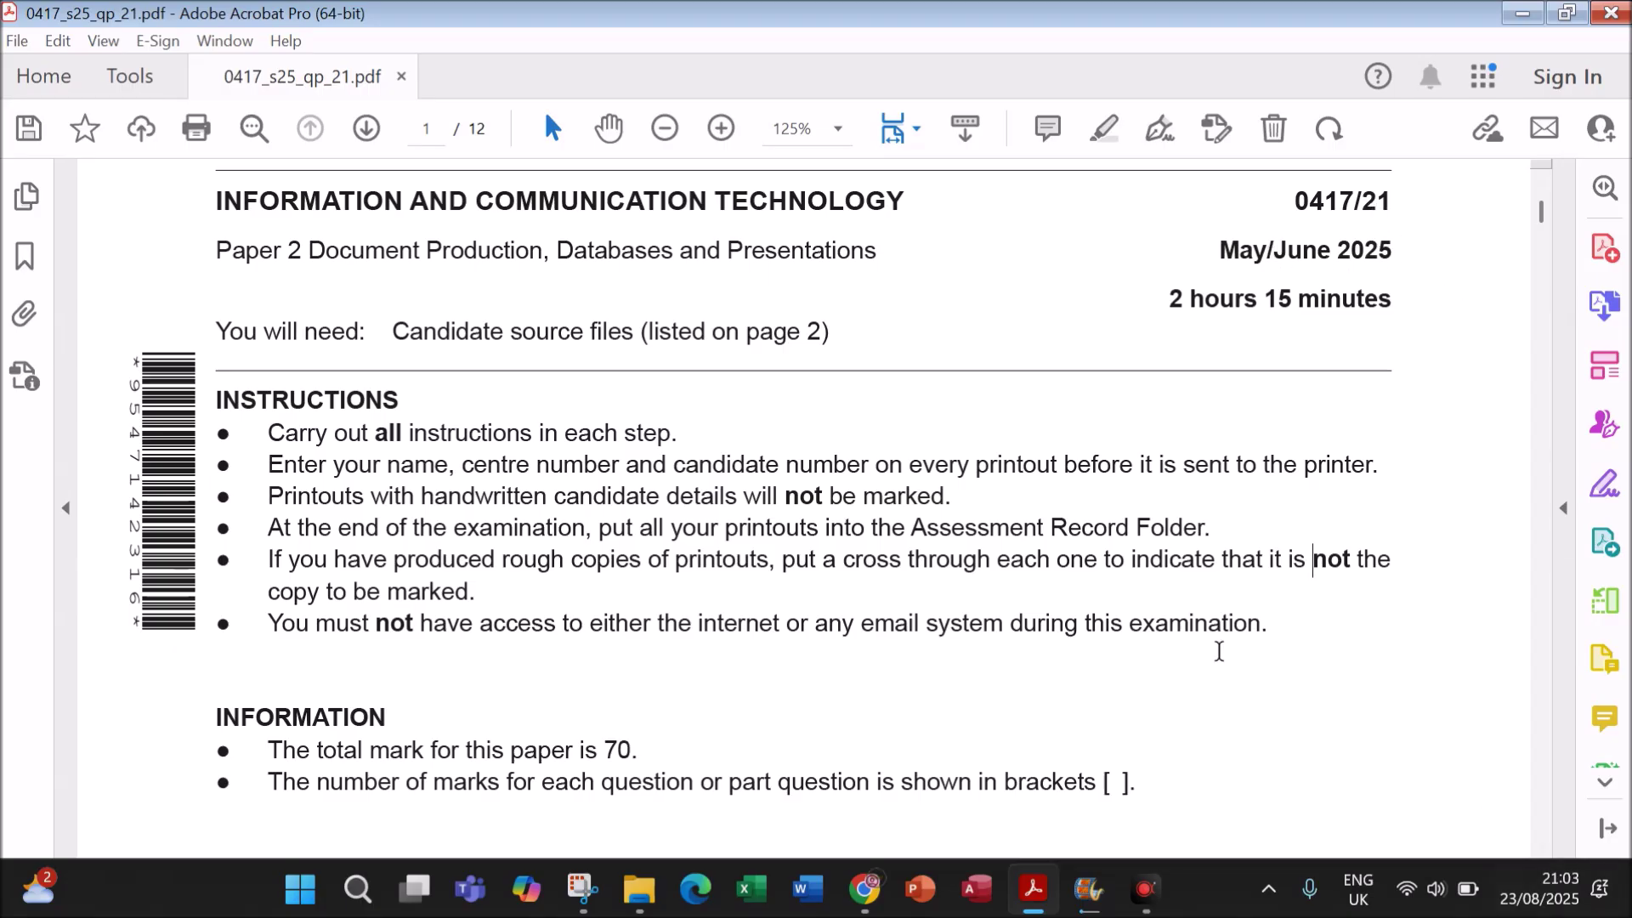
# - Scroll the exam paper down to Task 5 on page 10
pyautogui.scroll(-15, 1220, 652)
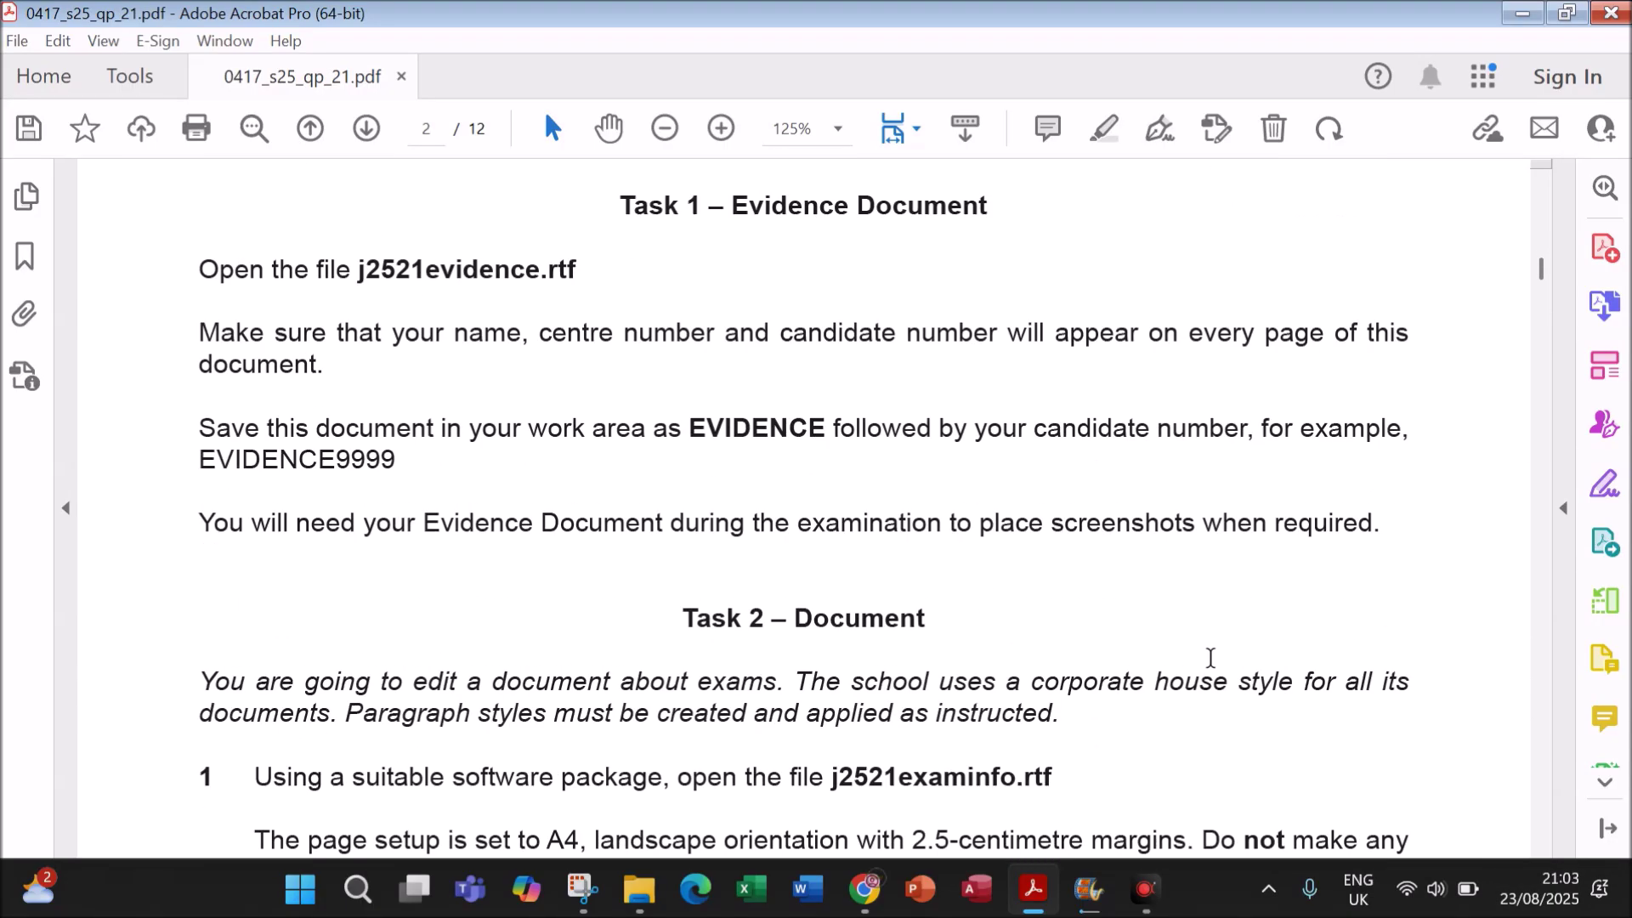
pyautogui.scroll(-5, 1211, 657)
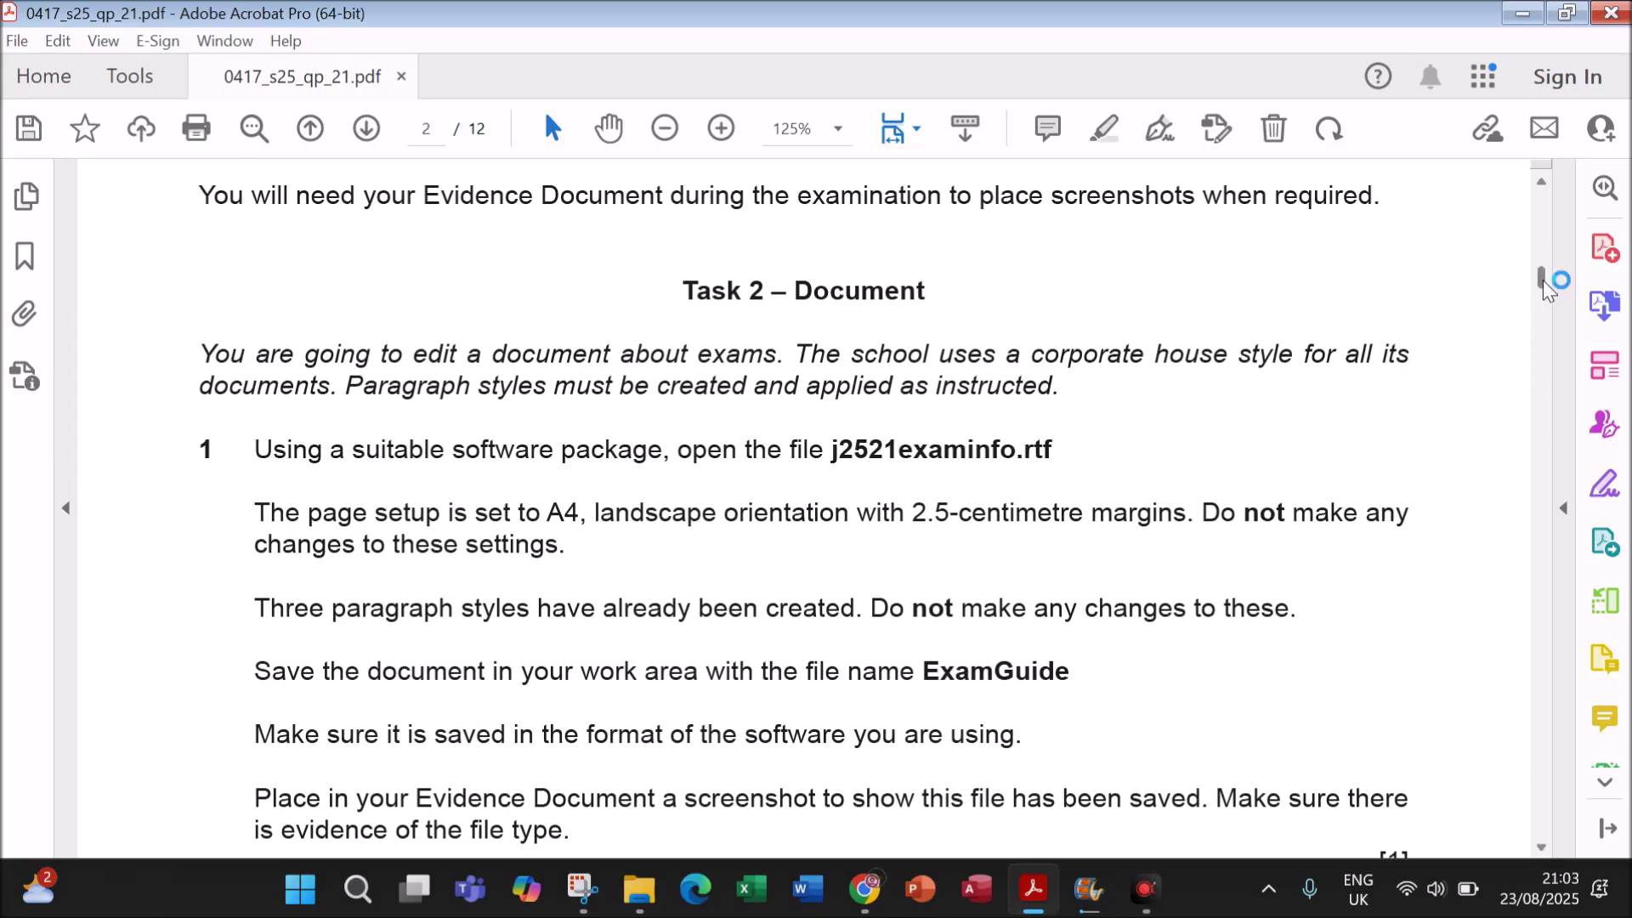
pyautogui.moveTo(1543, 280); pyautogui.dragTo(1537, 686)
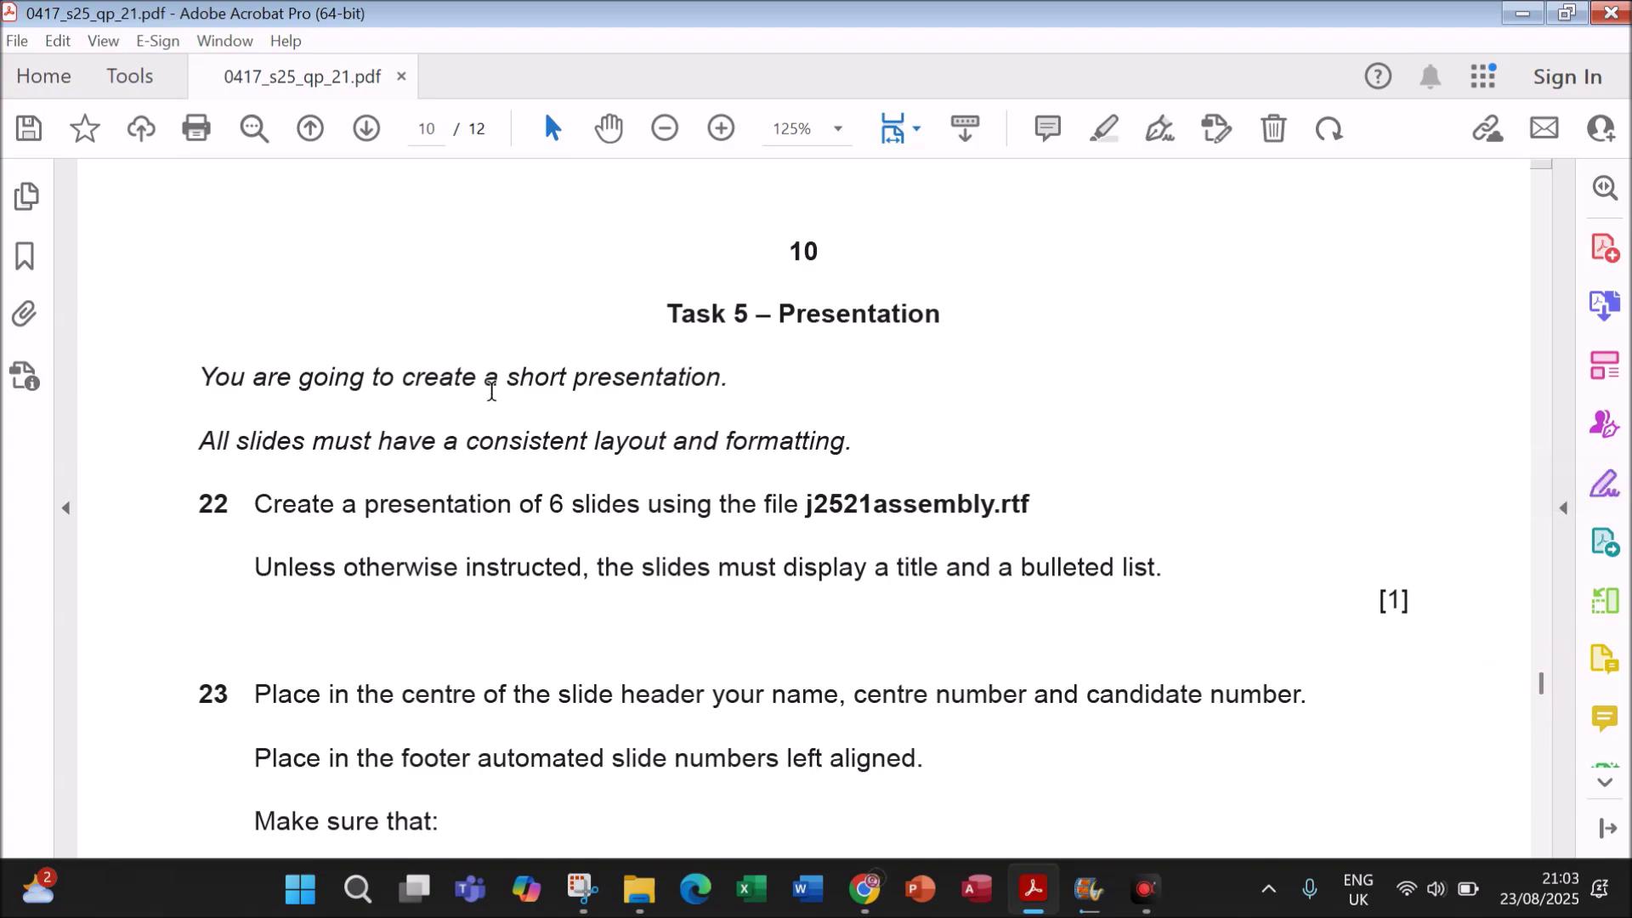
# - Highlight the six-slide instruction and the source file name j2521assembly.rtf, then launch PowerPoint
pyautogui.moveTo(313, 505); pyautogui.dragTo(642, 507)
pyautogui.click(832, 514)
pyautogui.moveTo(806, 505); pyautogui.dragTo(1049, 503)
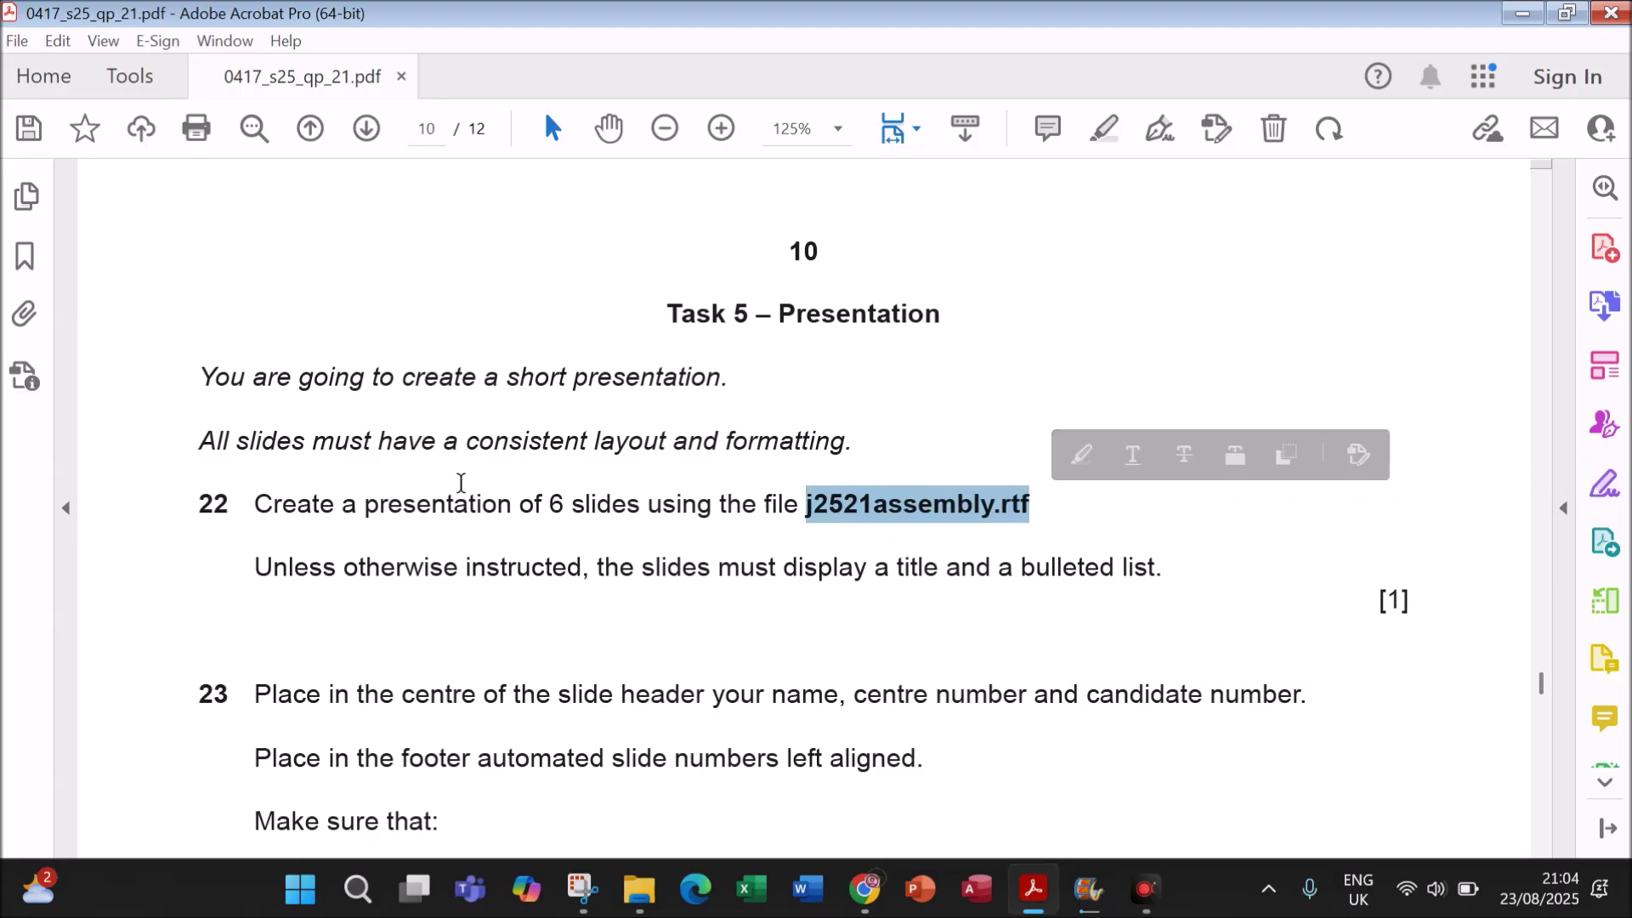
pyautogui.click(916, 890)
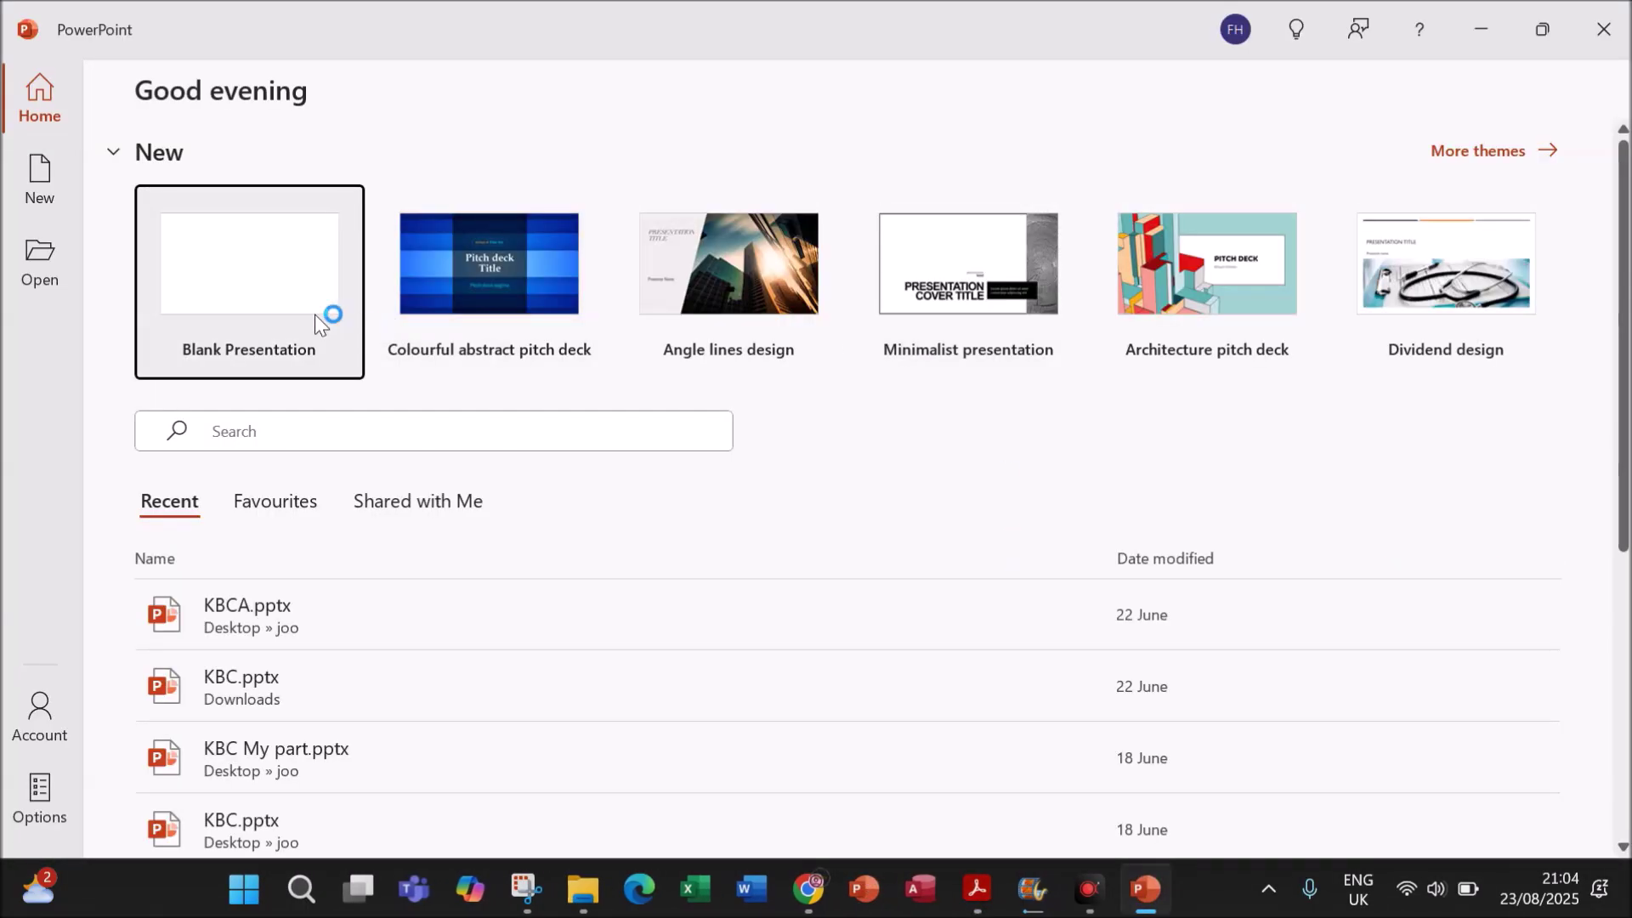
# - Create a blank presentation and import j2521assembly.rtf from the J25 21 folder as slides from outline
pyautogui.click(270, 282)
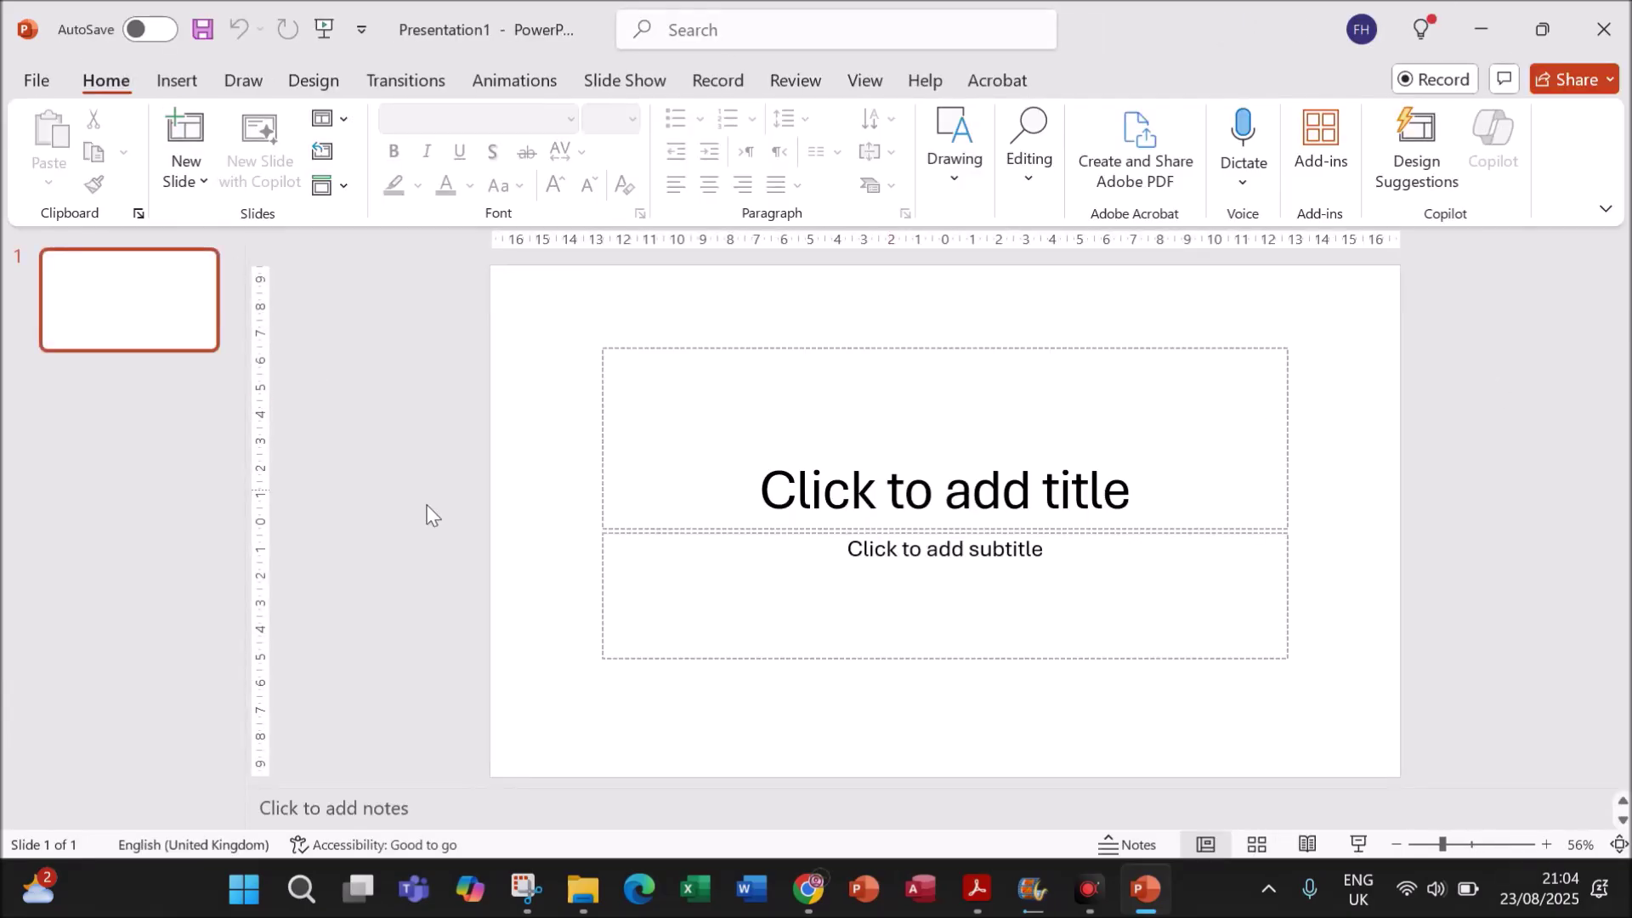
pyautogui.click(196, 189)
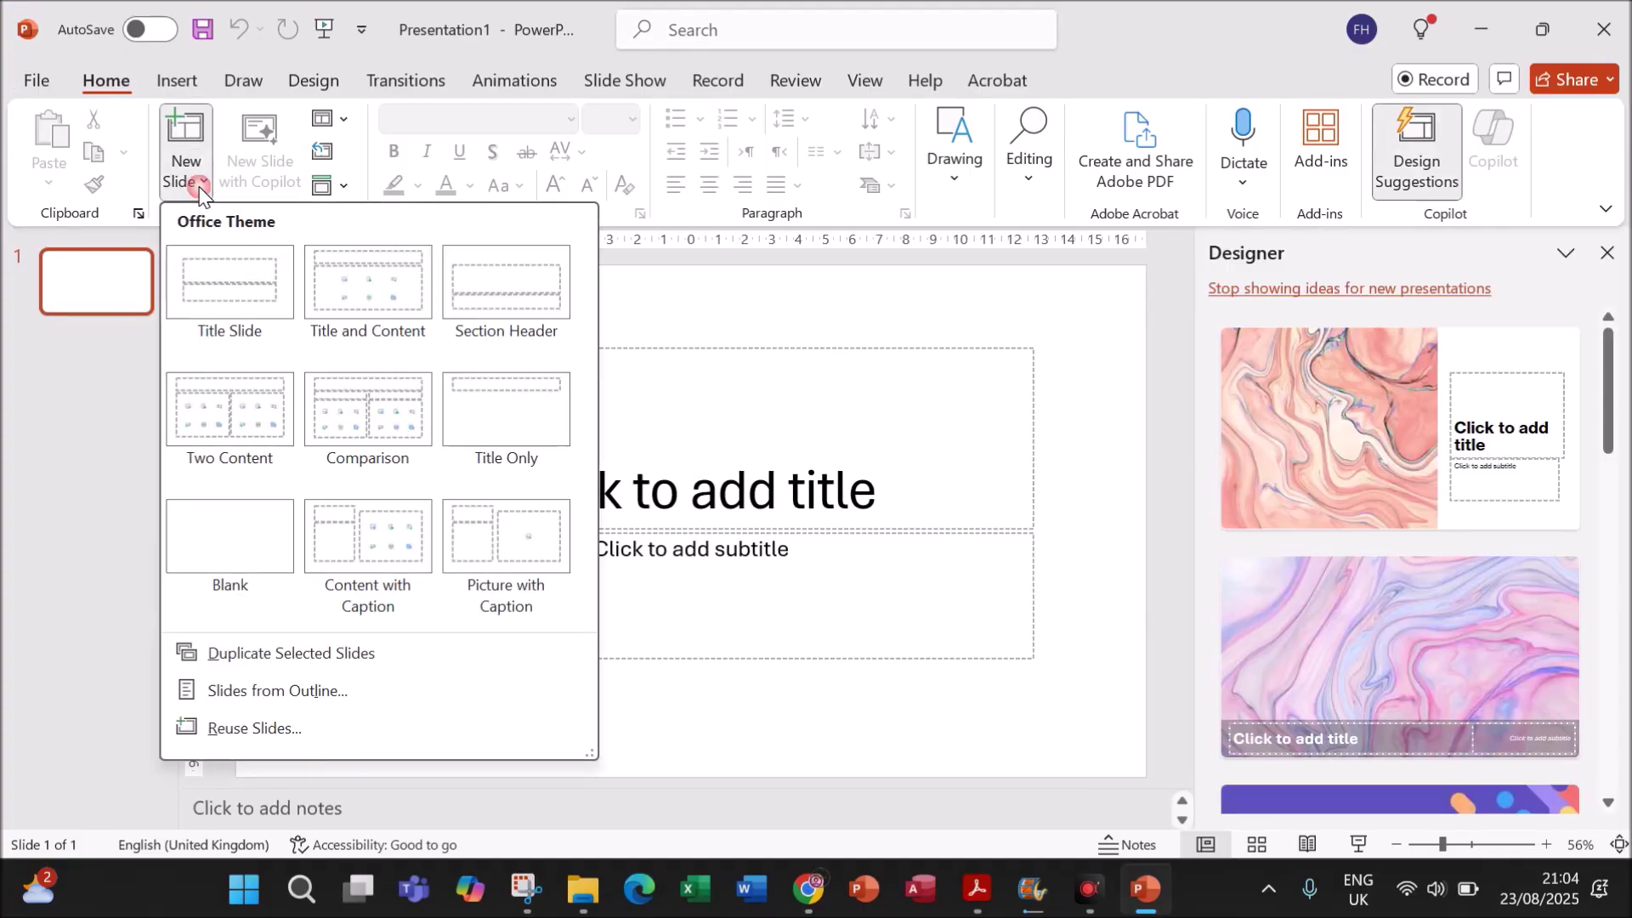
pyautogui.click(251, 692)
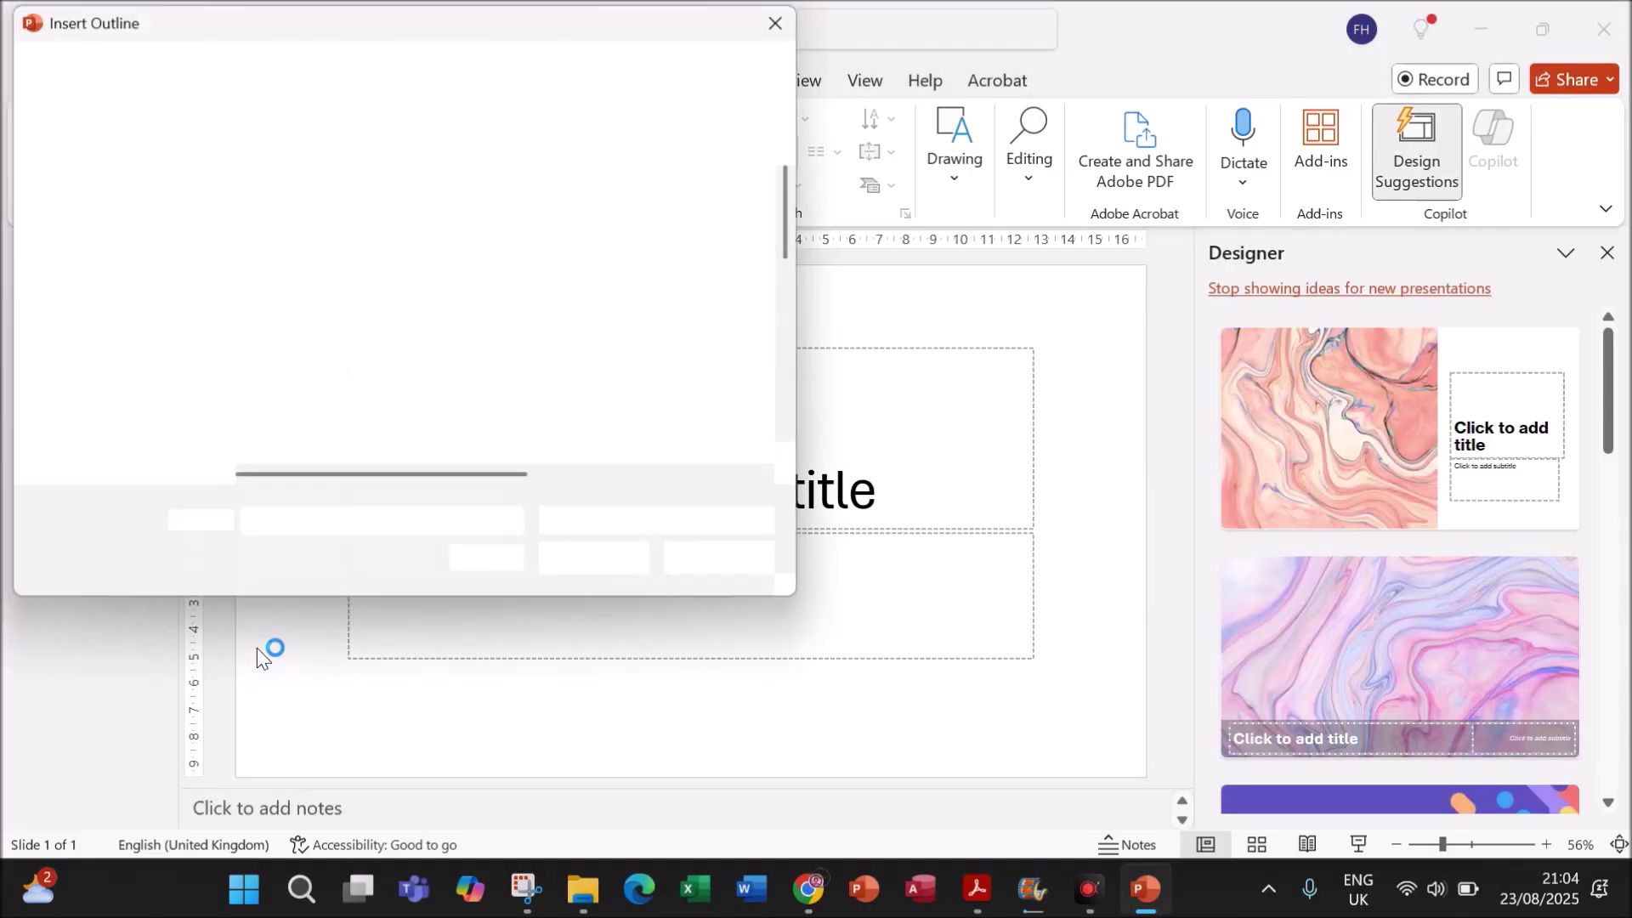
pyautogui.scroll(-5, 135, 441)
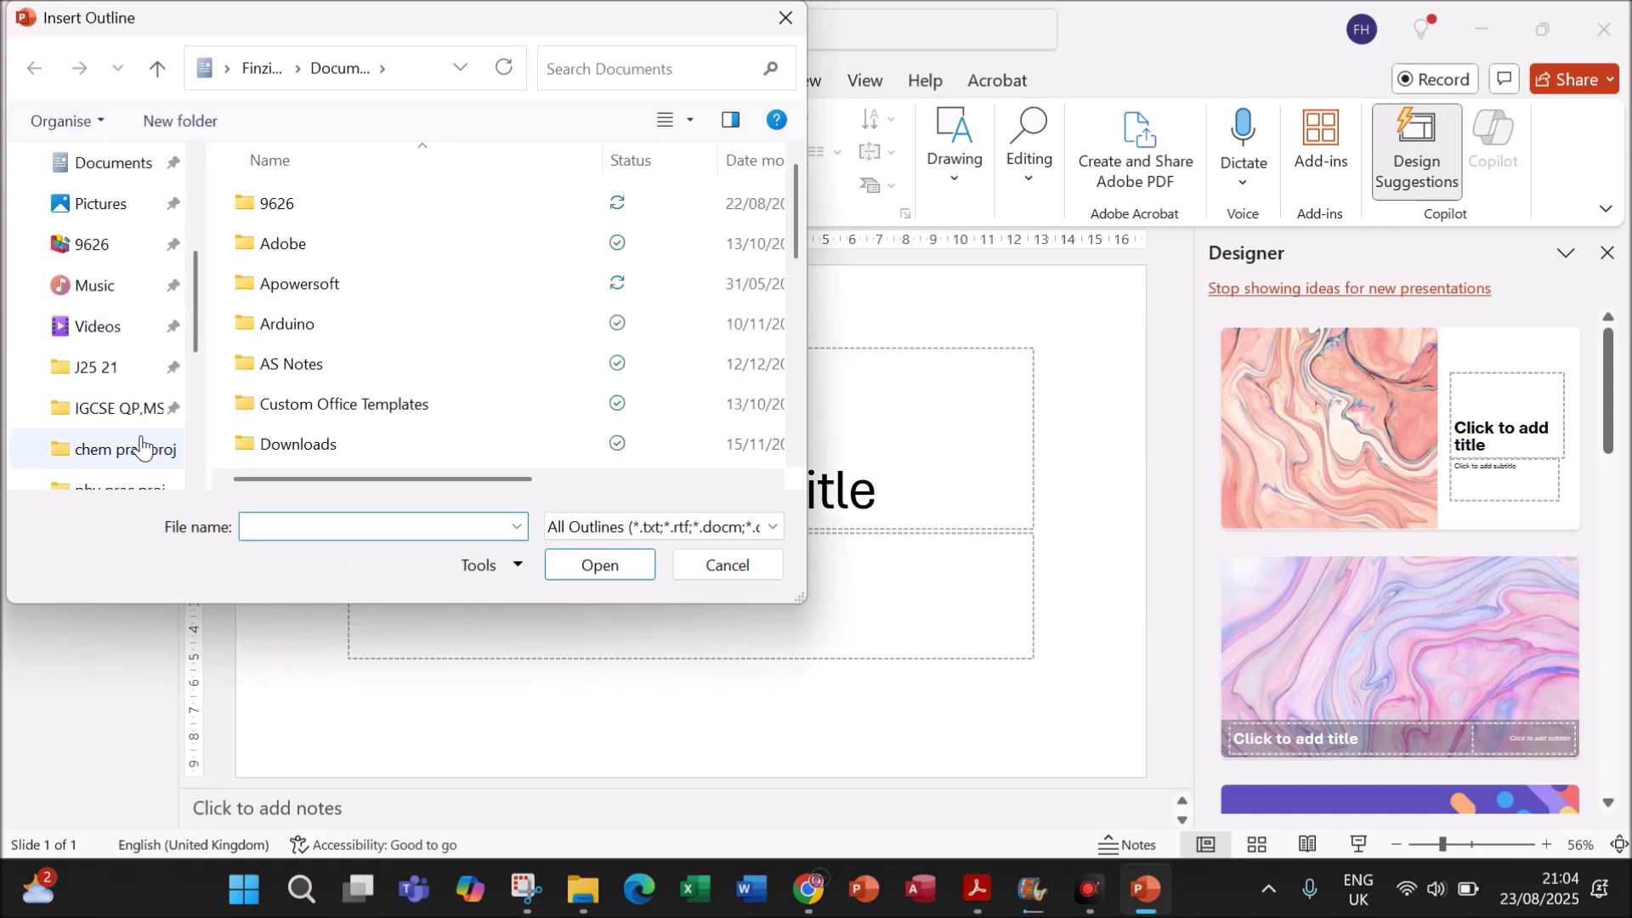
pyautogui.click(113, 367)
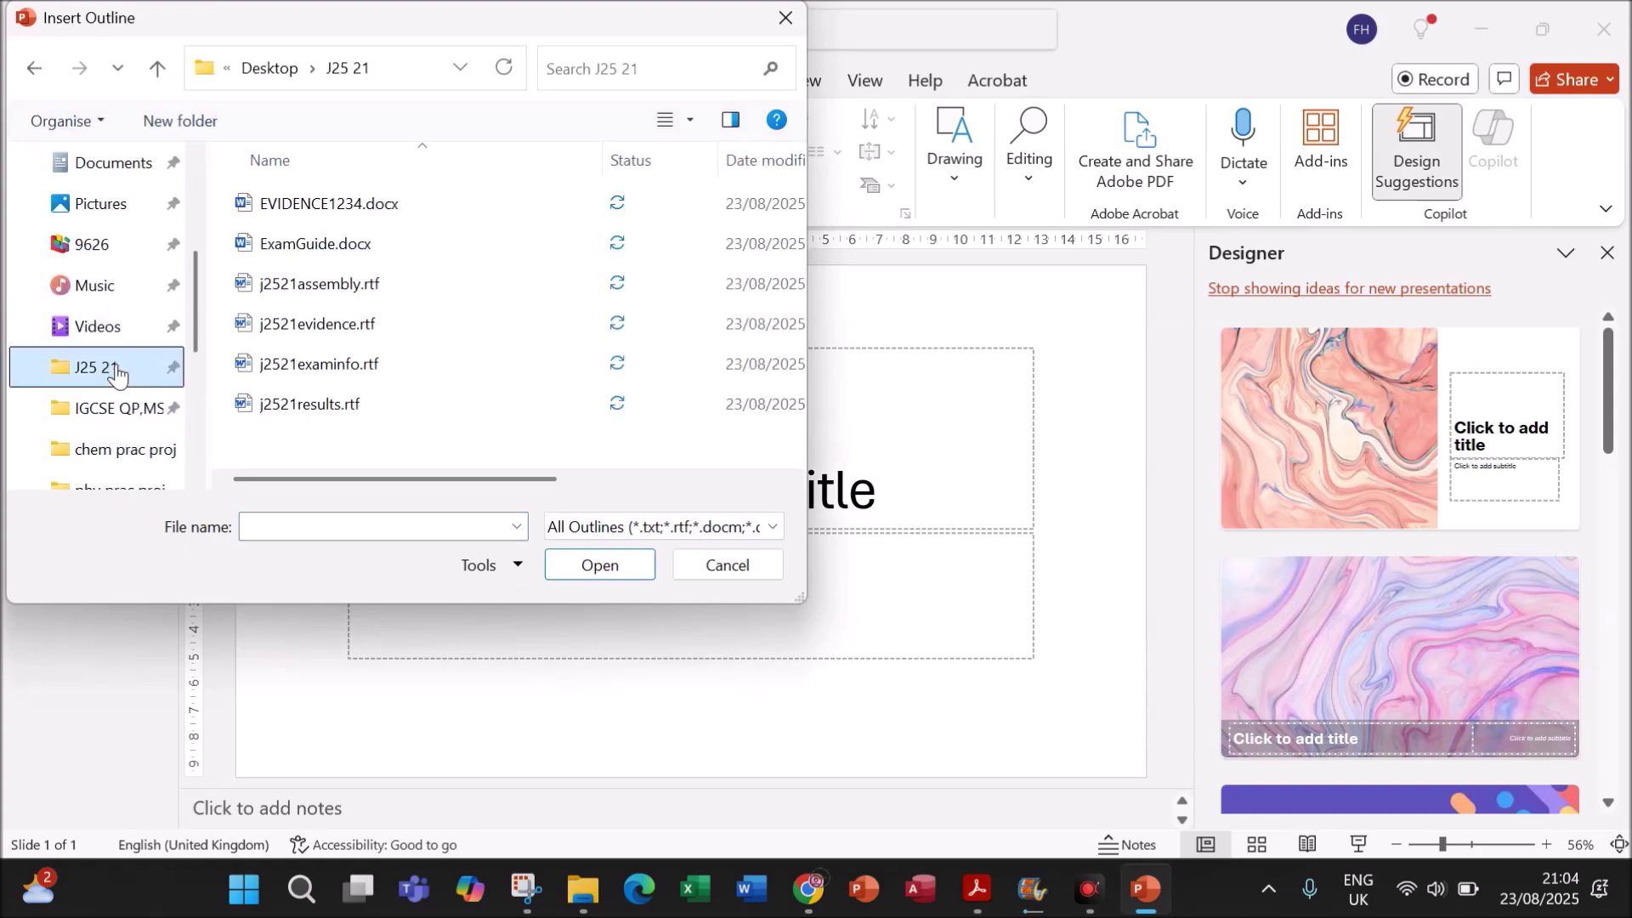
pyautogui.doubleClick(310, 289)
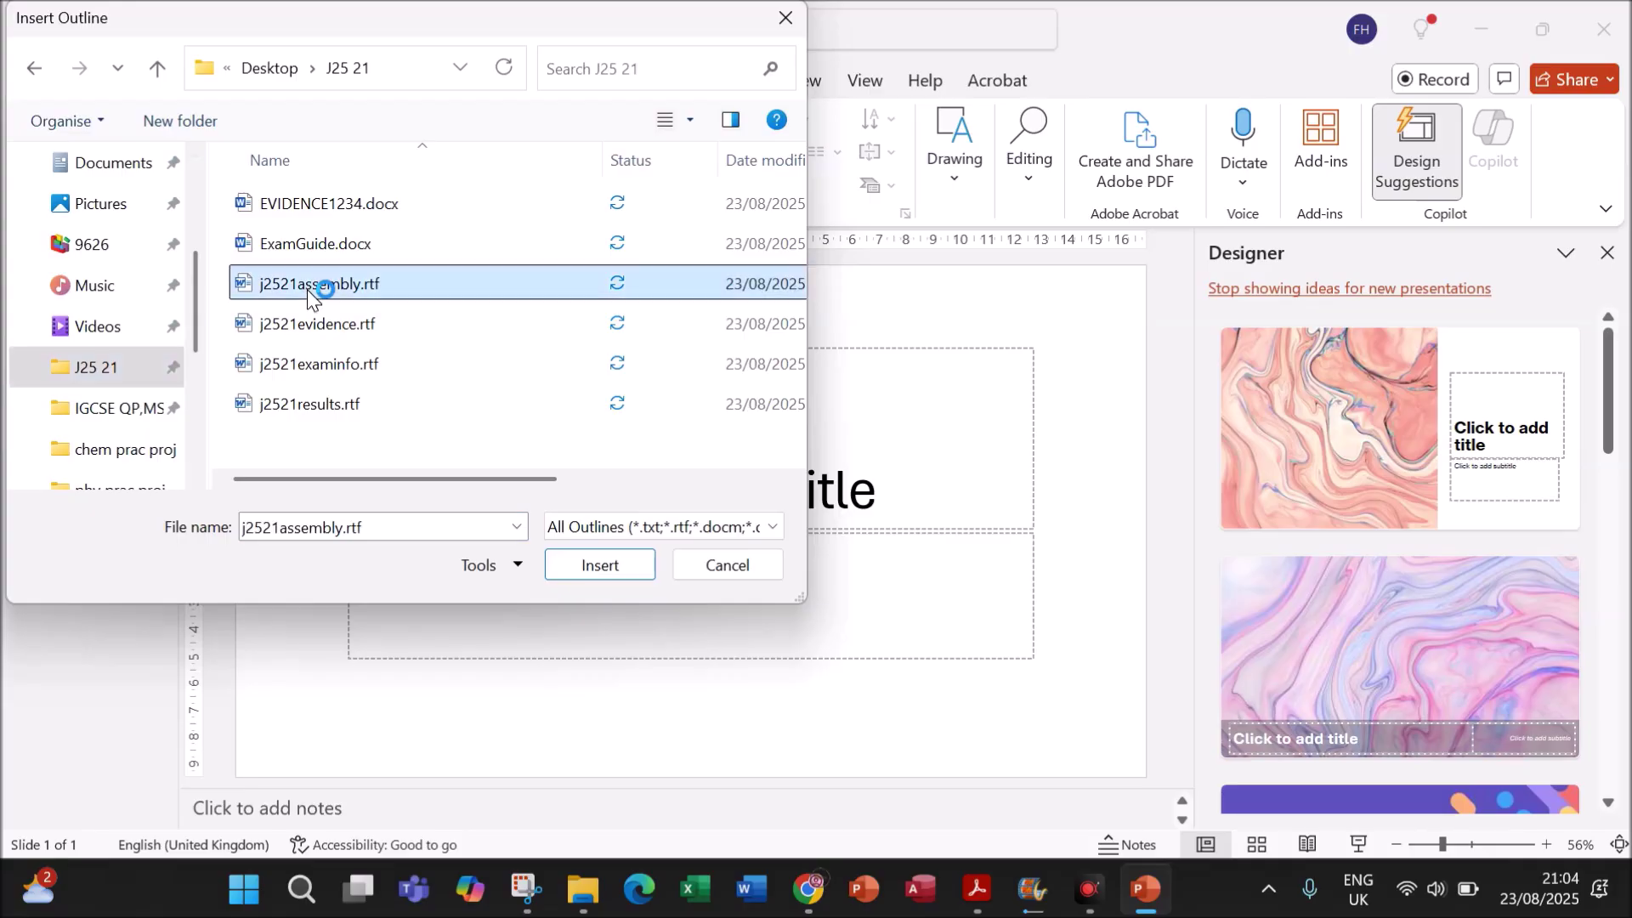
# - Close Designer, delete the empty first slide and return to the exam paper
pyautogui.click(1608, 253)
pyautogui.click(124, 302)
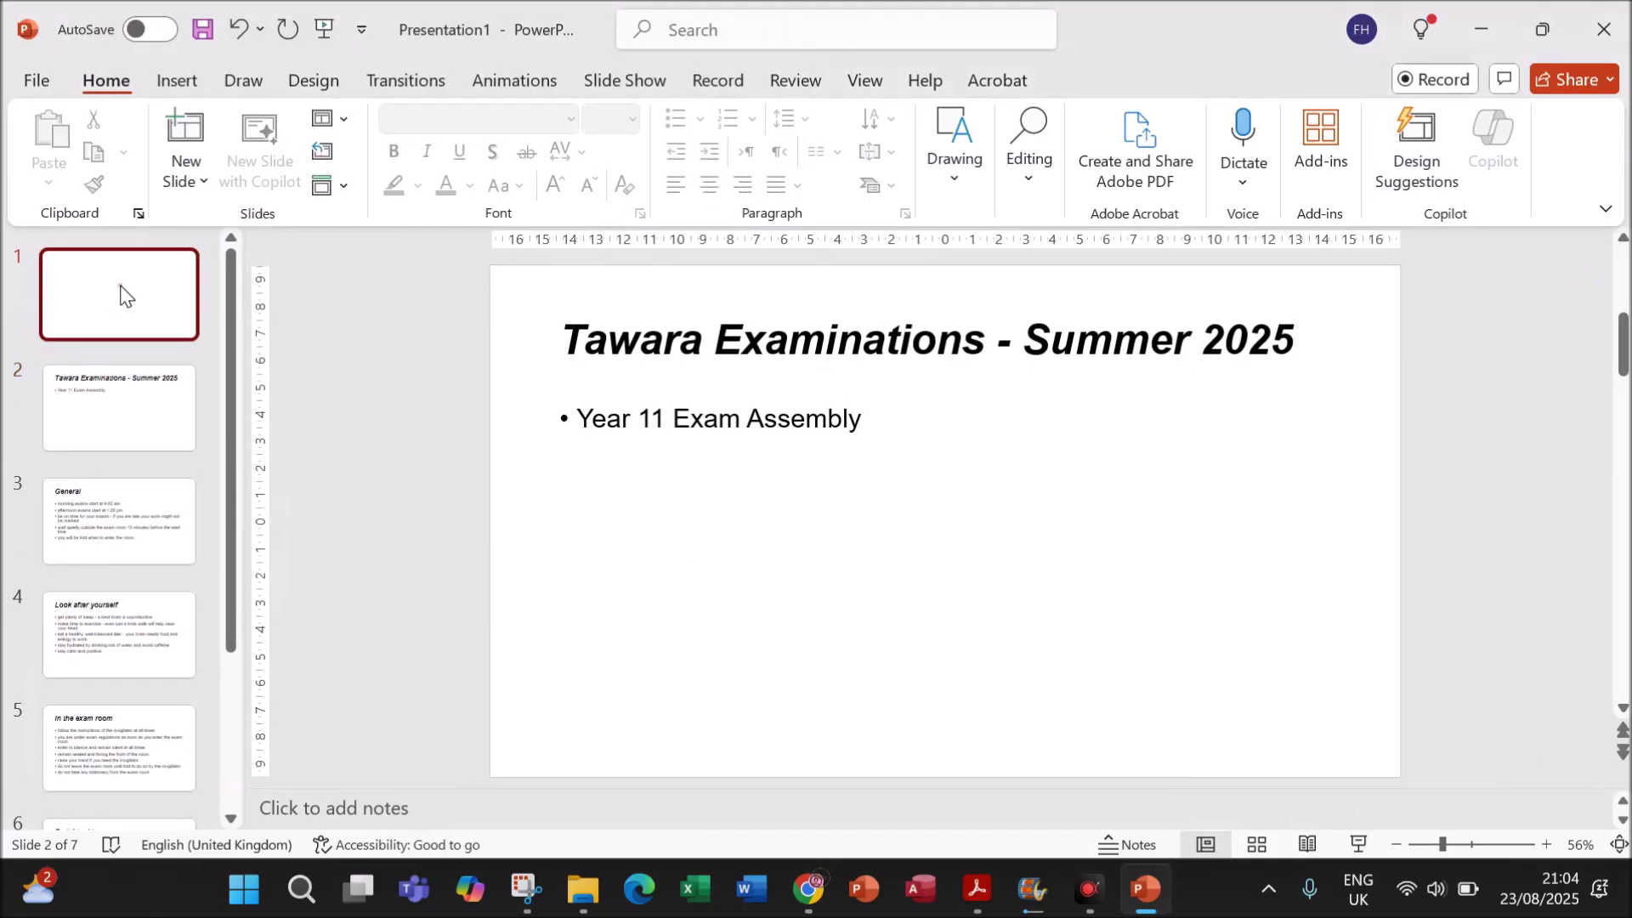
pyautogui.press('Delete')
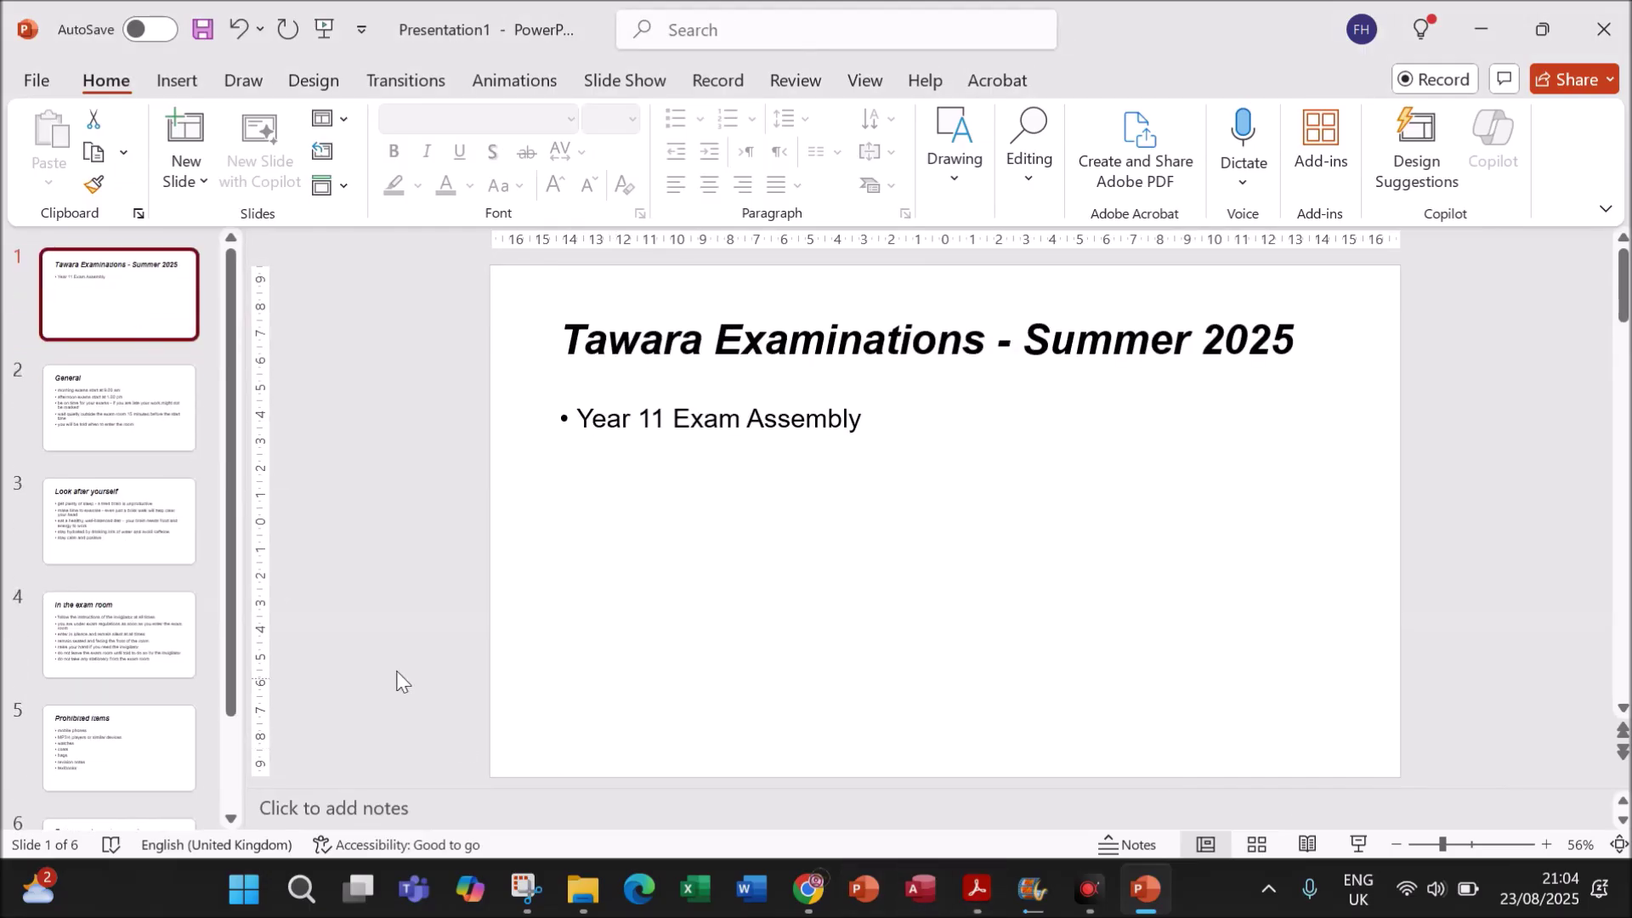
pyautogui.scroll(-2, 193, 644)
pyautogui.scroll(2, 164, 553)
pyautogui.click(976, 889)
# - Highlight question 22's title and bullet requirement and question 23's header and slide-number footer requirements
pyautogui.scroll(-2, 697, 551)
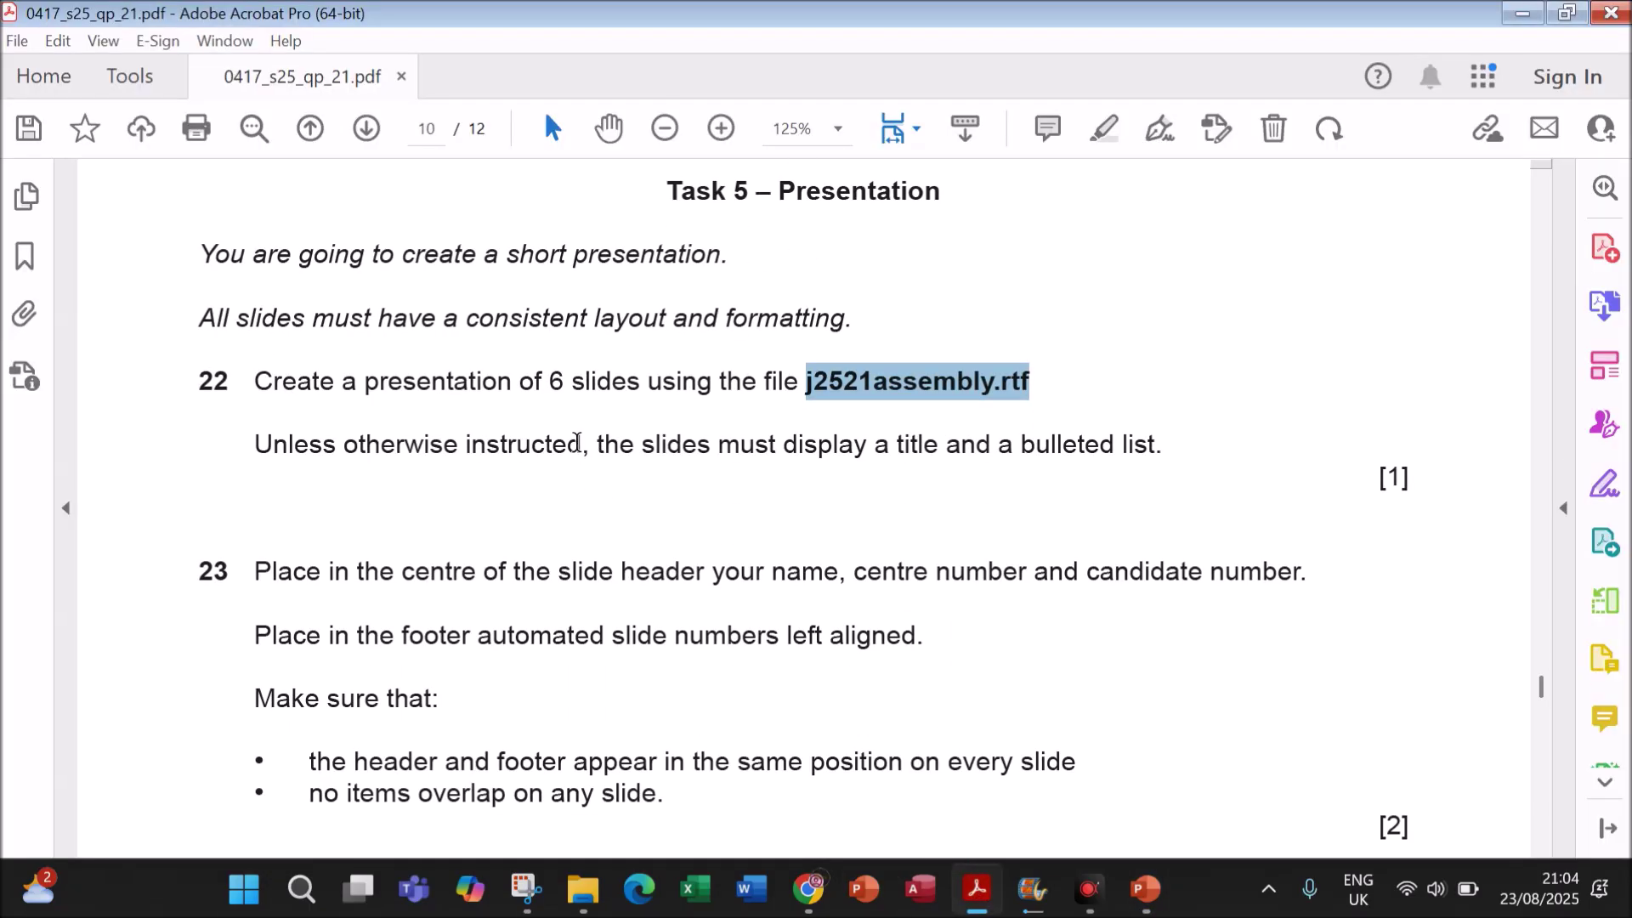
pyautogui.moveTo(595, 451); pyautogui.dragTo(1176, 441)
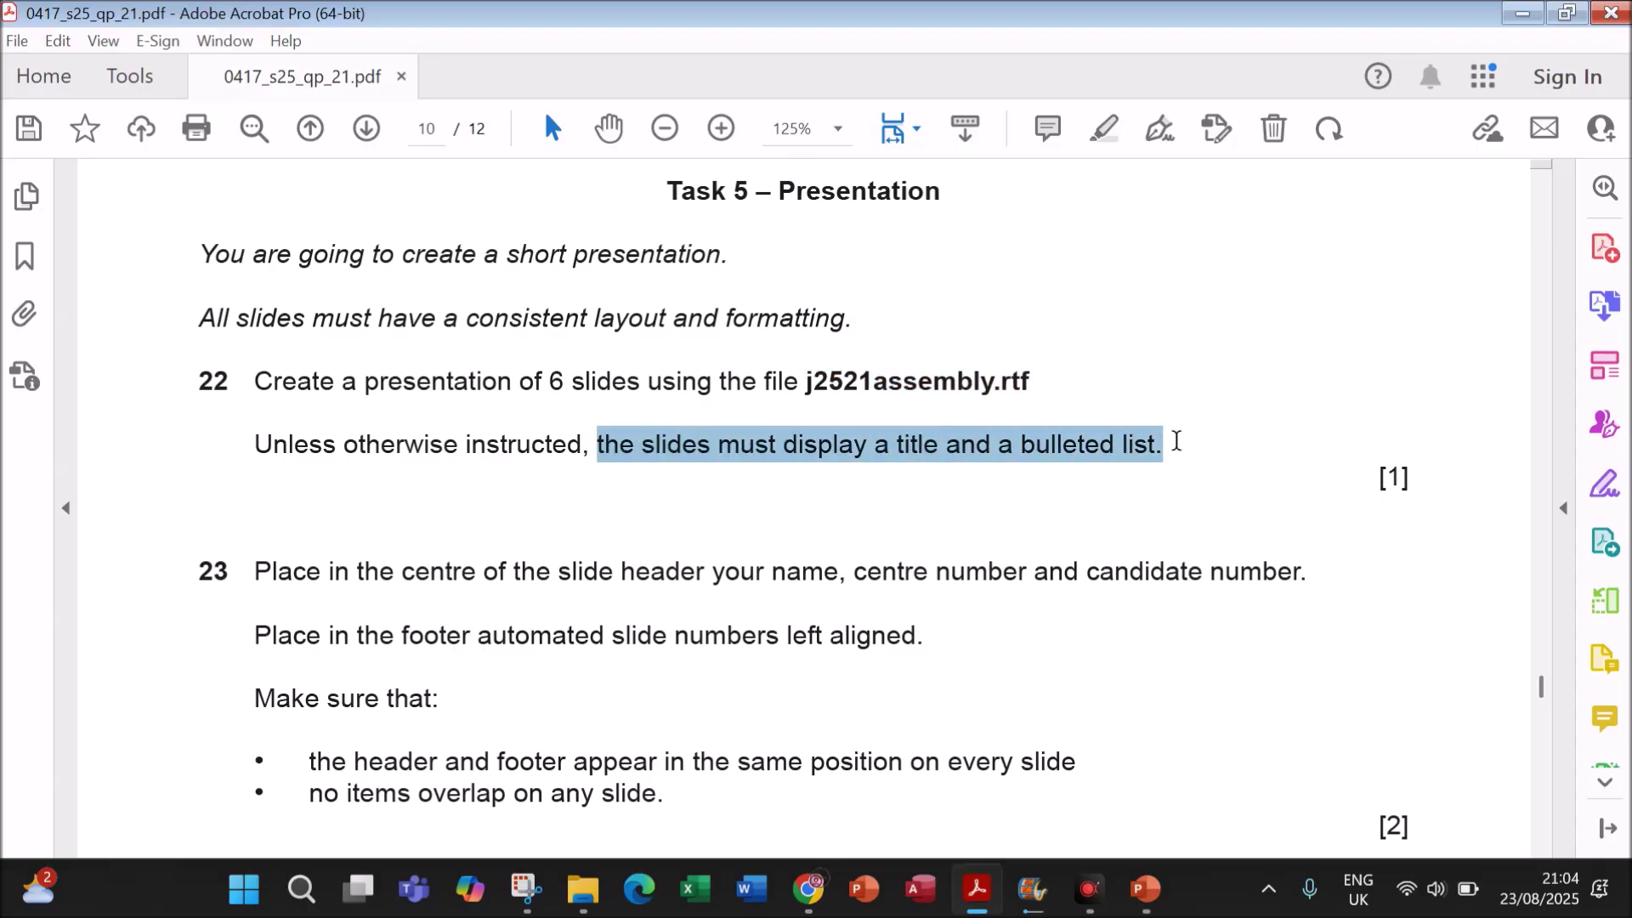
pyautogui.scroll(-2, 475, 599)
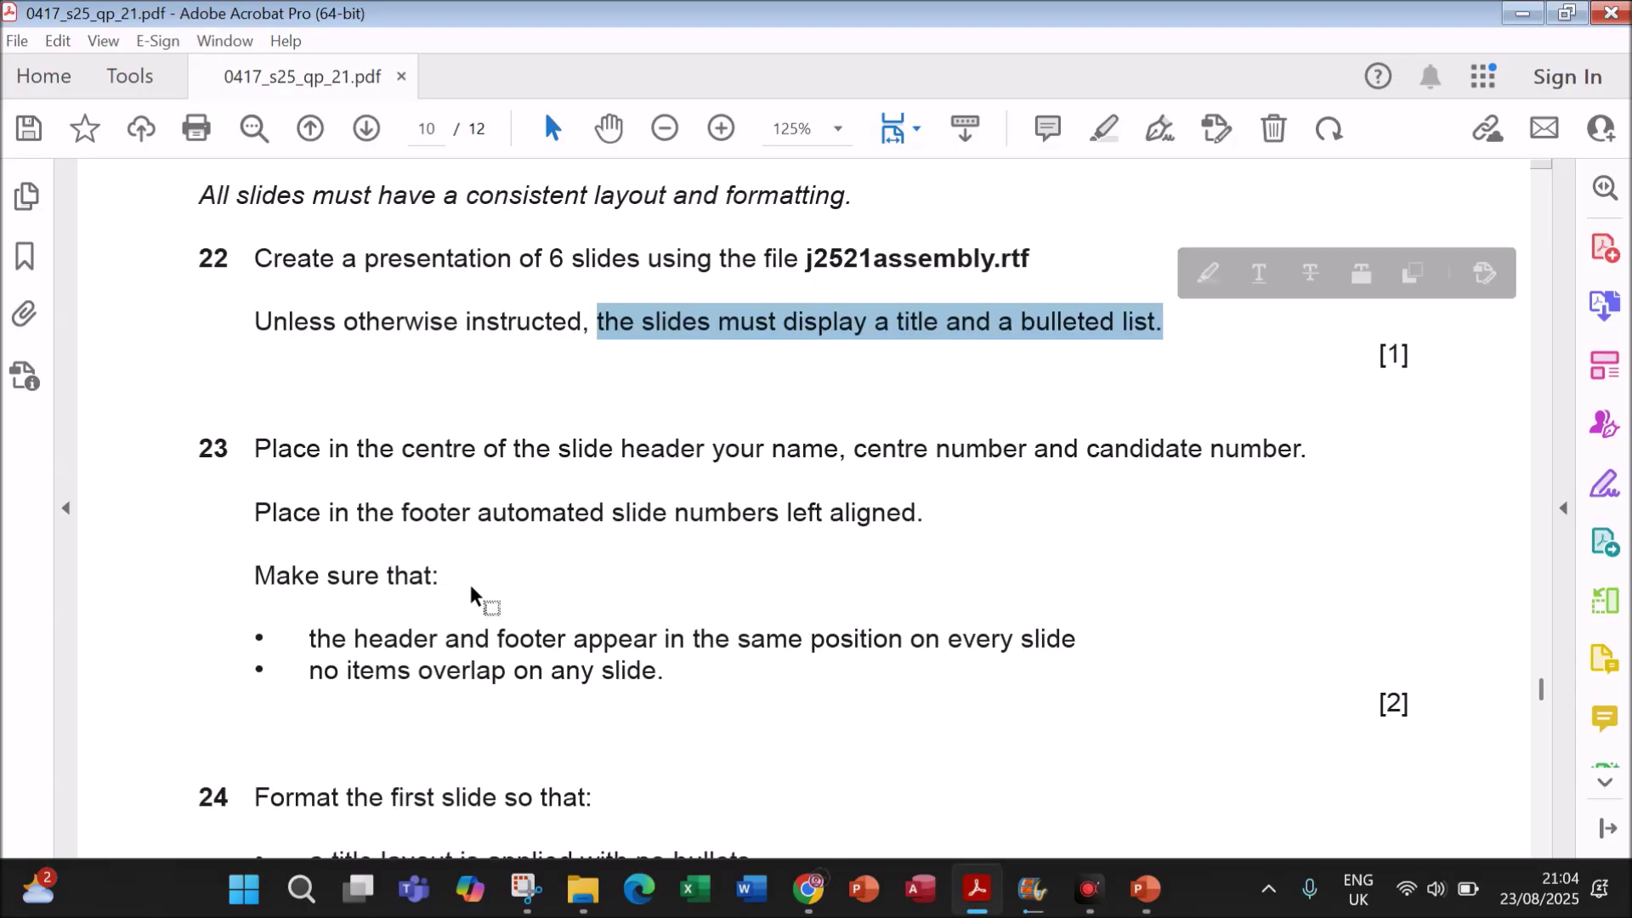
pyautogui.click(472, 451)
pyautogui.moveTo(472, 451); pyautogui.dragTo(1297, 463)
pyautogui.moveTo(380, 512)
pyautogui.mouseDown()
pyautogui.moveTo(648, 490)
pyautogui.moveTo(933, 521)
pyautogui.mouseUp()
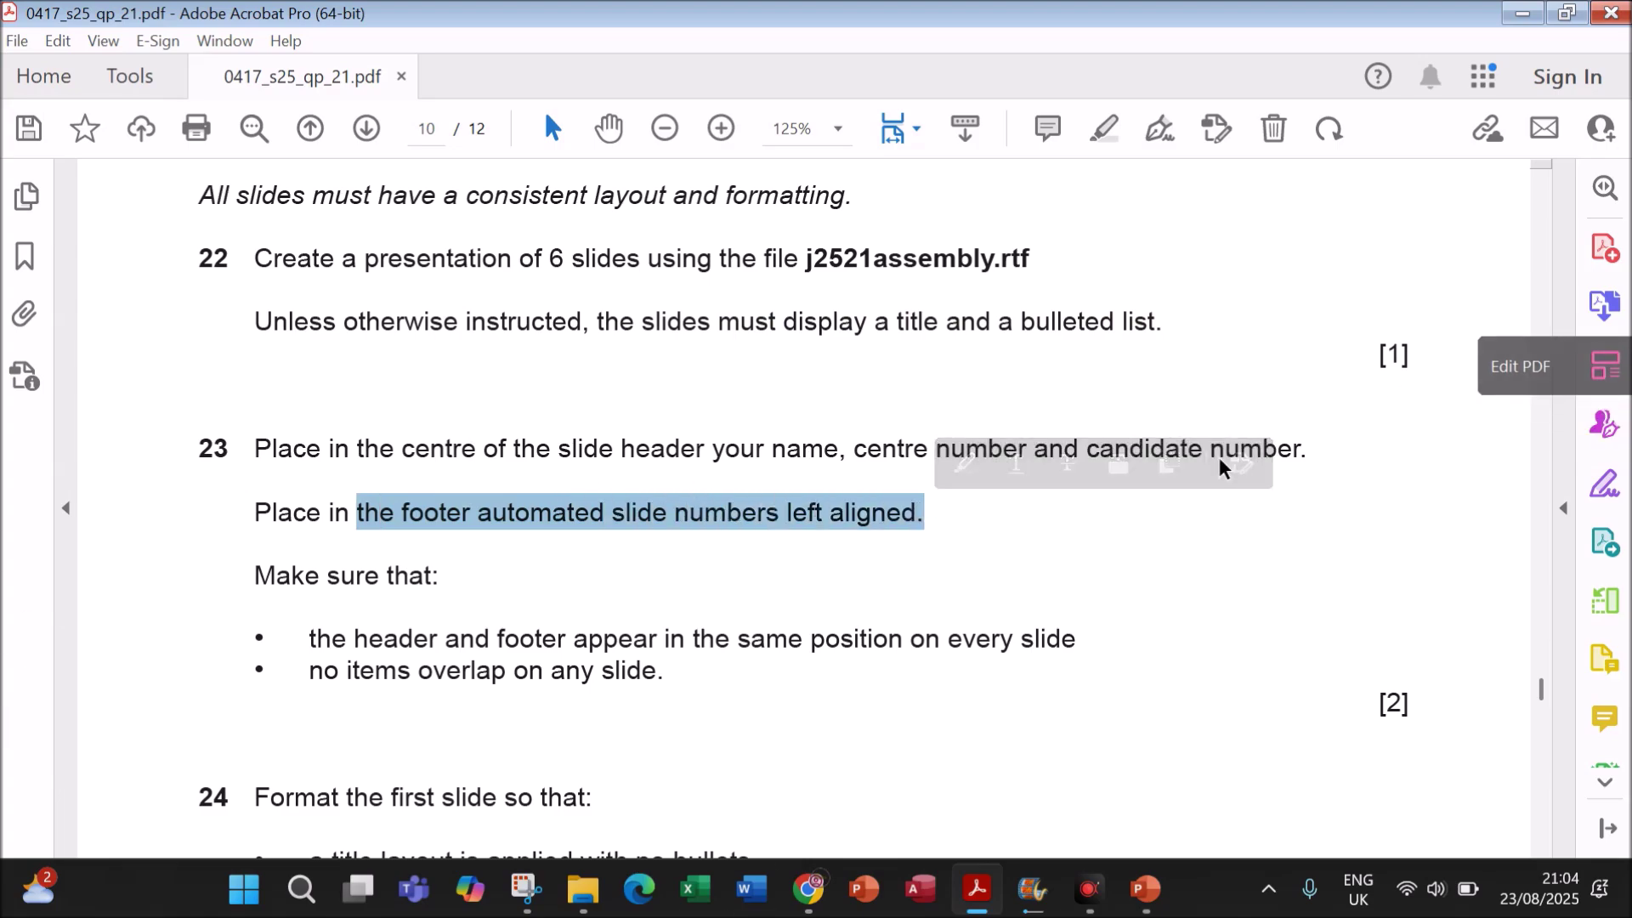
pyautogui.click(1136, 568)
pyautogui.click(1146, 888)
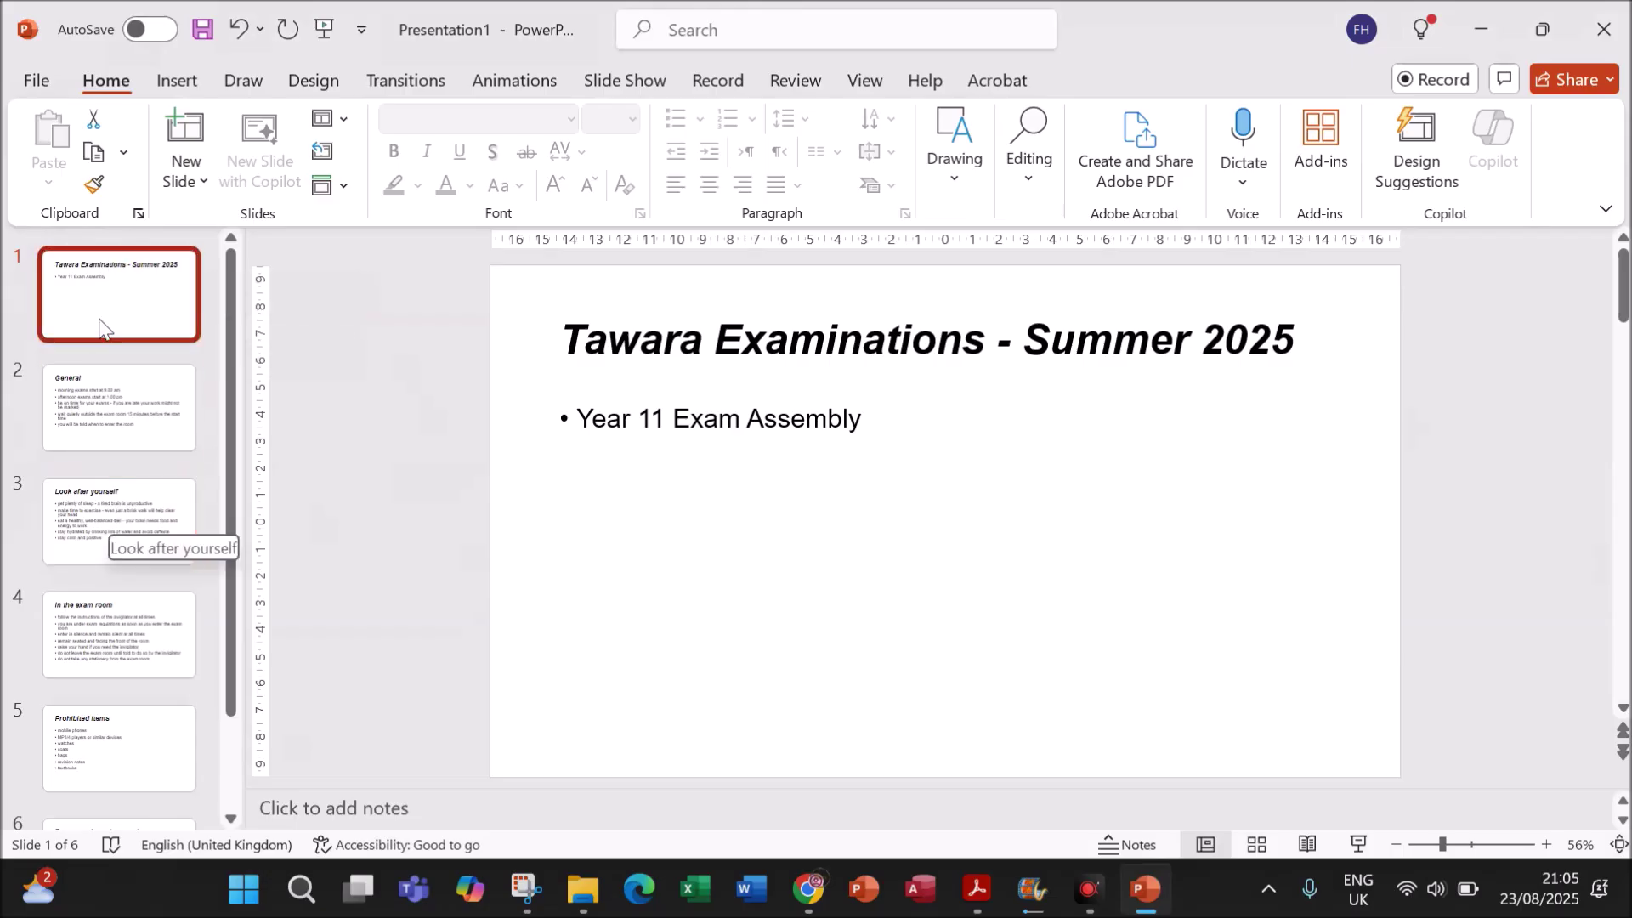
# - Switch to Slide Master view and select the top-level slide master
pyautogui.click(864, 79)
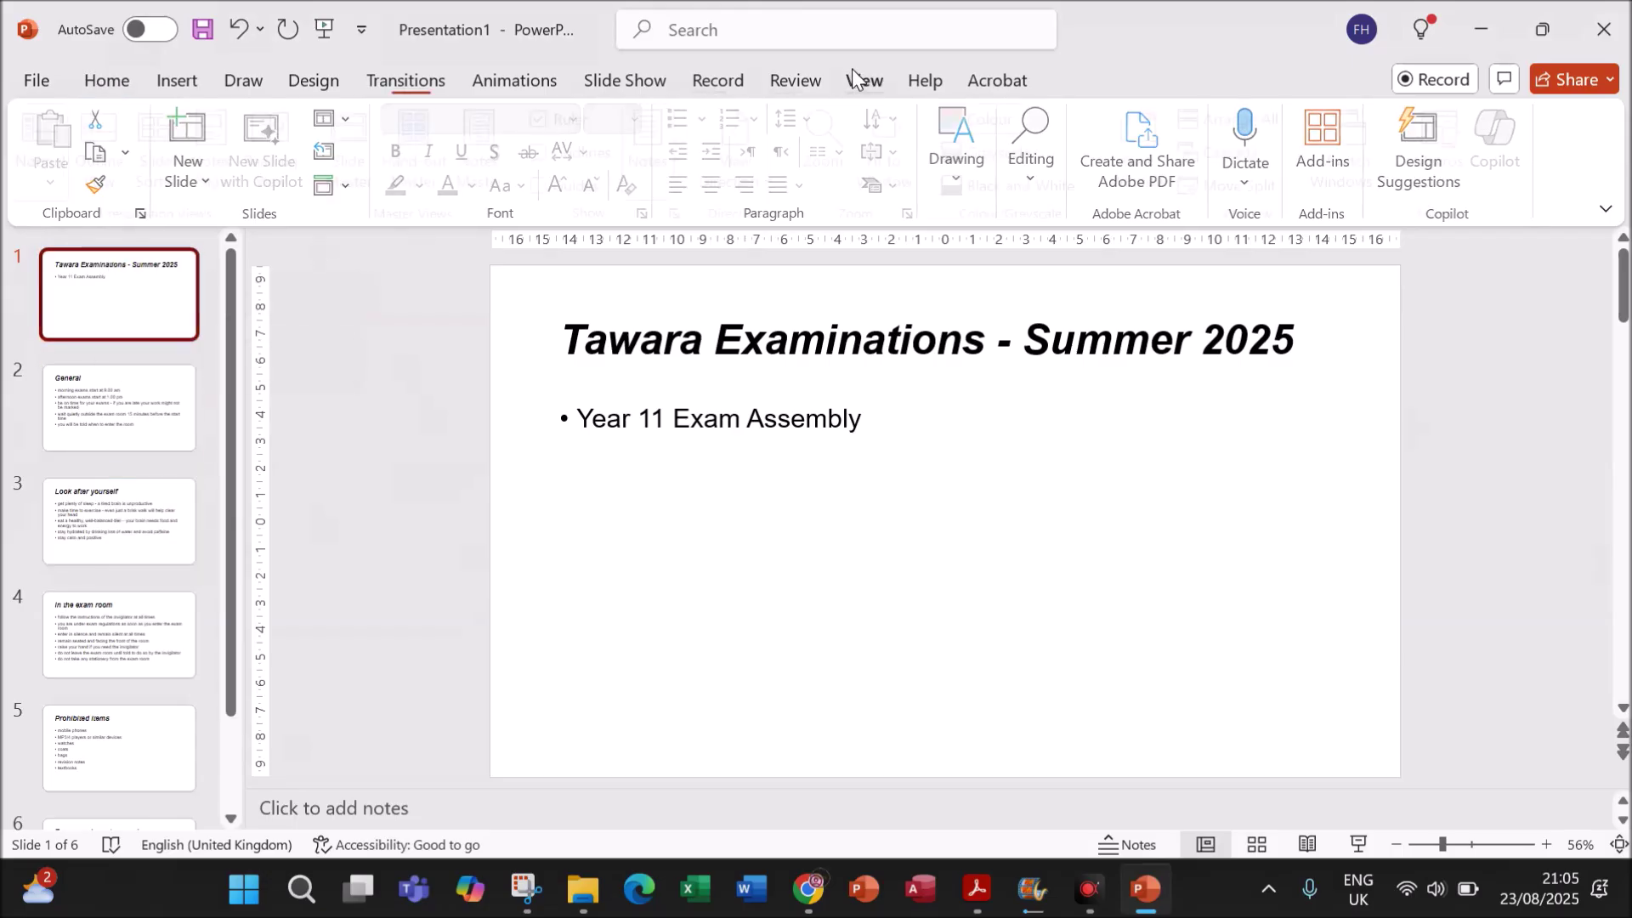
pyautogui.click(357, 169)
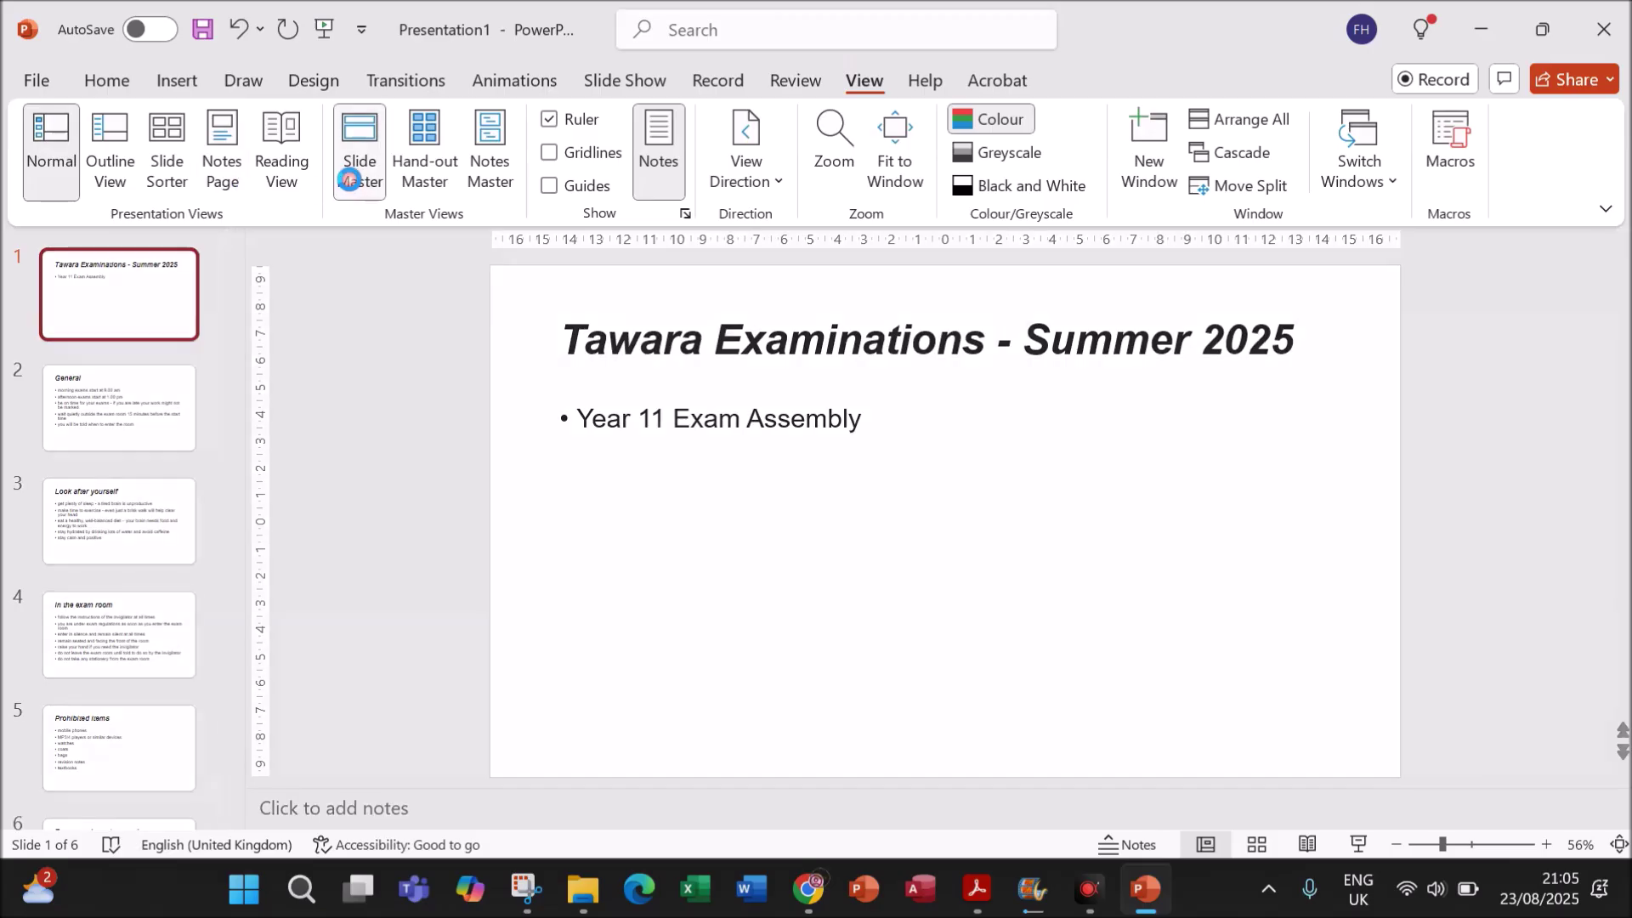
pyautogui.moveTo(228, 516); pyautogui.dragTo(228, 213)
pyautogui.click(105, 272)
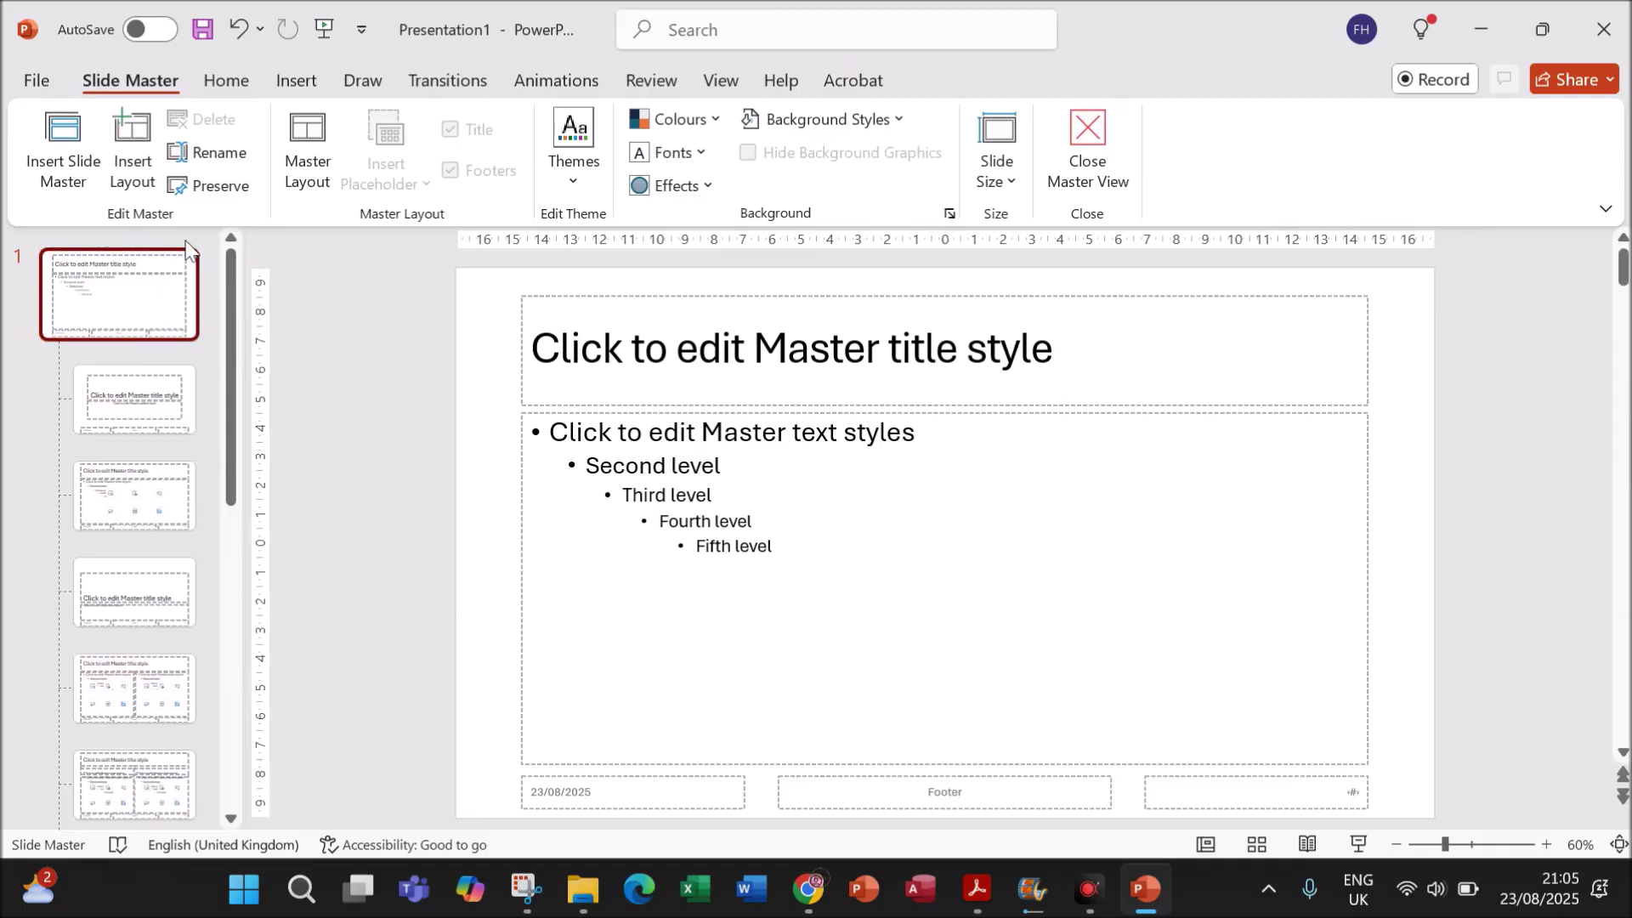
# - Delete the date, footer and slide-number placeholders from the master
pyautogui.click(561, 807)
pyautogui.press('Delete')
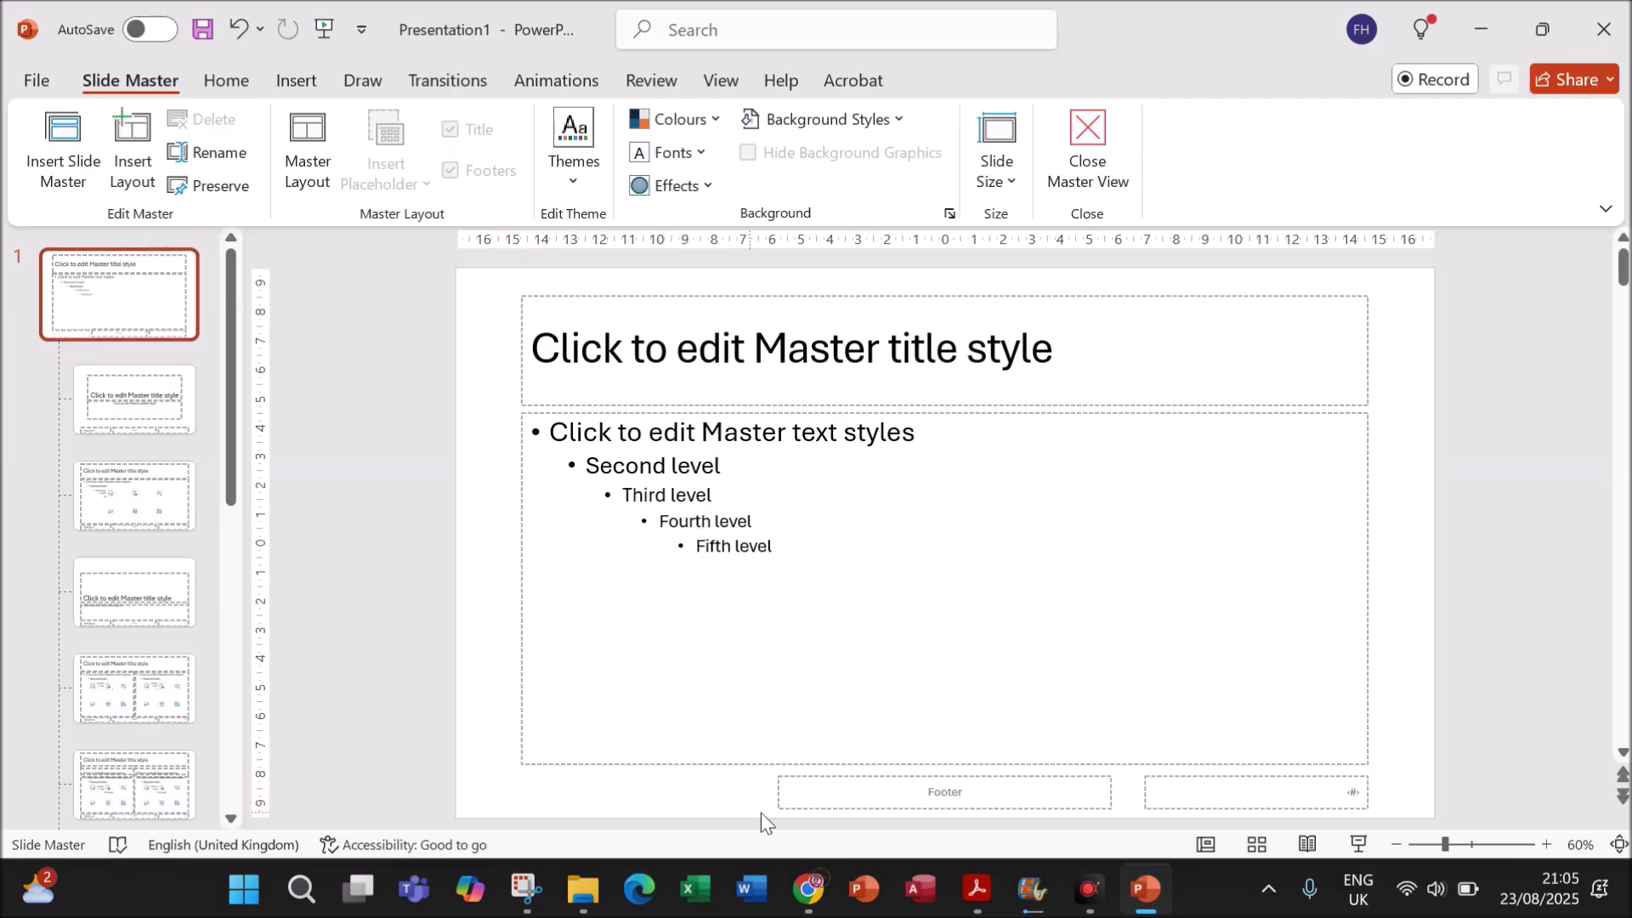
pyautogui.click(808, 809)
pyautogui.press('Delete')
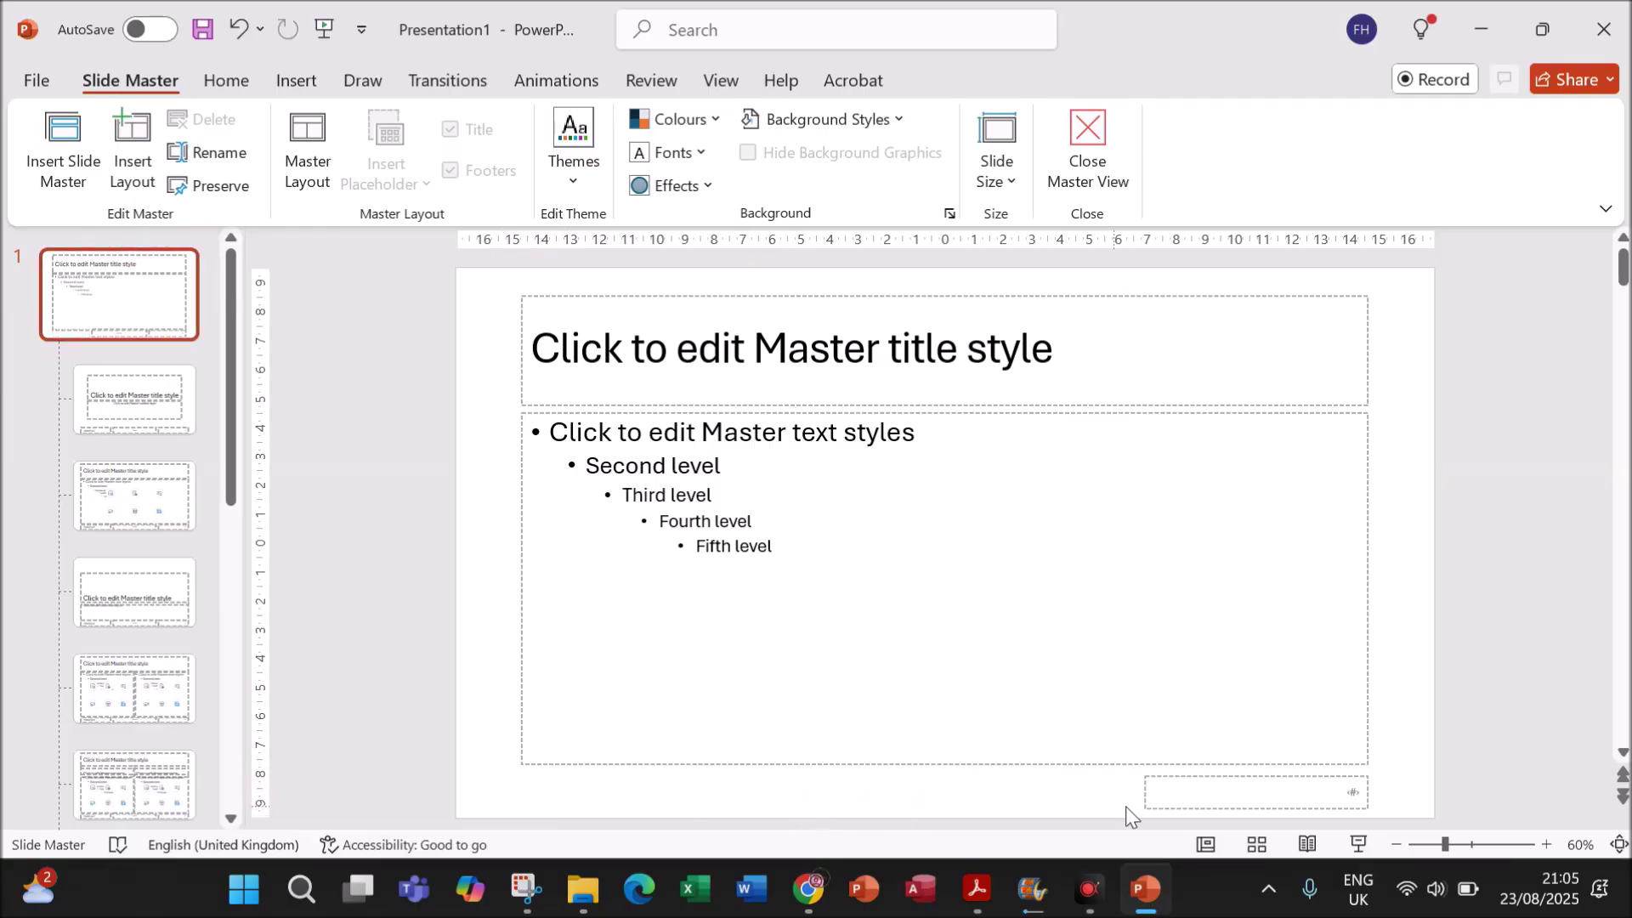
pyautogui.click(1219, 808)
pyautogui.press('Delete')
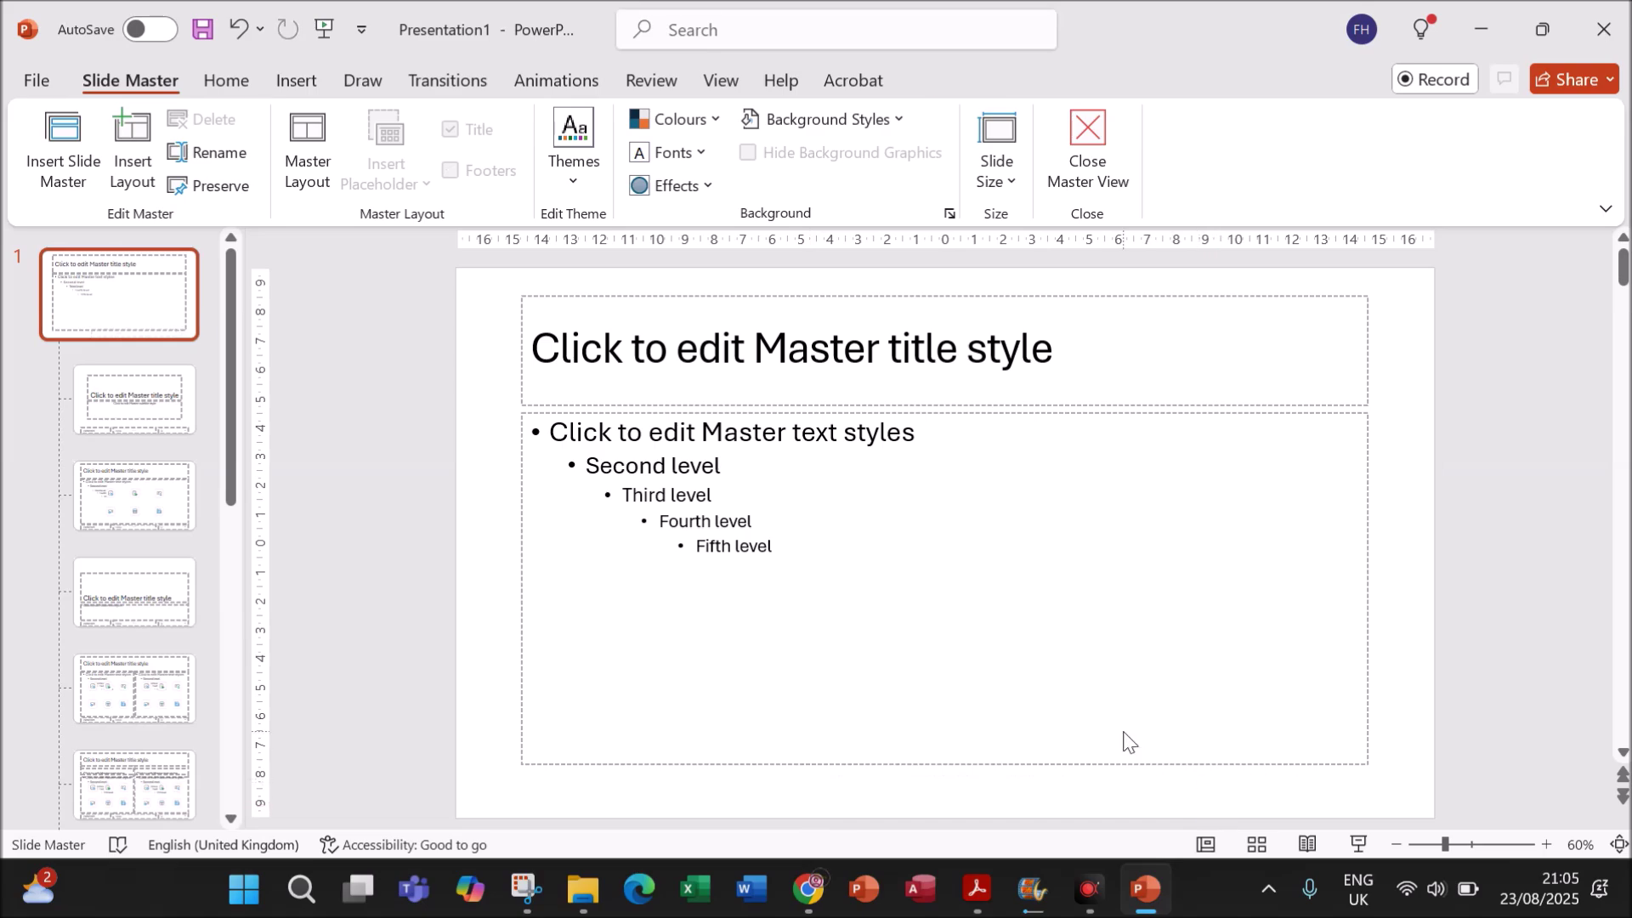
# - Lower the top edge of the master title placeholder
pyautogui.click(966, 298)
pyautogui.moveTo(945, 303); pyautogui.dragTo(944, 323)
pyautogui.click(1026, 280)
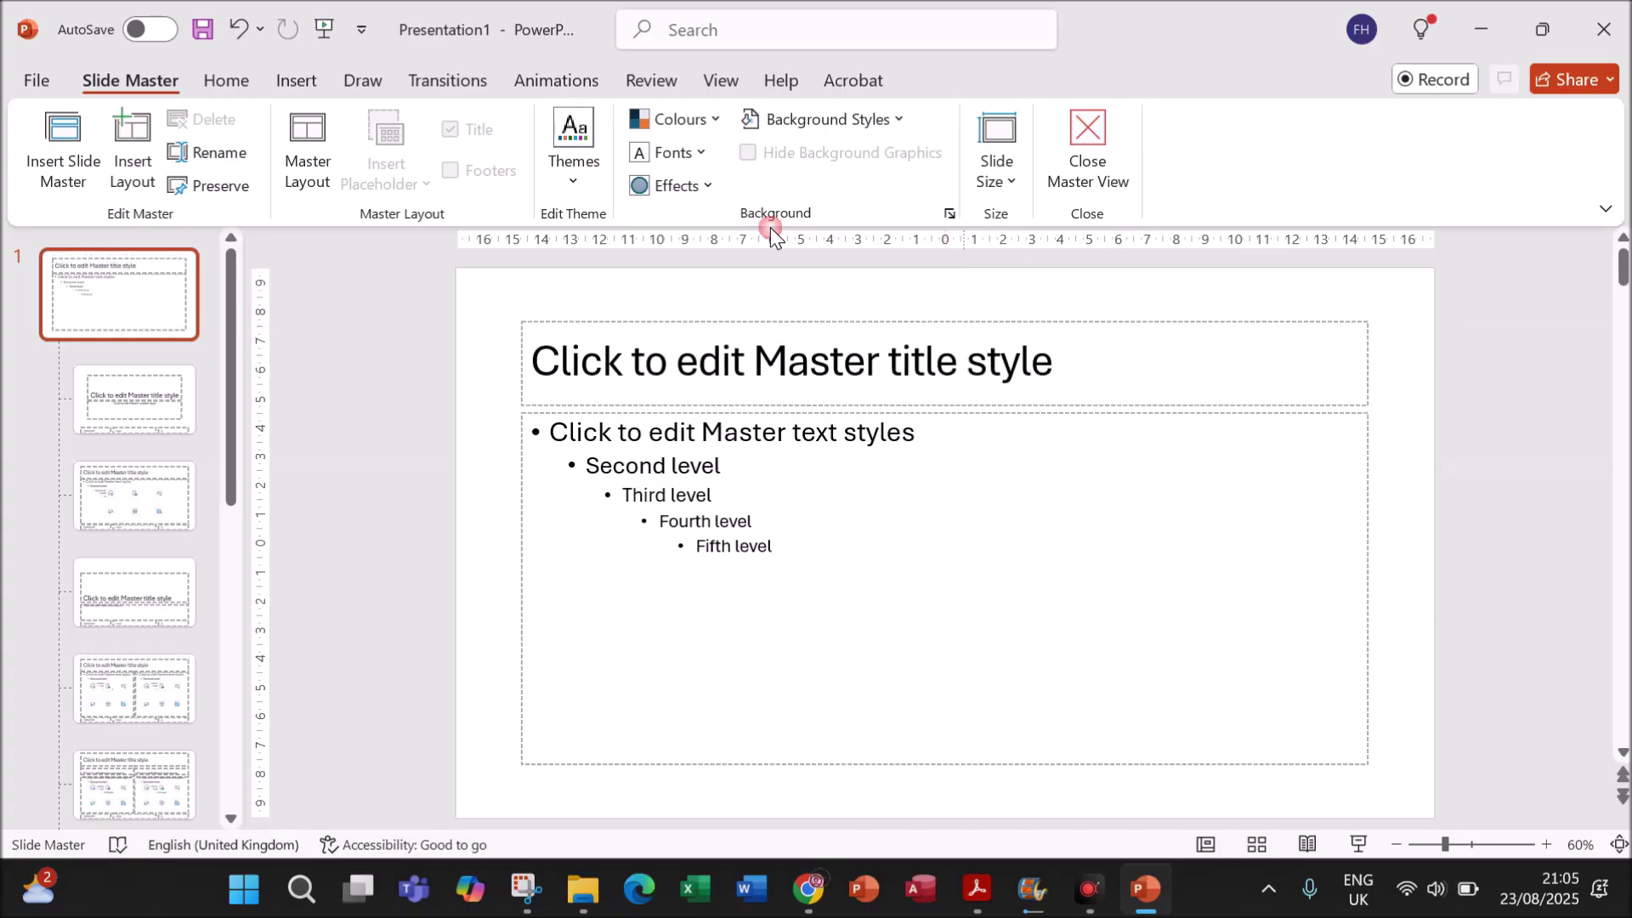
pyautogui.click(290, 87)
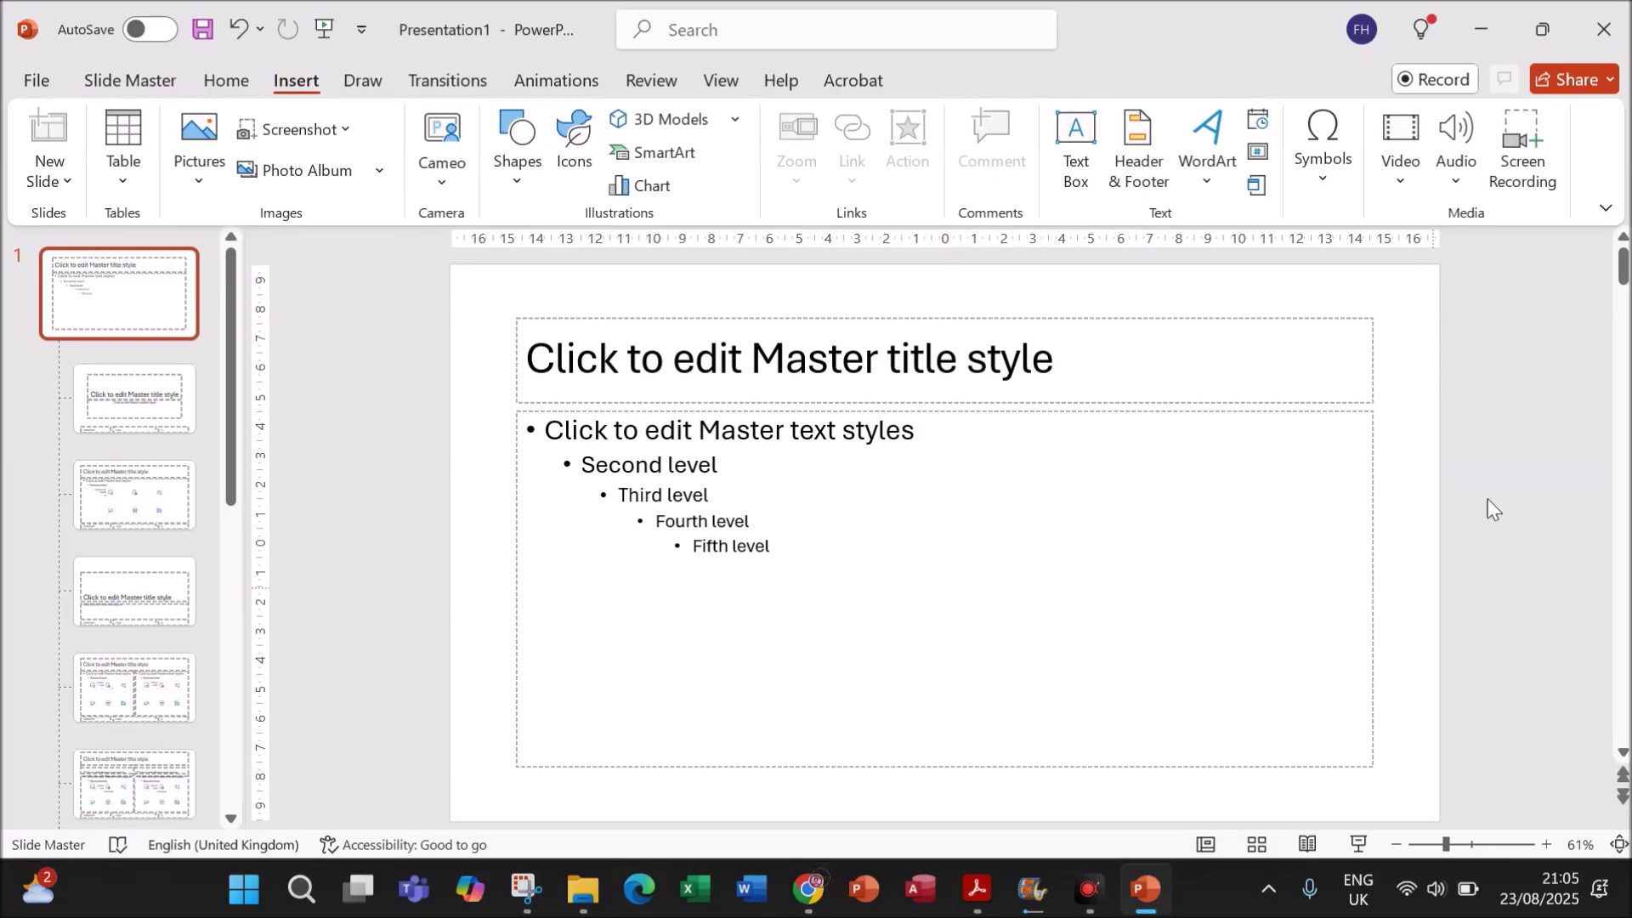
# - Add a centred header text box above the title with the candidate's name, centre and candidate numbers
pyautogui.click(1073, 136)
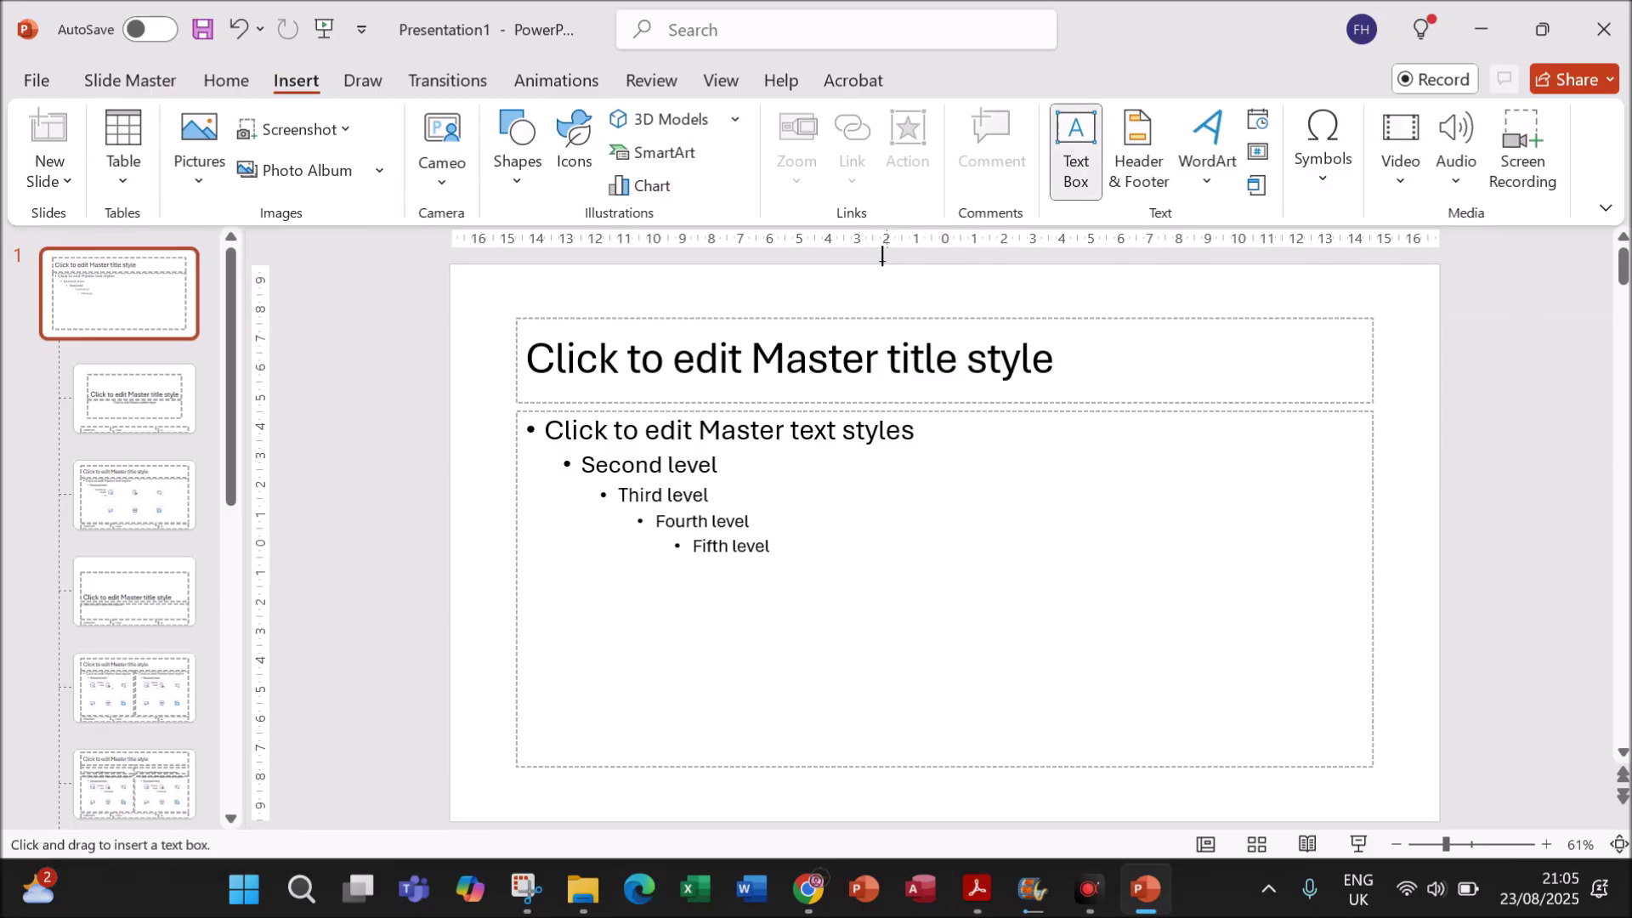
pyautogui.moveTo(870, 266); pyautogui.dragTo(1111, 309)
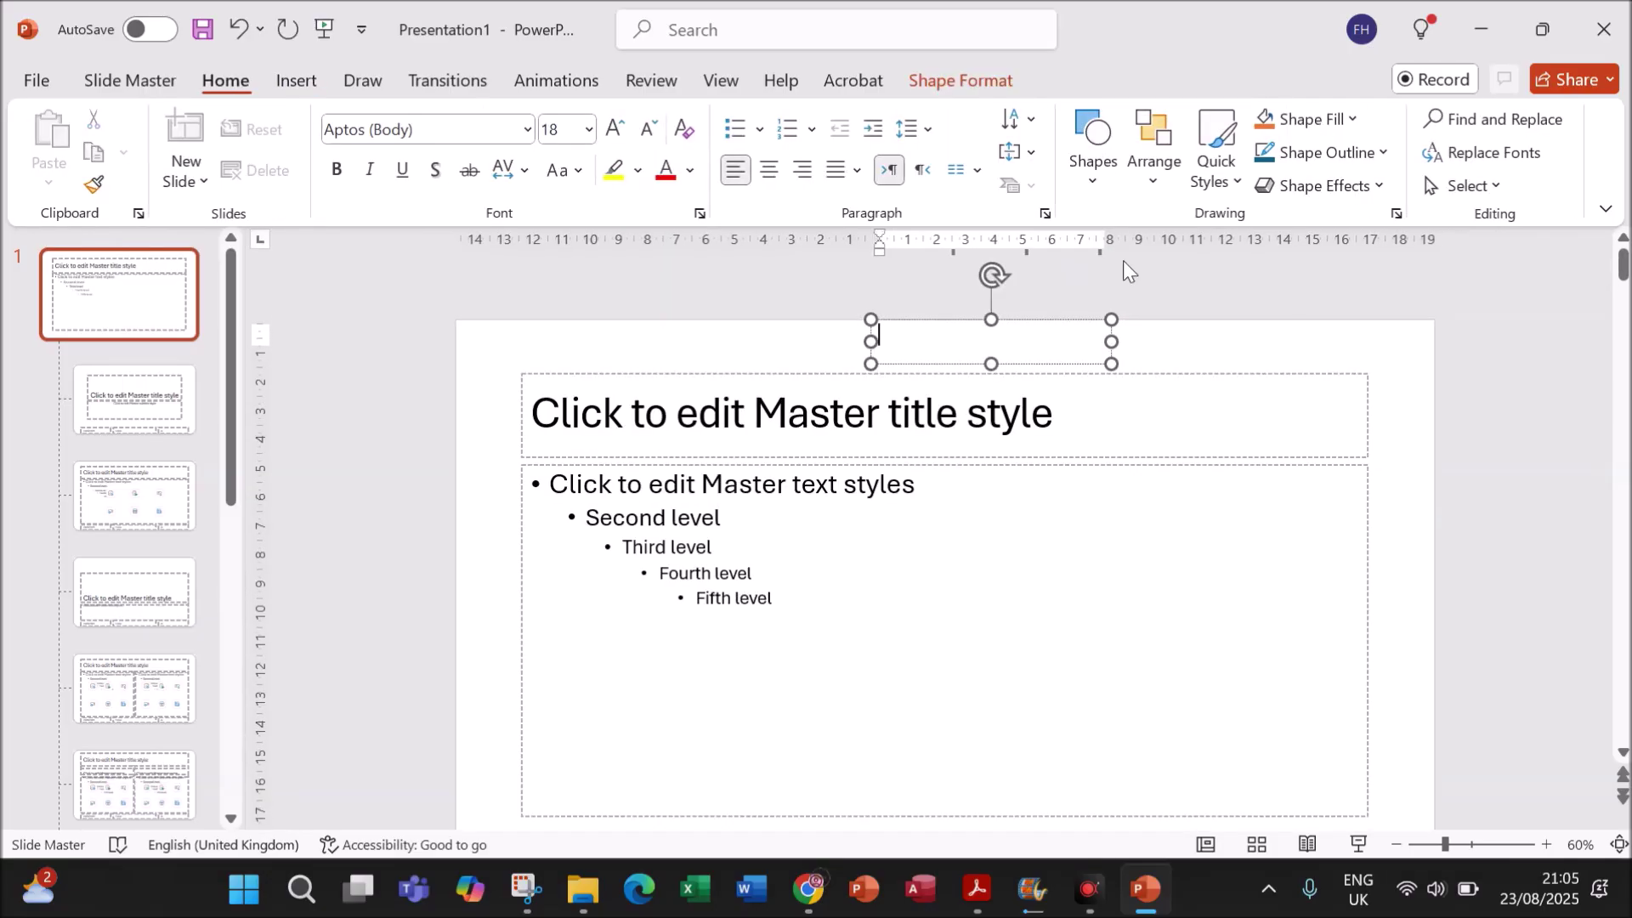
pyautogui.write('Name,ZZ1234,1234')
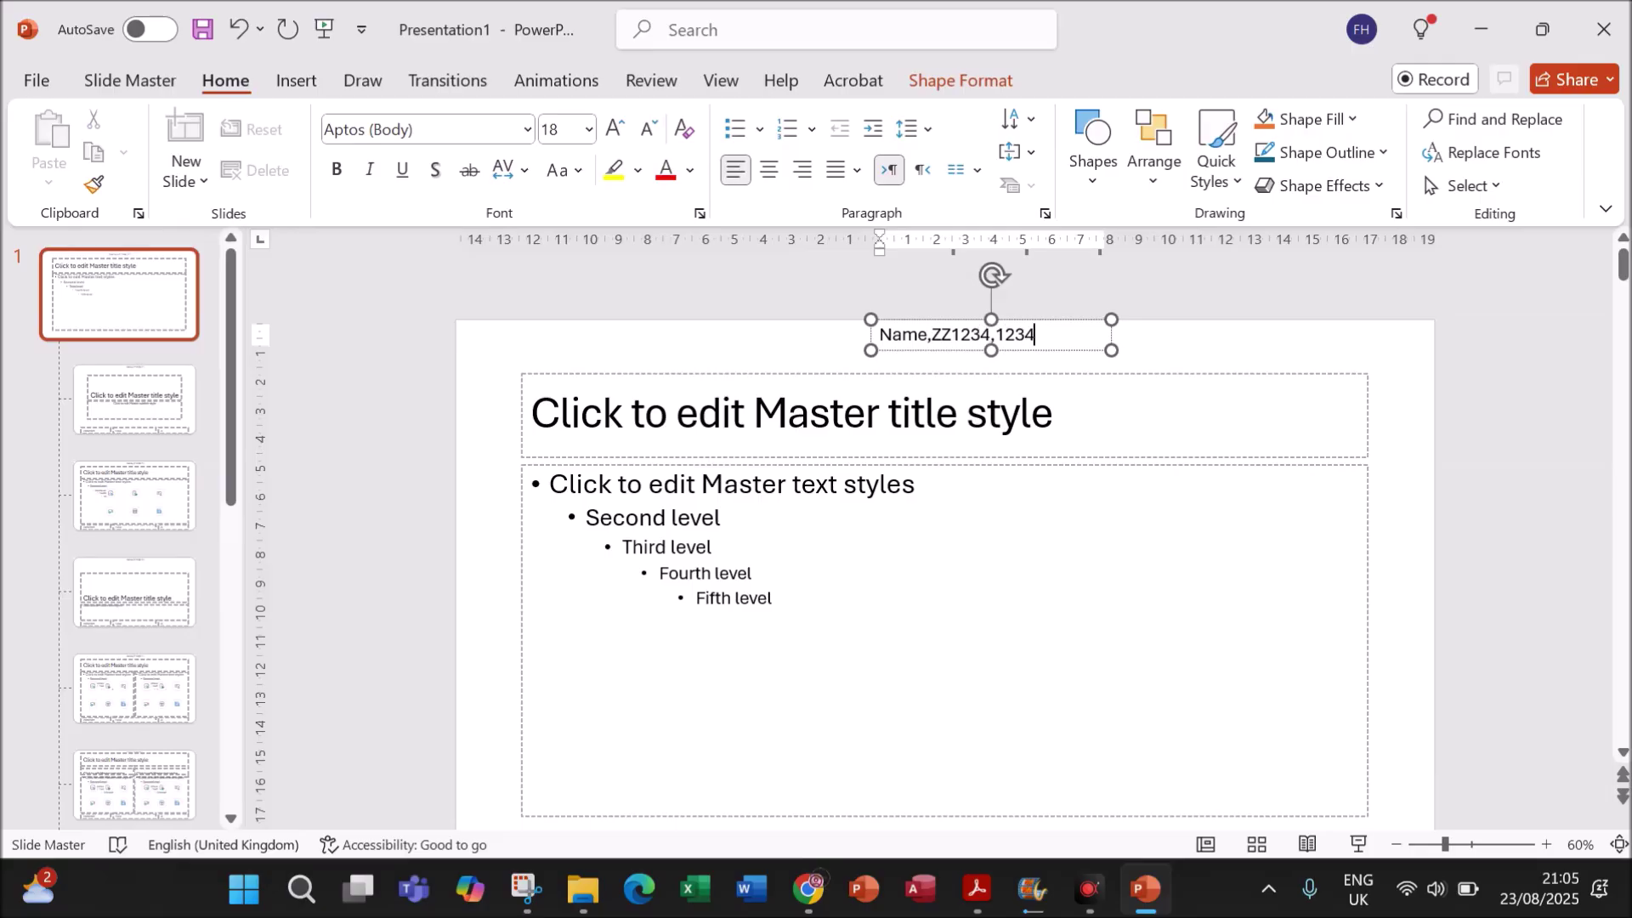
pyautogui.click(1069, 360)
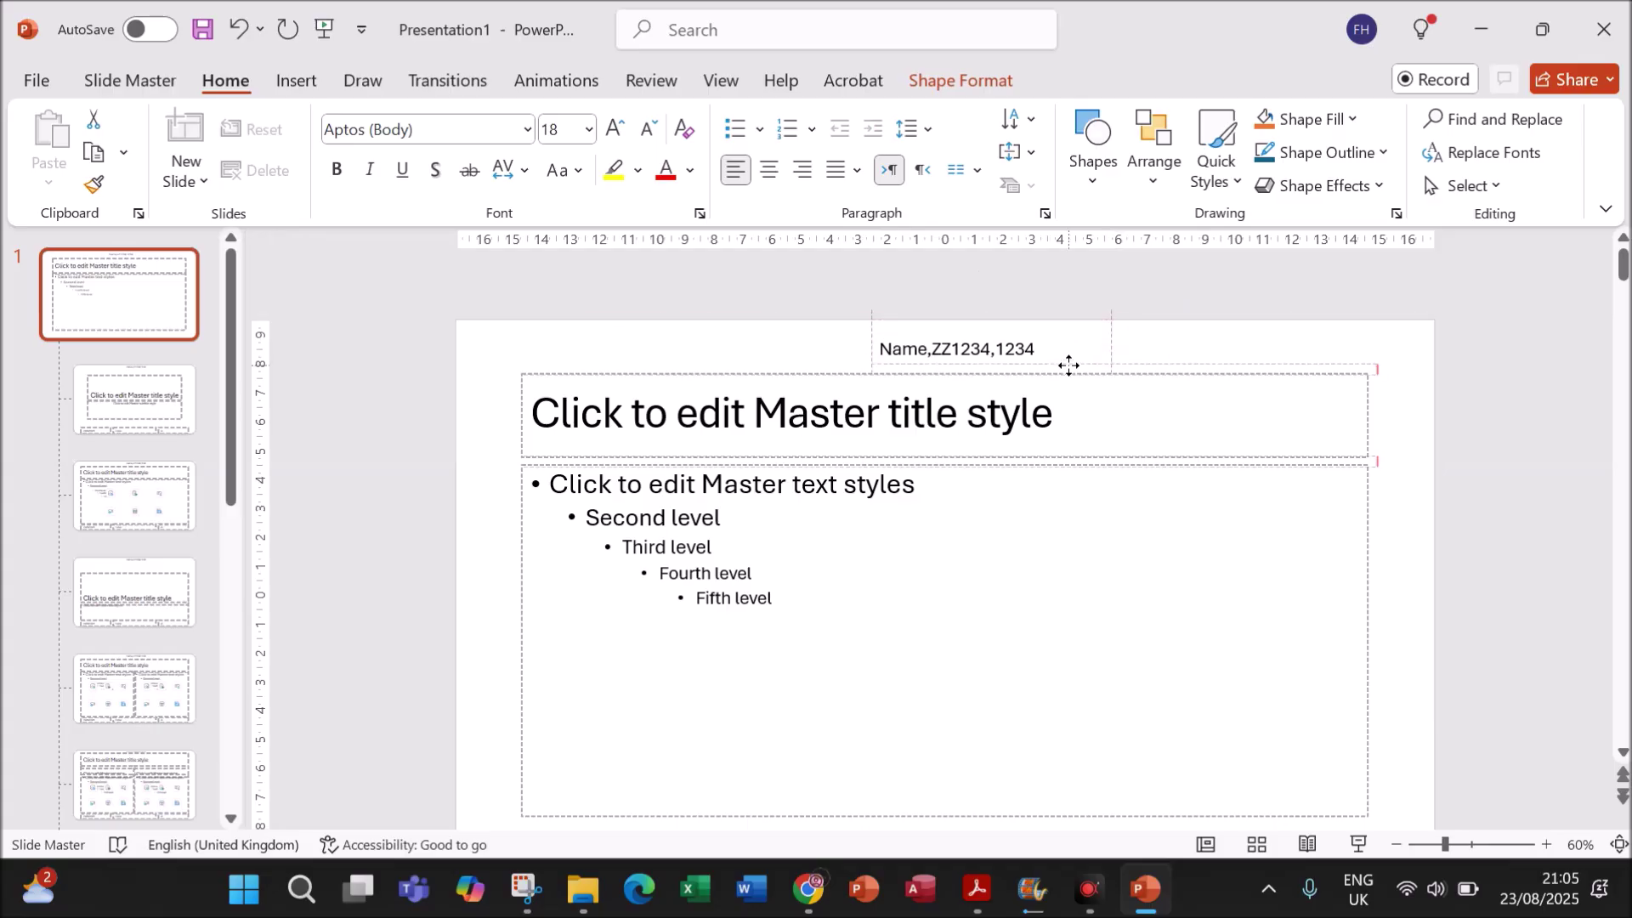
pyautogui.click(1071, 350)
pyautogui.click(767, 170)
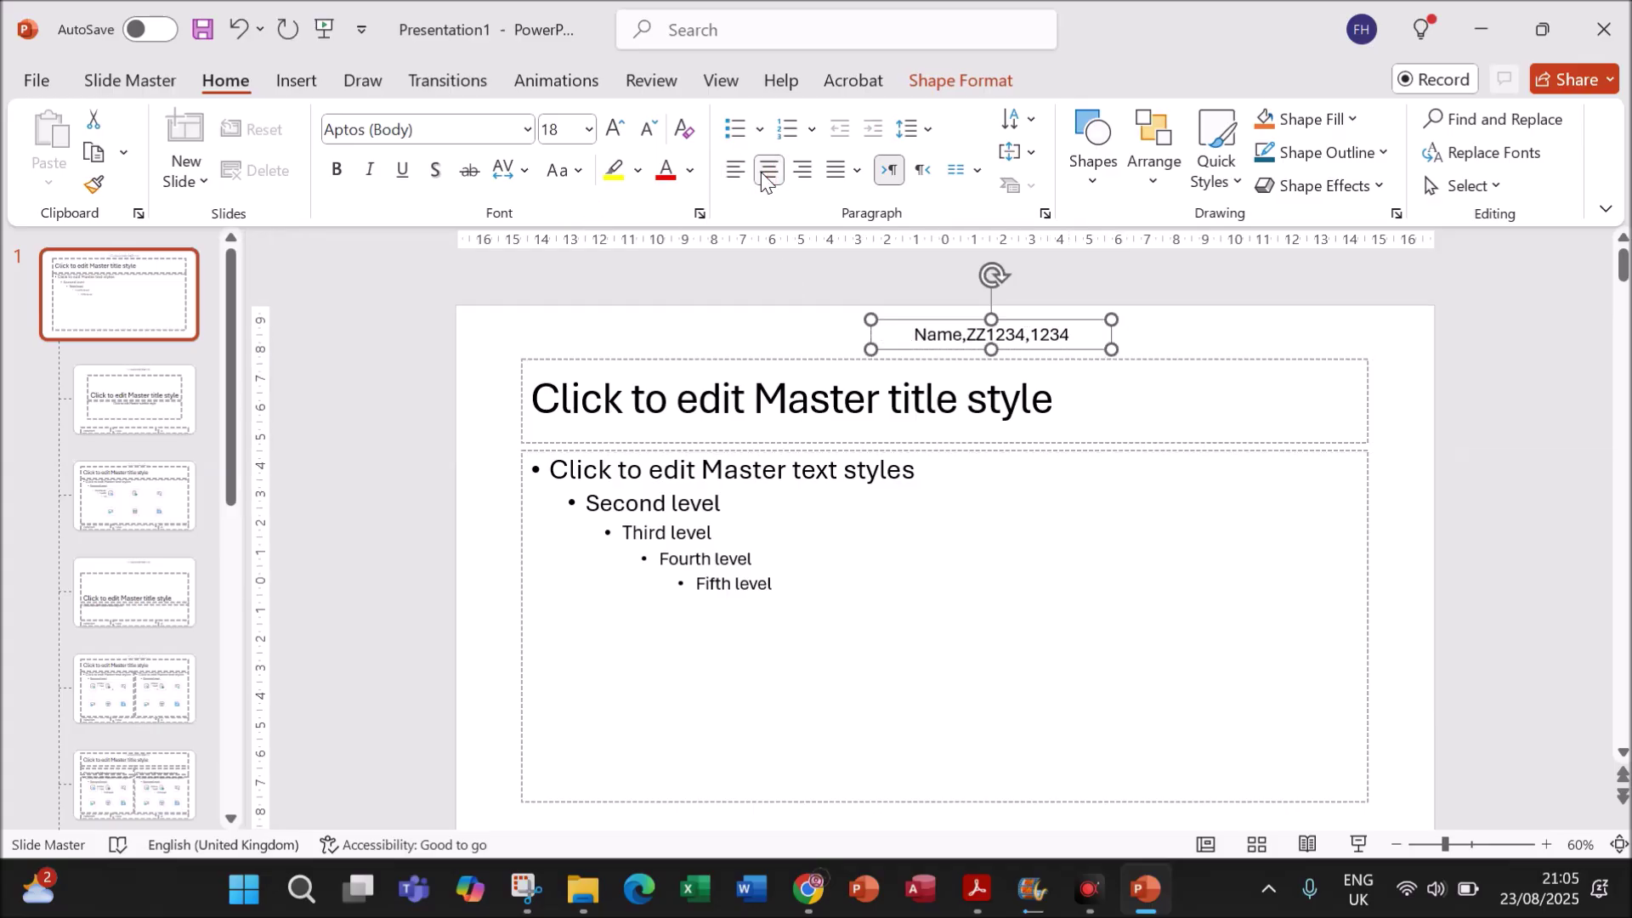
# - Recheck question 23's footer slide-number requirement in the paper, then return to the master
pyautogui.moveTo(990, 903)
pyautogui.click(980, 739)
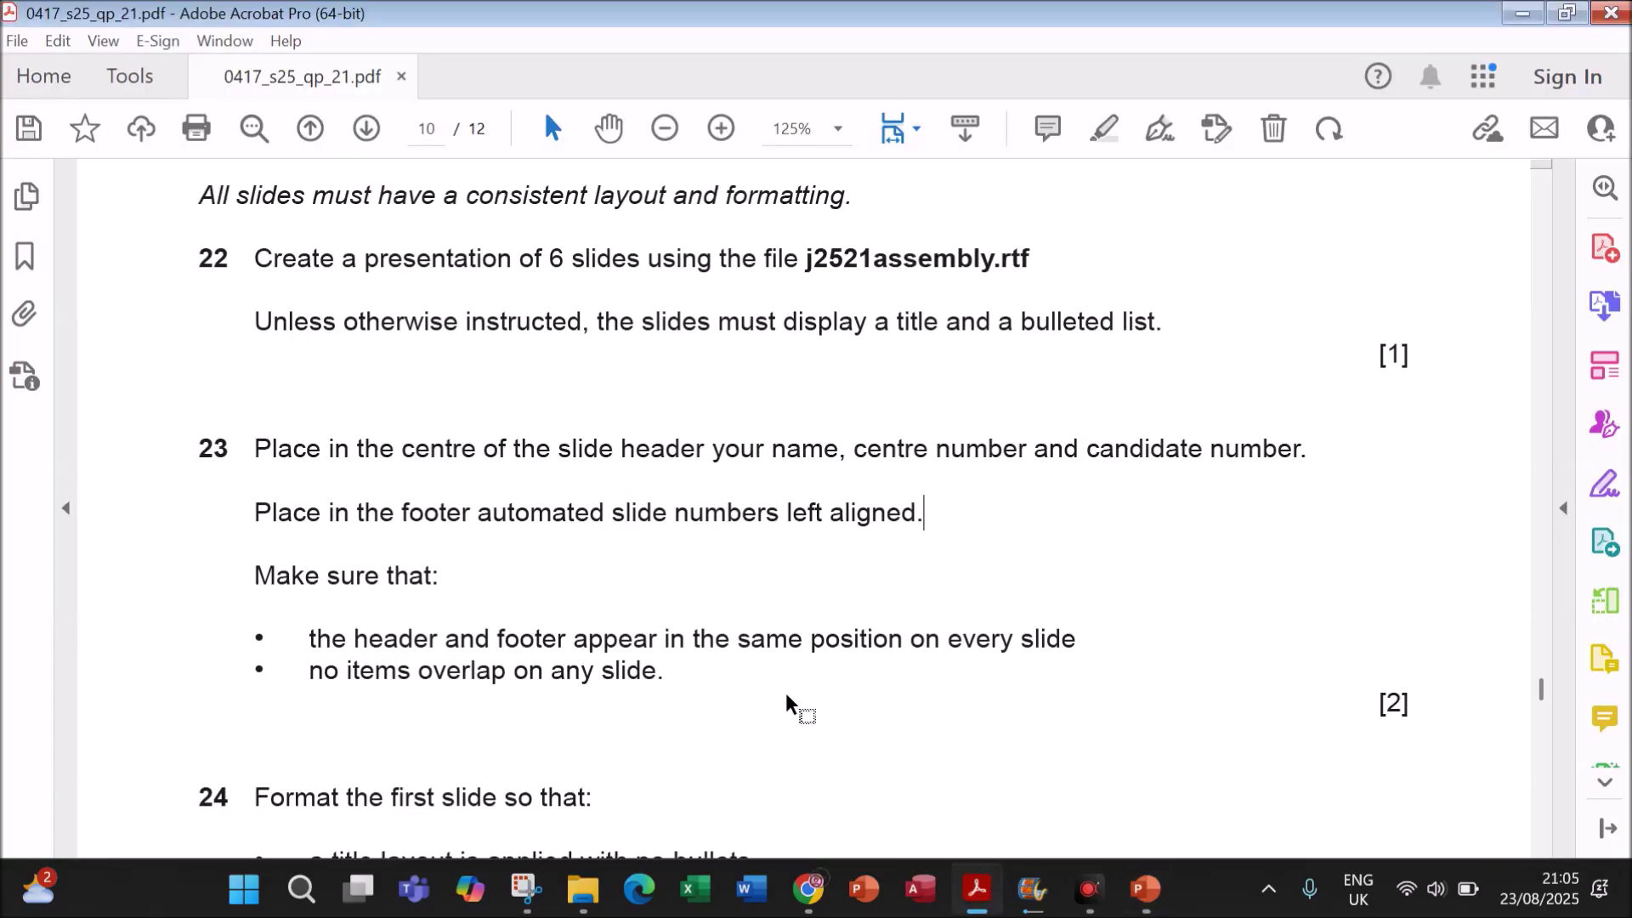
pyautogui.moveTo(434, 511); pyautogui.dragTo(916, 516)
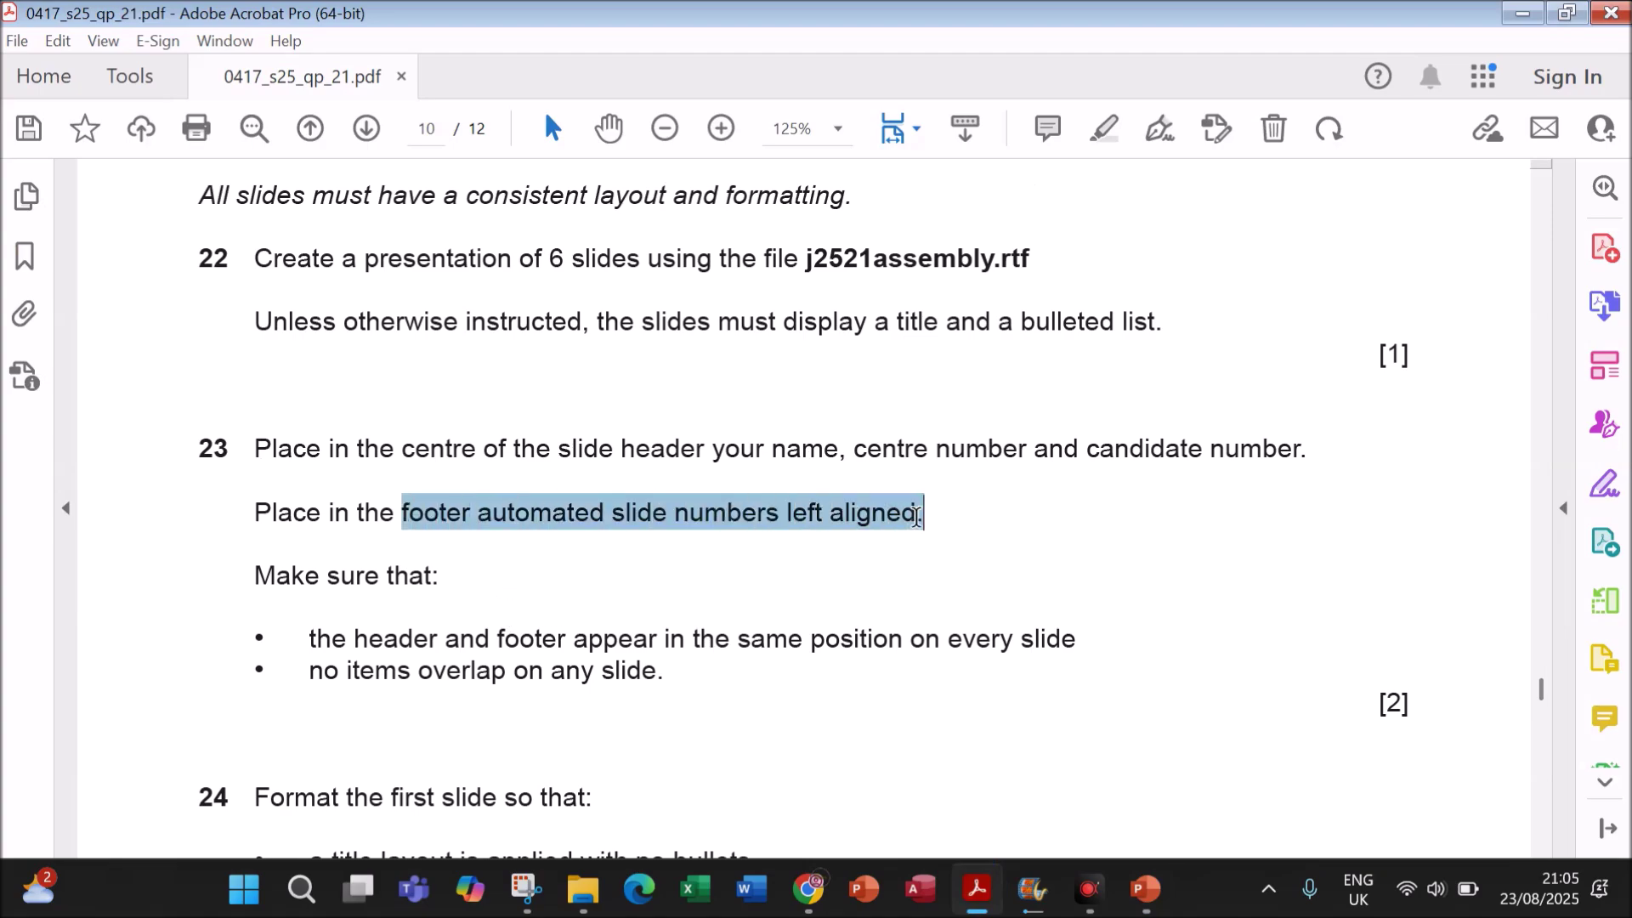
pyautogui.click(1150, 886)
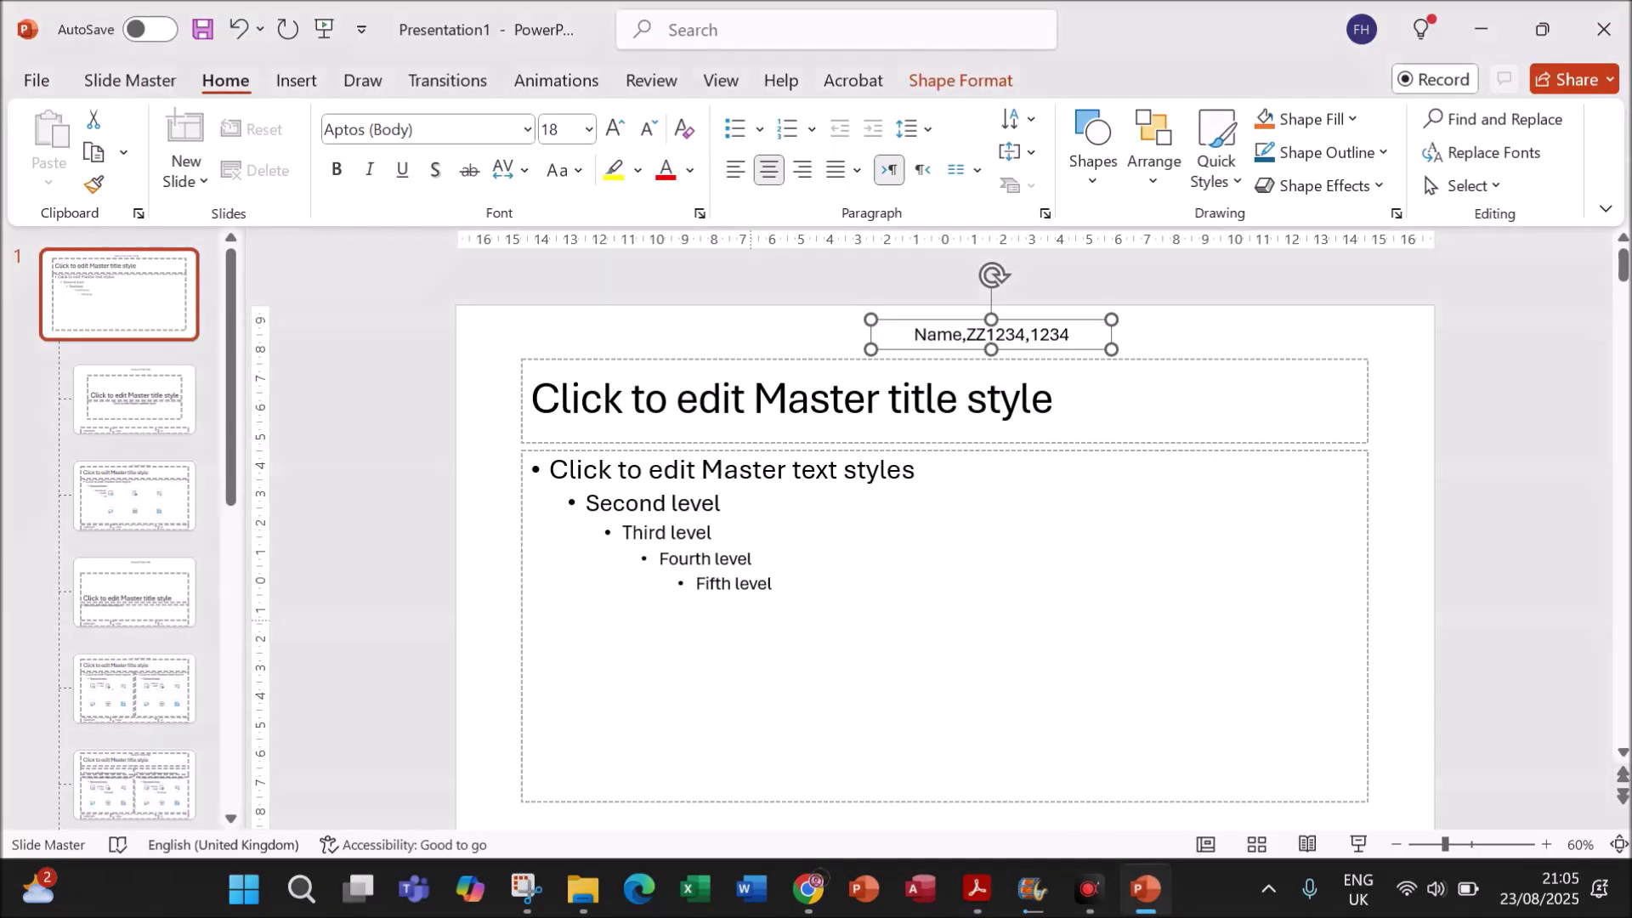
# - Add a text box at the master's bottom left containing an automatic slide number
pyautogui.click(301, 82)
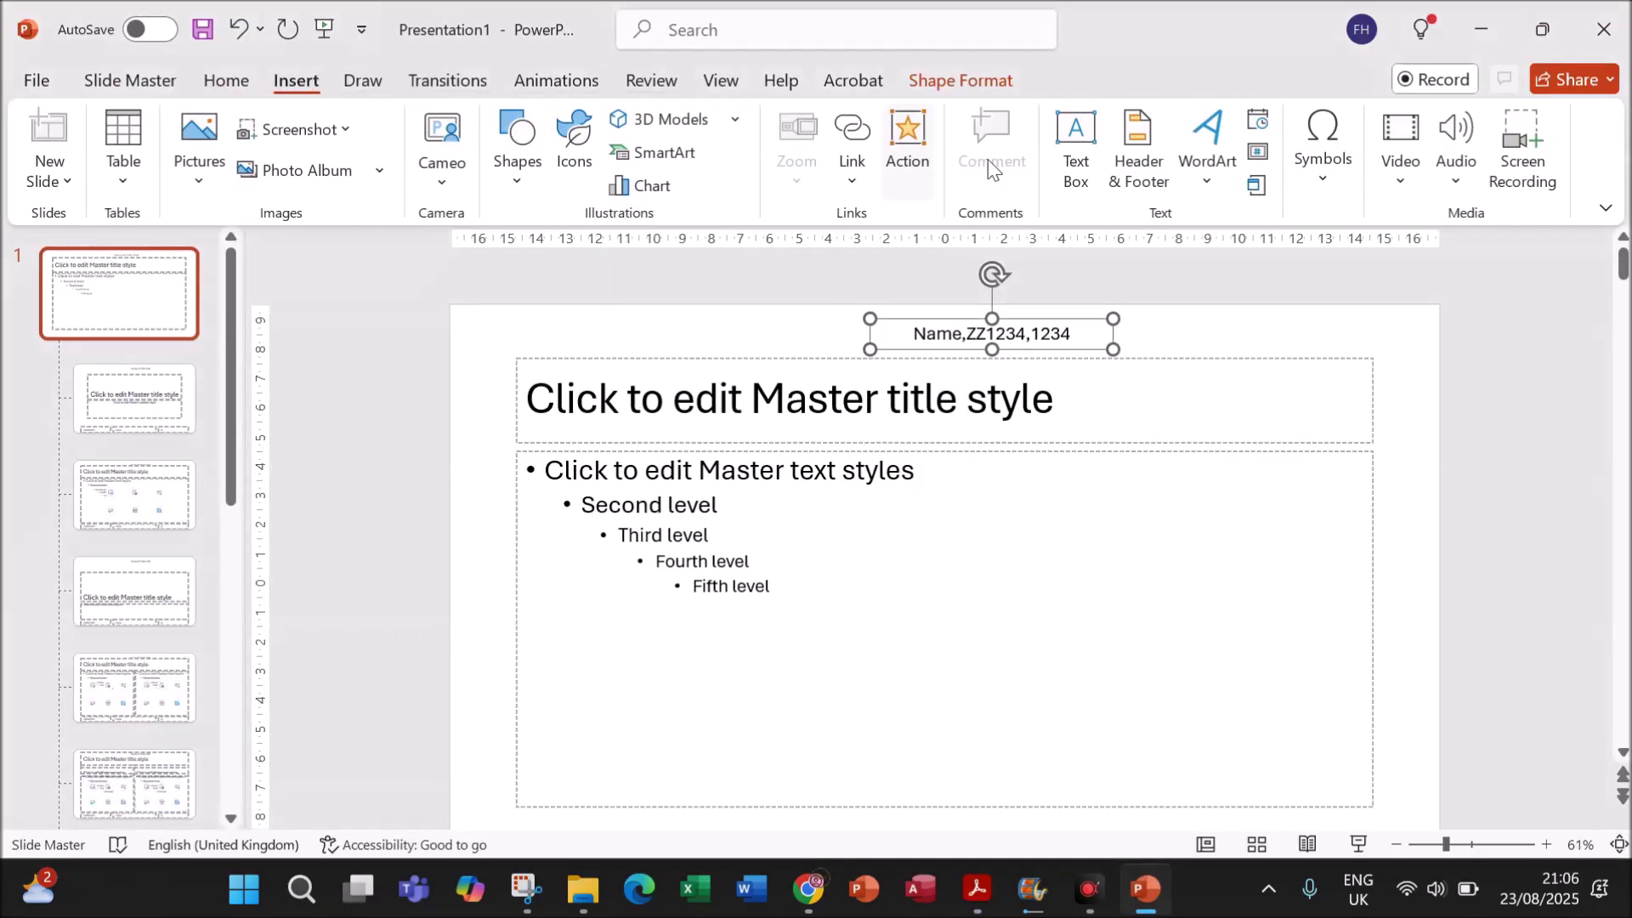
pyautogui.click(1073, 136)
pyautogui.scroll(-1, 634, 646)
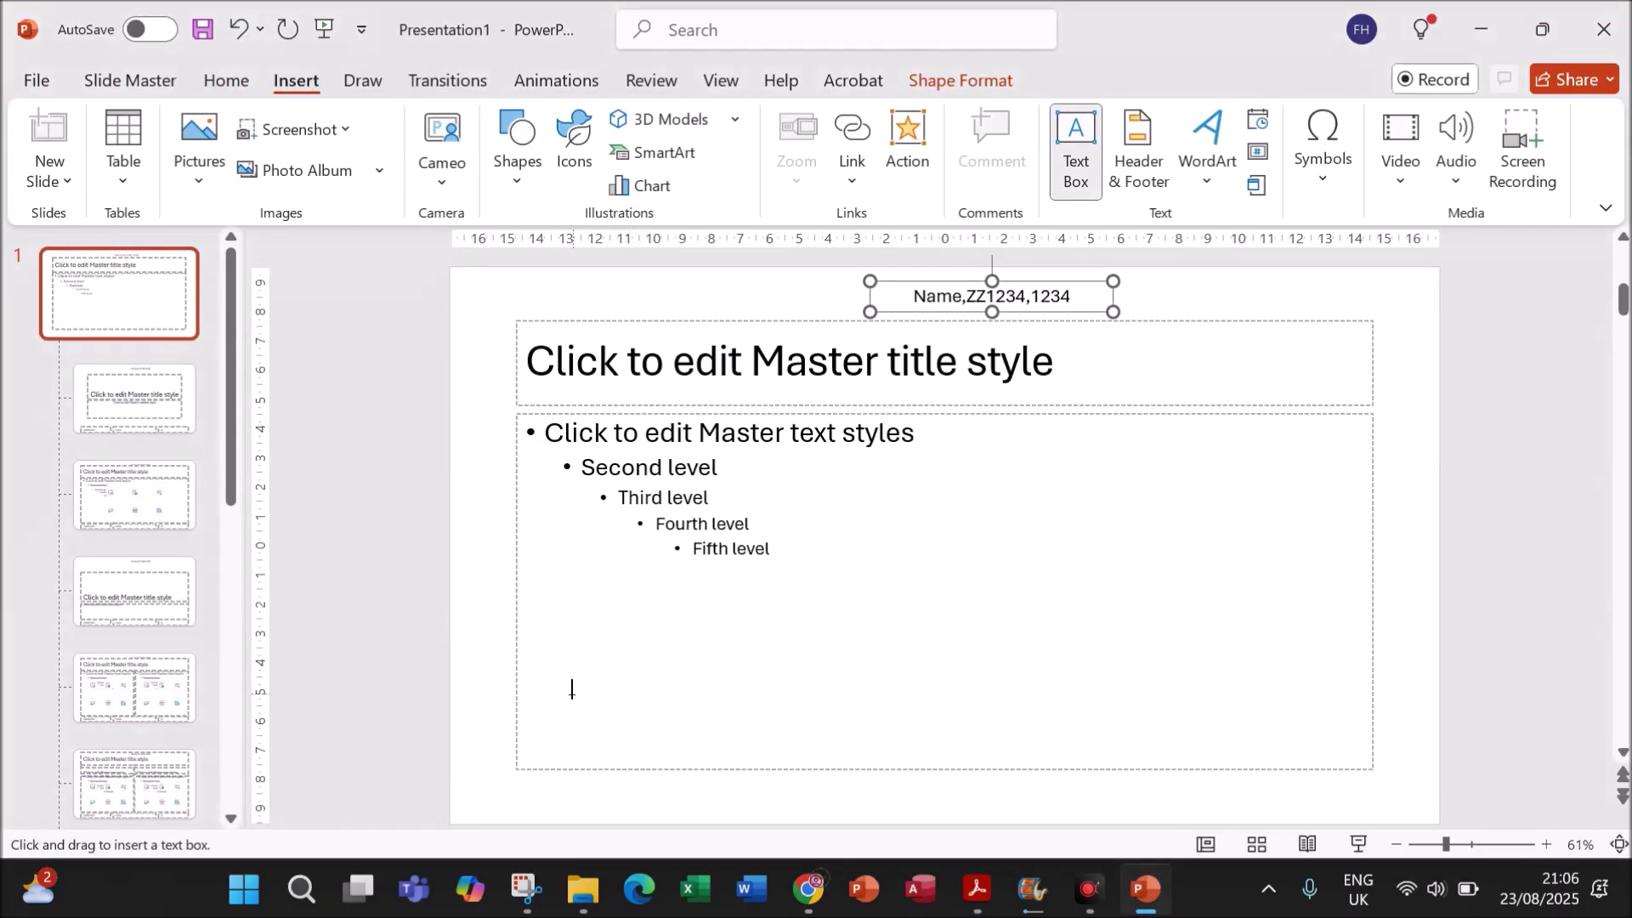
pyautogui.moveTo(460, 782); pyautogui.dragTo(509, 818)
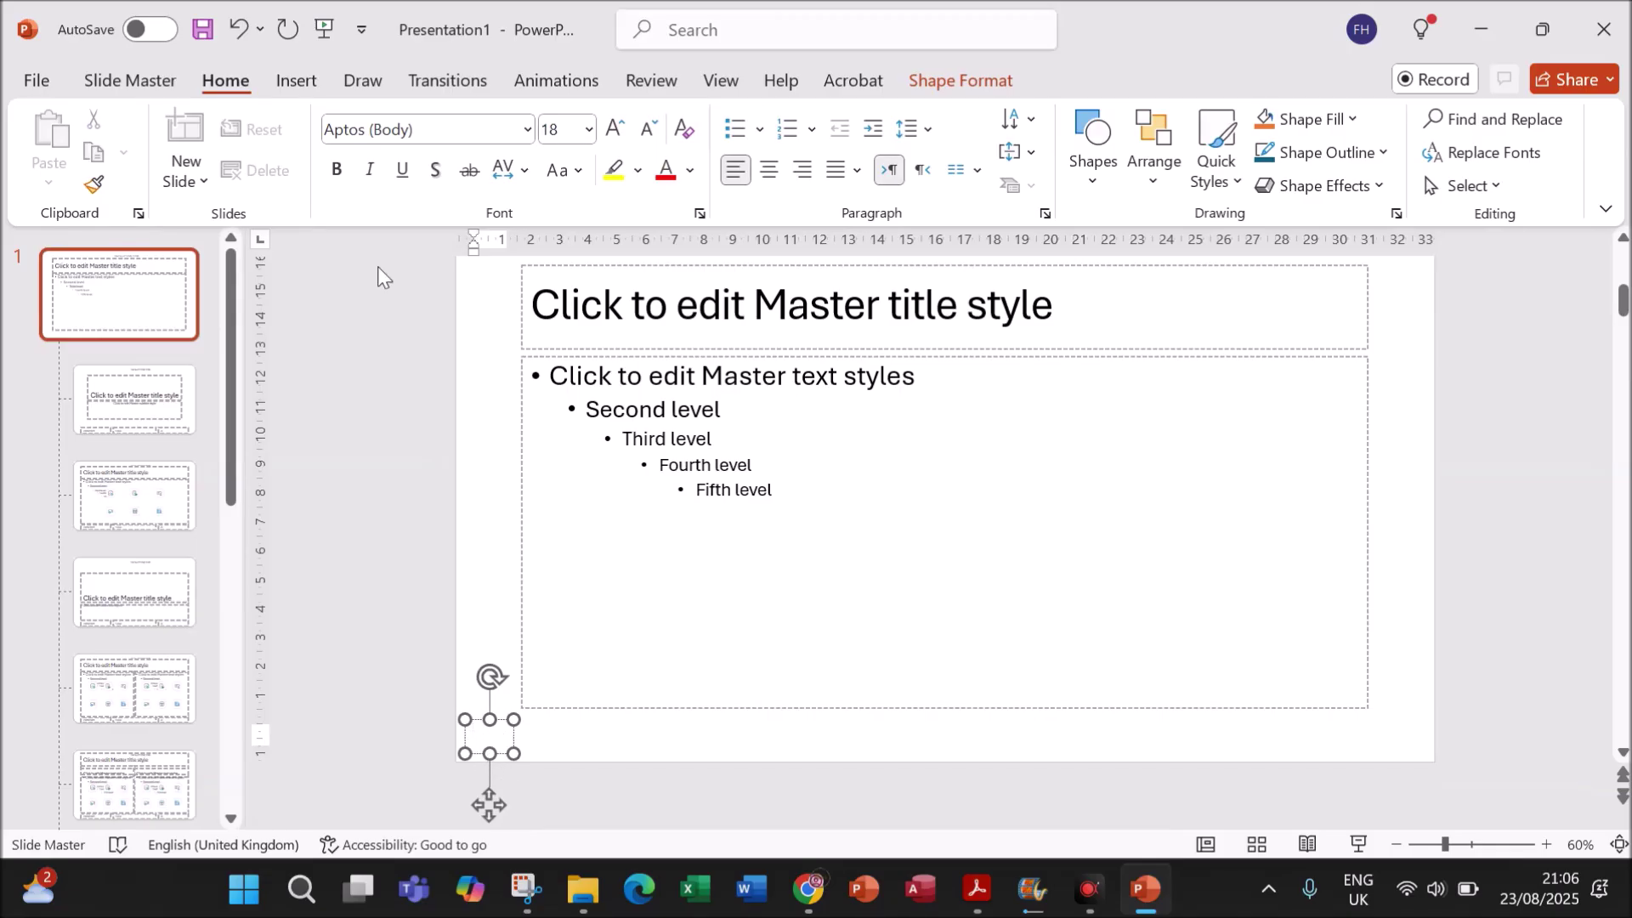
pyautogui.click(306, 79)
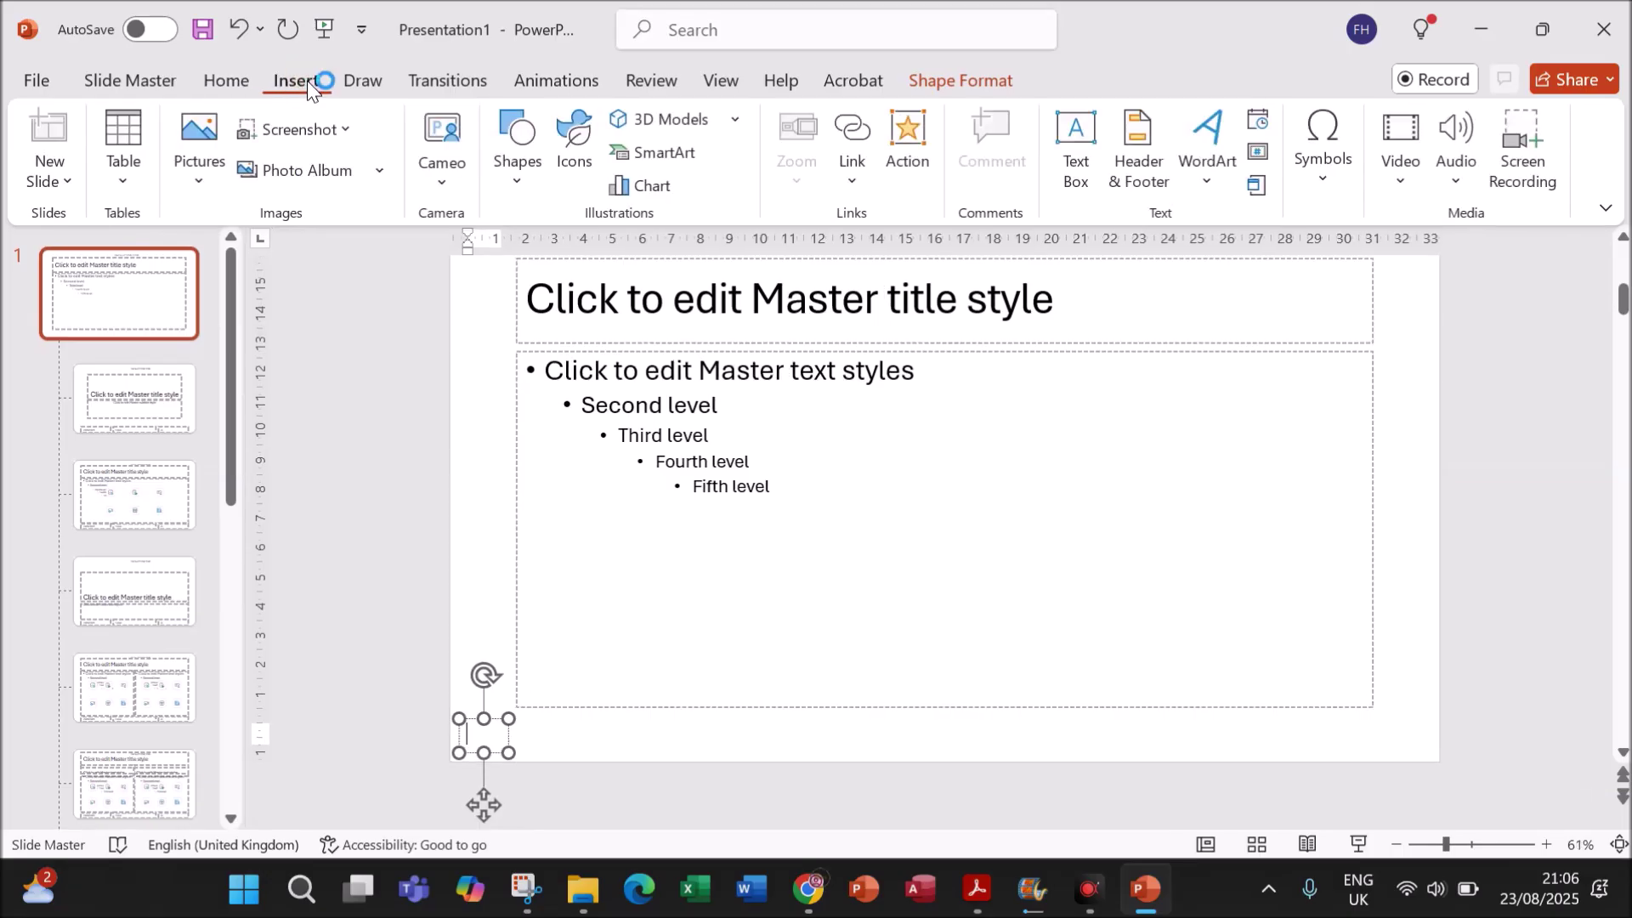
pyautogui.click(1264, 162)
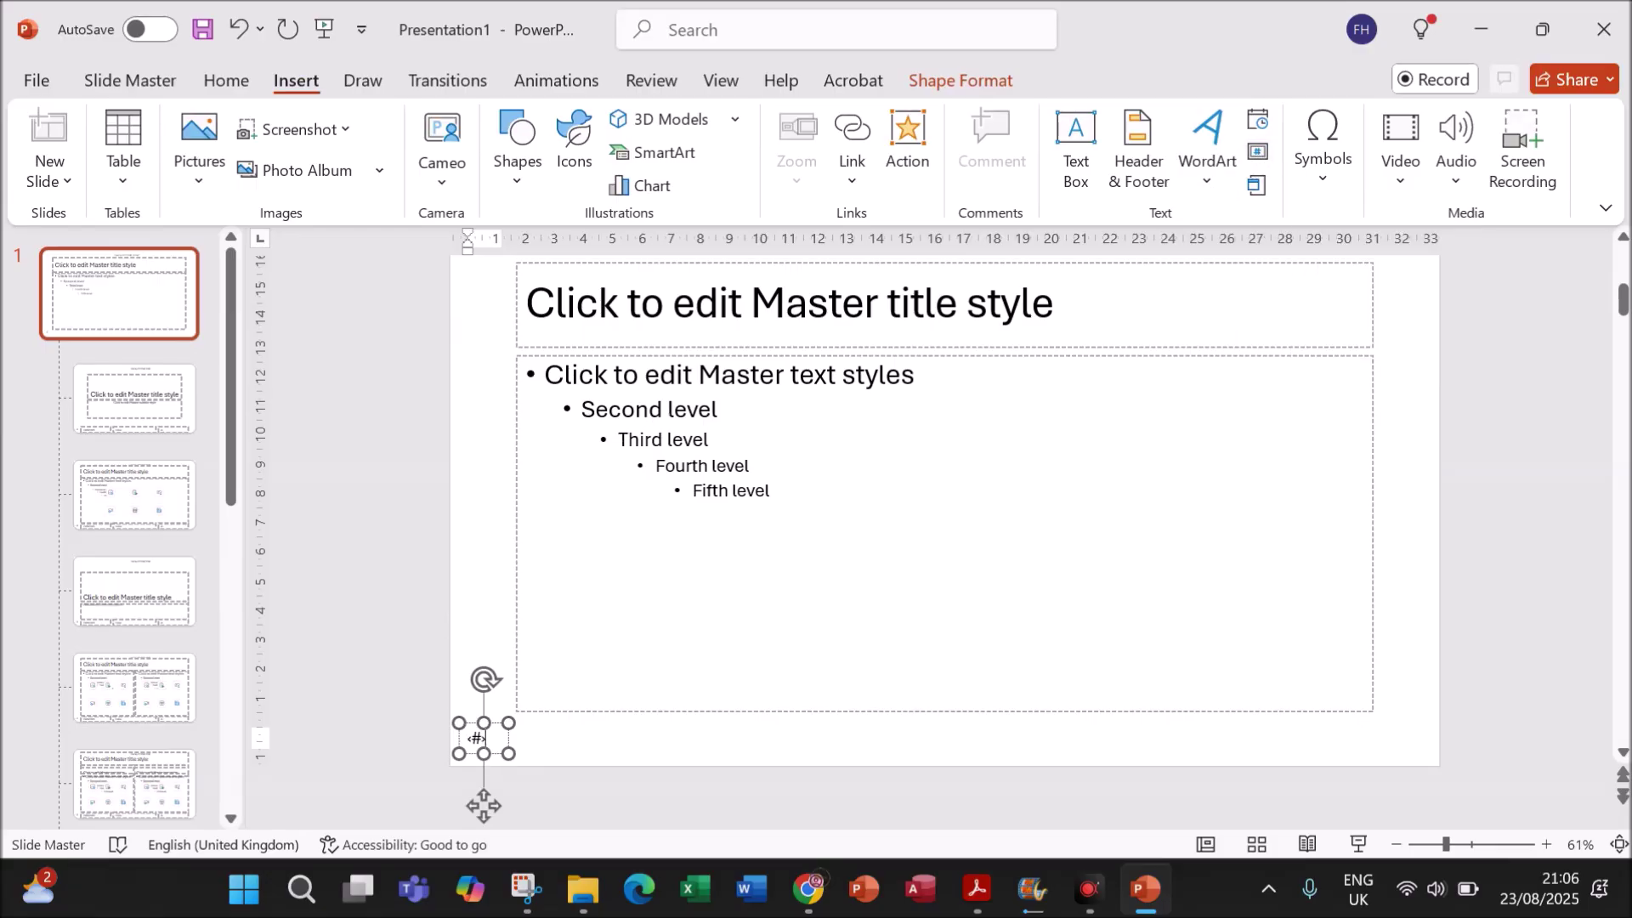
# - Move the header text box to the slide's horizontal centre
pyautogui.click(225, 80)
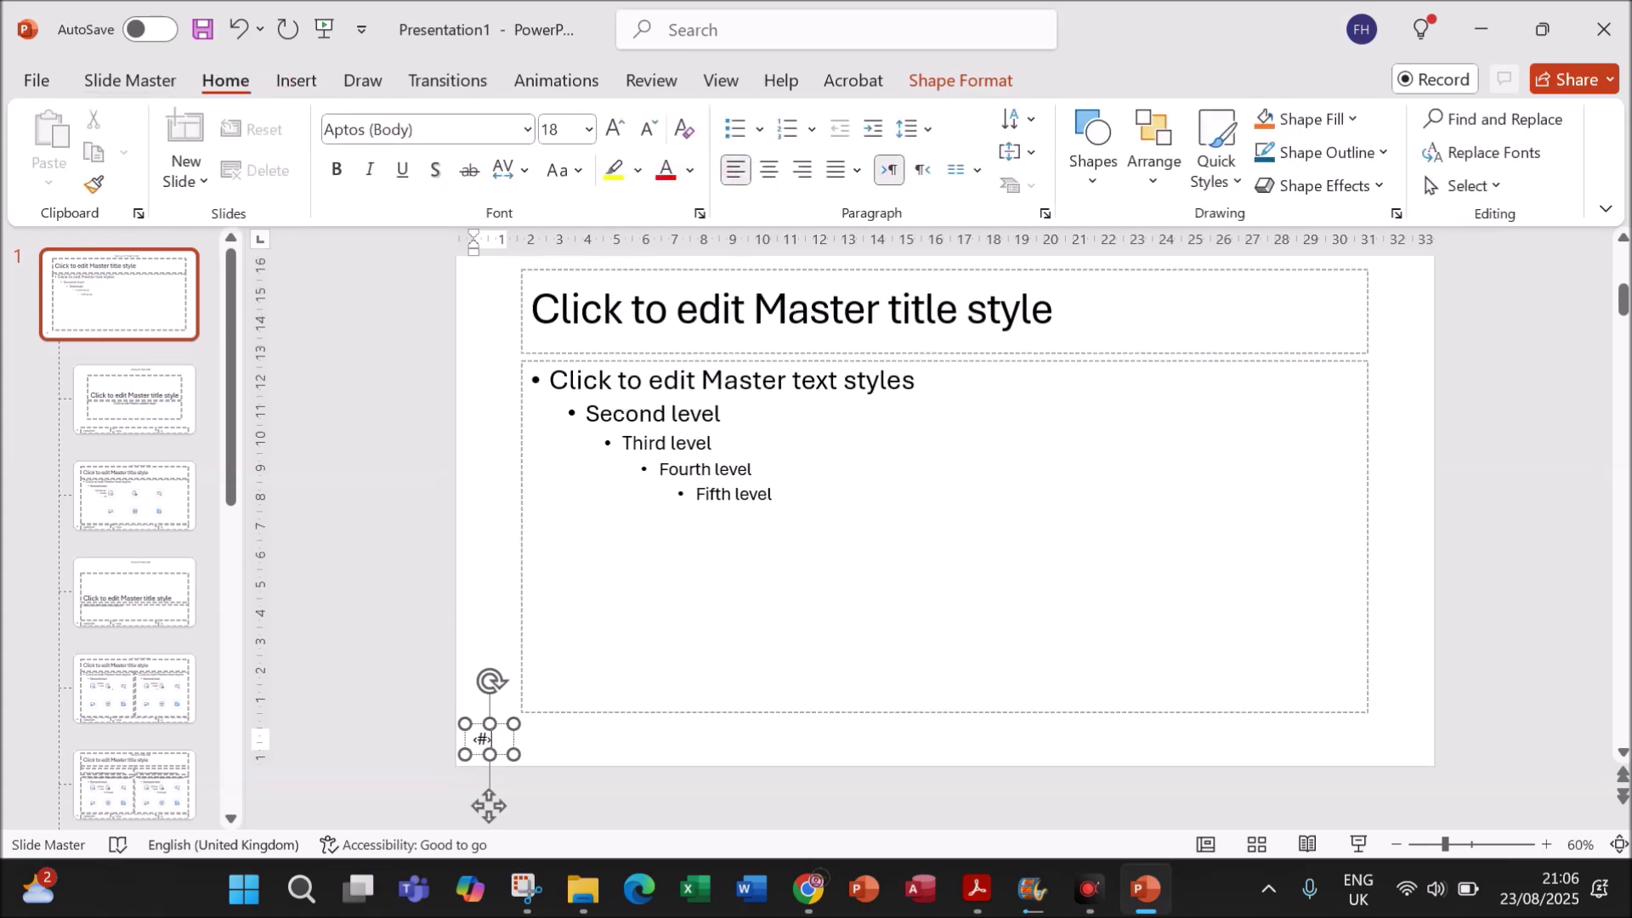
pyautogui.click(603, 746)
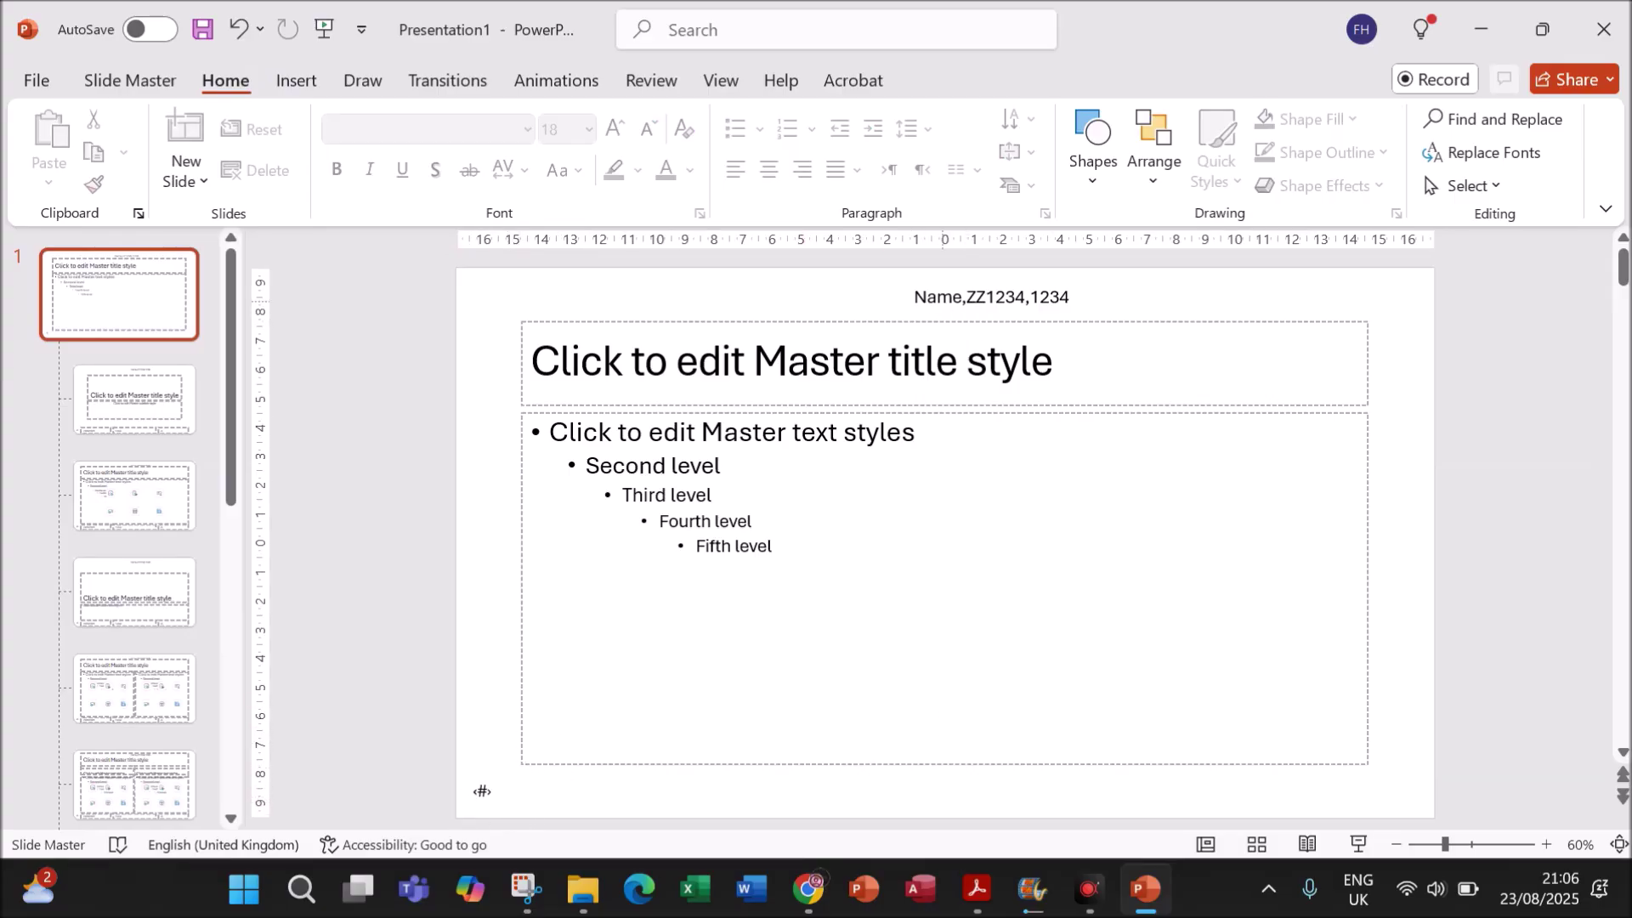
pyautogui.click(942, 300)
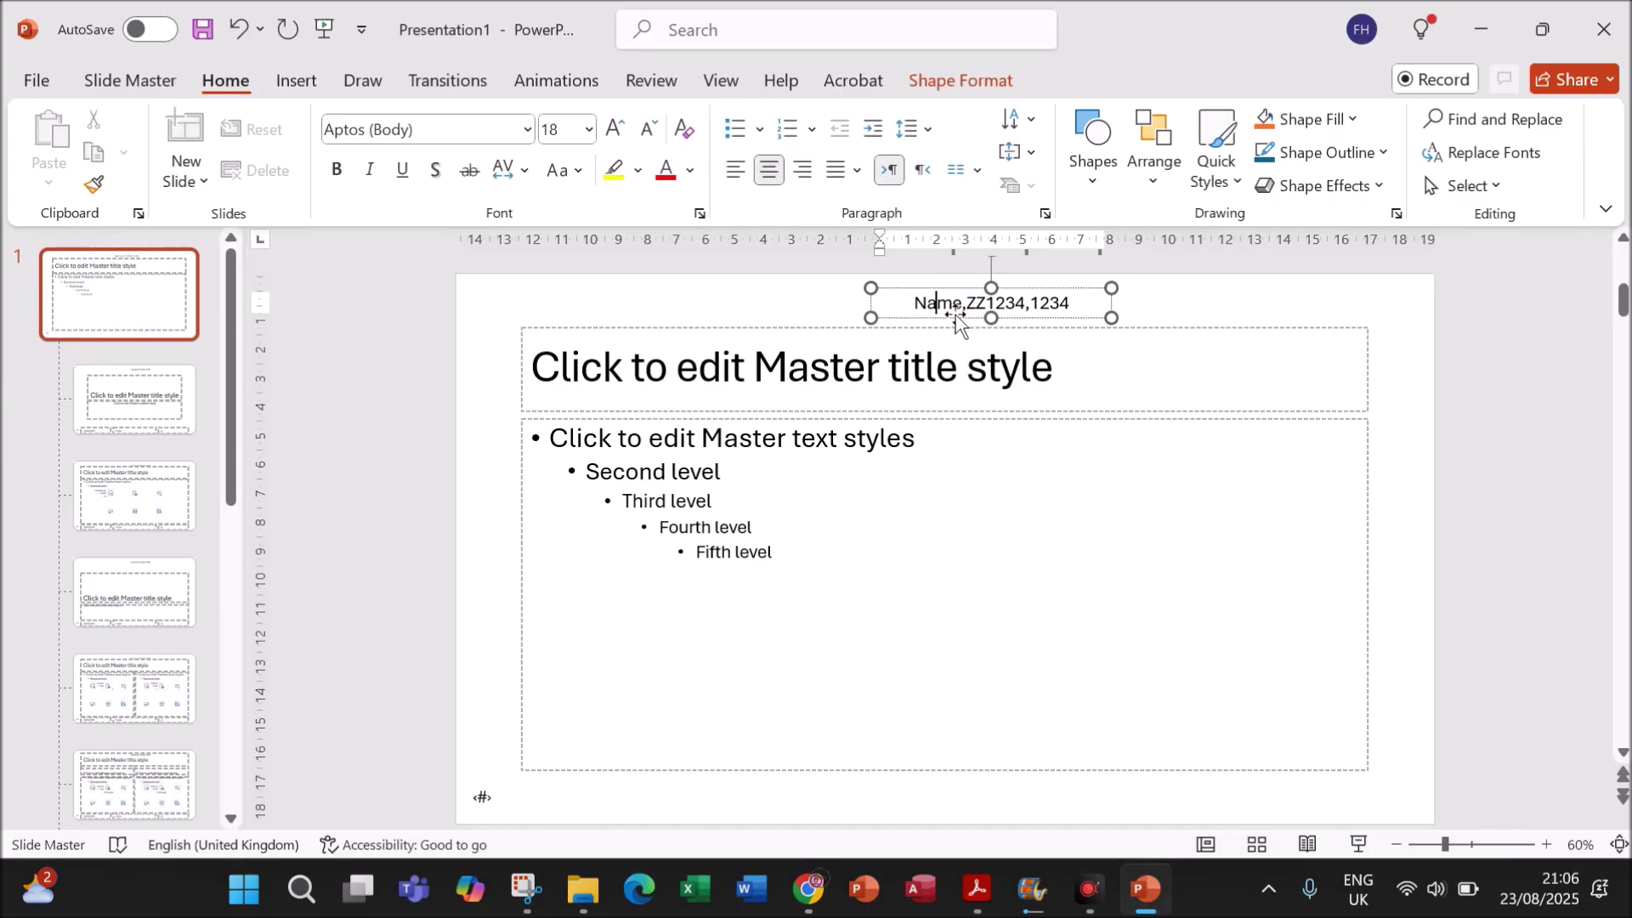
pyautogui.moveTo(954, 320); pyautogui.dragTo(907, 313)
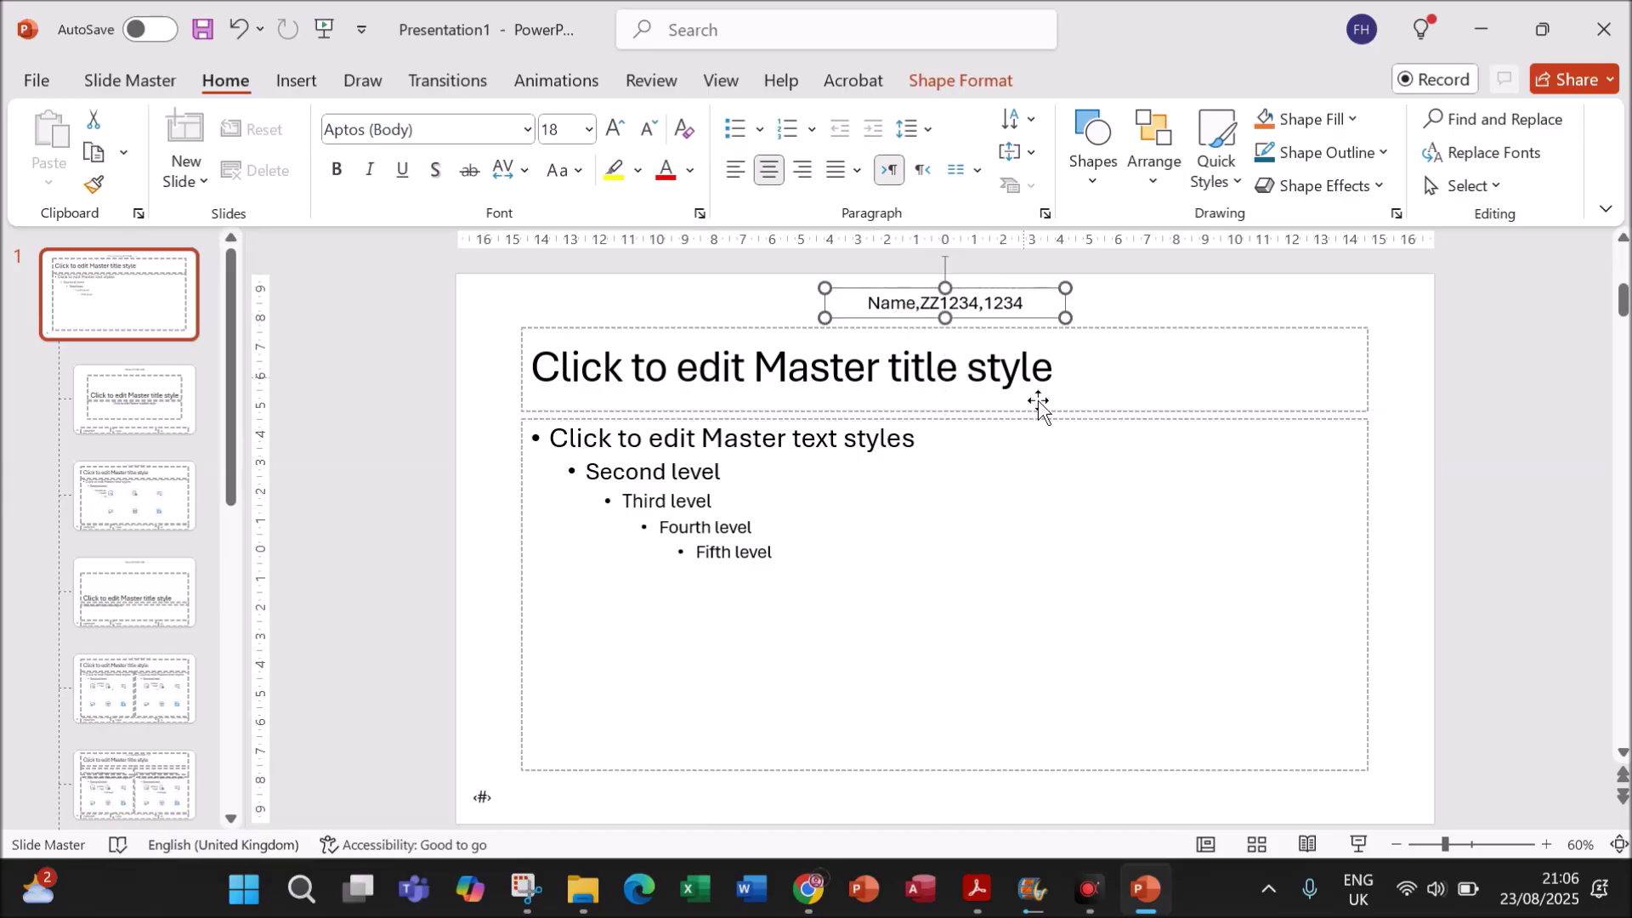
pyautogui.click(969, 850)
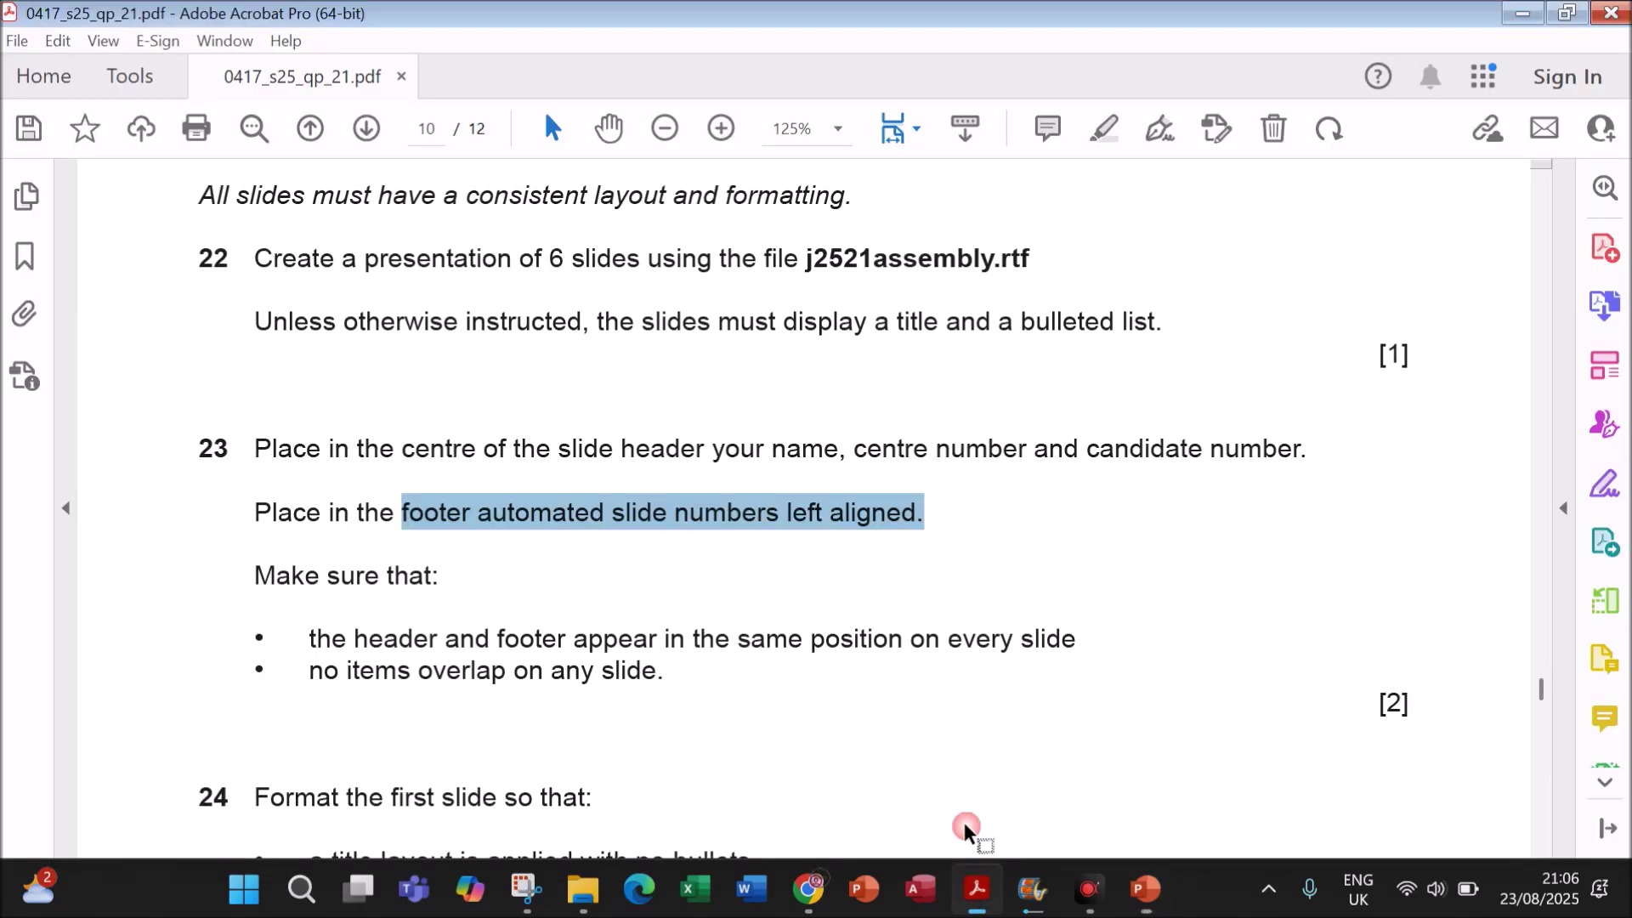
pyautogui.scroll(-3, 655, 520)
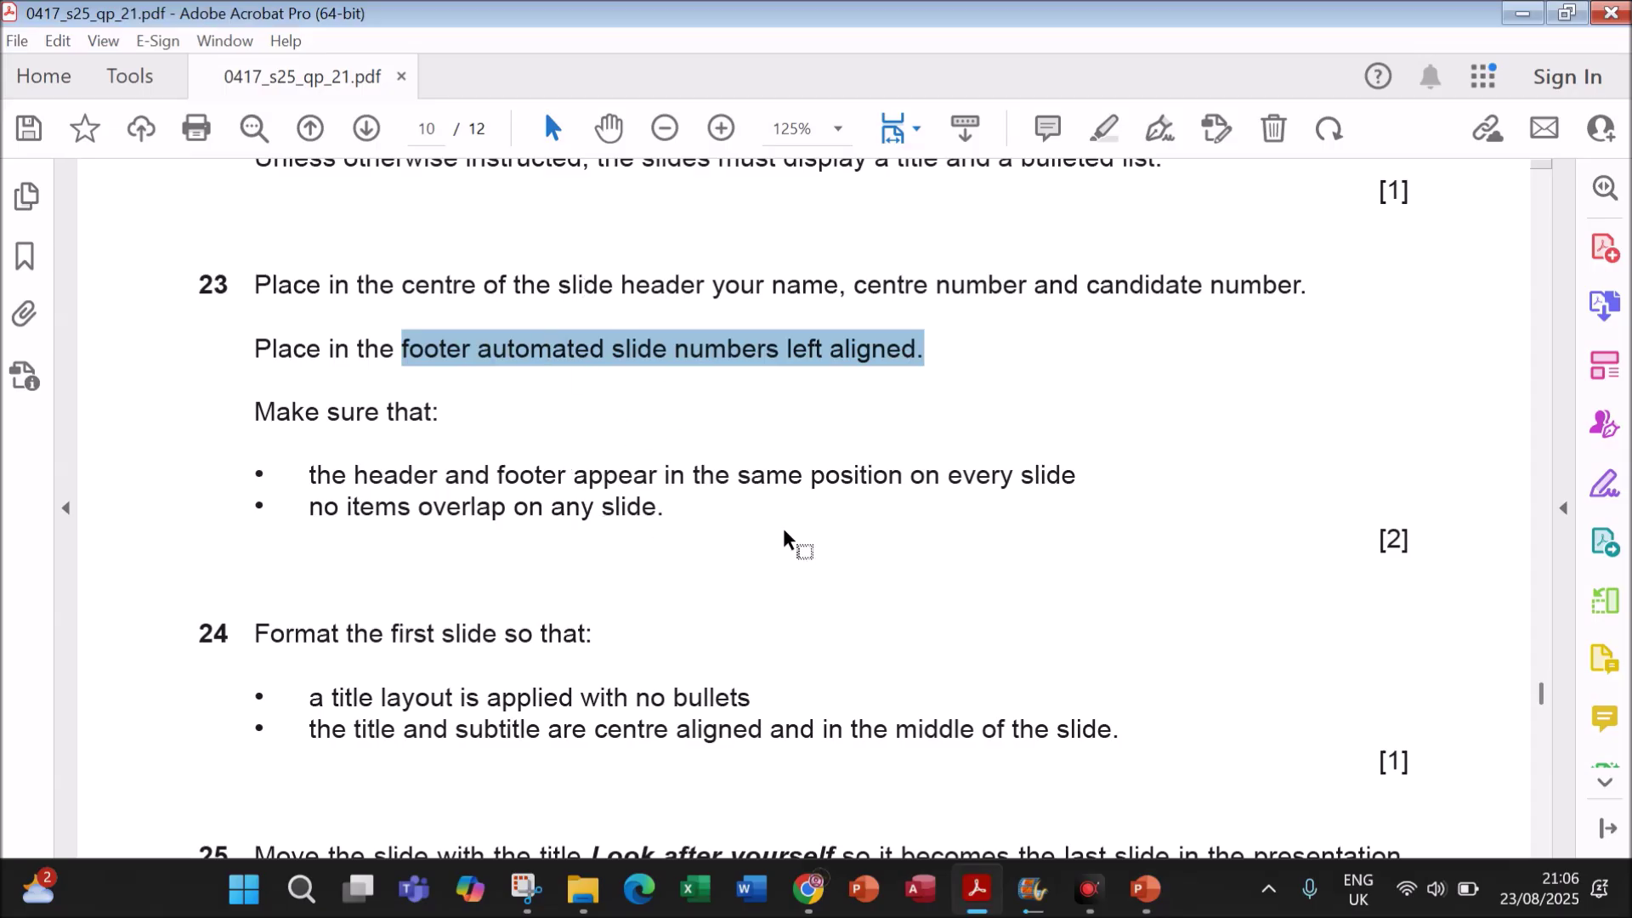
pyautogui.click(1146, 888)
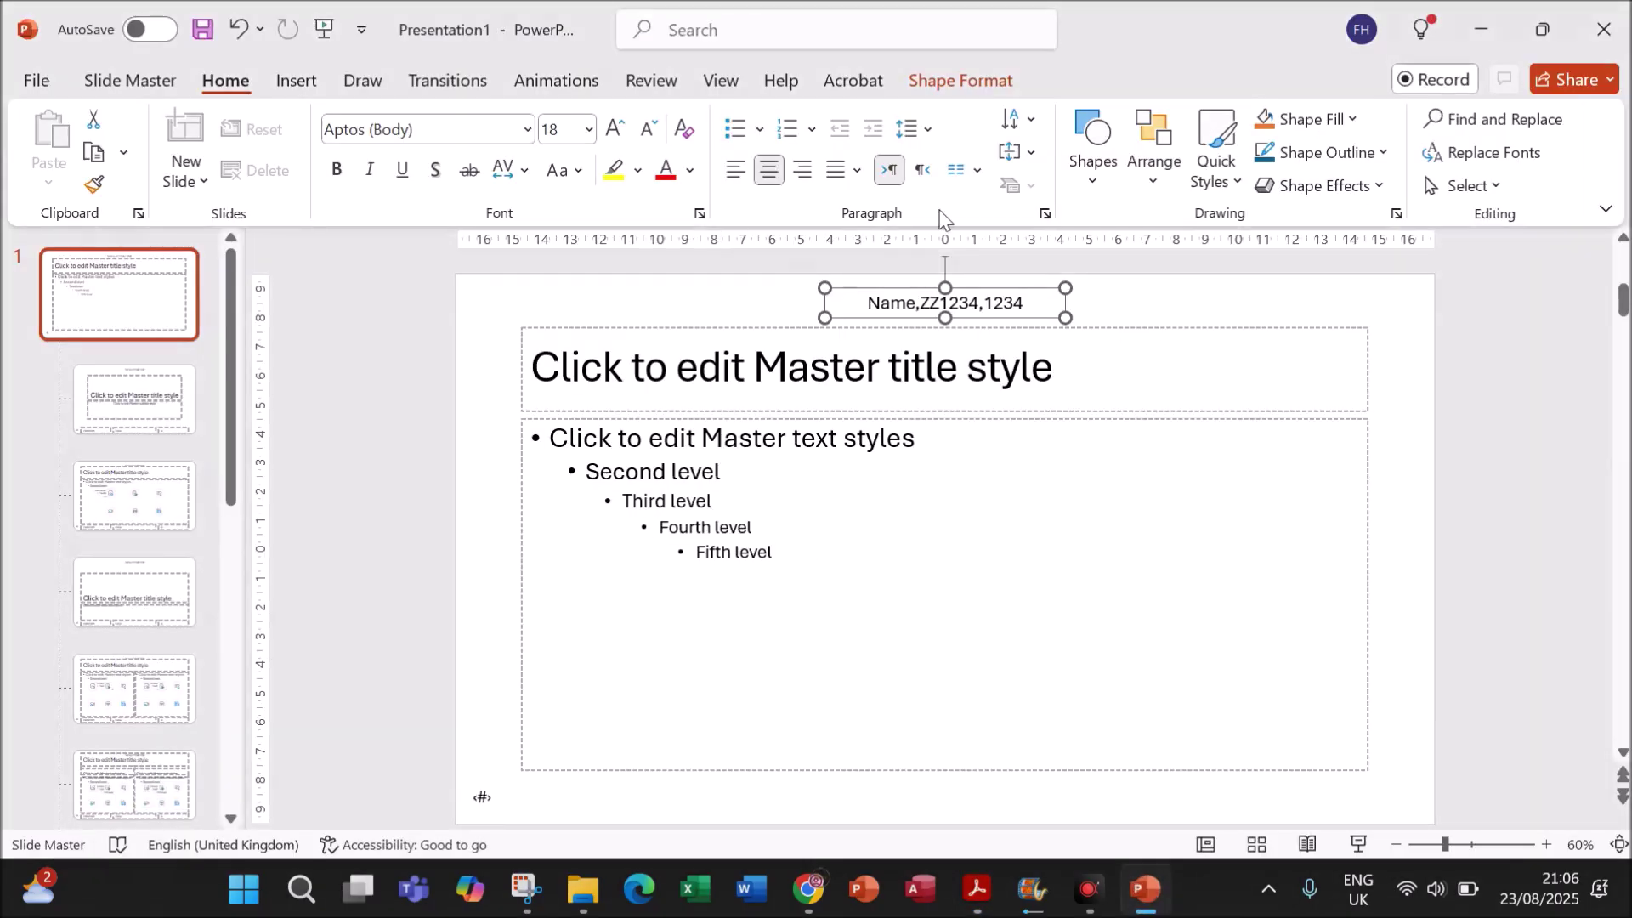
# - Return to Normal view, check slide 2's header and slide number, then find question 24 in the paper
pyautogui.click(719, 80)
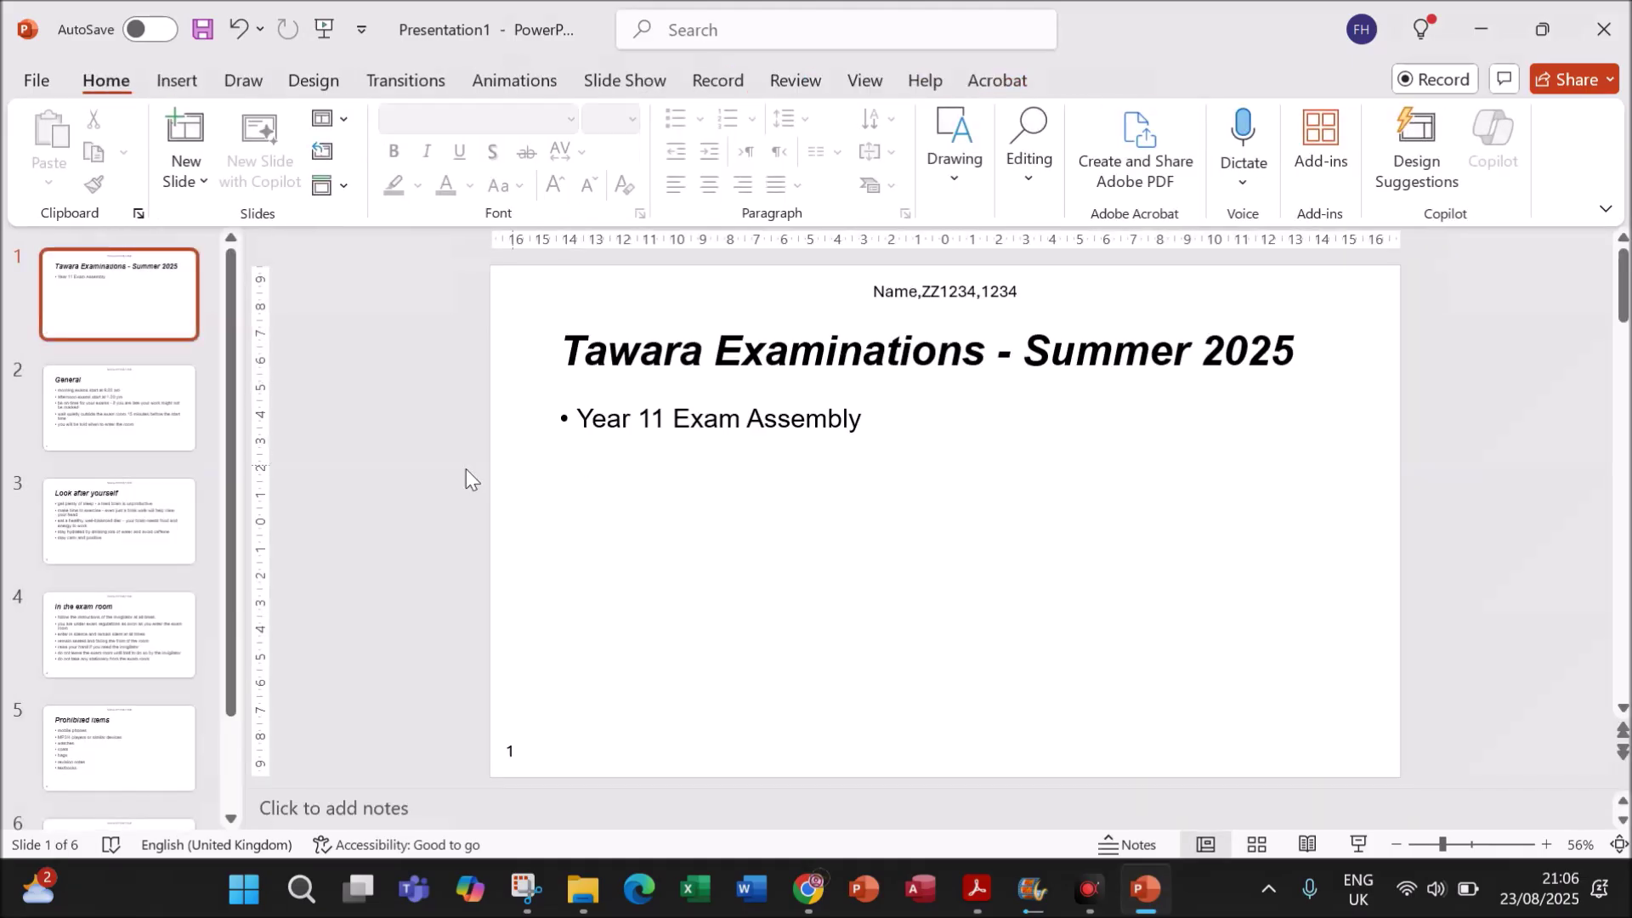
pyautogui.click(120, 425)
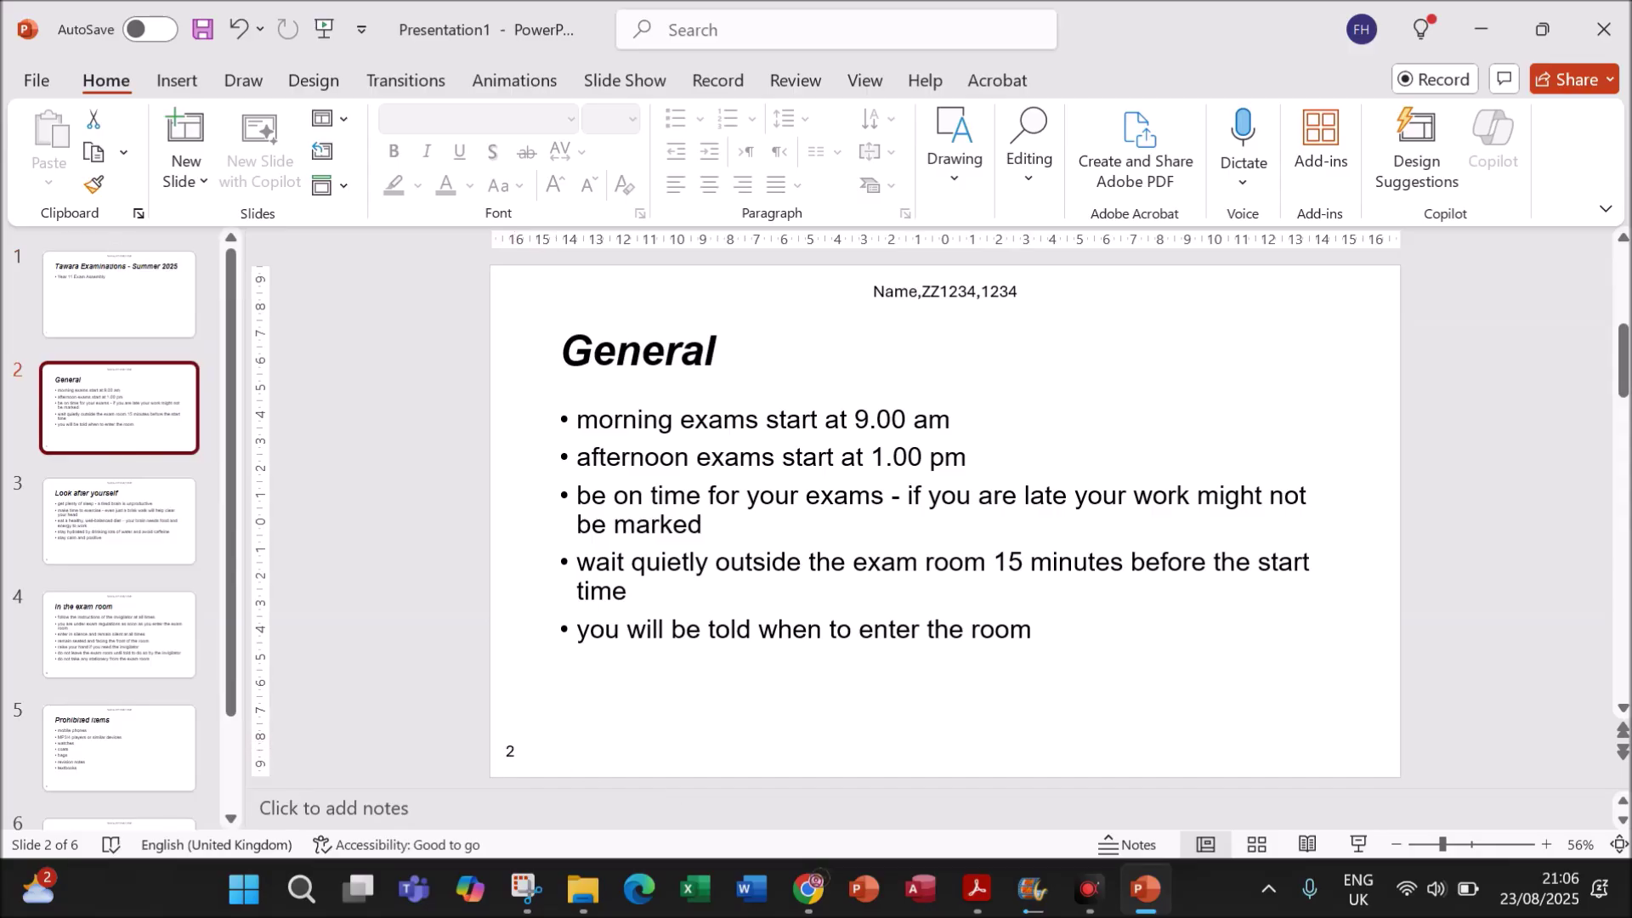
pyautogui.click(976, 889)
pyautogui.scroll(-4, 556, 580)
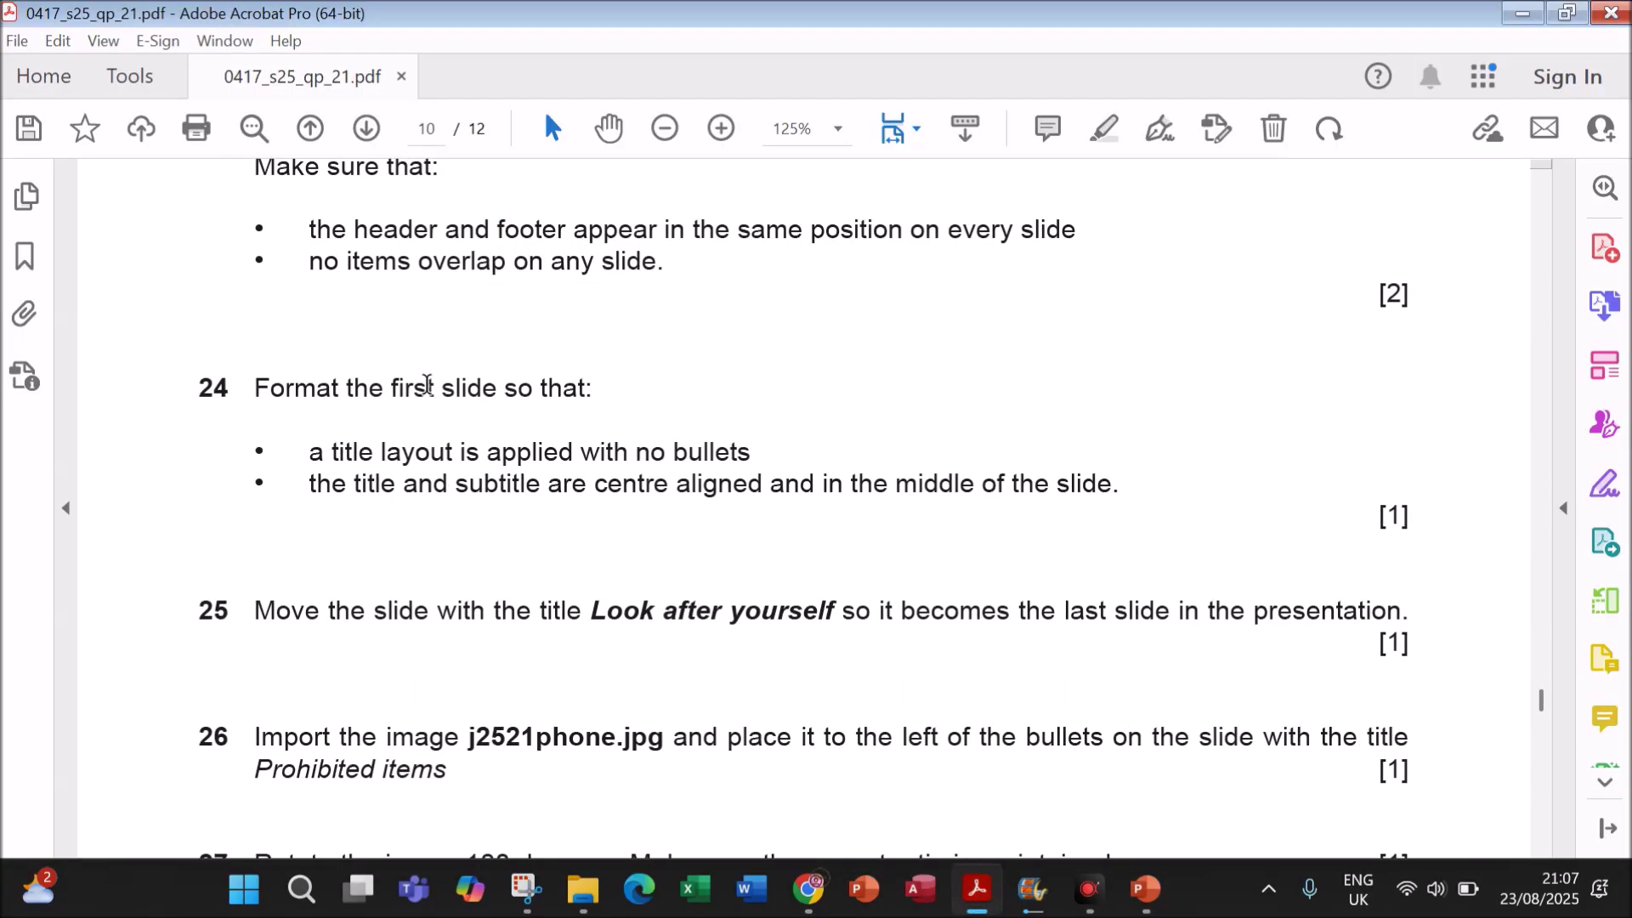
pyautogui.click(428, 387)
# - Highlight question 24's title-layout and centring requirements, then select slide 1 in the presentation
pyautogui.moveTo(347, 448); pyautogui.dragTo(733, 455)
pyautogui.moveTo(355, 483); pyautogui.dragTo(1092, 502)
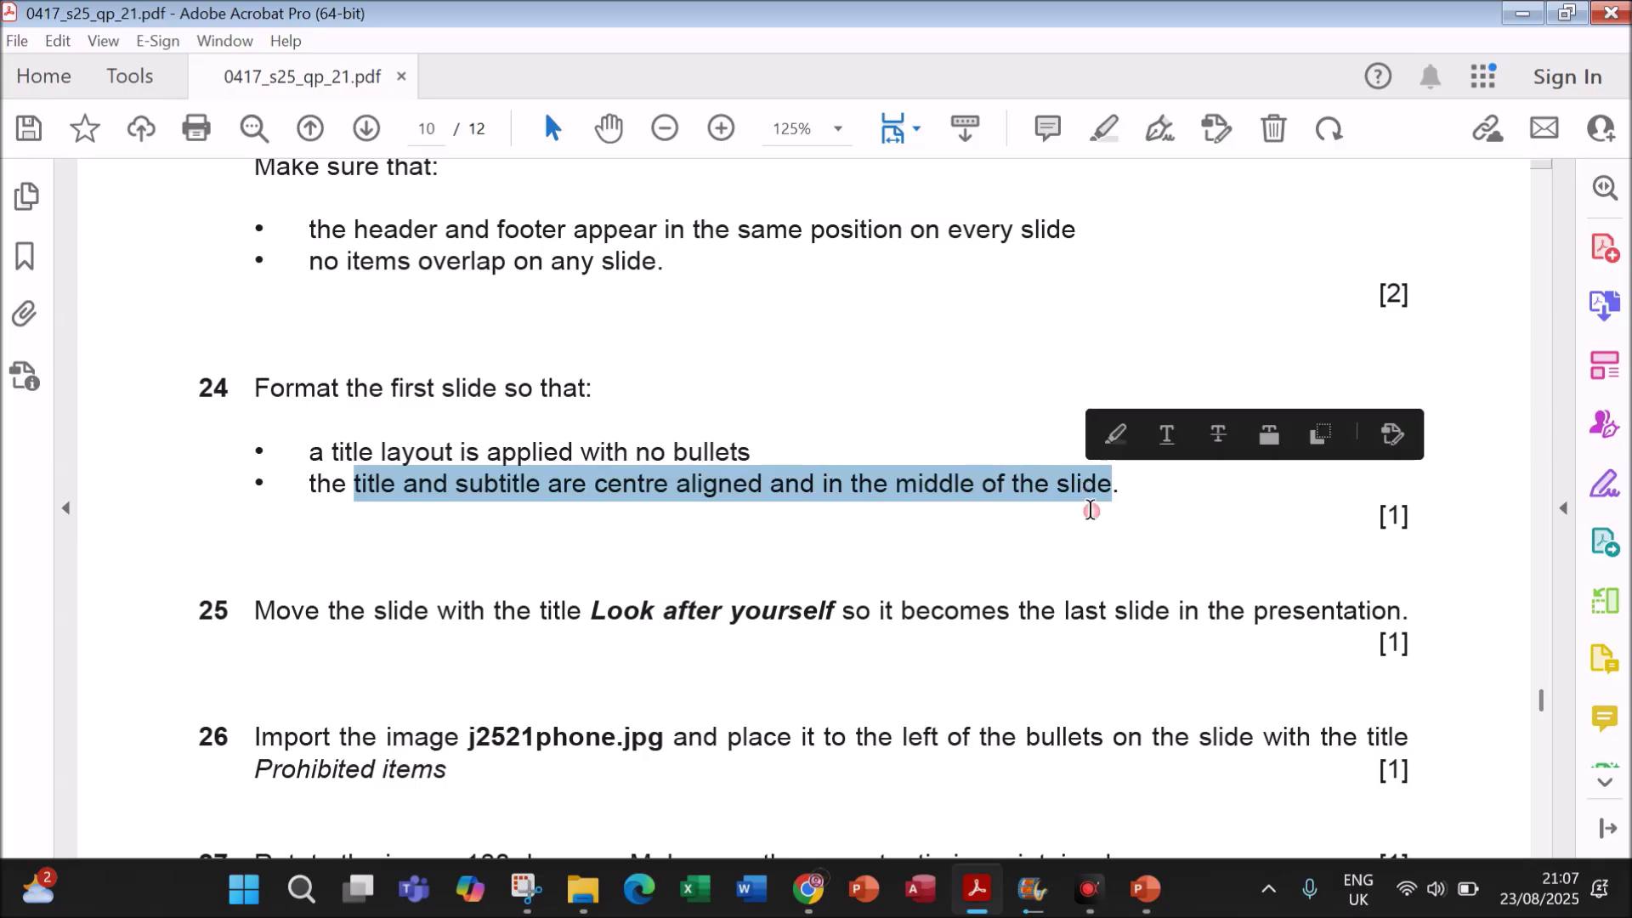
pyautogui.click(1143, 887)
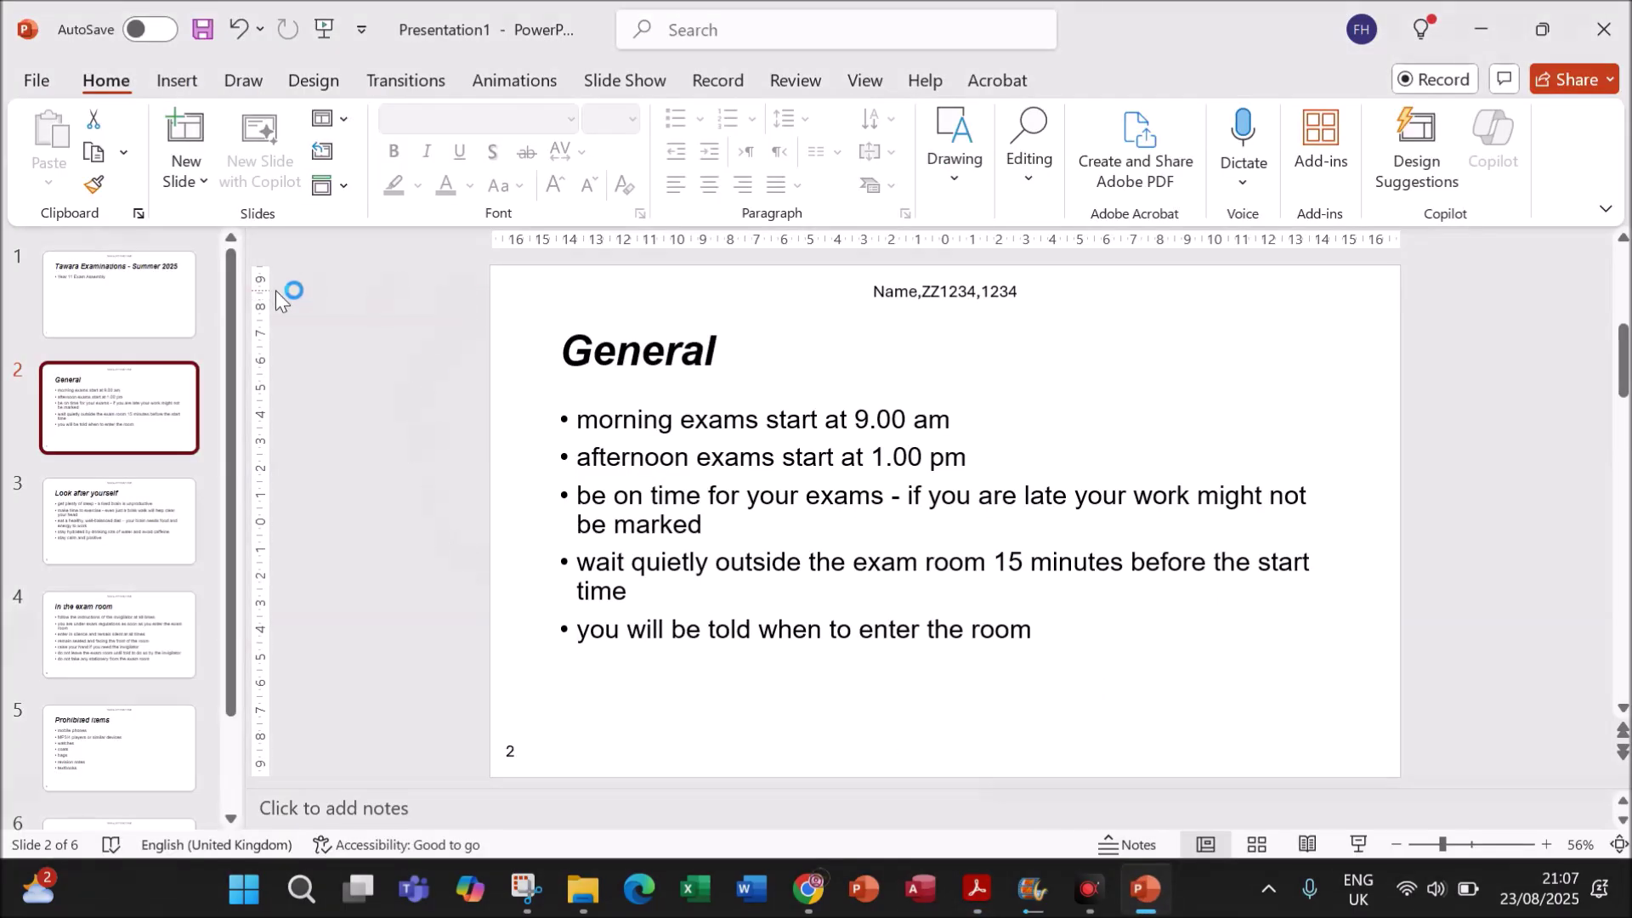
pyautogui.click(151, 311)
# - Apply the Title Slide layout to slide 1 and close the Designer pane
pyautogui.rightClick(146, 316)
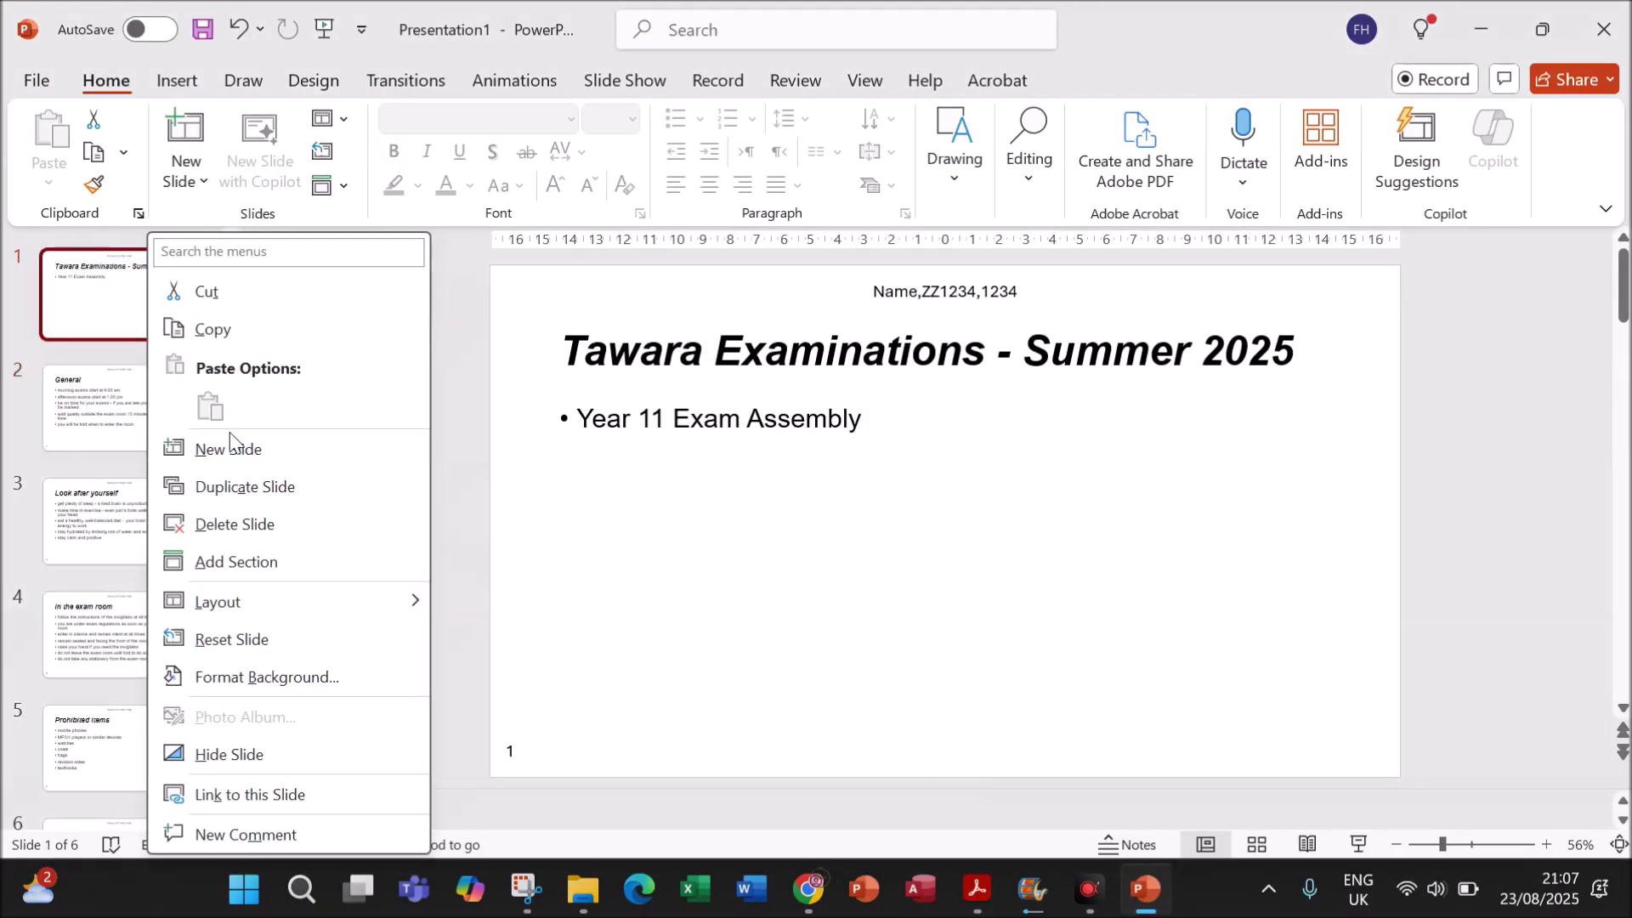
pyautogui.moveTo(328, 600)
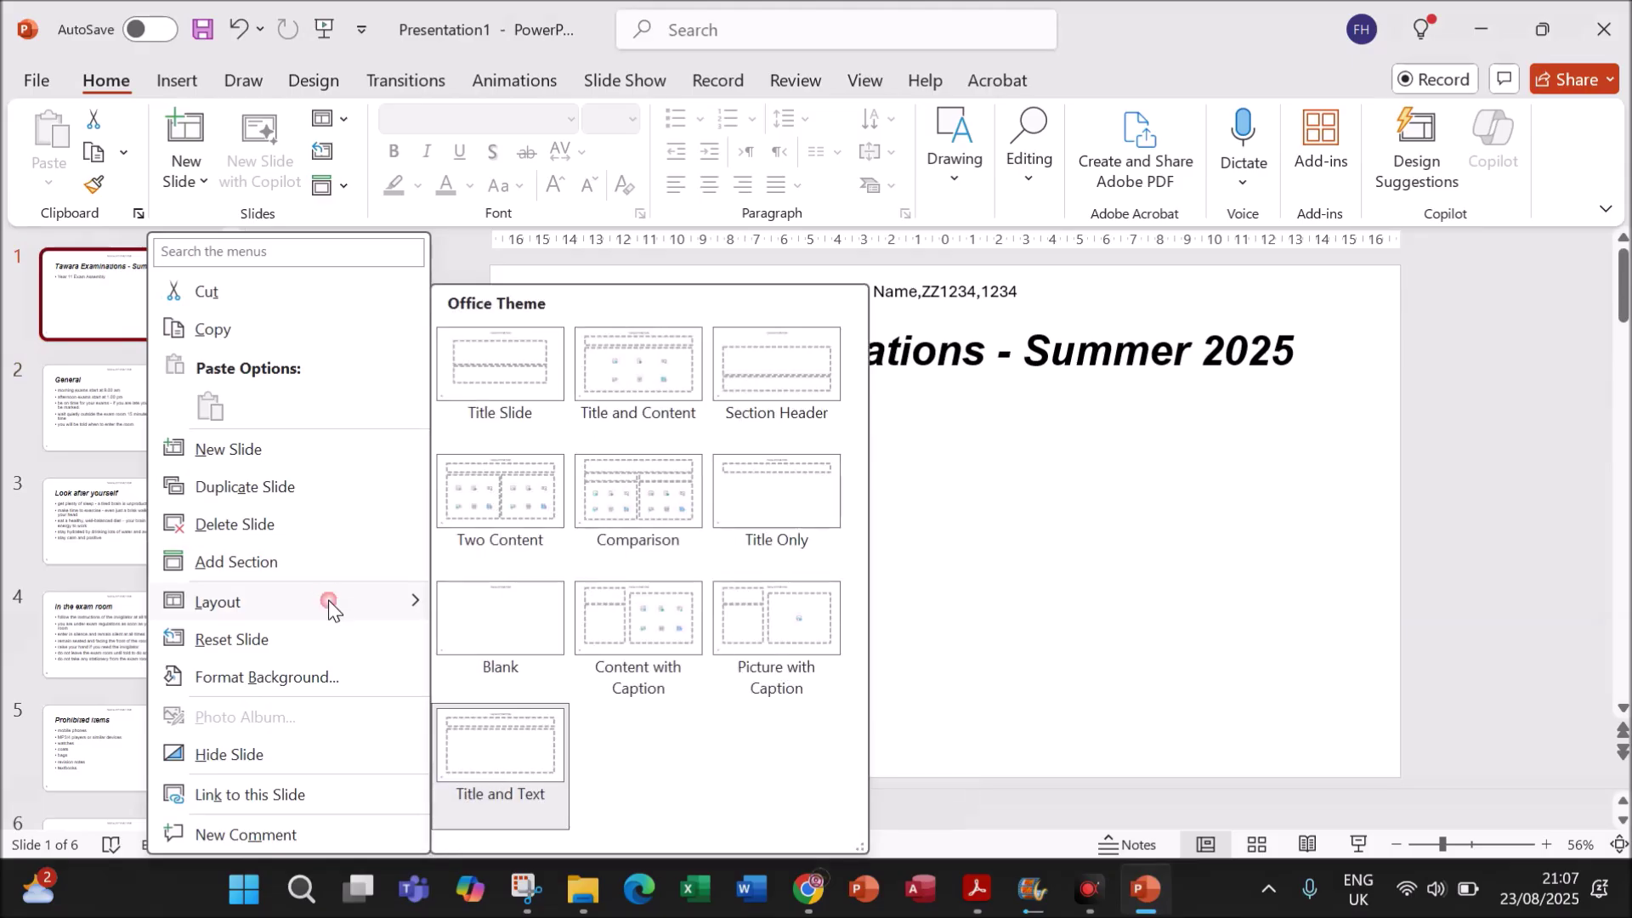
pyautogui.click(517, 378)
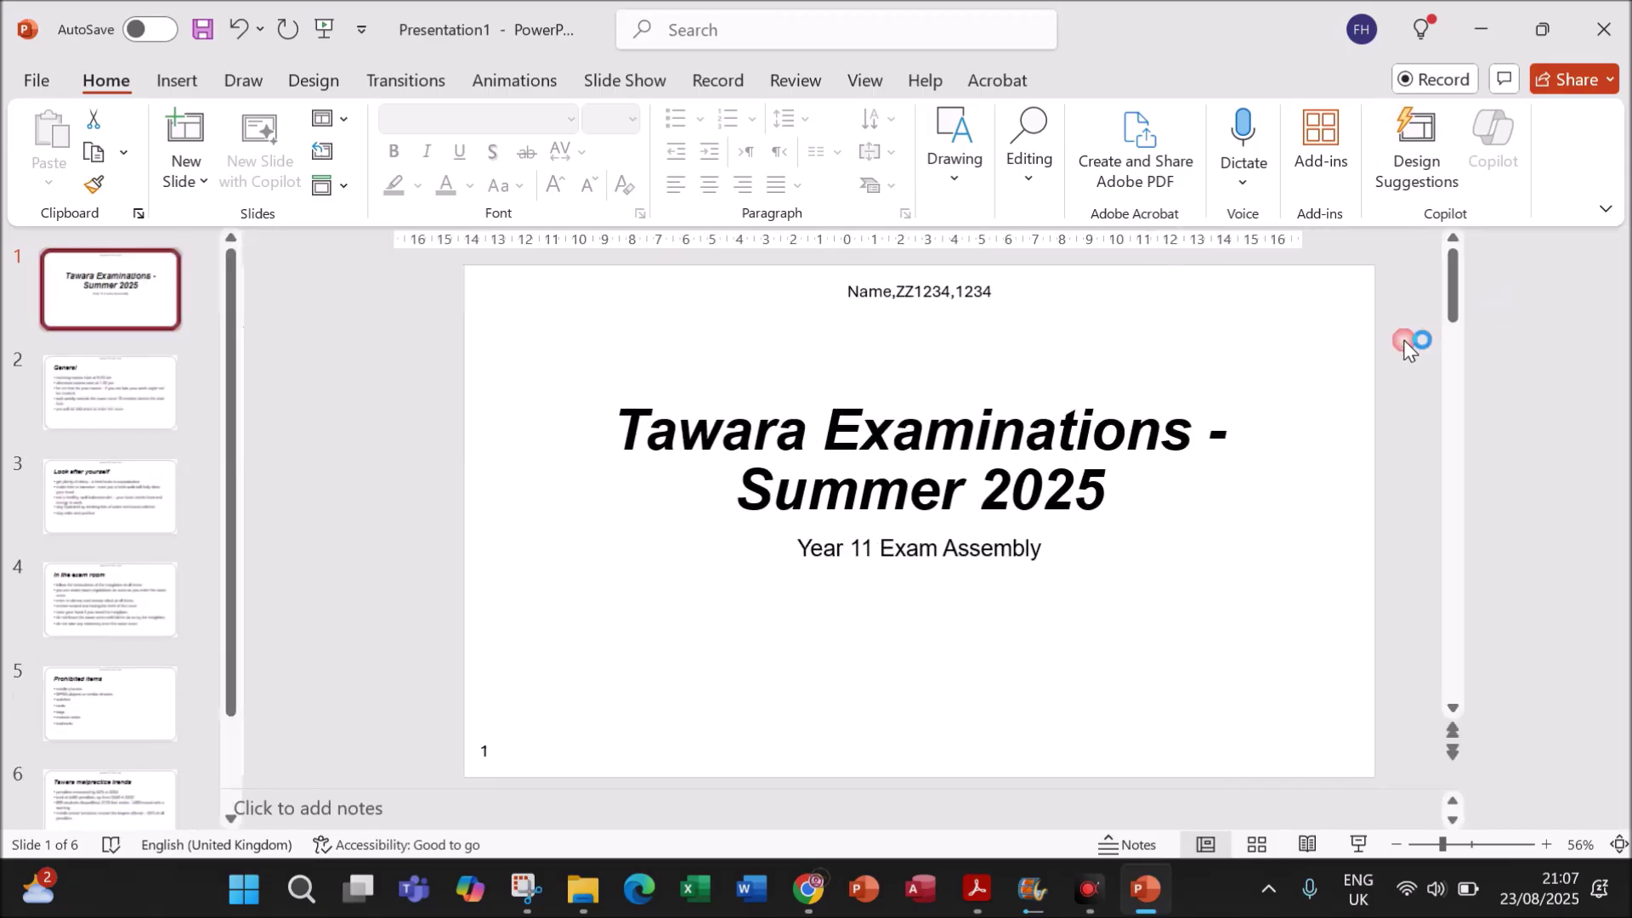
pyautogui.click(1606, 253)
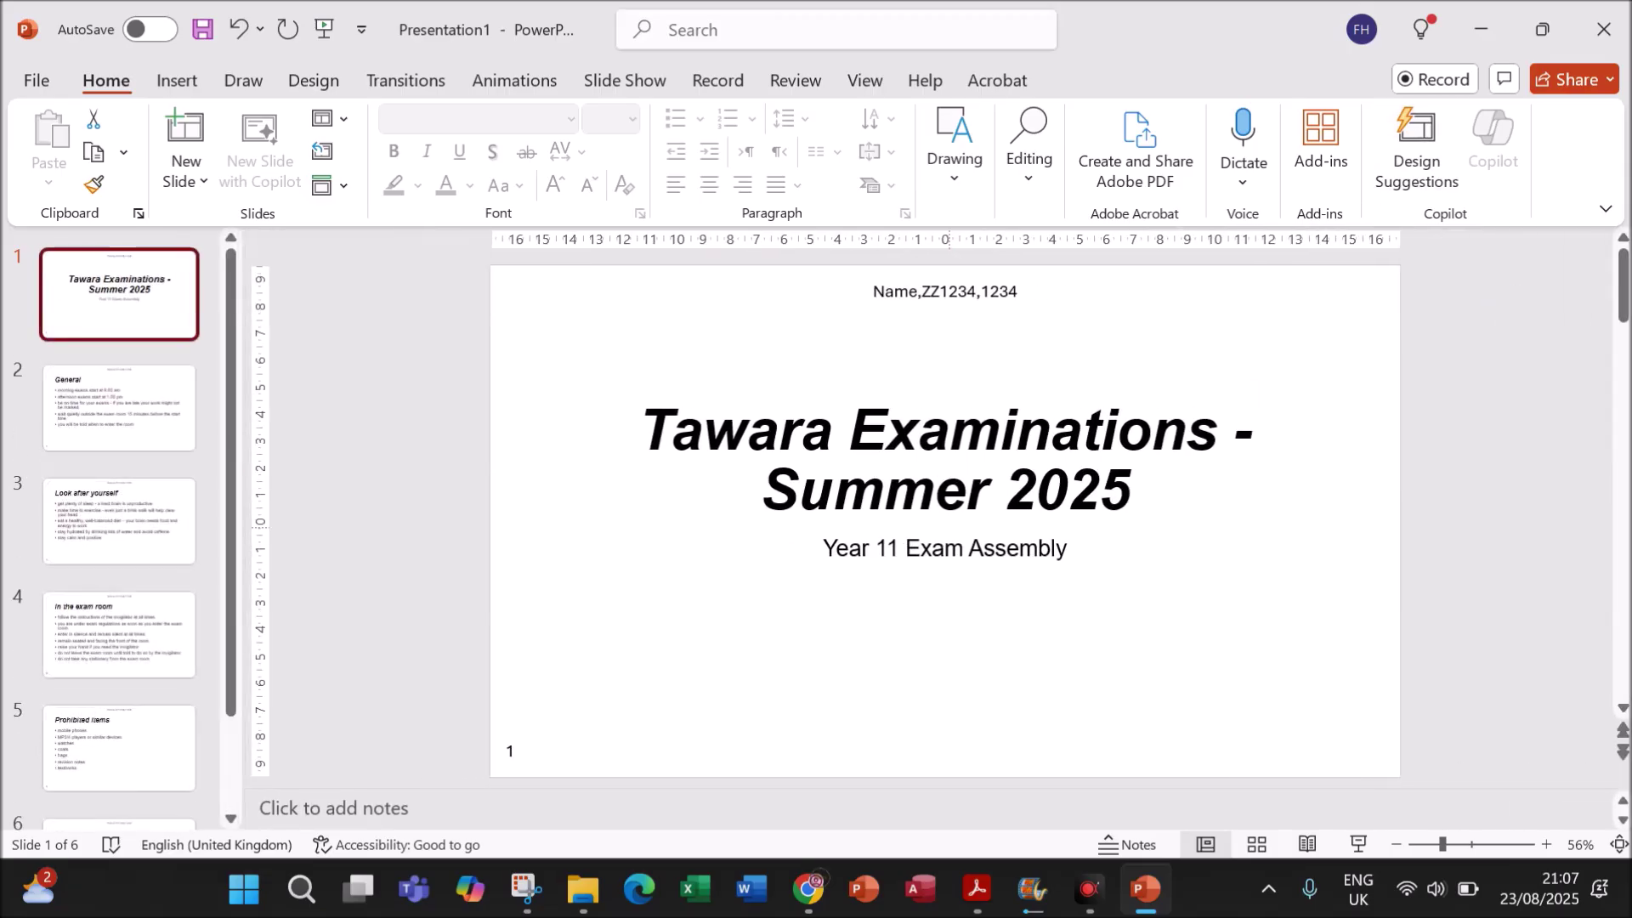
pyautogui.click(978, 889)
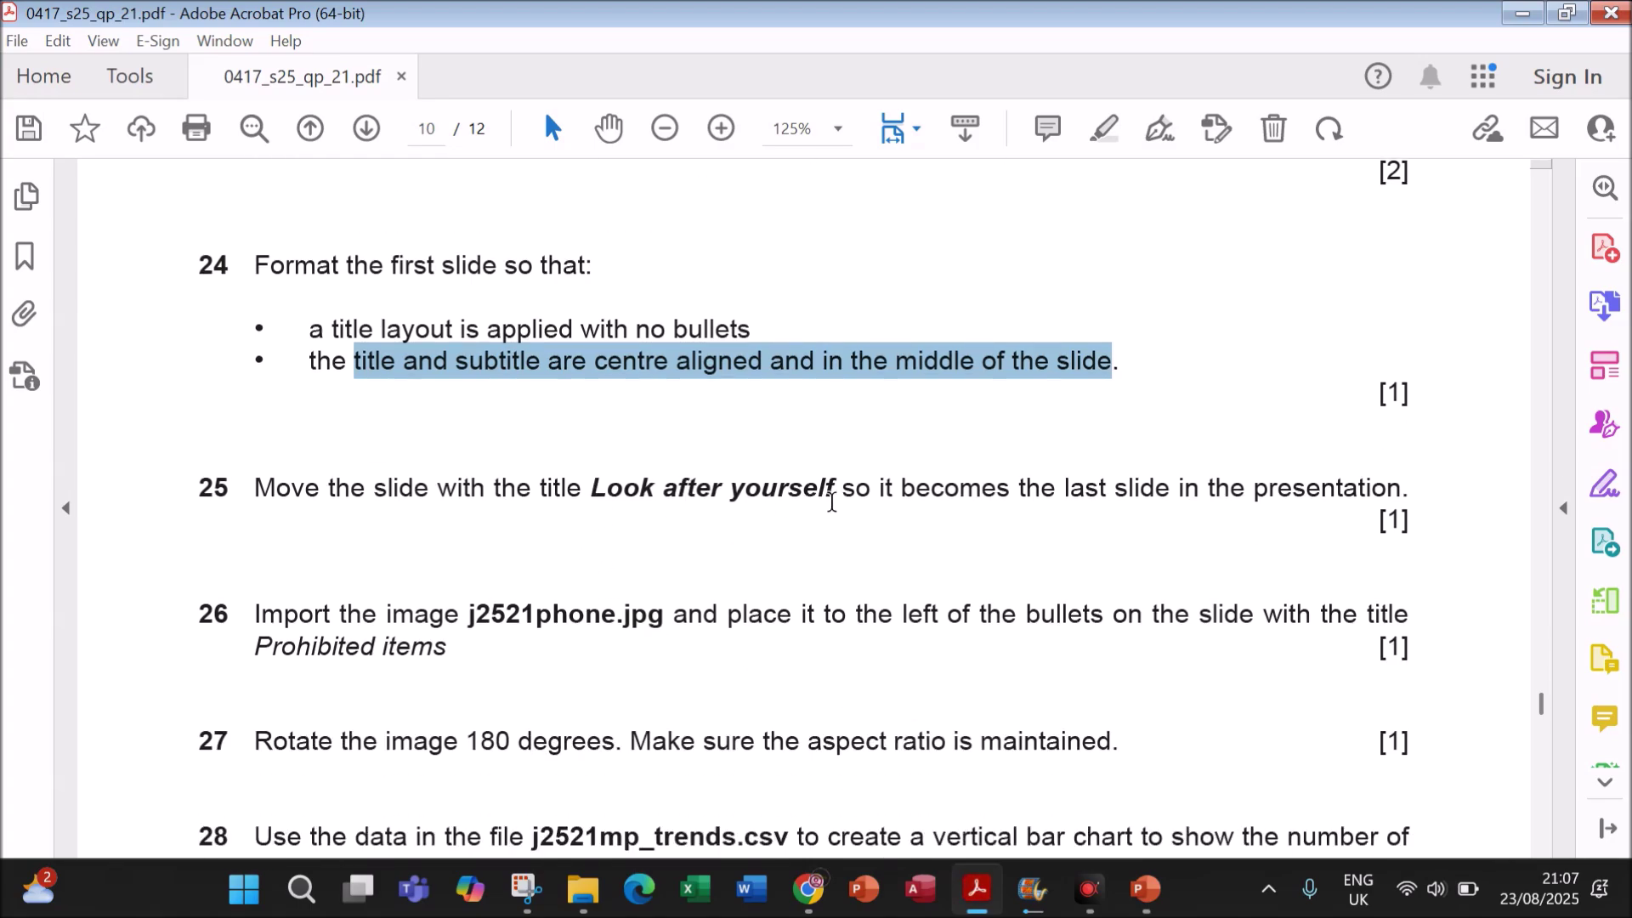
pyautogui.click(1135, 903)
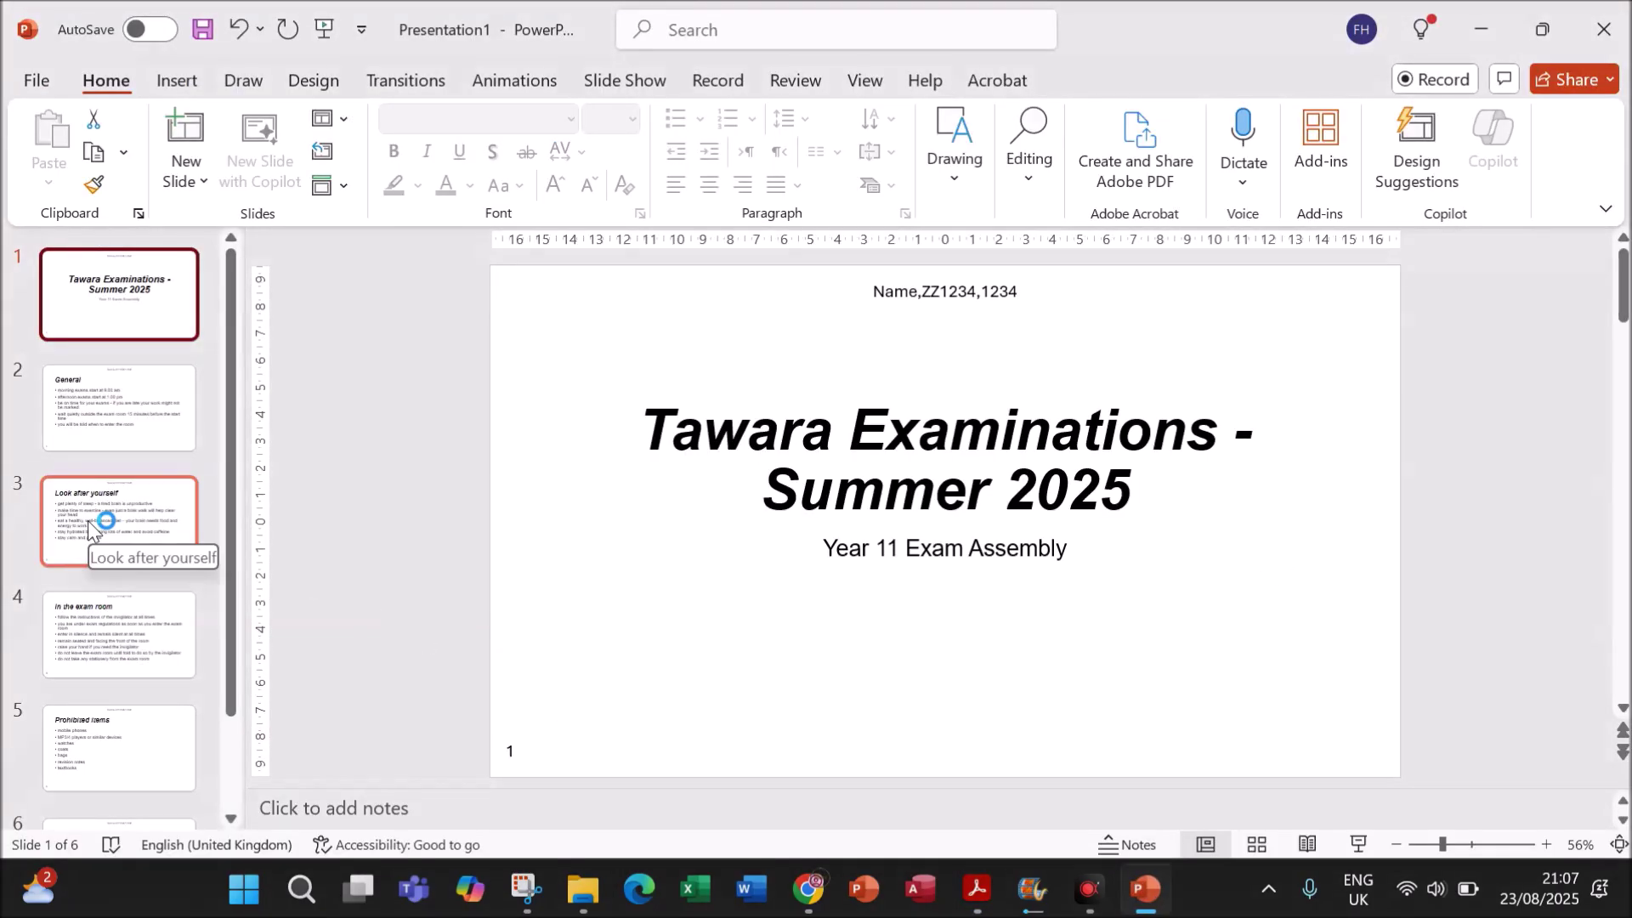
pyautogui.click(119, 521)
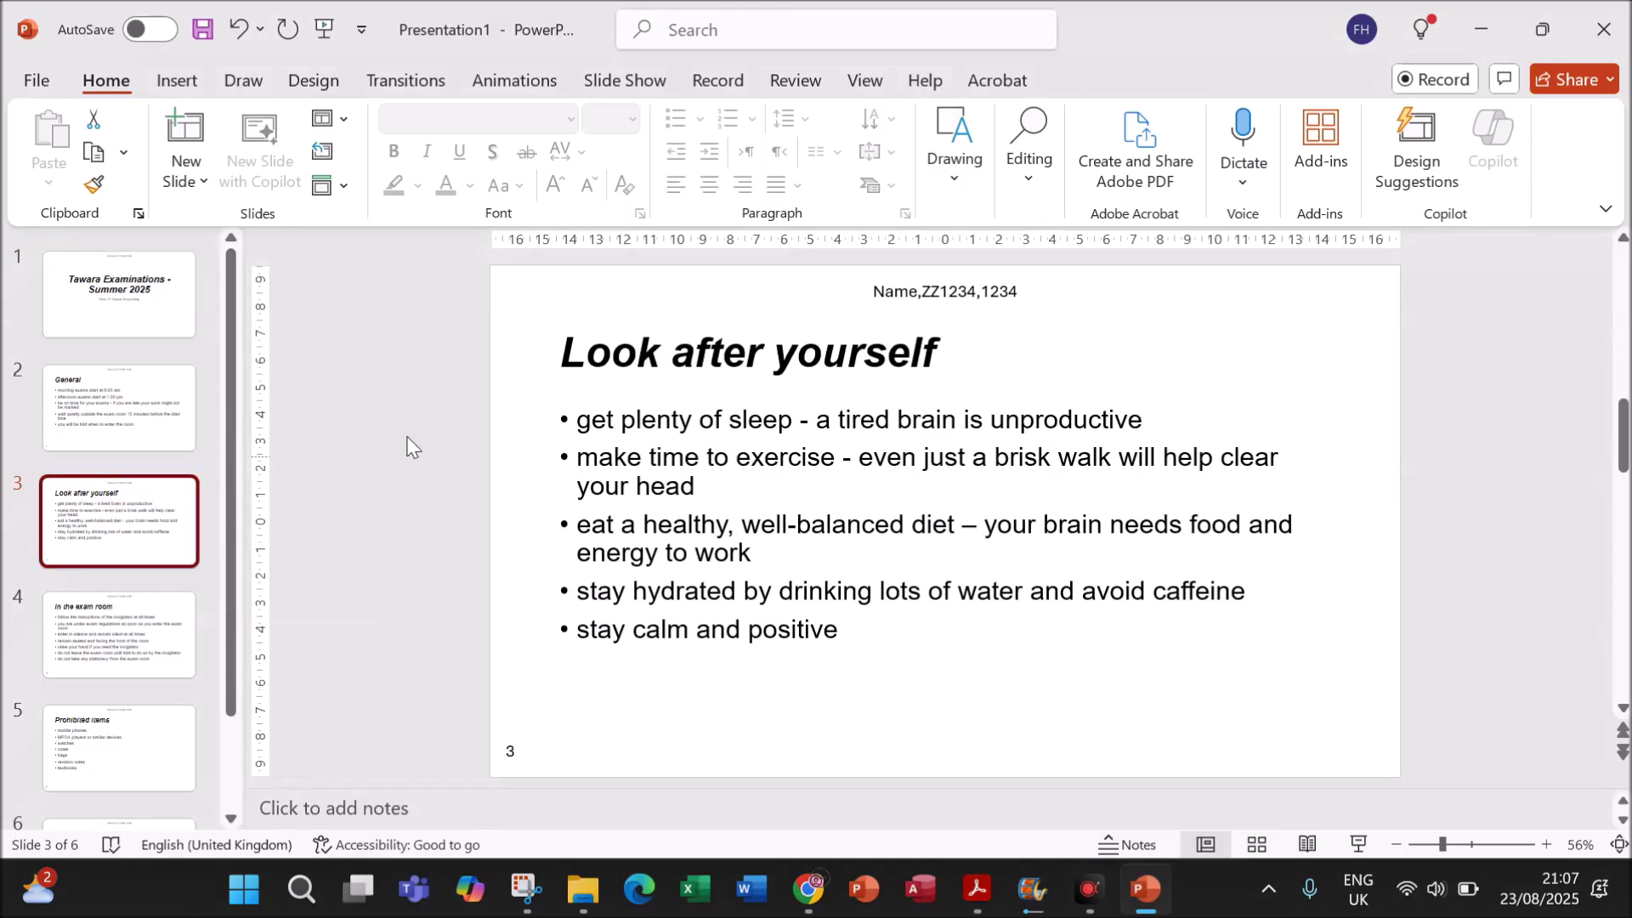
pyautogui.scroll(-3, 70, 580)
pyautogui.moveTo(124, 411); pyautogui.dragTo(119, 780)
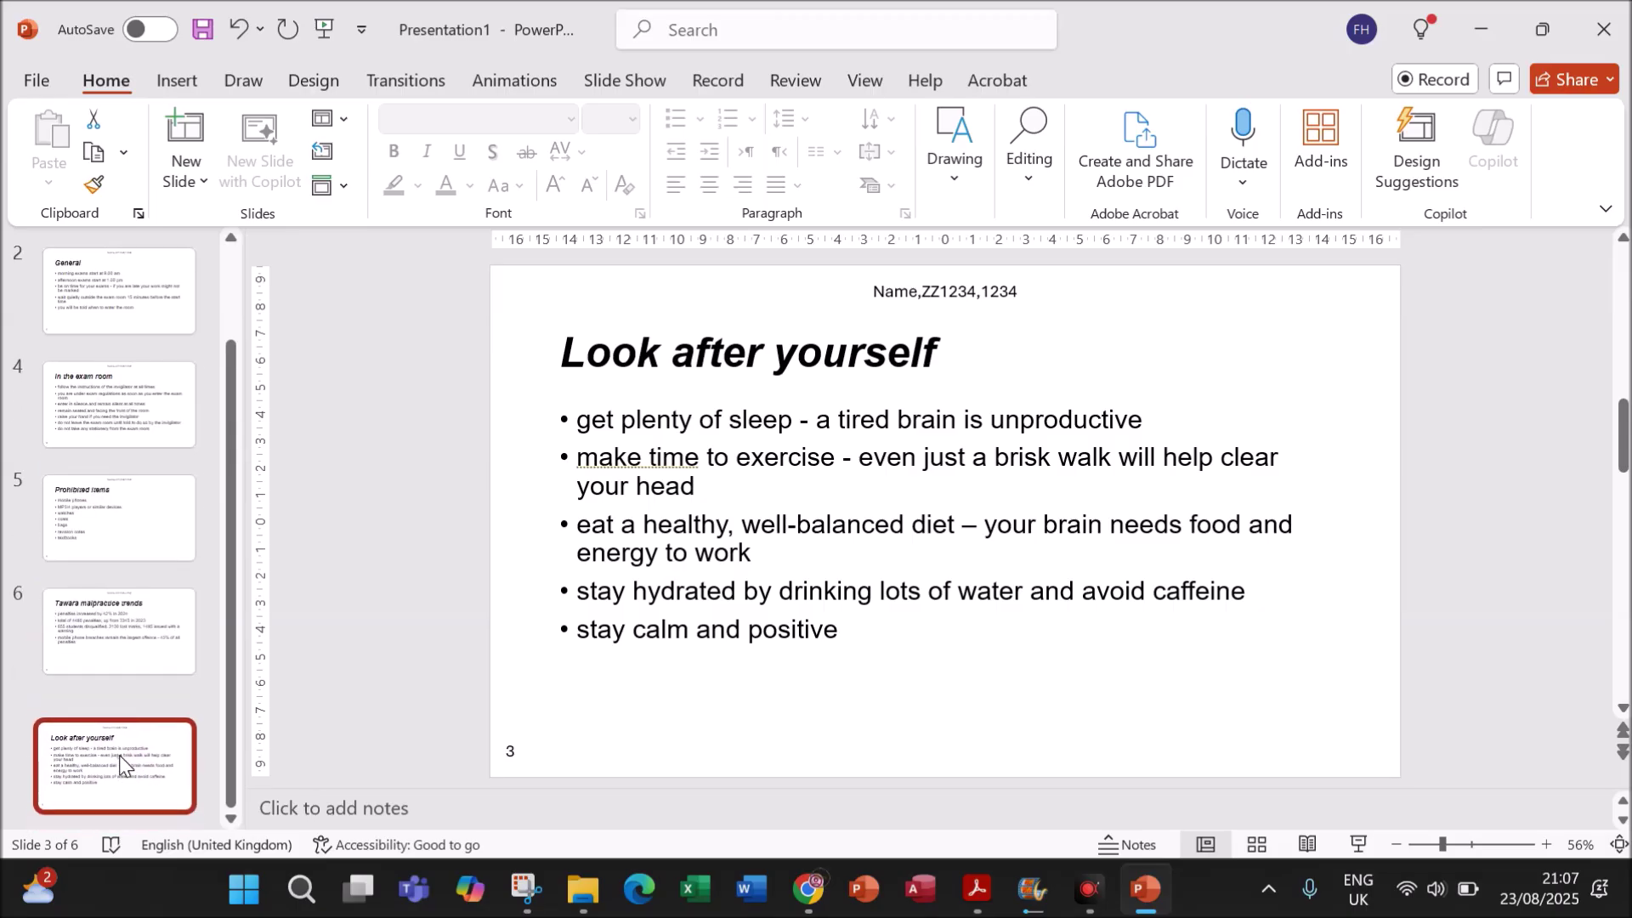
pyautogui.click(977, 888)
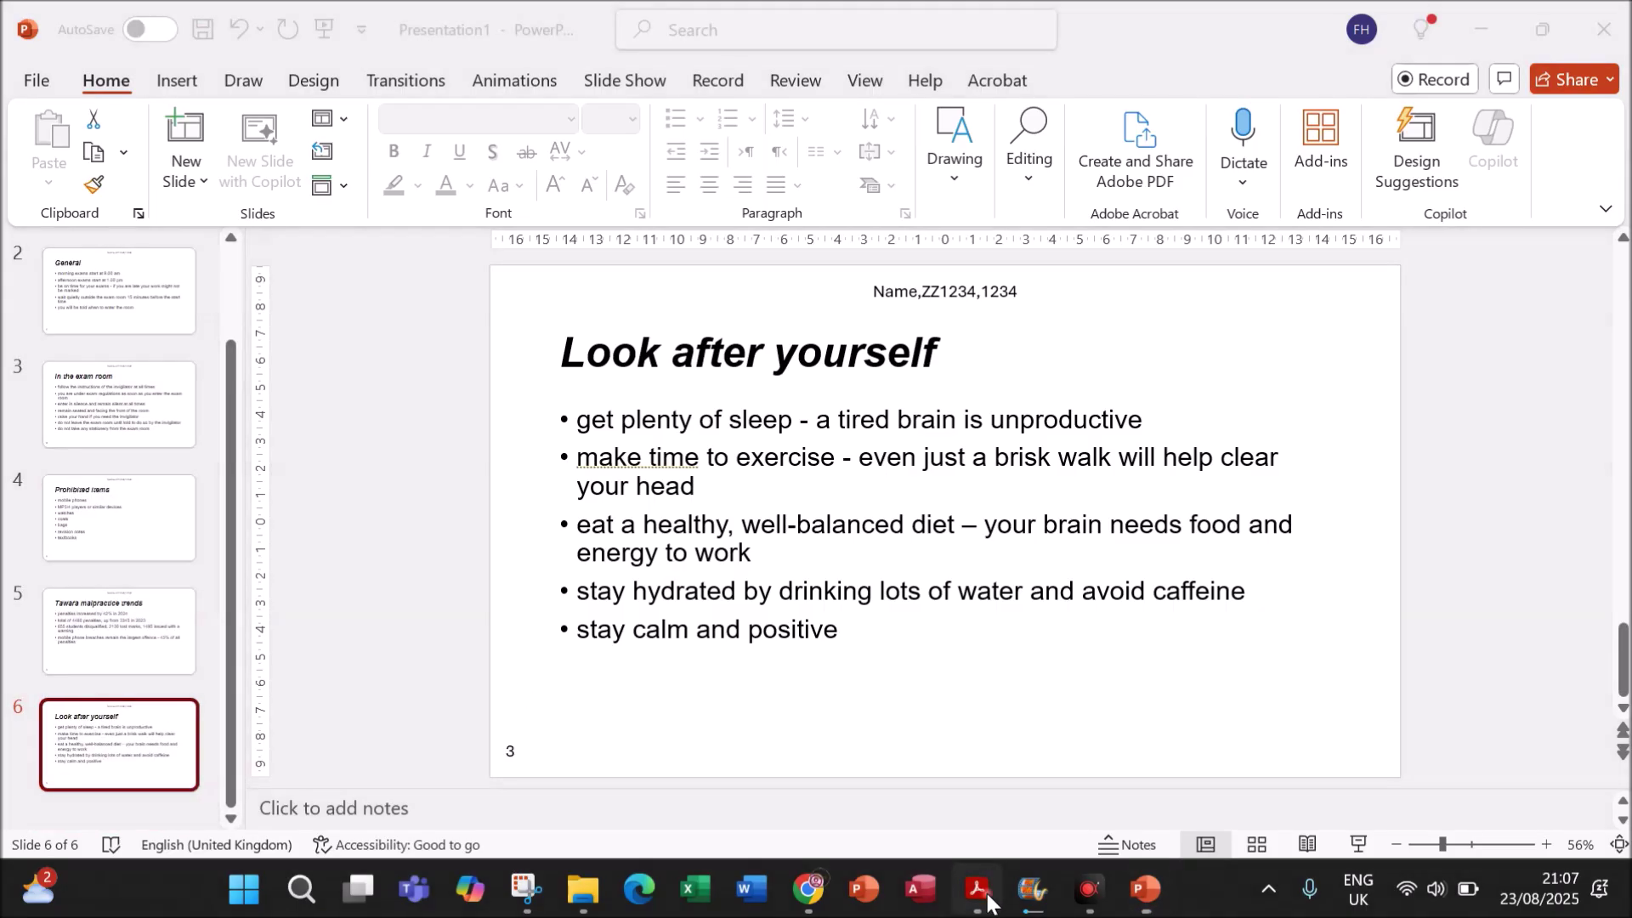
pyautogui.scroll(-3, 395, 487)
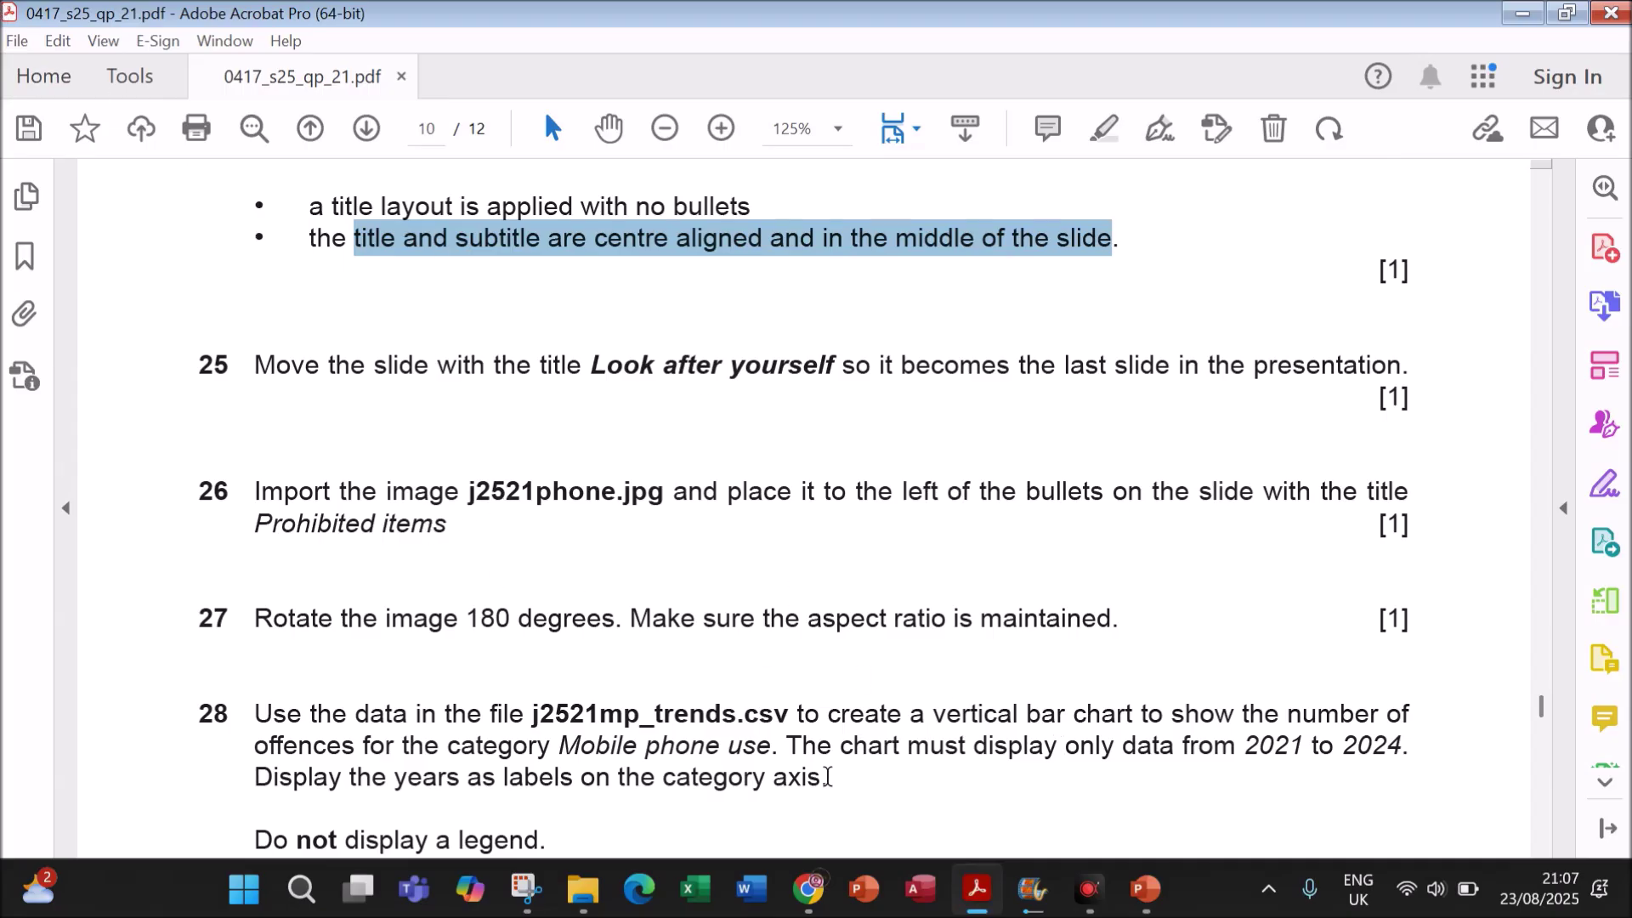
pyautogui.click(1145, 889)
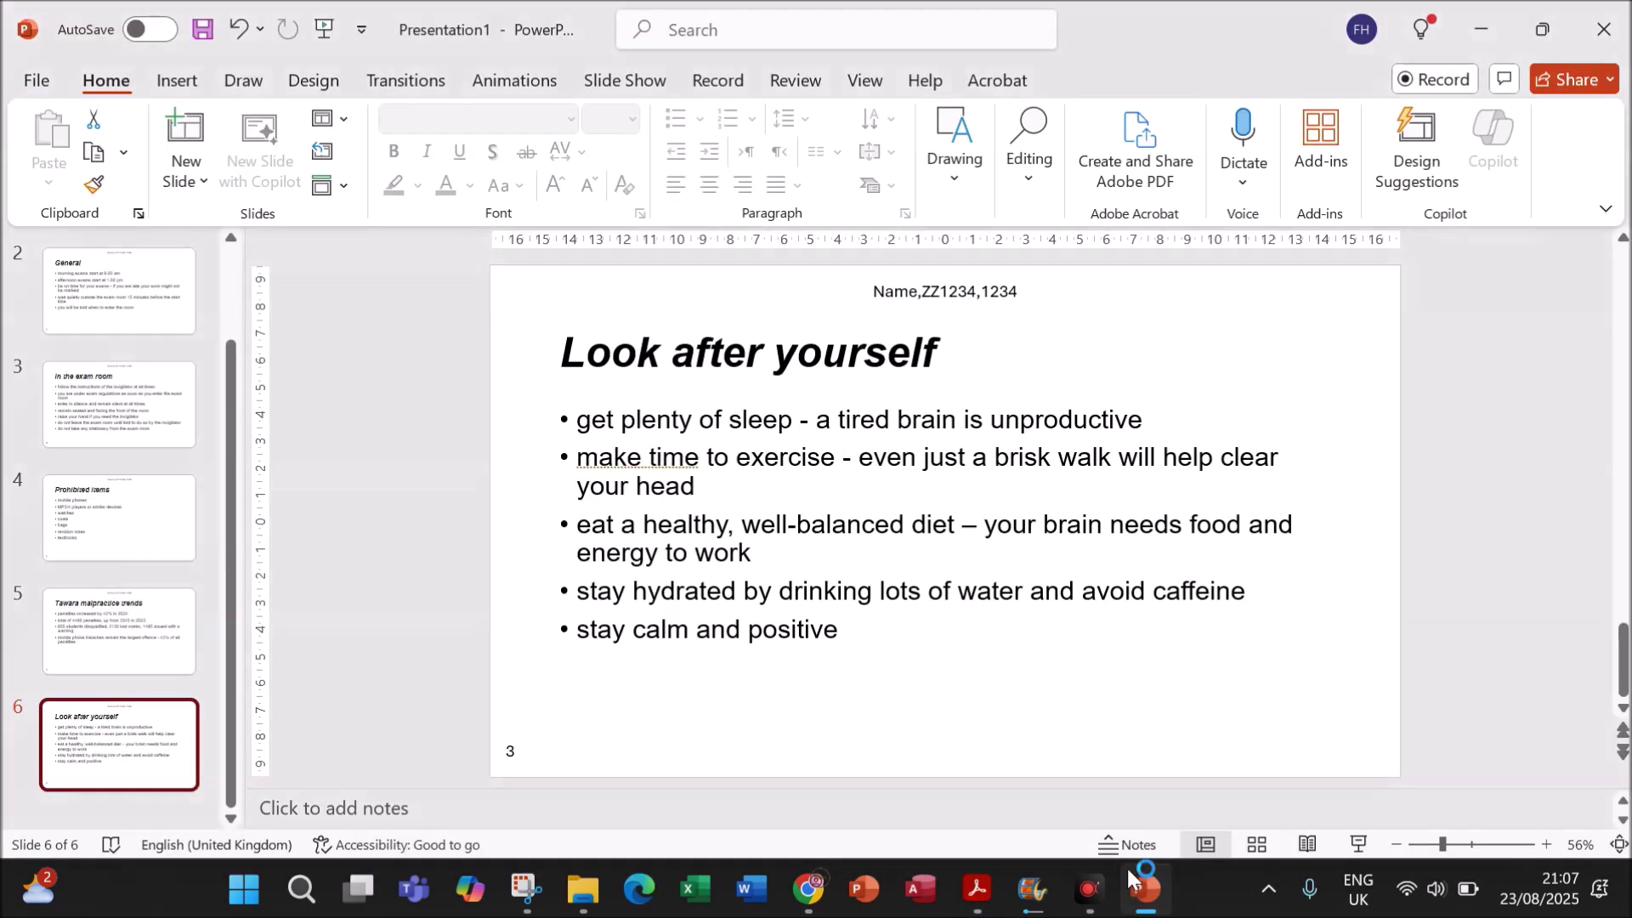
# - Insert j2521phone.jpg from the J25 21 folder onto the Prohibited items slide
pyautogui.click(164, 532)
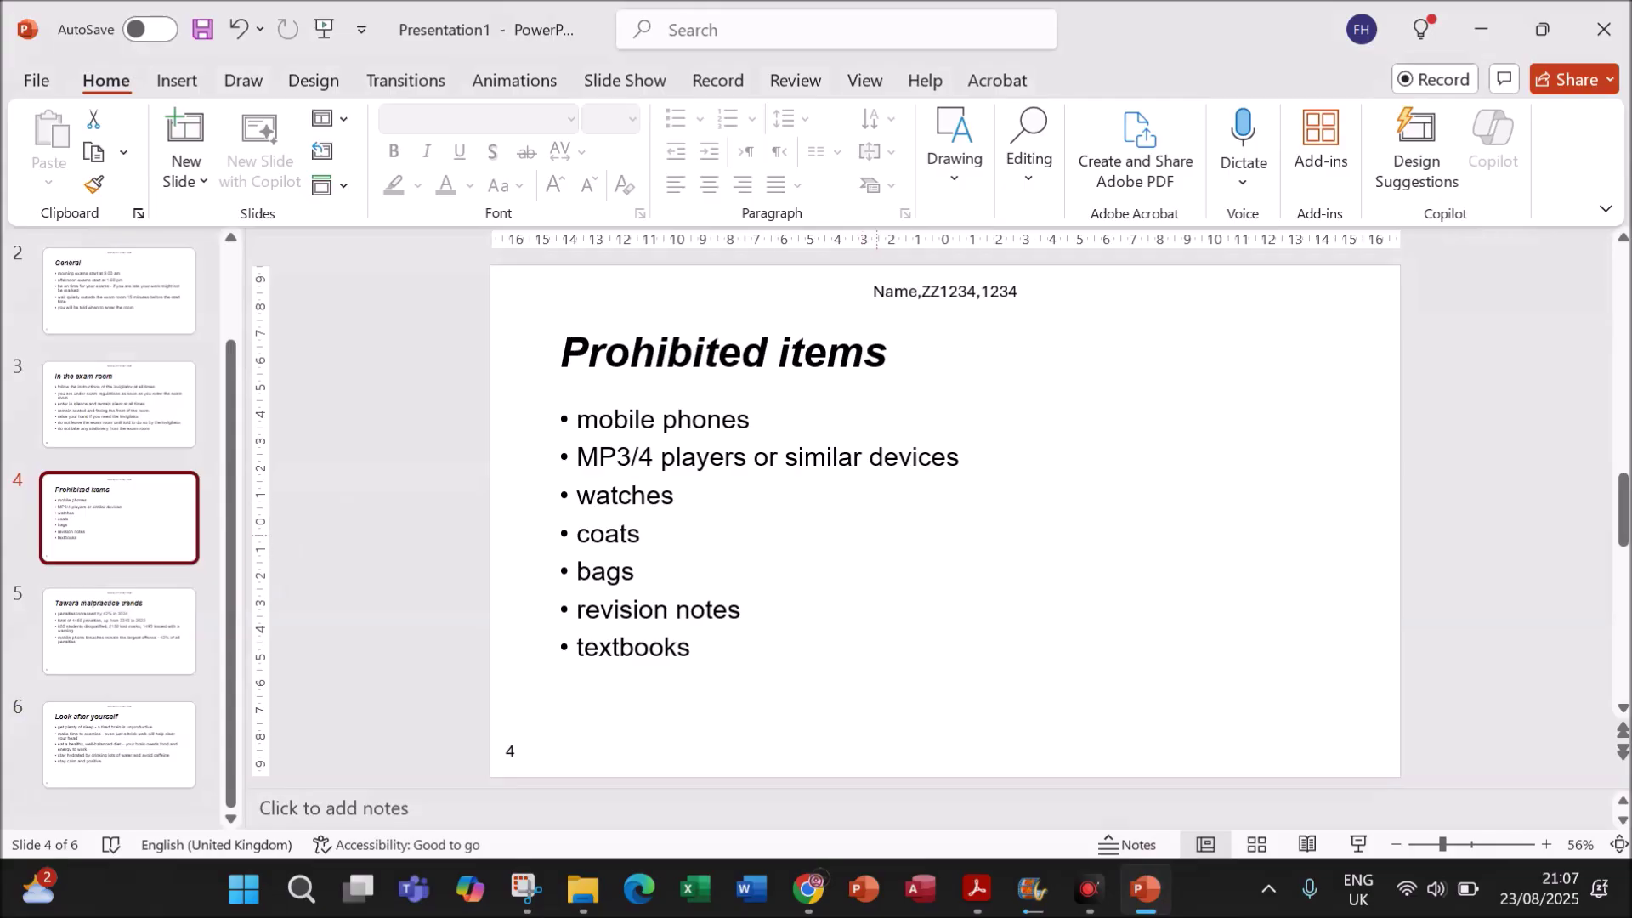
pyautogui.click(180, 82)
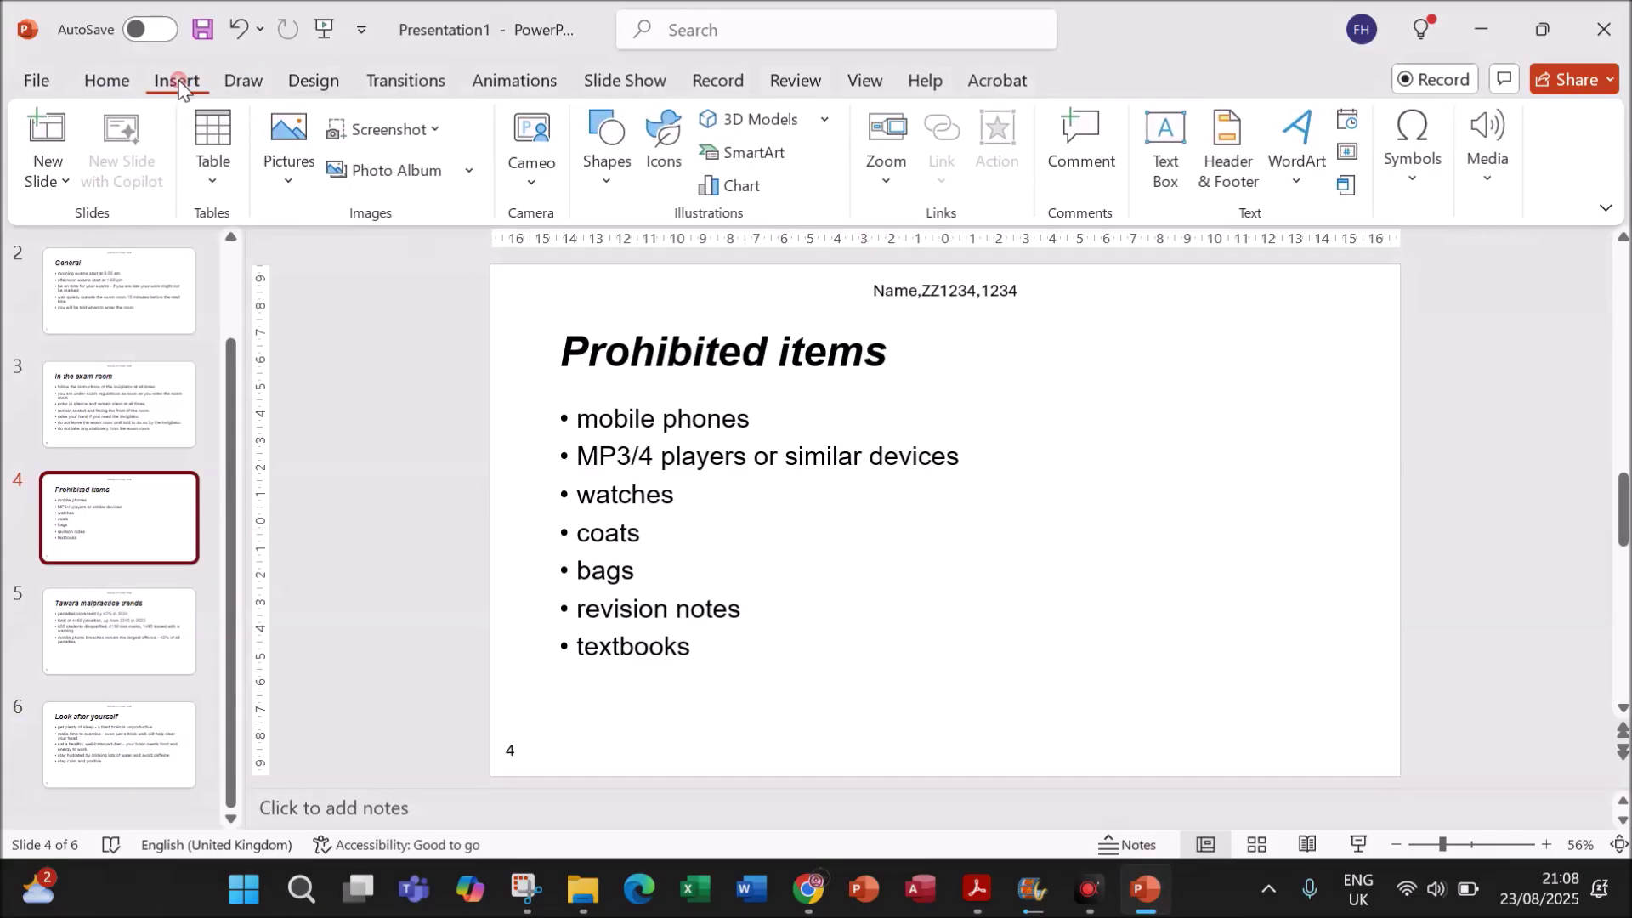
pyautogui.click(290, 189)
pyautogui.click(356, 263)
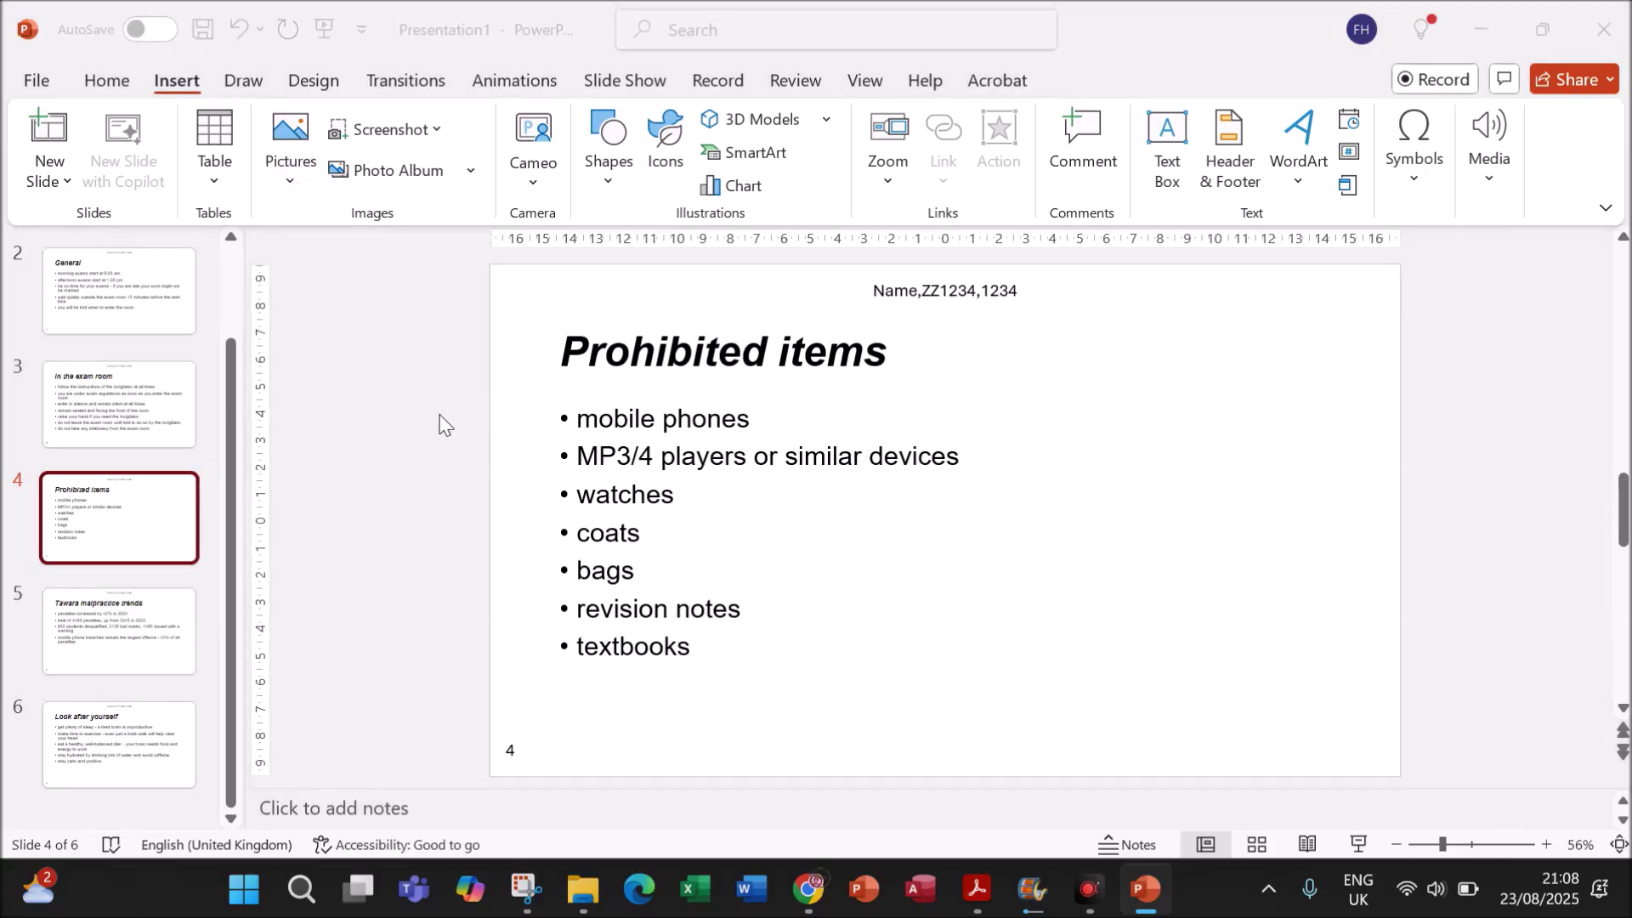
pyautogui.scroll(-5, 125, 476)
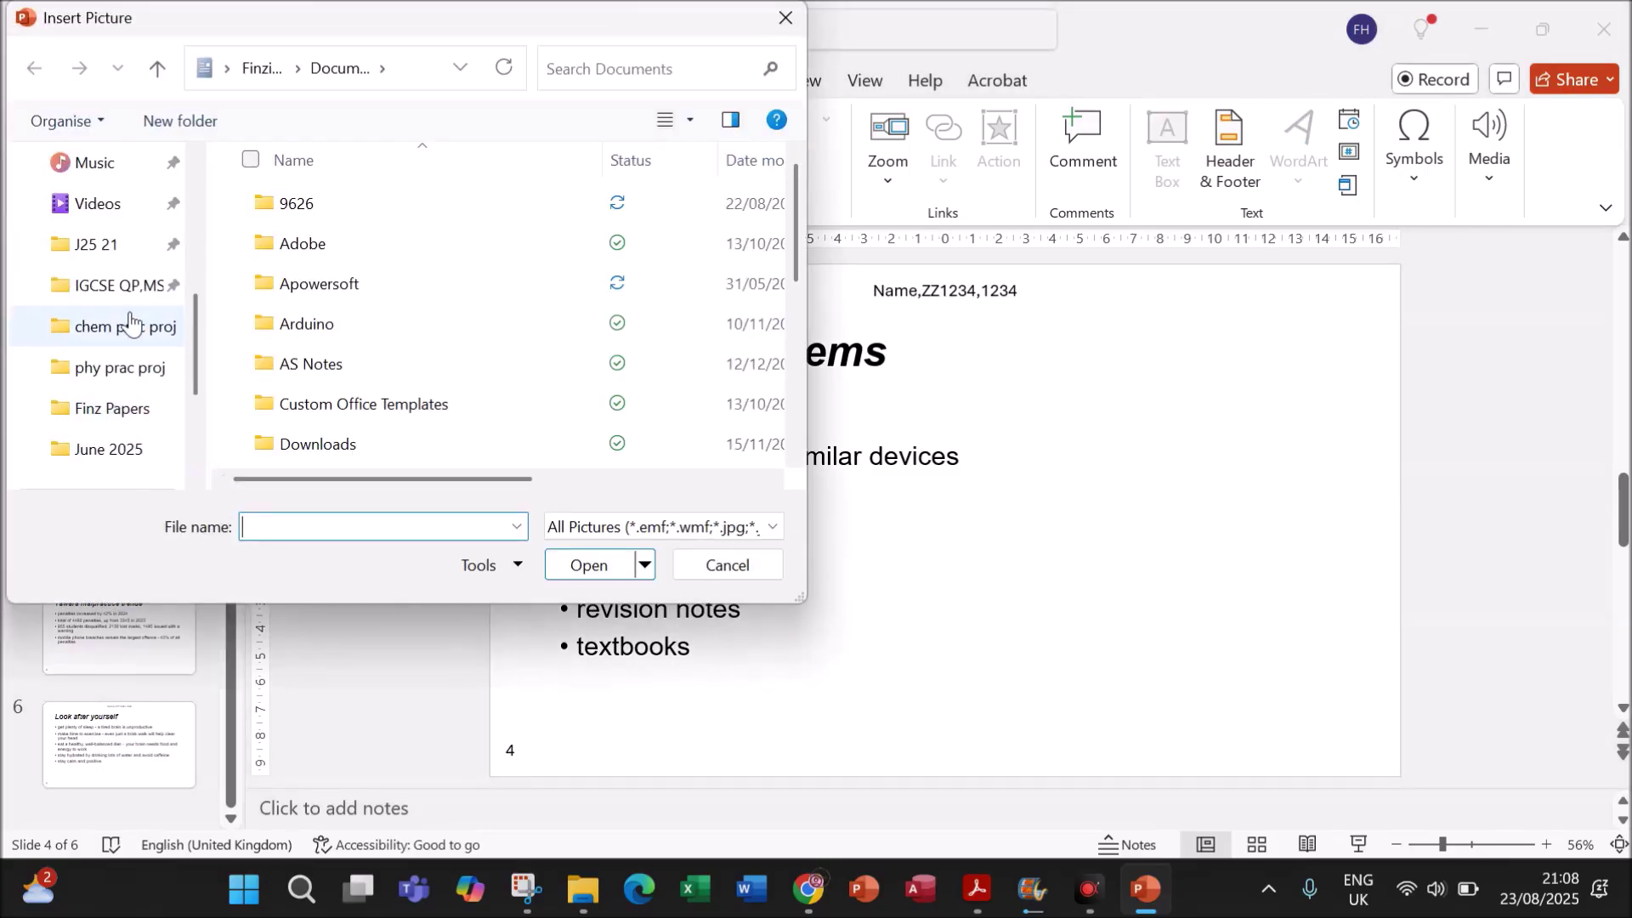
pyautogui.click(110, 252)
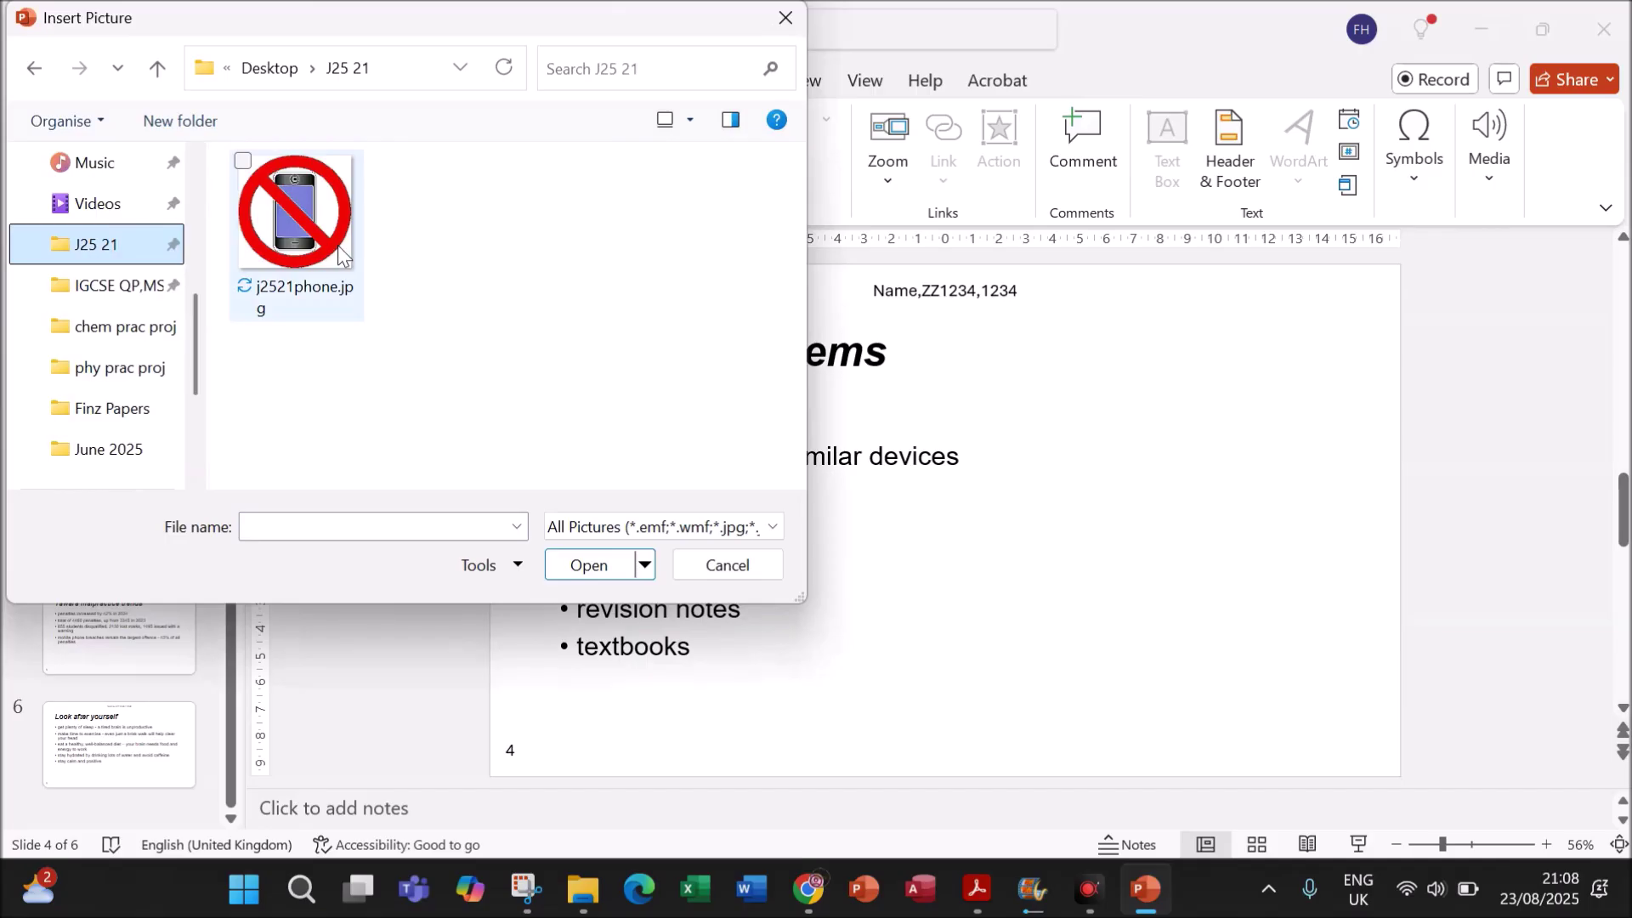
pyautogui.doubleClick(338, 246)
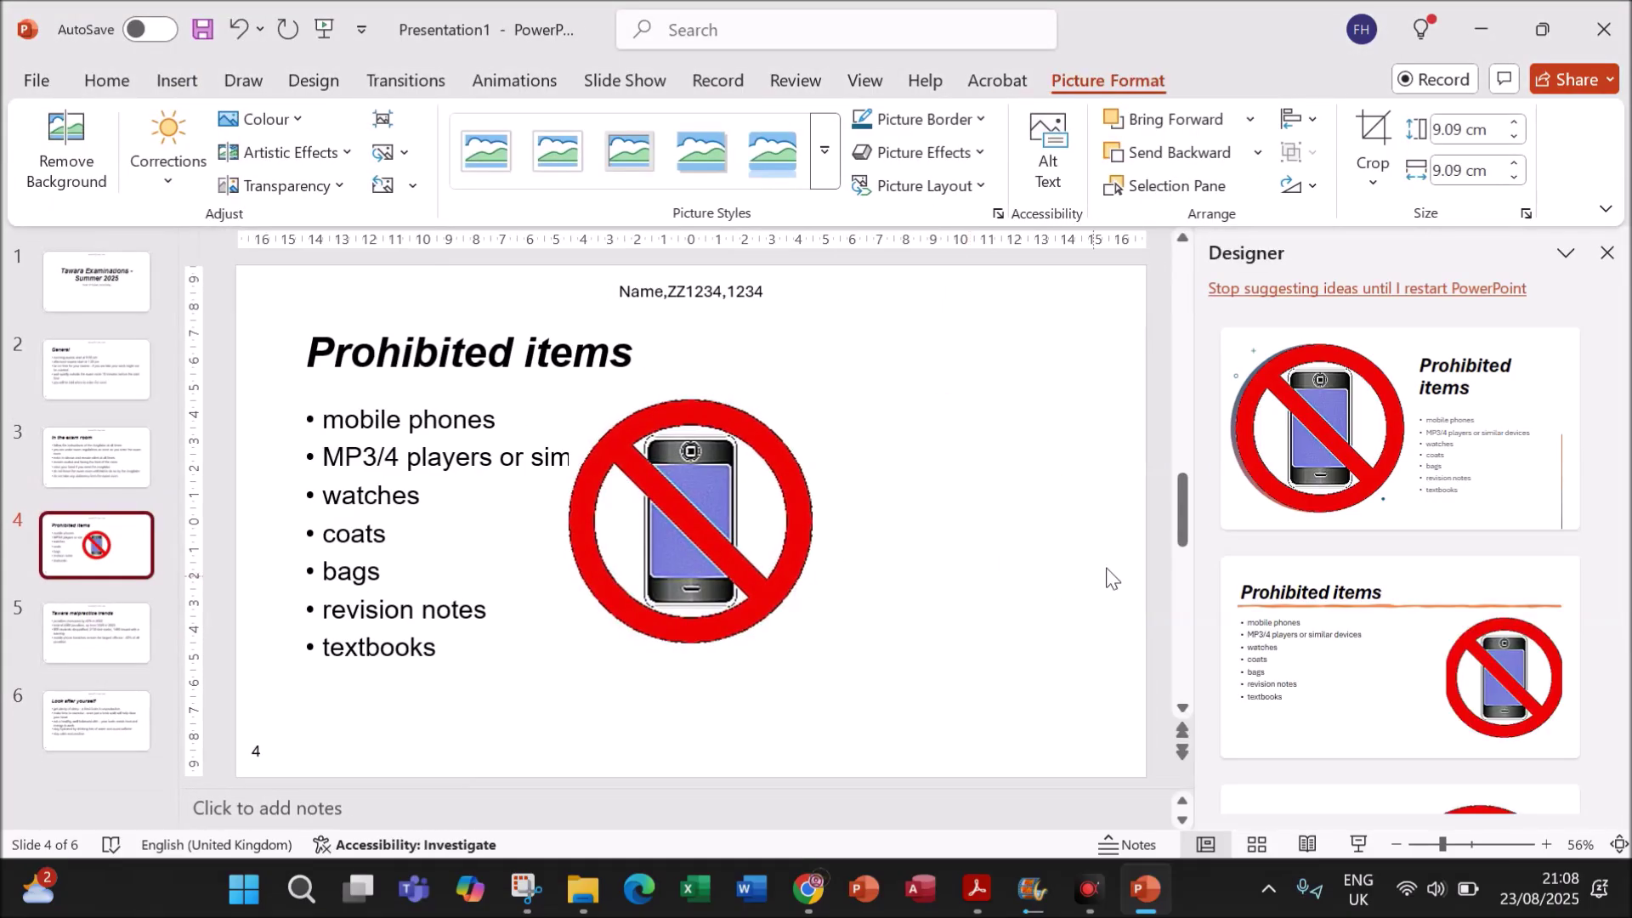
pyautogui.click(1607, 253)
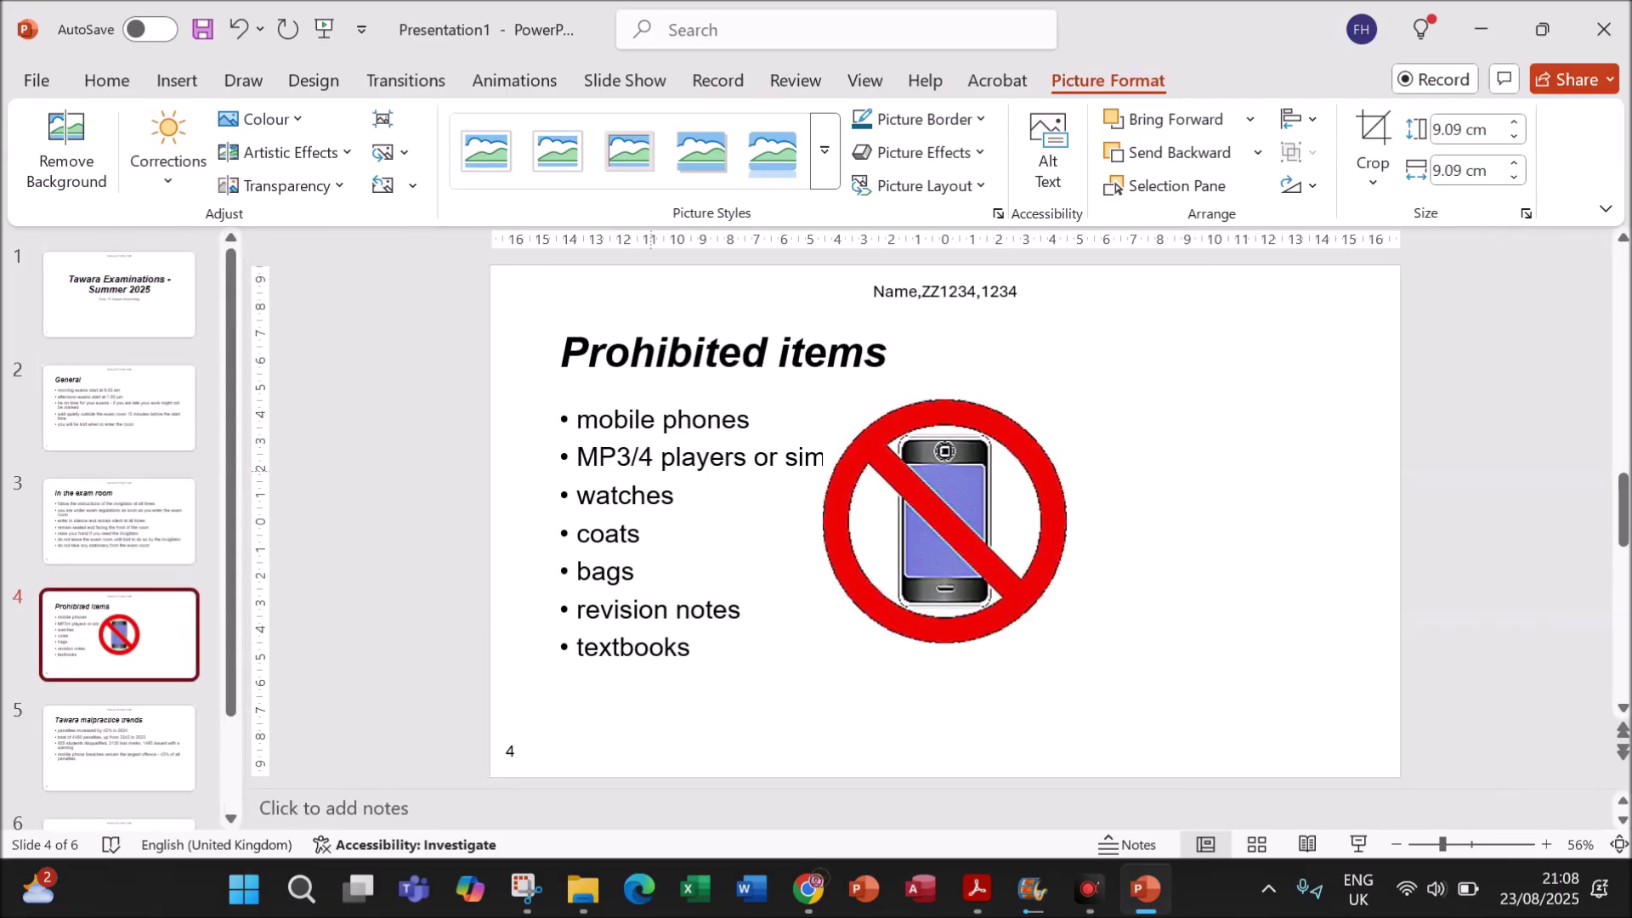
# - Place the phone picture left of the bullets and widen the bullet box so items fit one line
pyautogui.click(945, 452)
pyautogui.moveTo(553, 564); pyautogui.dragTo(680, 563)
pyautogui.click(1010, 548)
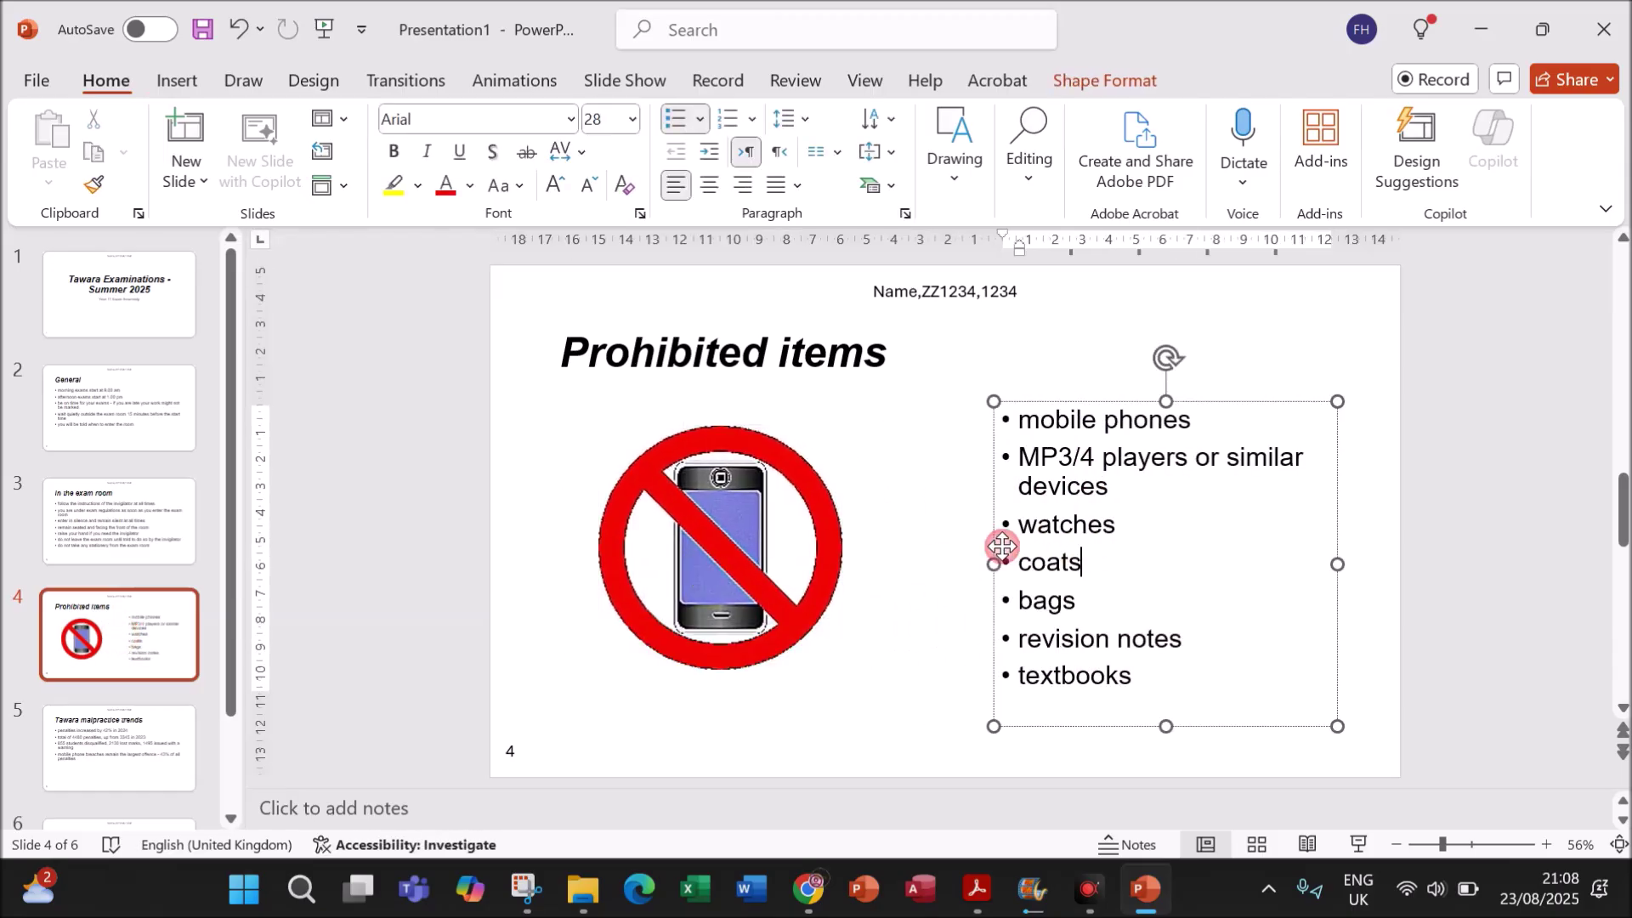
pyautogui.moveTo(992, 564); pyautogui.dragTo(926, 564)
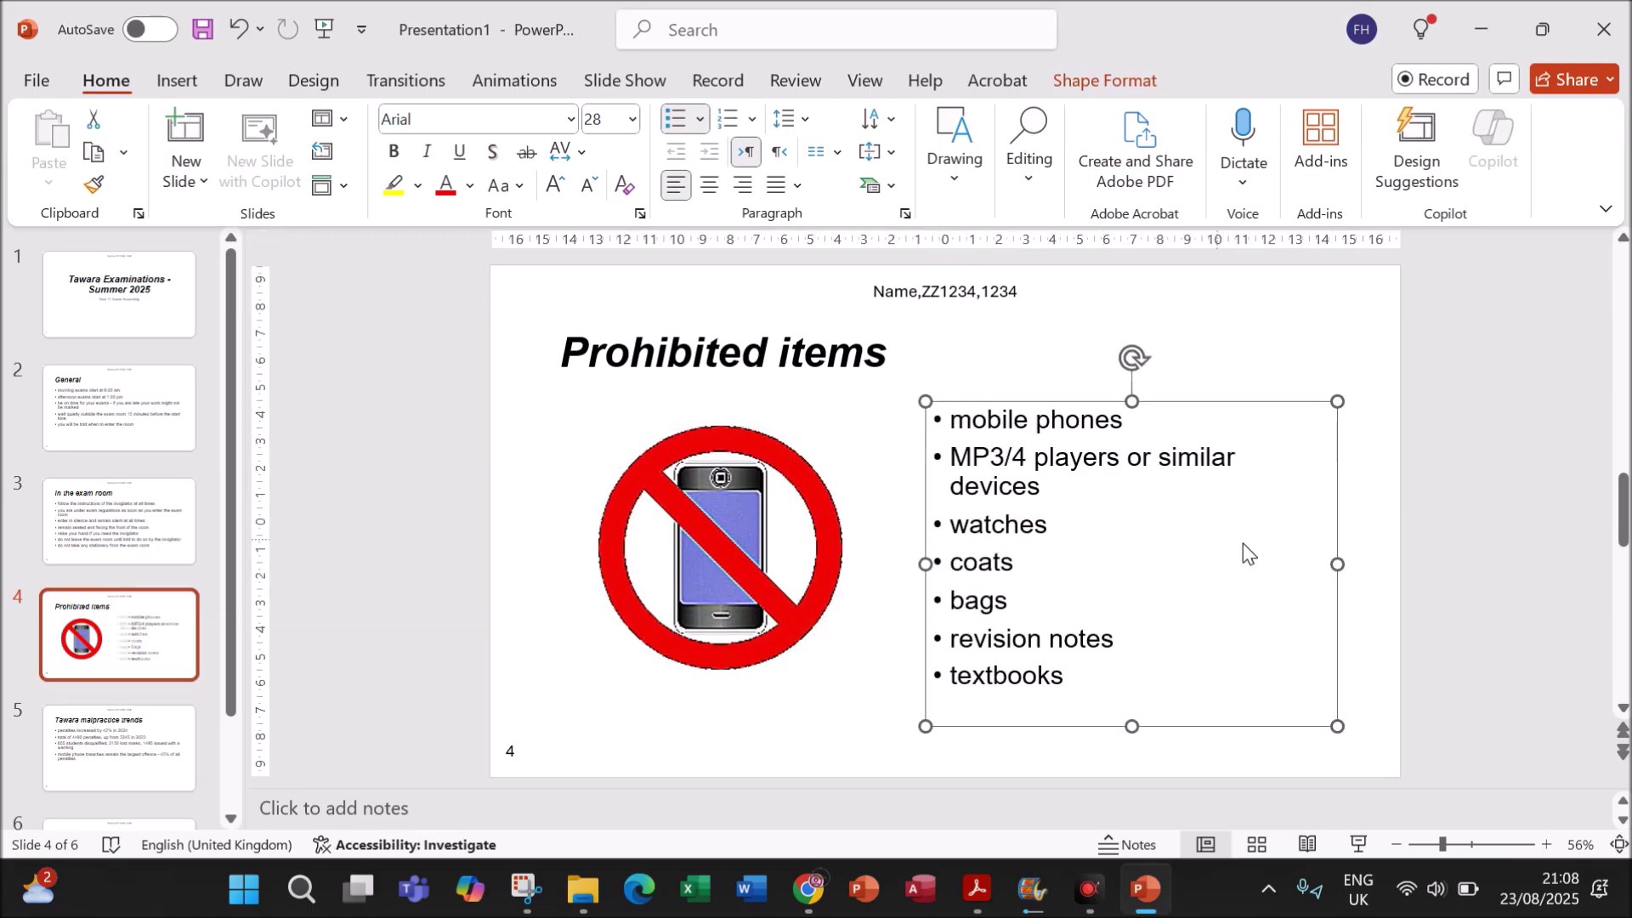
pyautogui.moveTo(1339, 564); pyautogui.dragTo(1371, 567)
pyautogui.click(1525, 485)
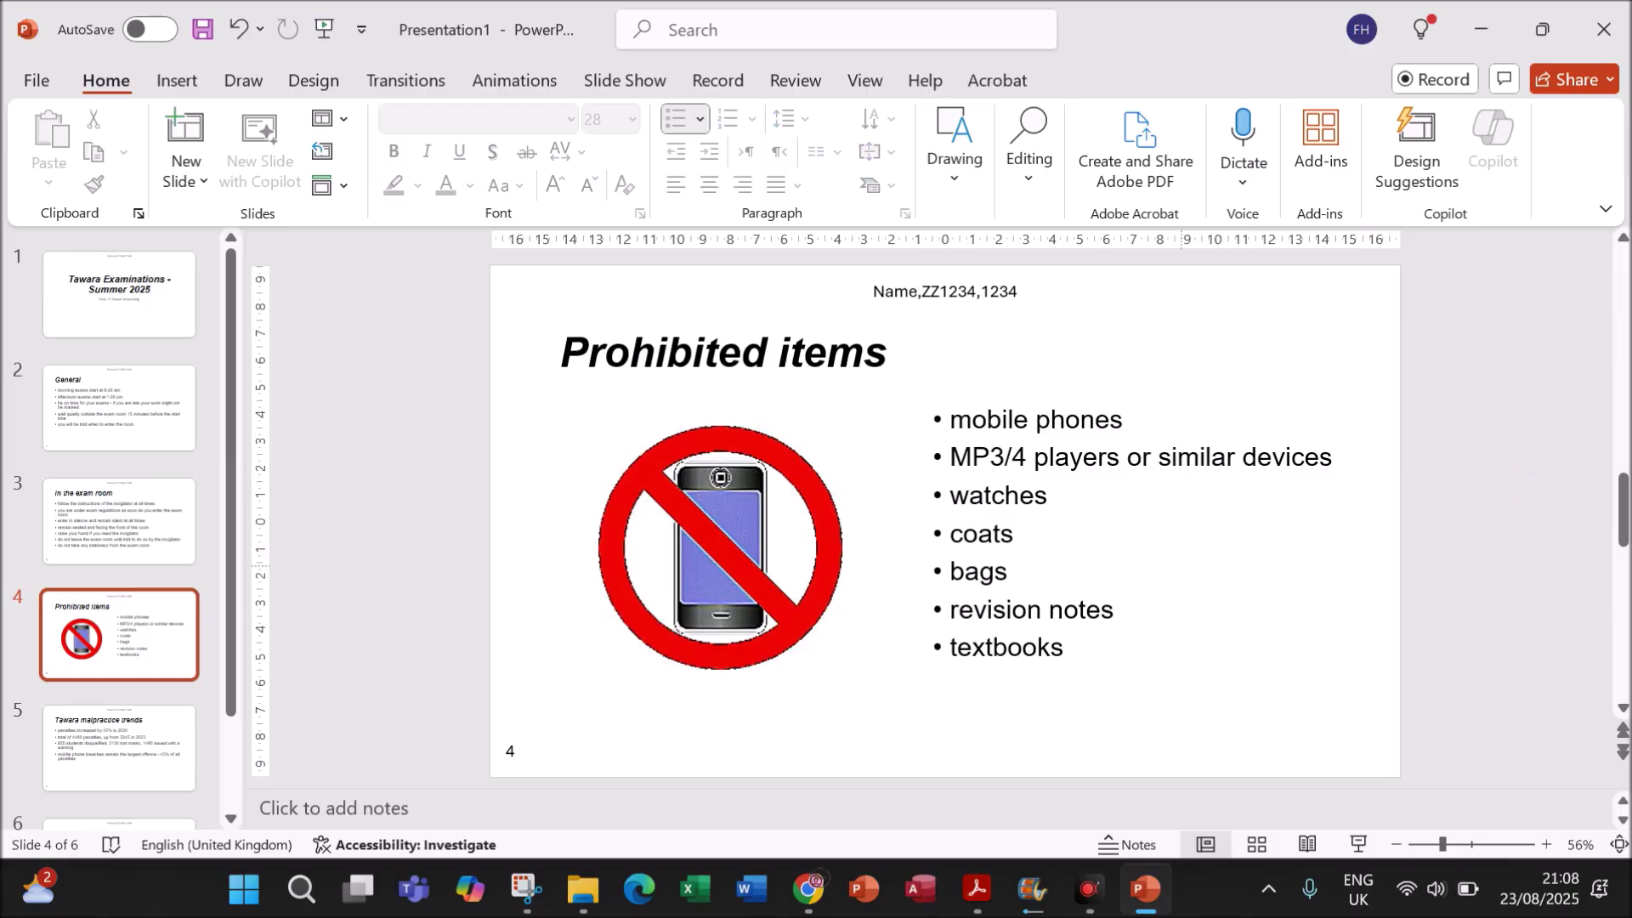
# - Check the exam paper, then open the rotation and size settings for the no-phone picture
pyautogui.click(982, 863)
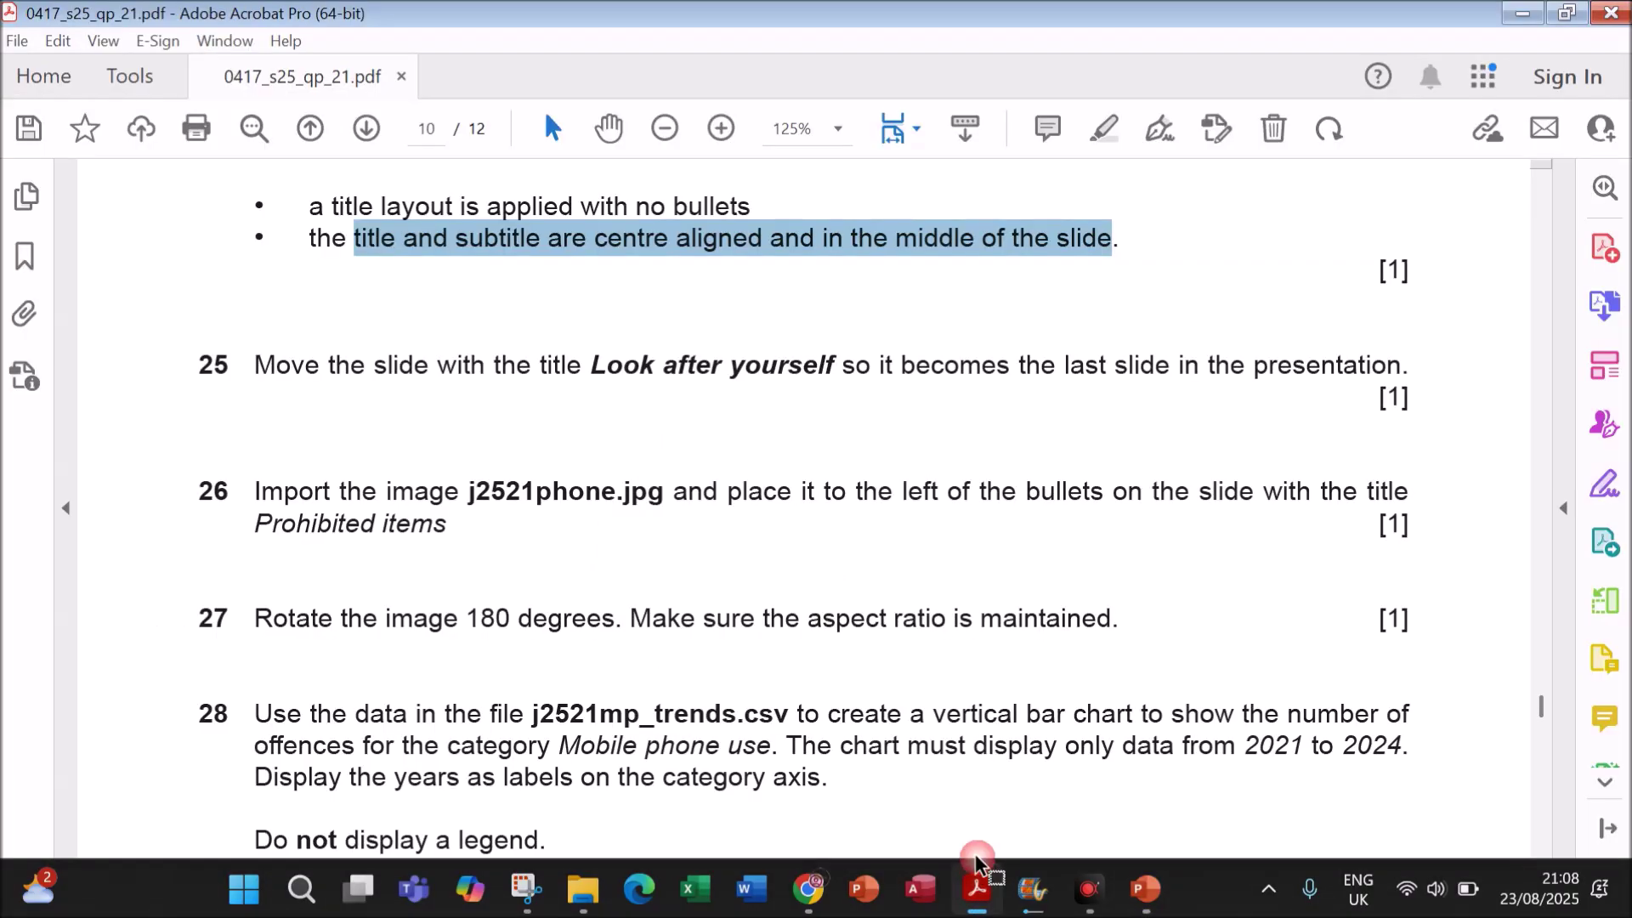
pyautogui.scroll(-3, 471, 588)
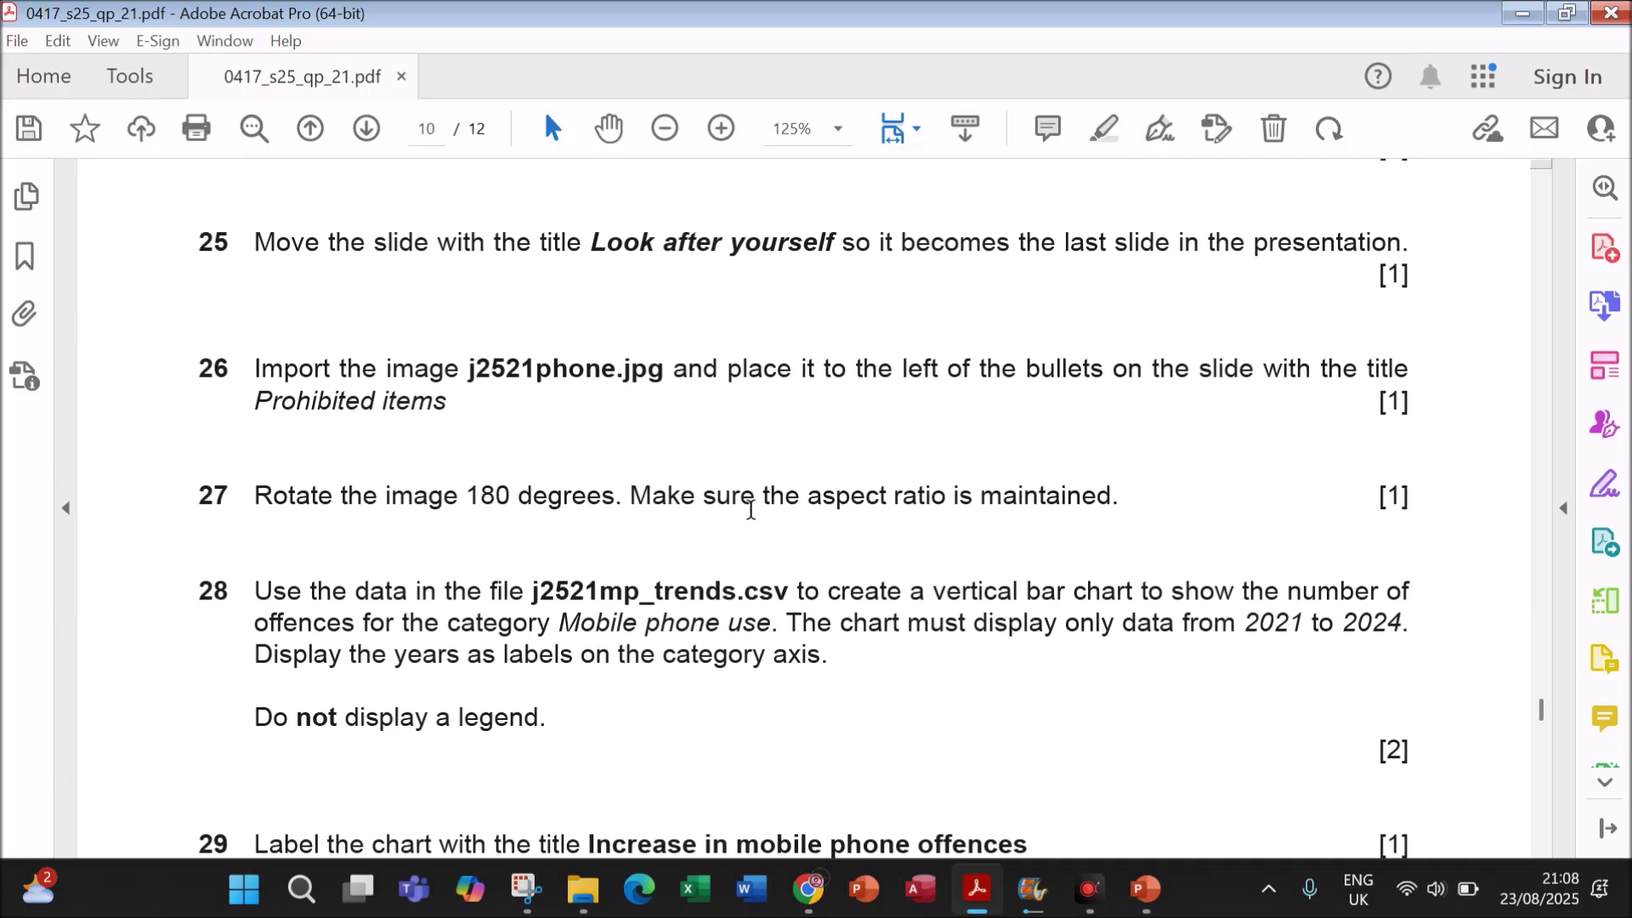
pyautogui.click(1146, 889)
pyautogui.click(693, 545)
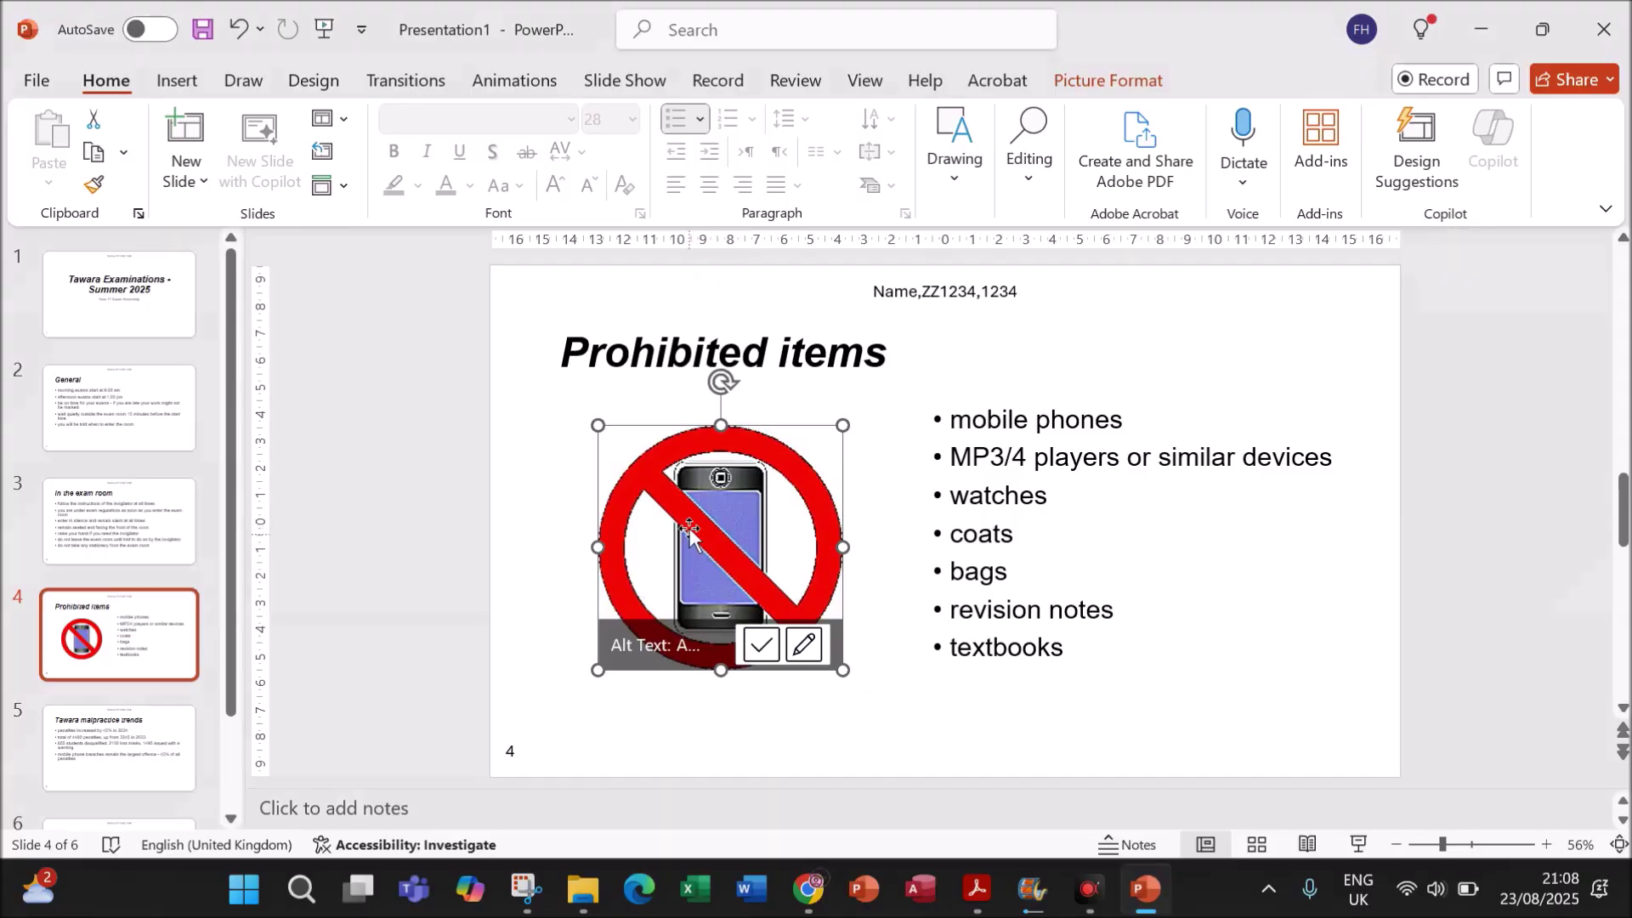
pyautogui.click(1078, 85)
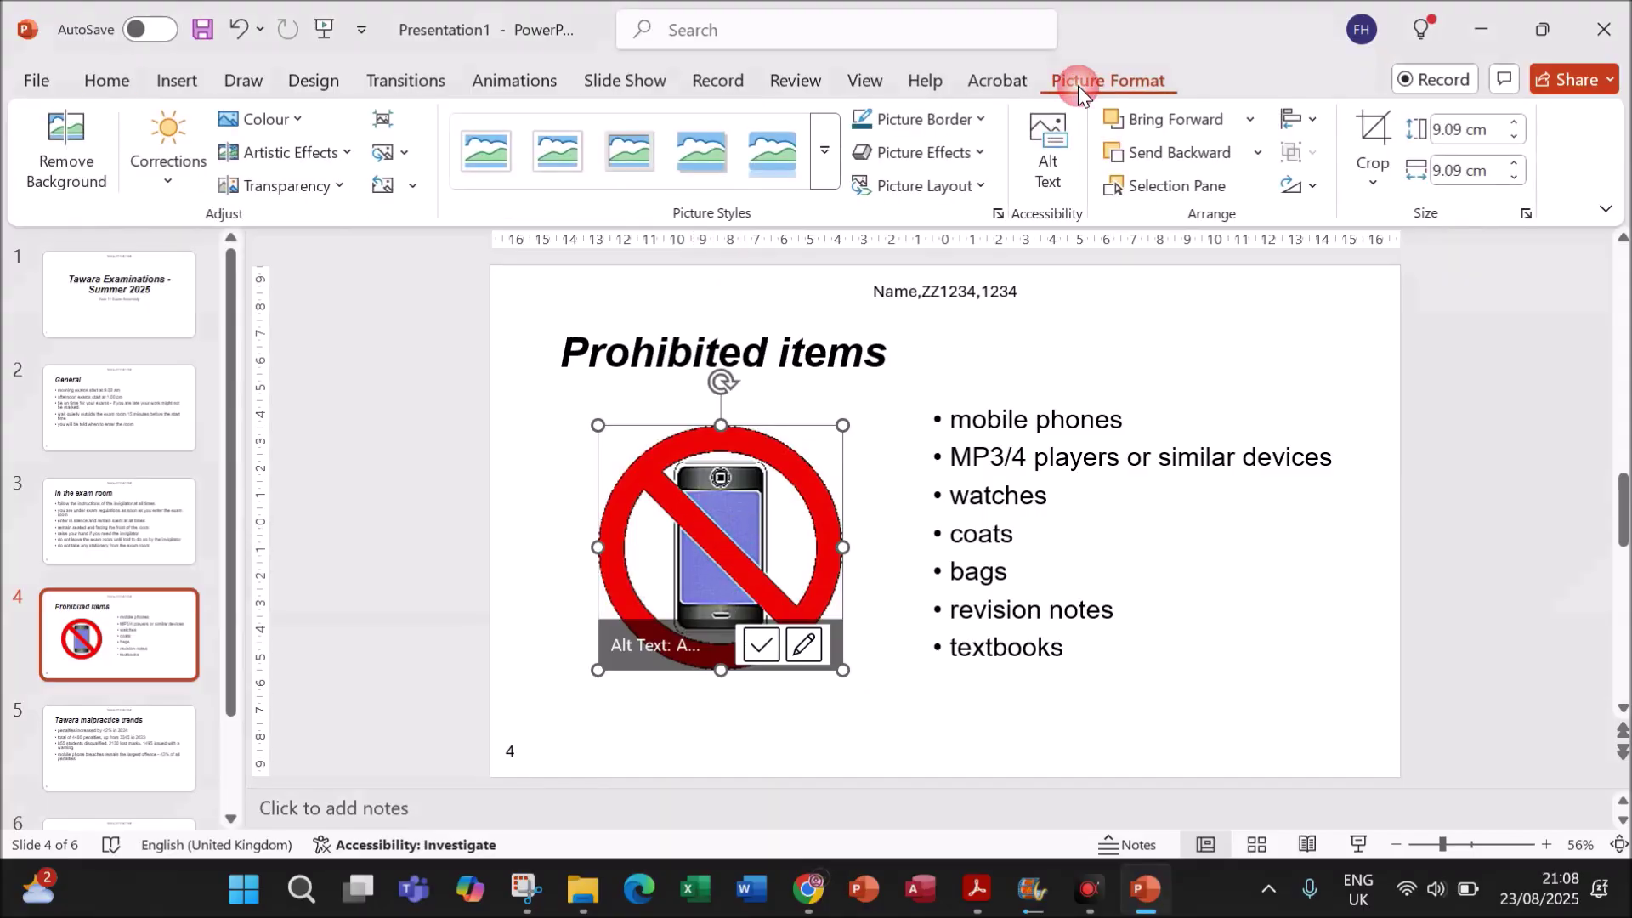
pyautogui.click(1315, 188)
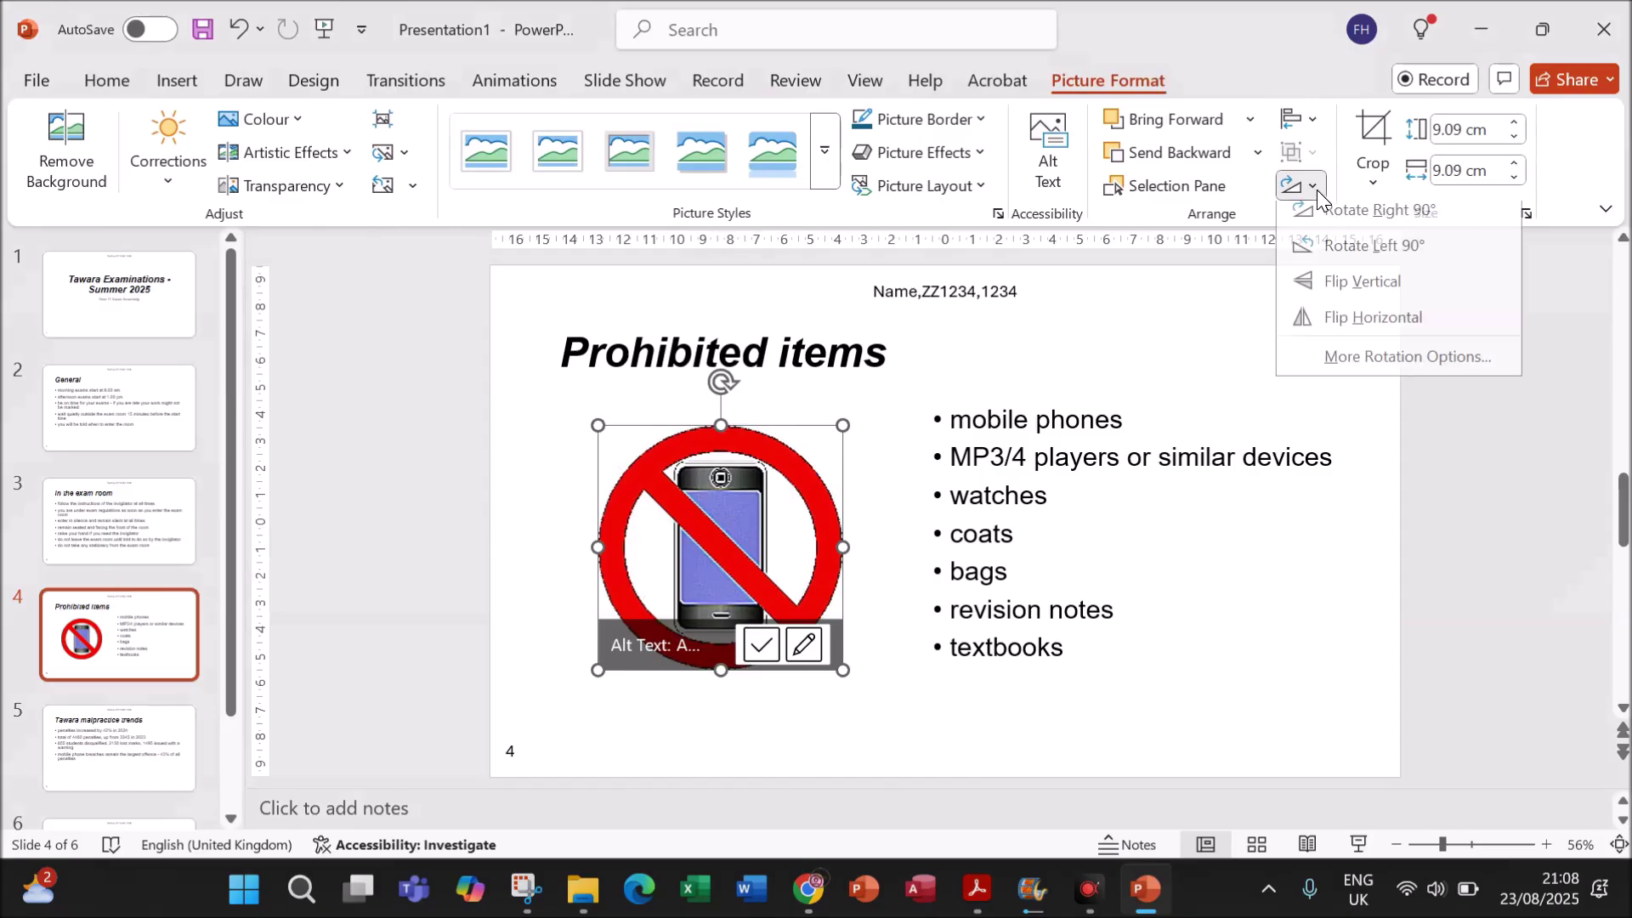
pyautogui.click(1357, 372)
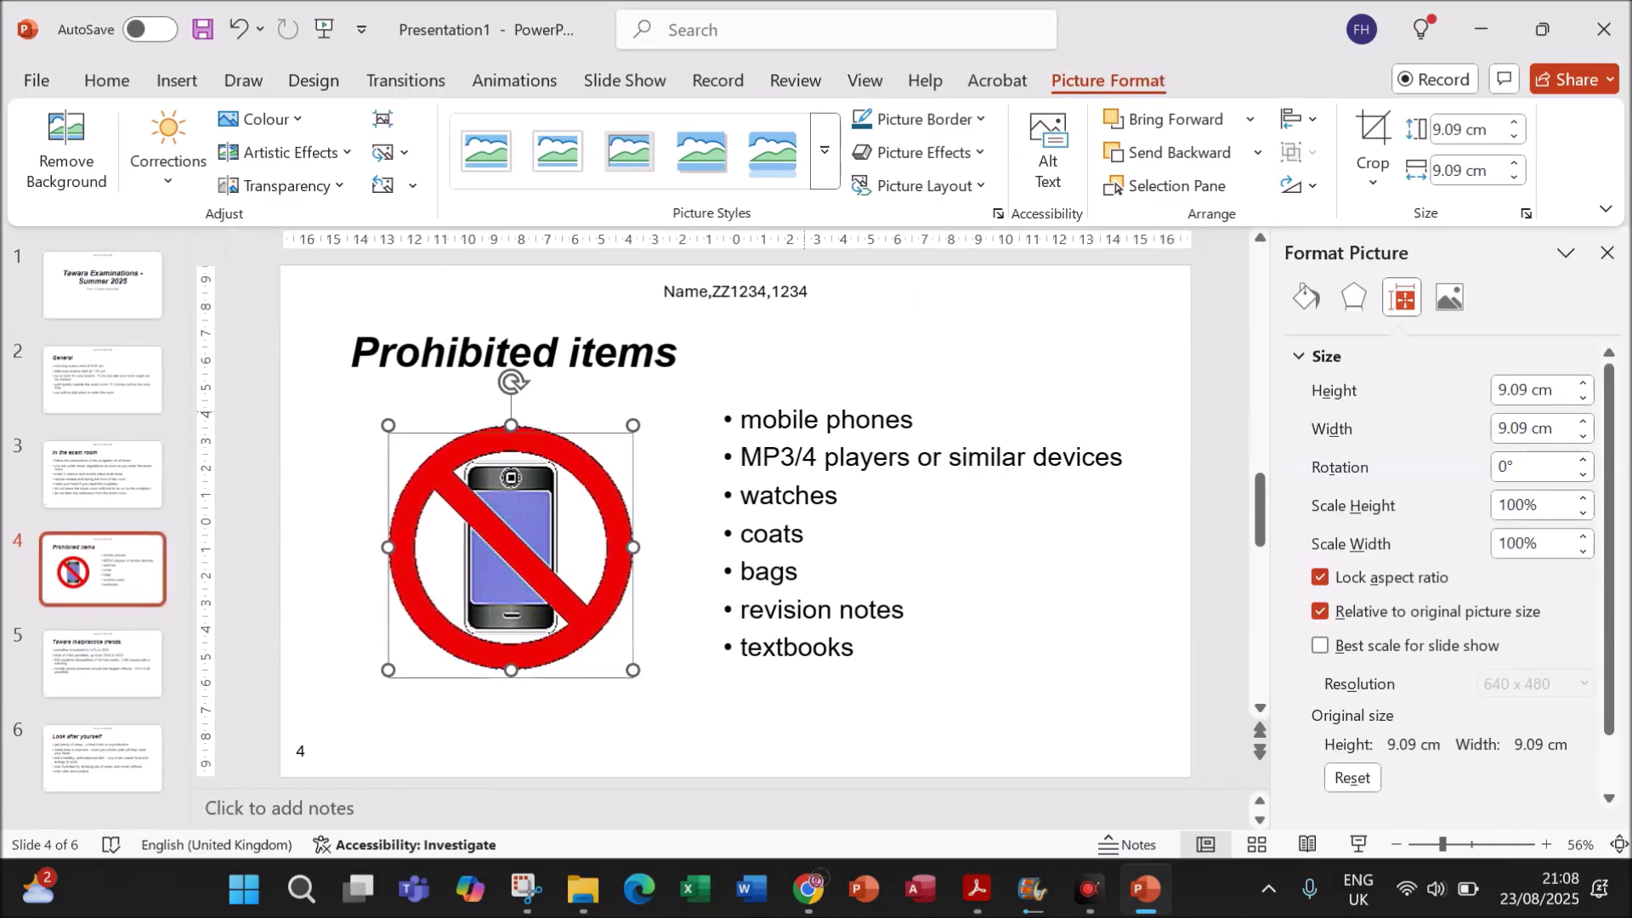
# - Rotate the picture 180° with aspect ratio locked, then scroll the exam paper to question 28
pyautogui.hotkey('alt', 't')
pyautogui.write('18')
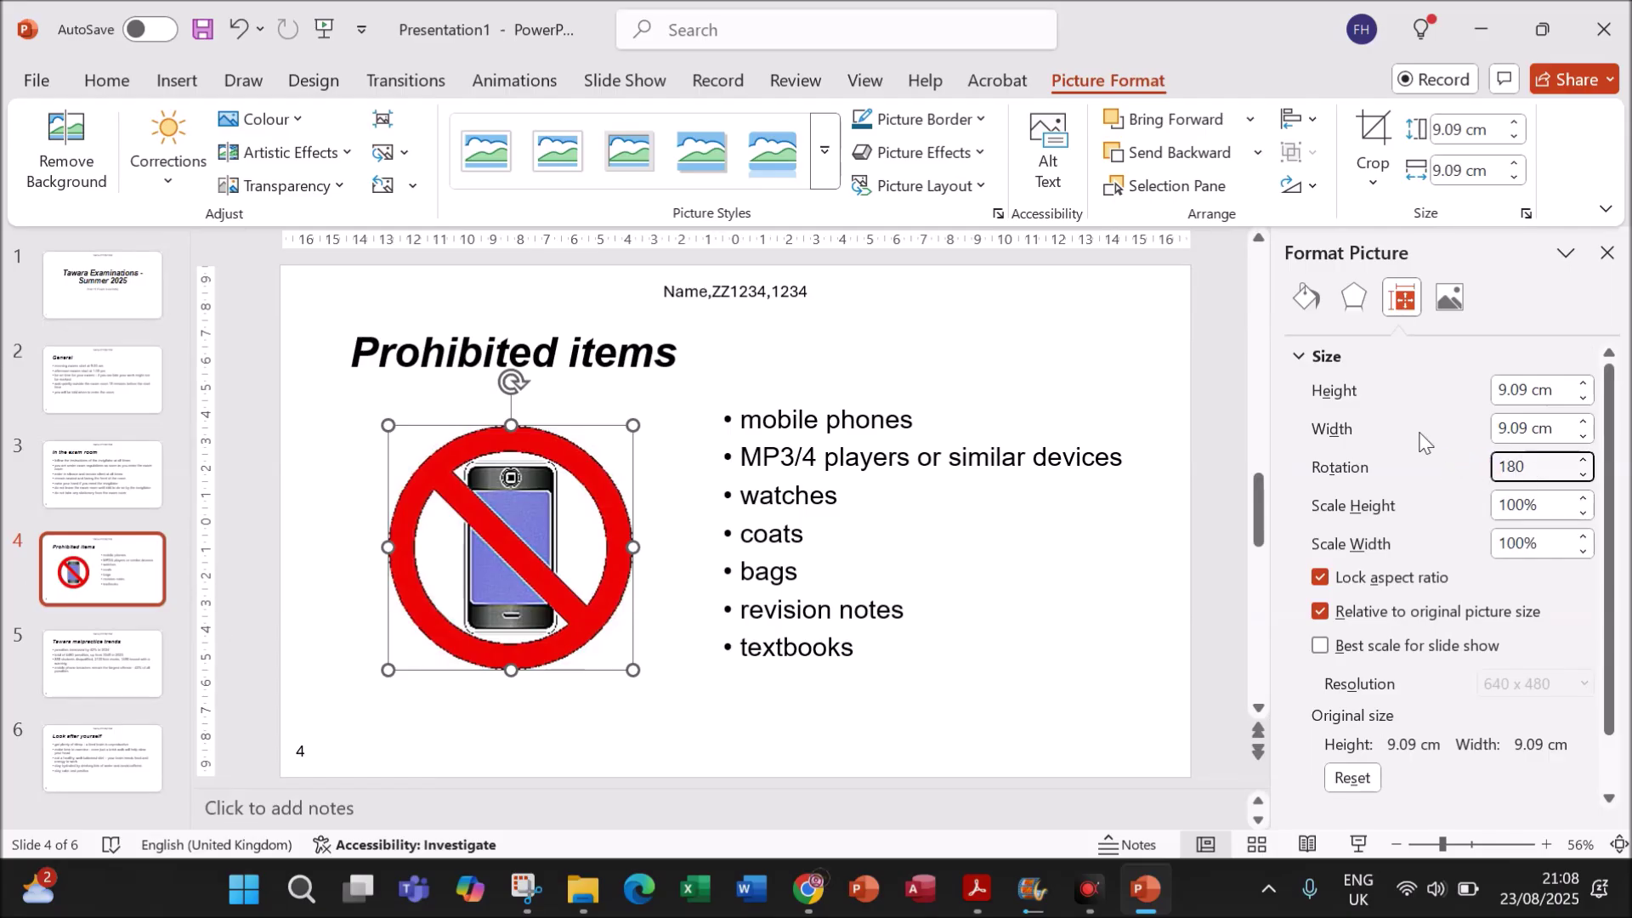
pyautogui.press('Return')
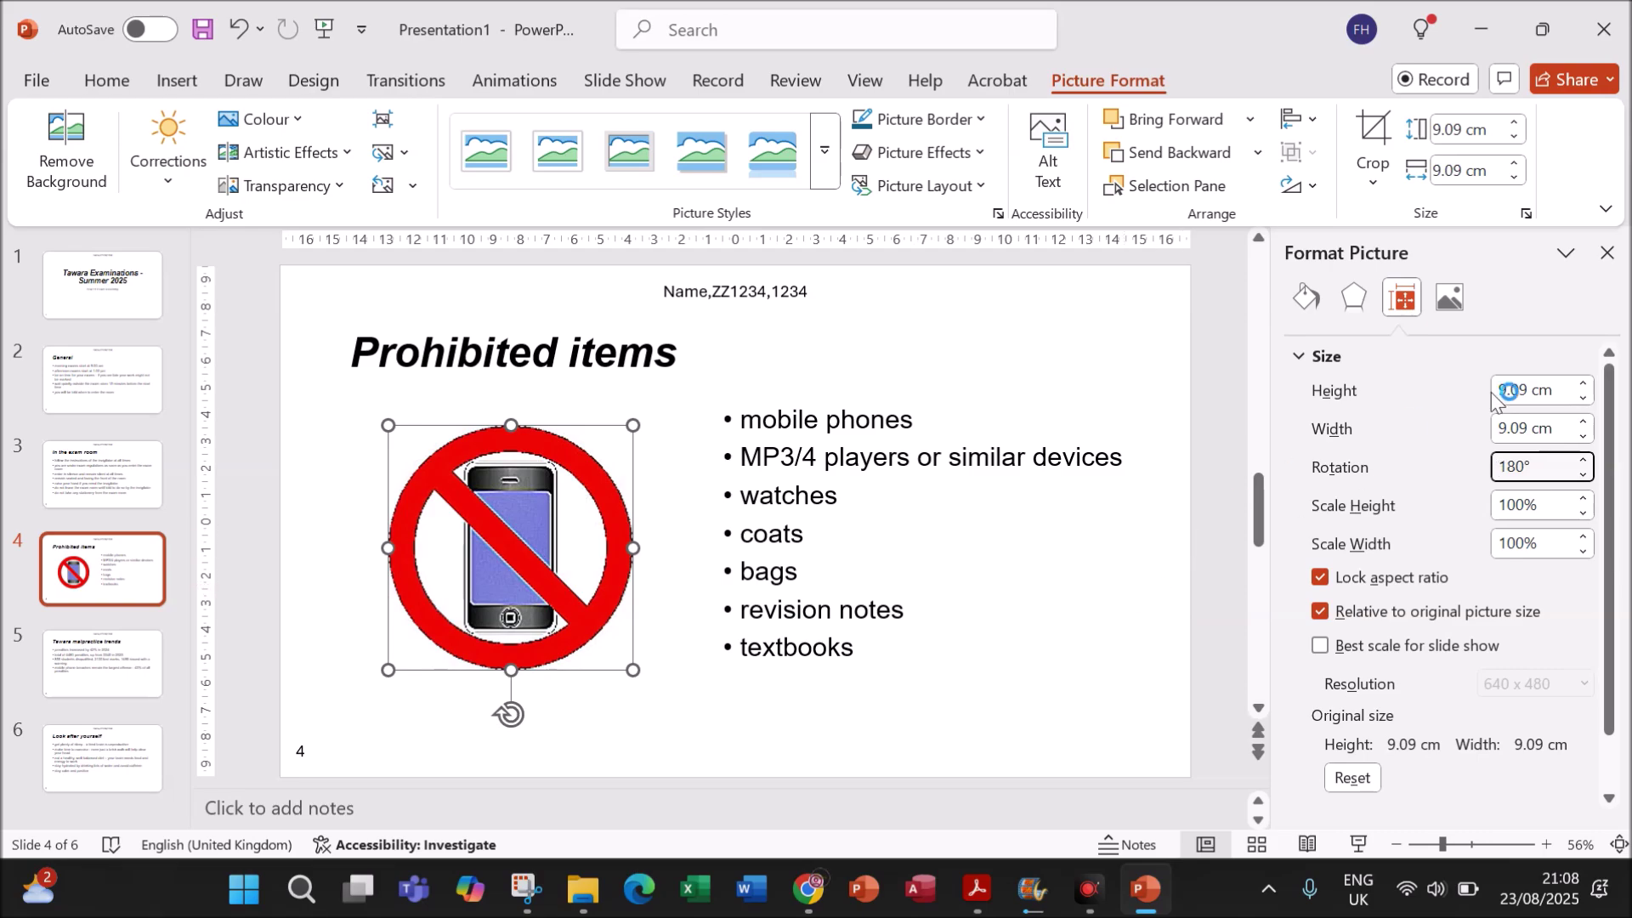
pyautogui.click(1607, 253)
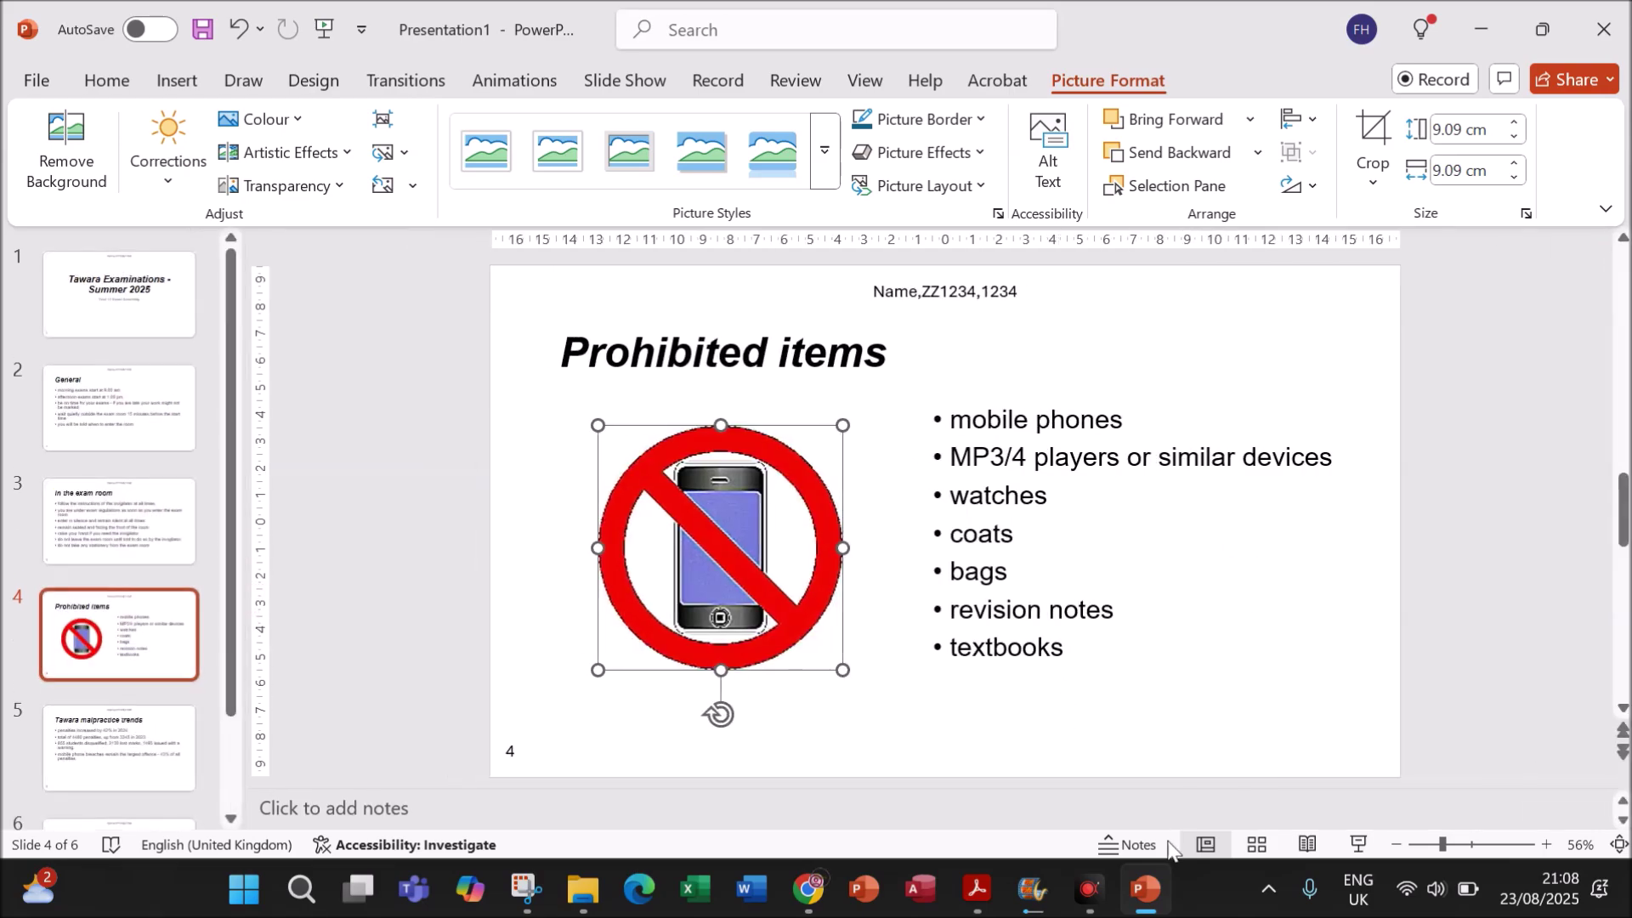
pyautogui.click(977, 888)
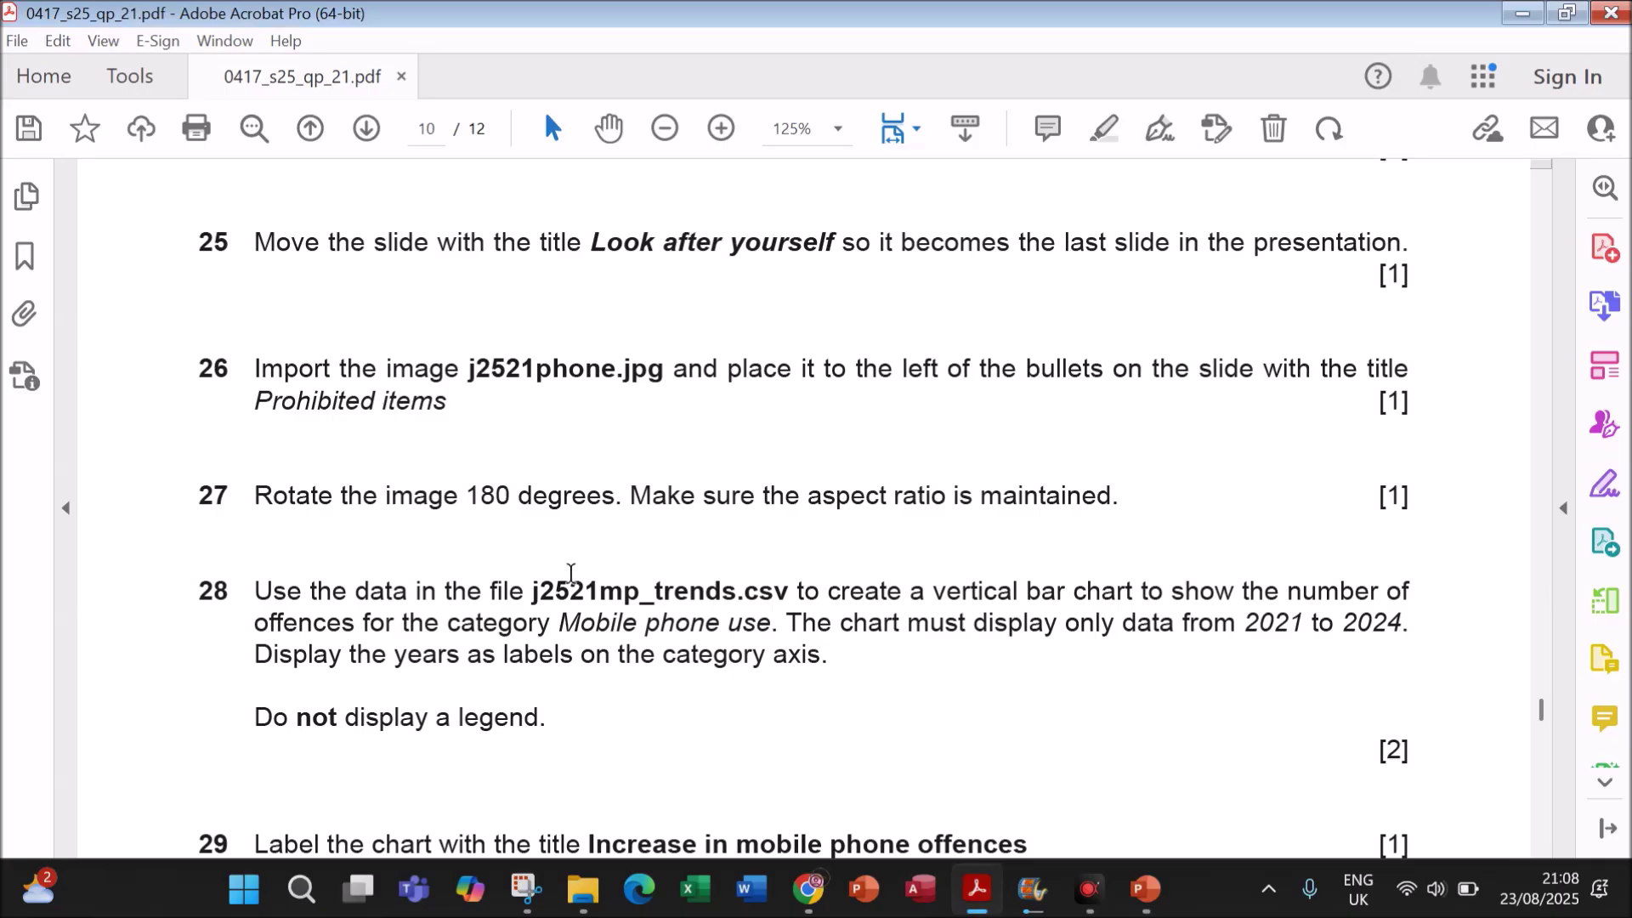
pyautogui.scroll(-2, 571, 574)
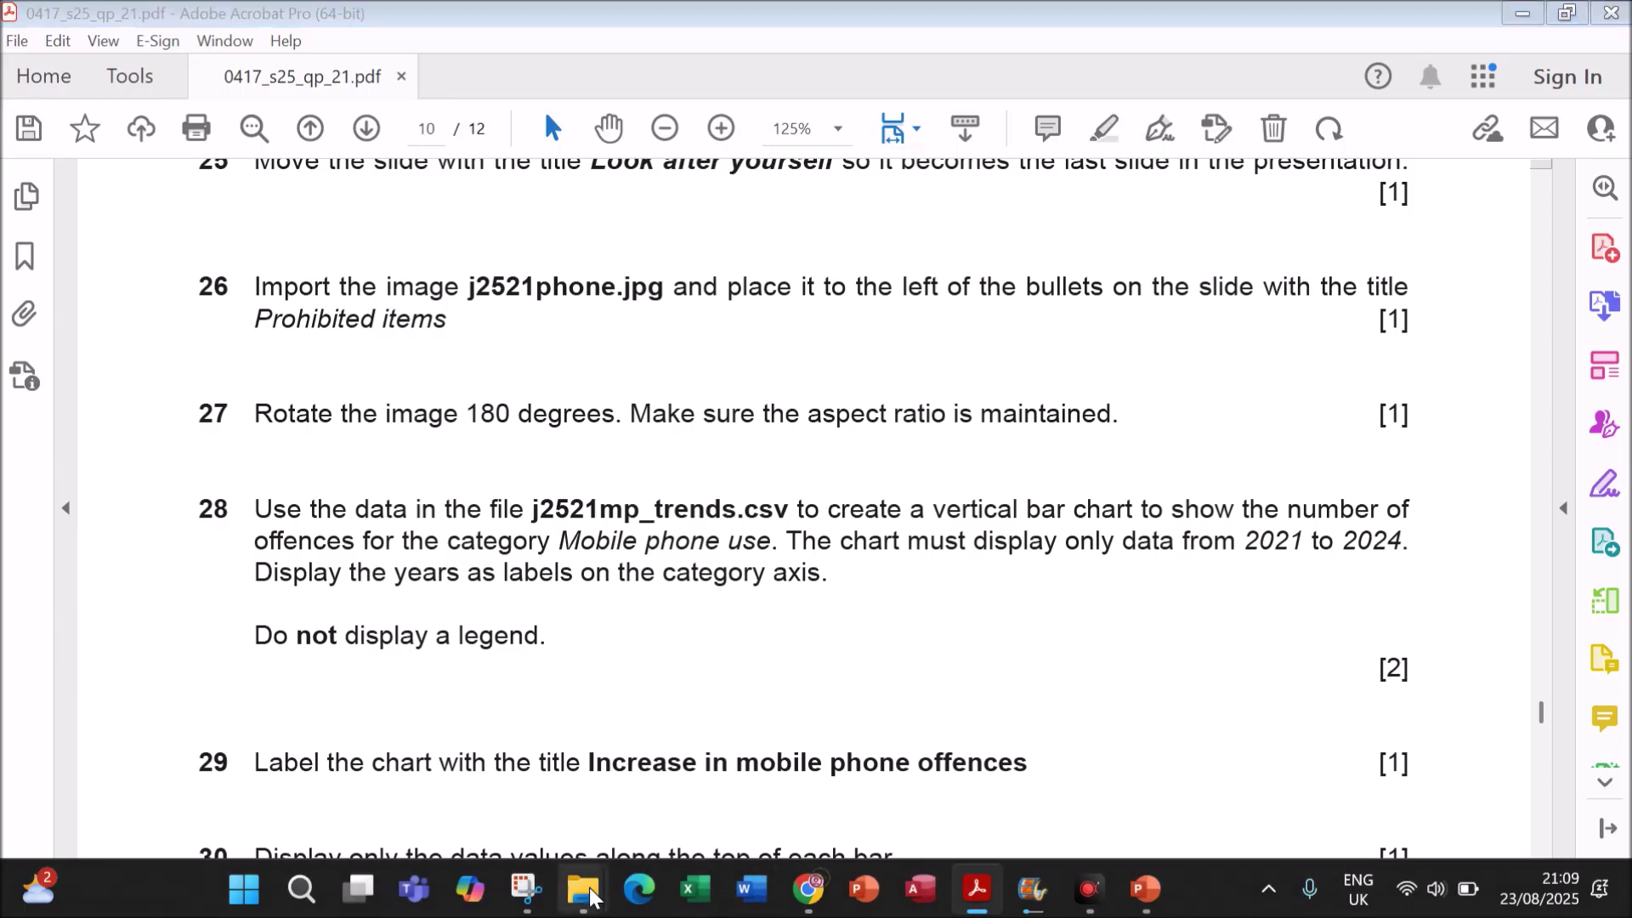
# - Bring the J25 21 folder window forward from the File Explorer taskbar preview
pyautogui.moveTo(588, 870)
pyautogui.click(495, 791)
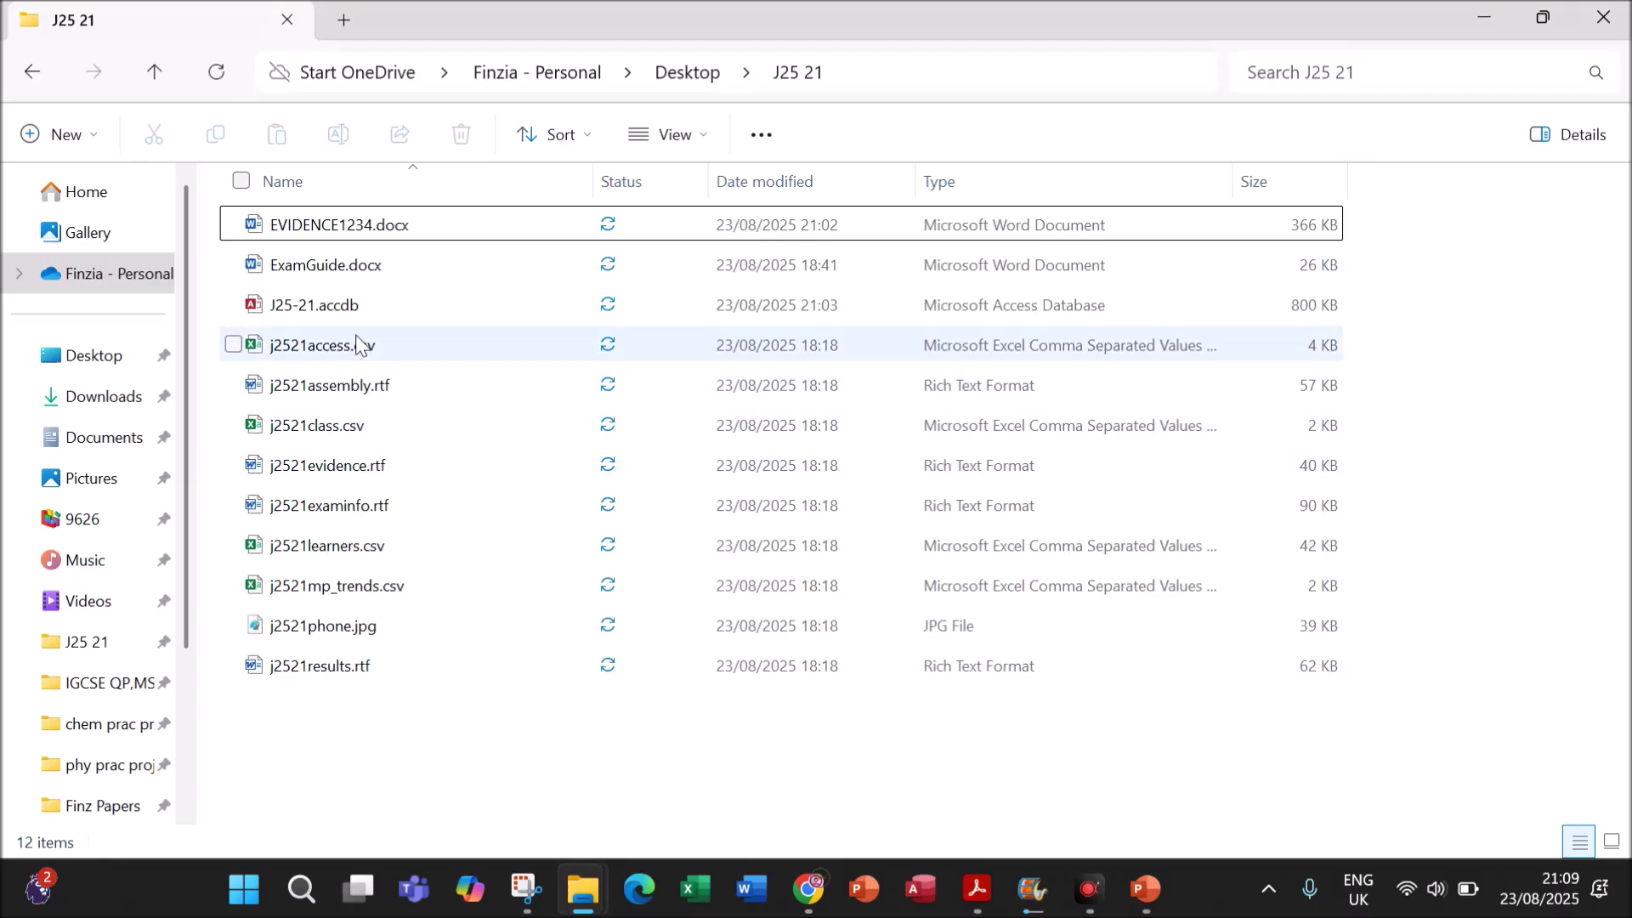
# - Open j2521mp_trends.csv from the J25 21 folder in Excel
pyautogui.doubleClick(348, 587)
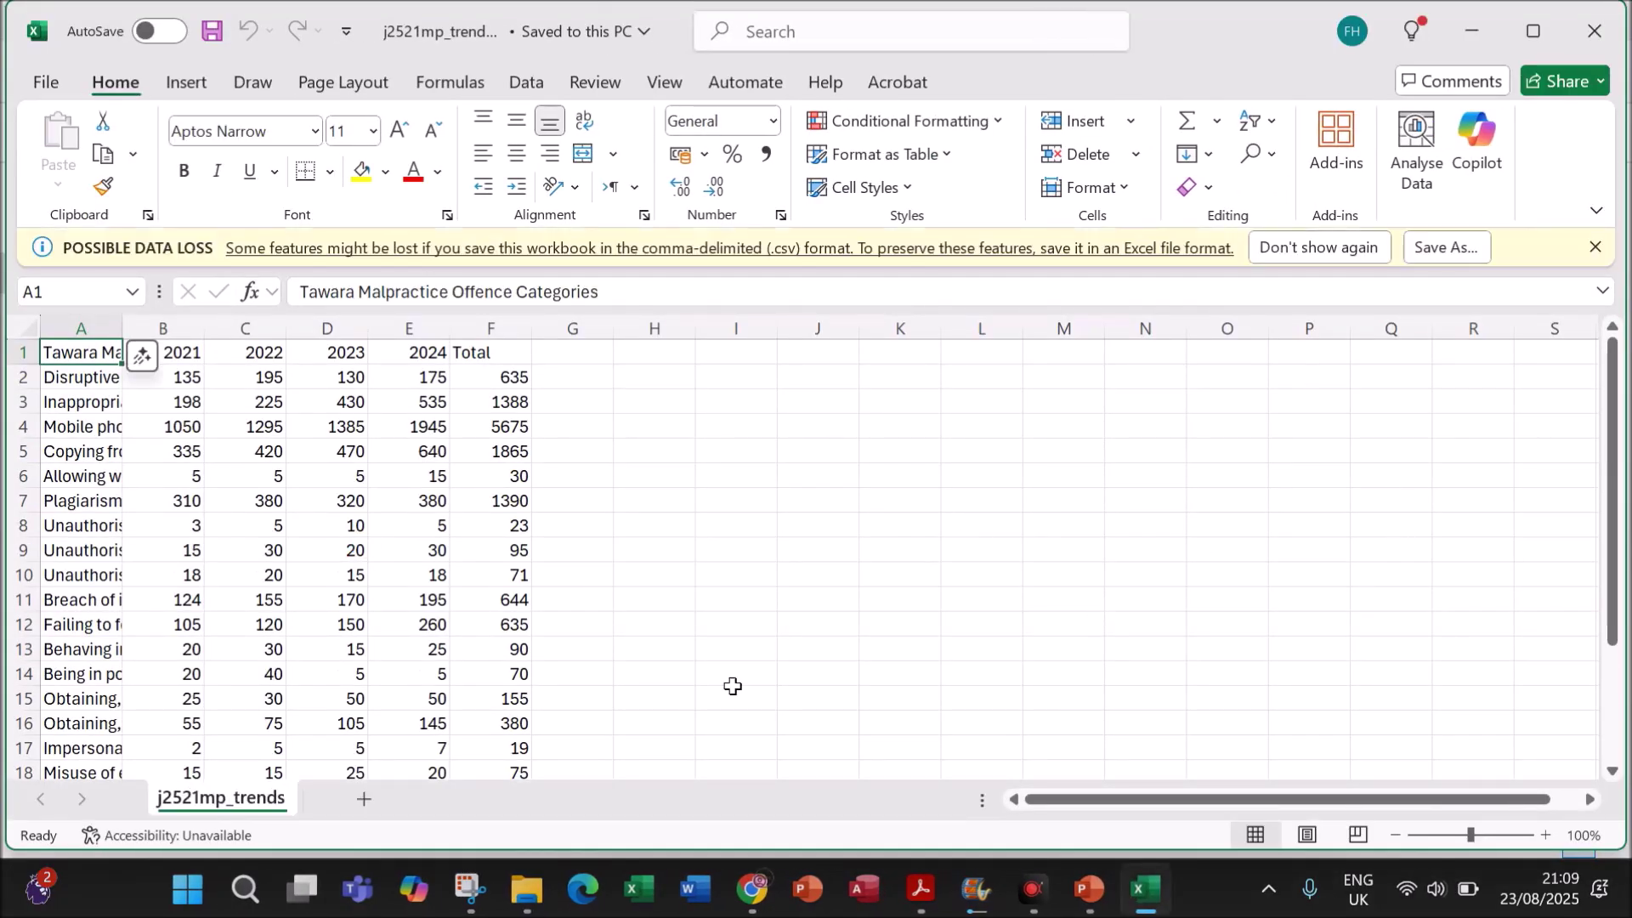
# - Dismiss the data loss warning and highlight 'Mobile phone use' and the 2021–2024 rule in the question
pyautogui.click(1596, 247)
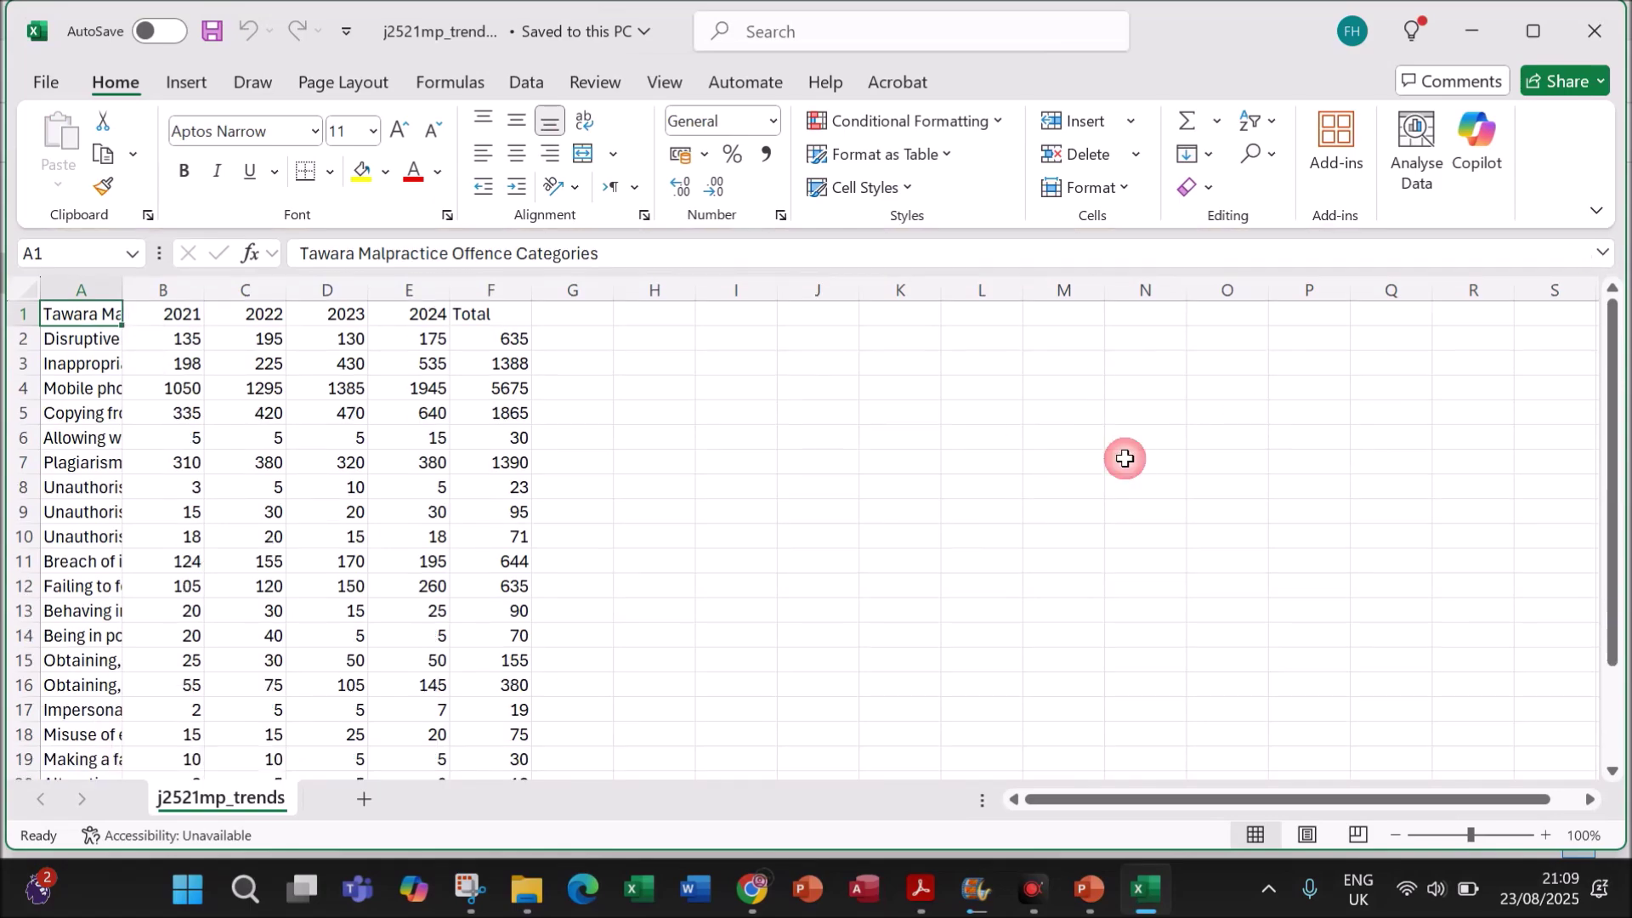
pyautogui.click(921, 889)
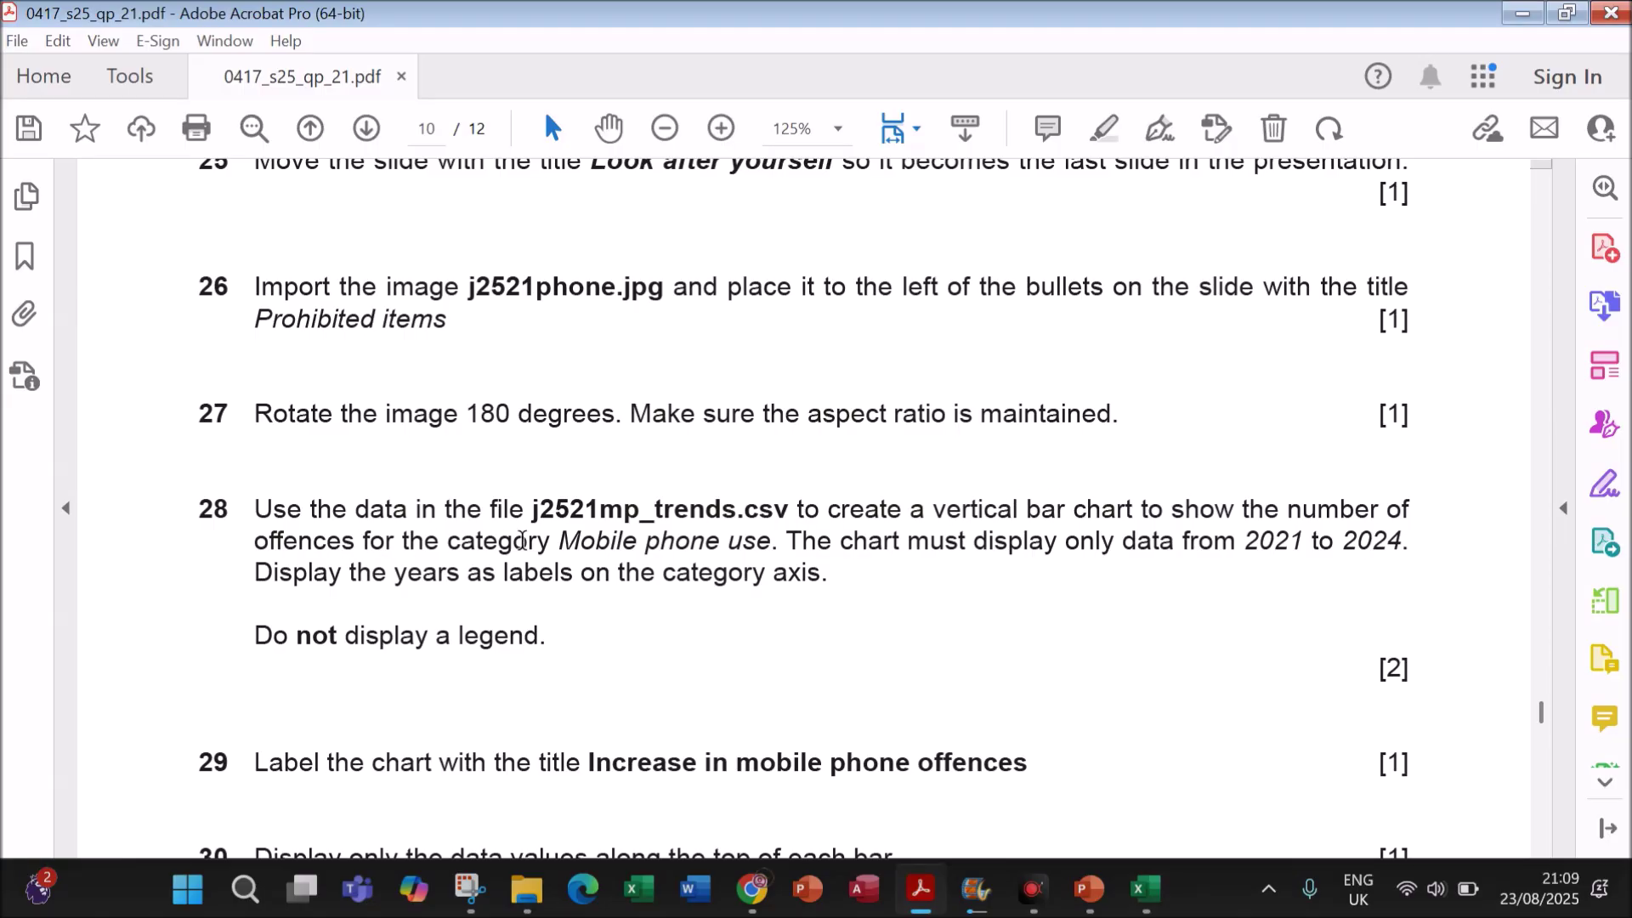
pyautogui.moveTo(623, 547); pyautogui.dragTo(765, 551)
pyautogui.click(1053, 549)
pyautogui.moveTo(1054, 546); pyautogui.dragTo(1401, 542)
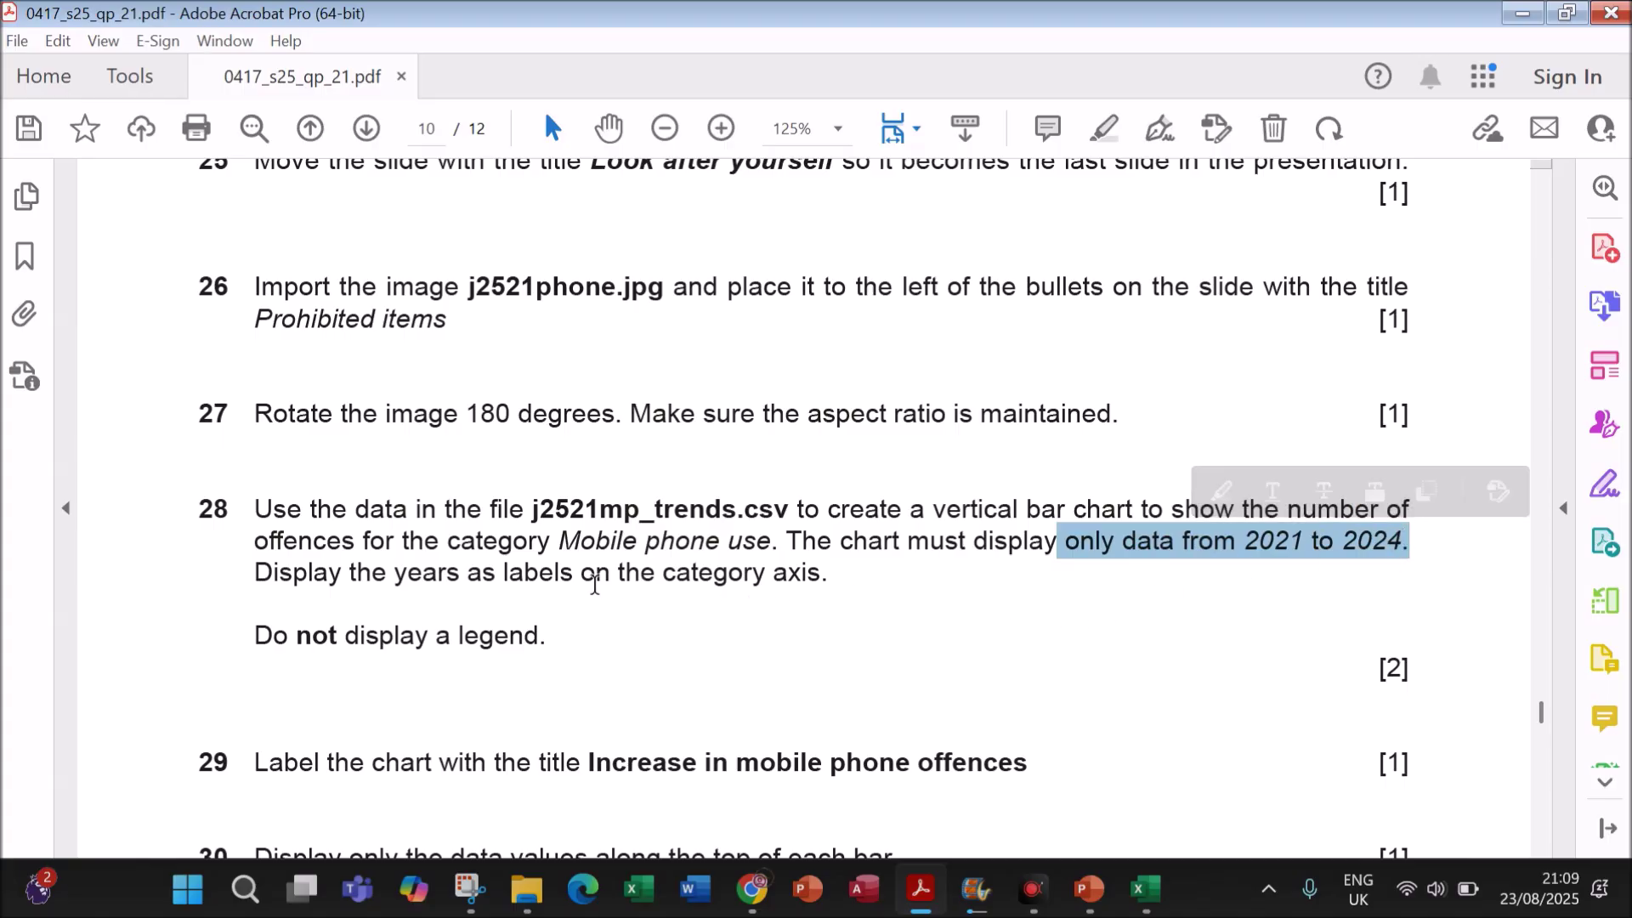
# - AutoFit every column in the sheet so the longest category names show in full
pyautogui.click(1090, 889)
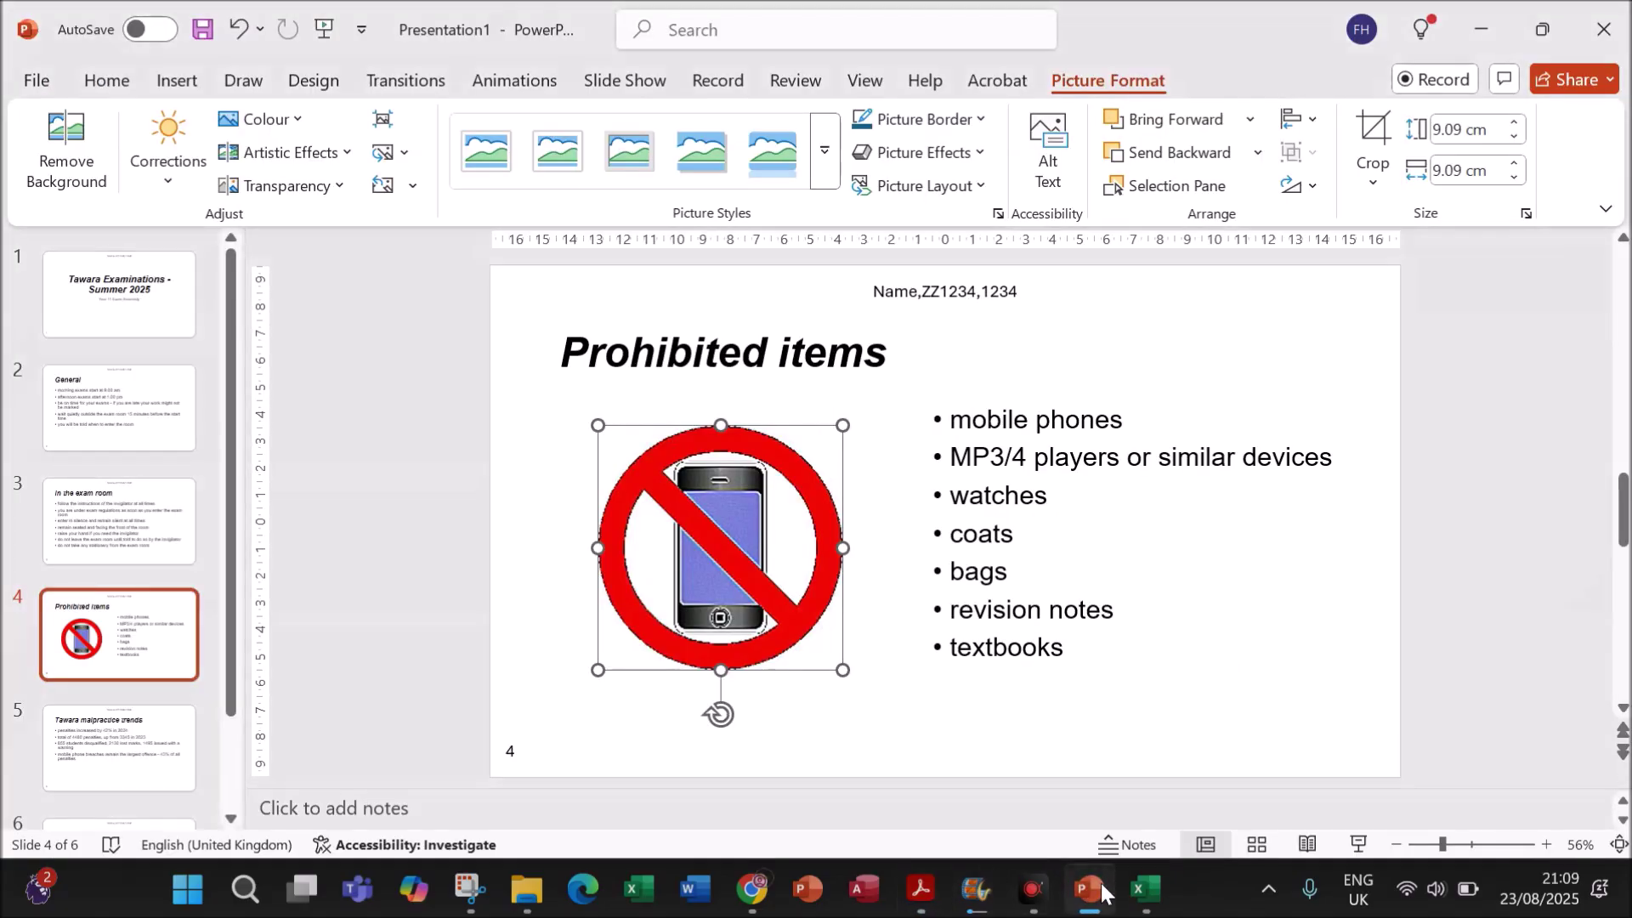
pyautogui.click(1144, 889)
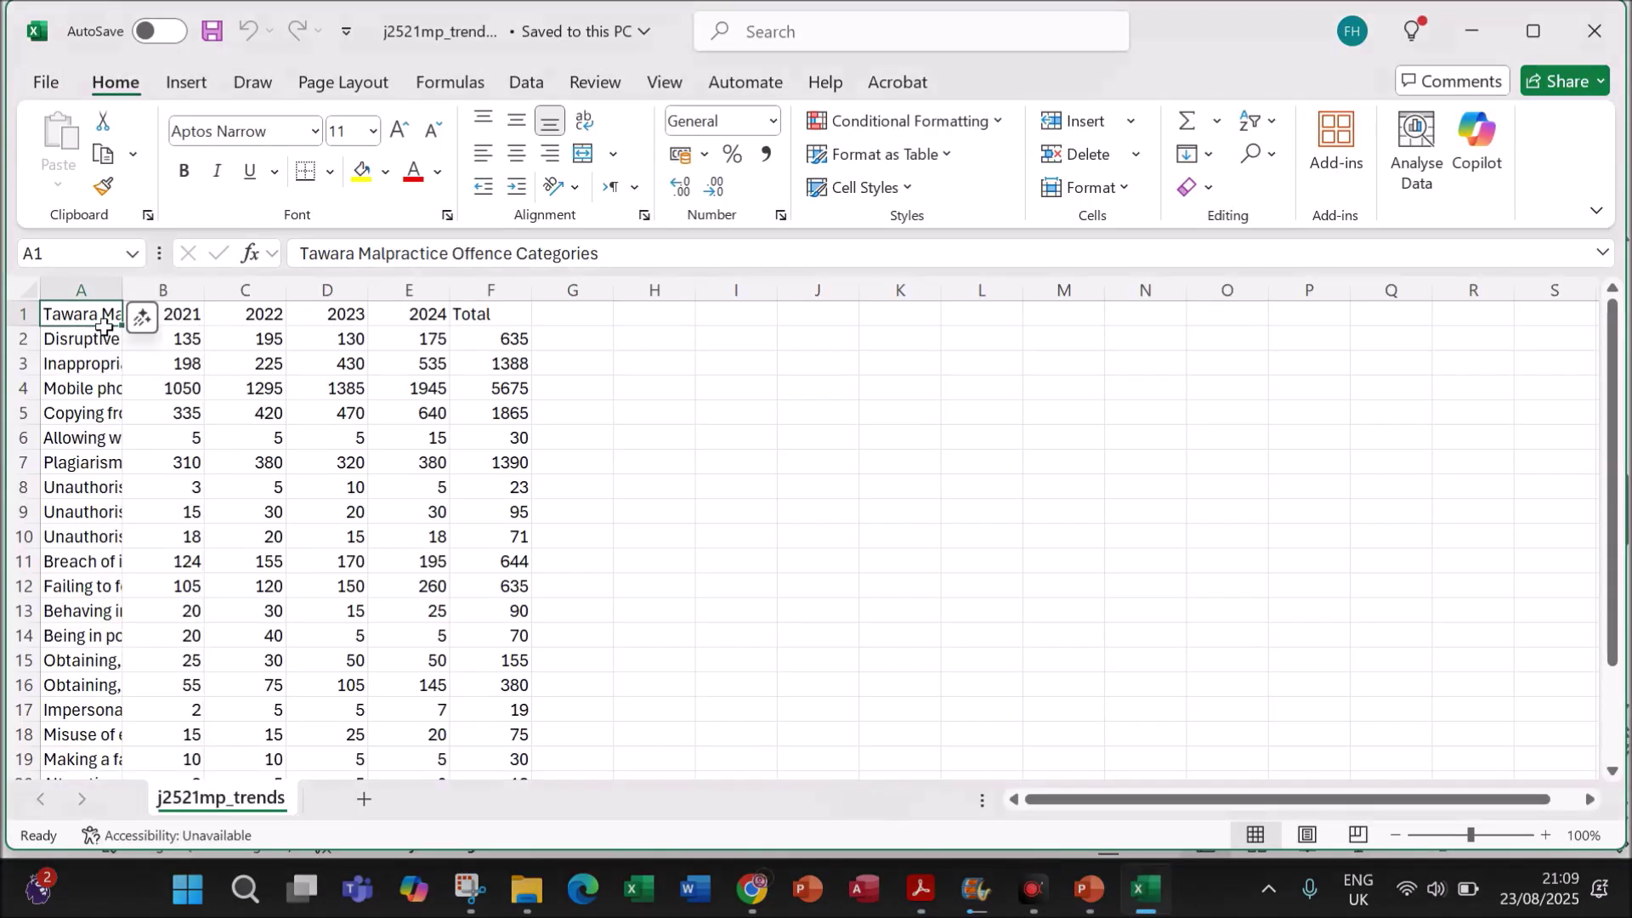
pyautogui.click(27, 291)
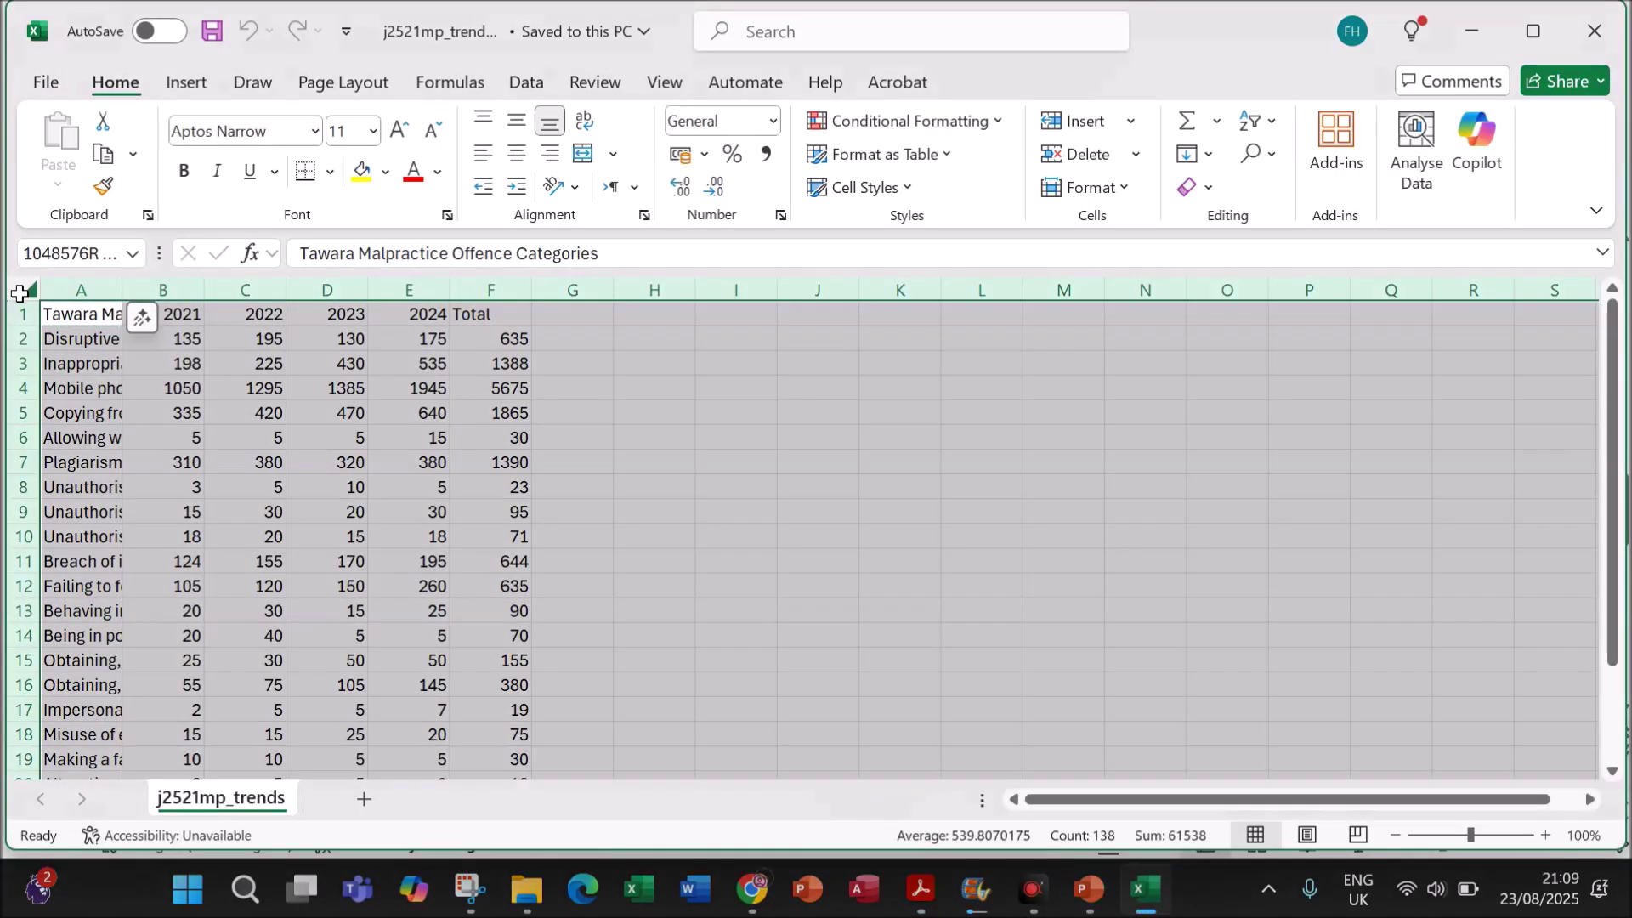
pyautogui.doubleClick(123, 290)
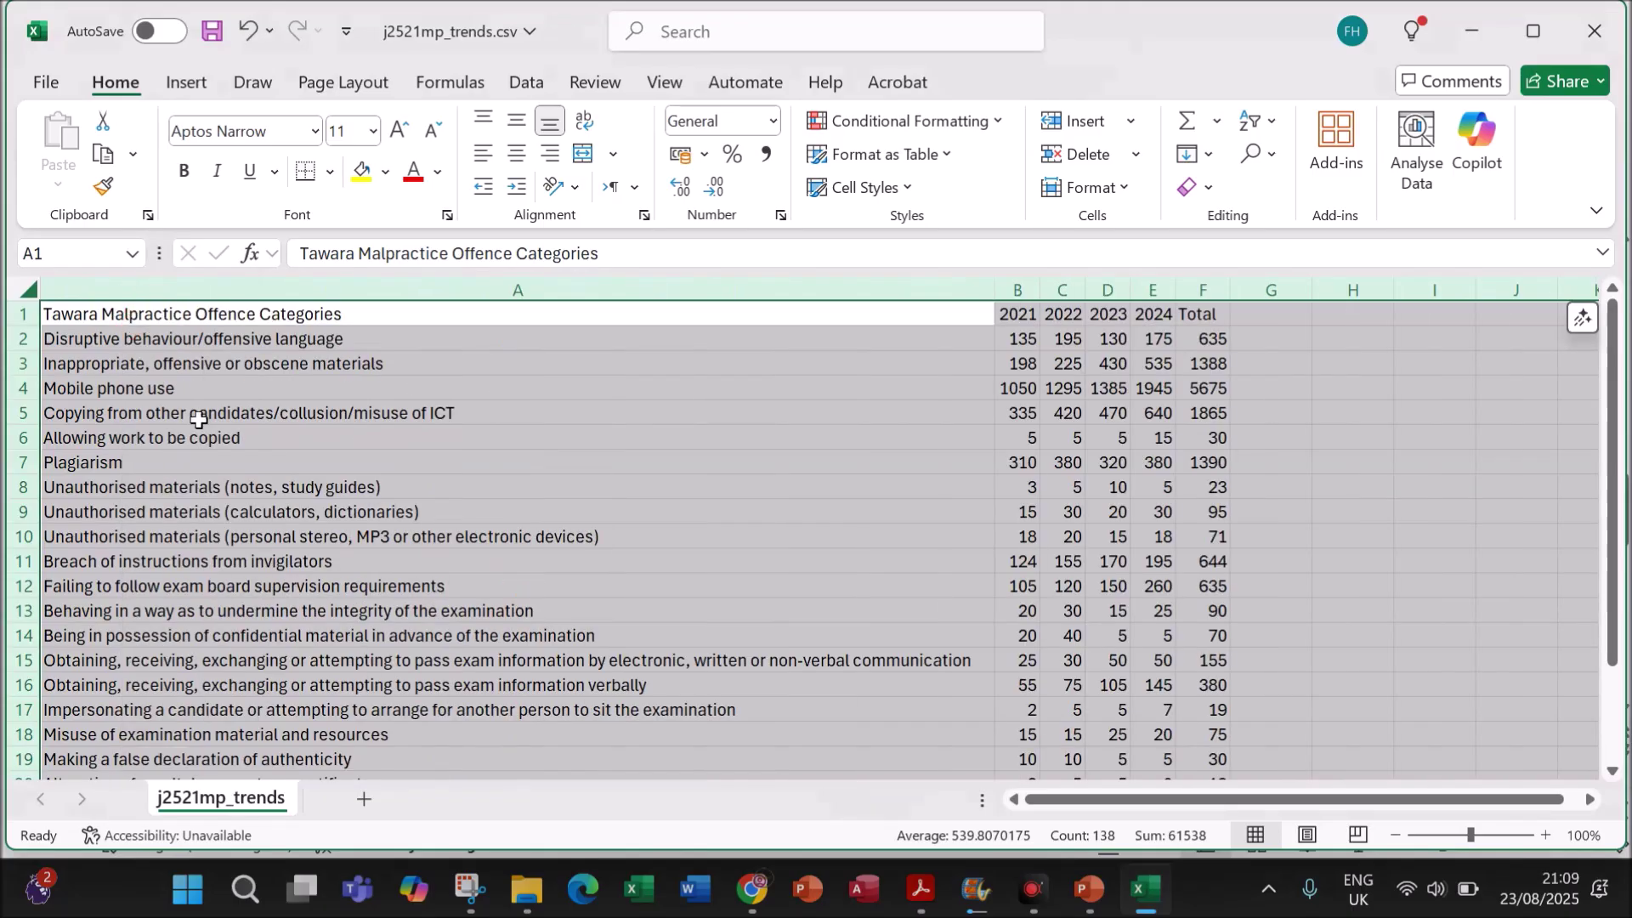
pyautogui.click(561, 661)
pyautogui.scroll(-3, 557, 655)
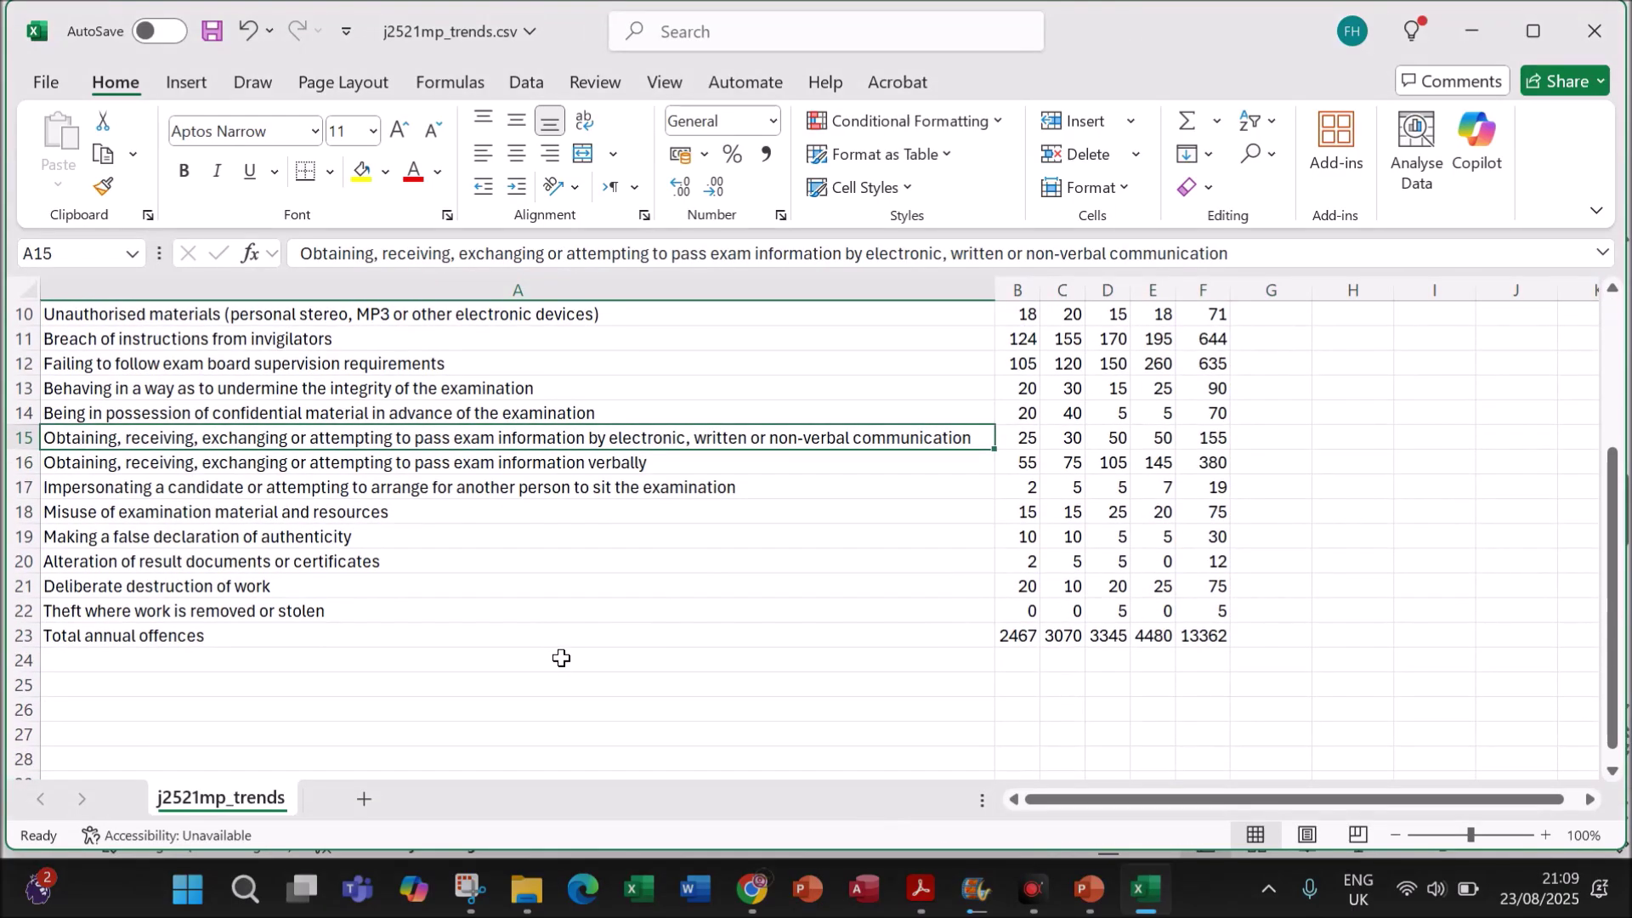
pyautogui.scroll(3, 558, 656)
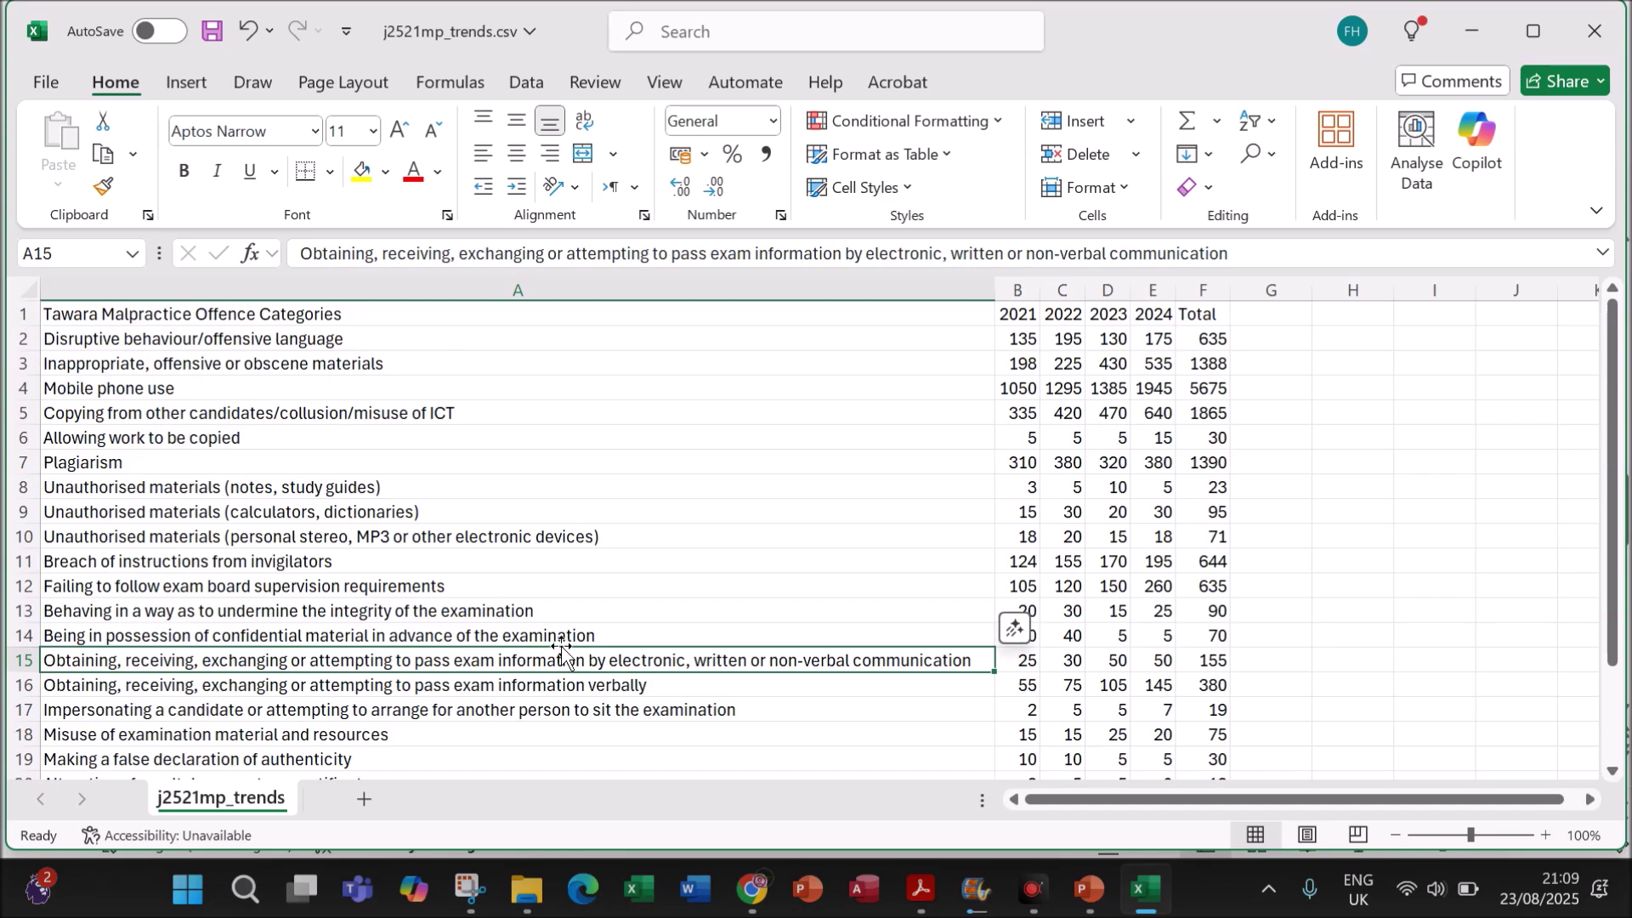
# - Select the Mobile phone use row A4:E4 and recheck the chart requirements
pyautogui.click(122, 394)
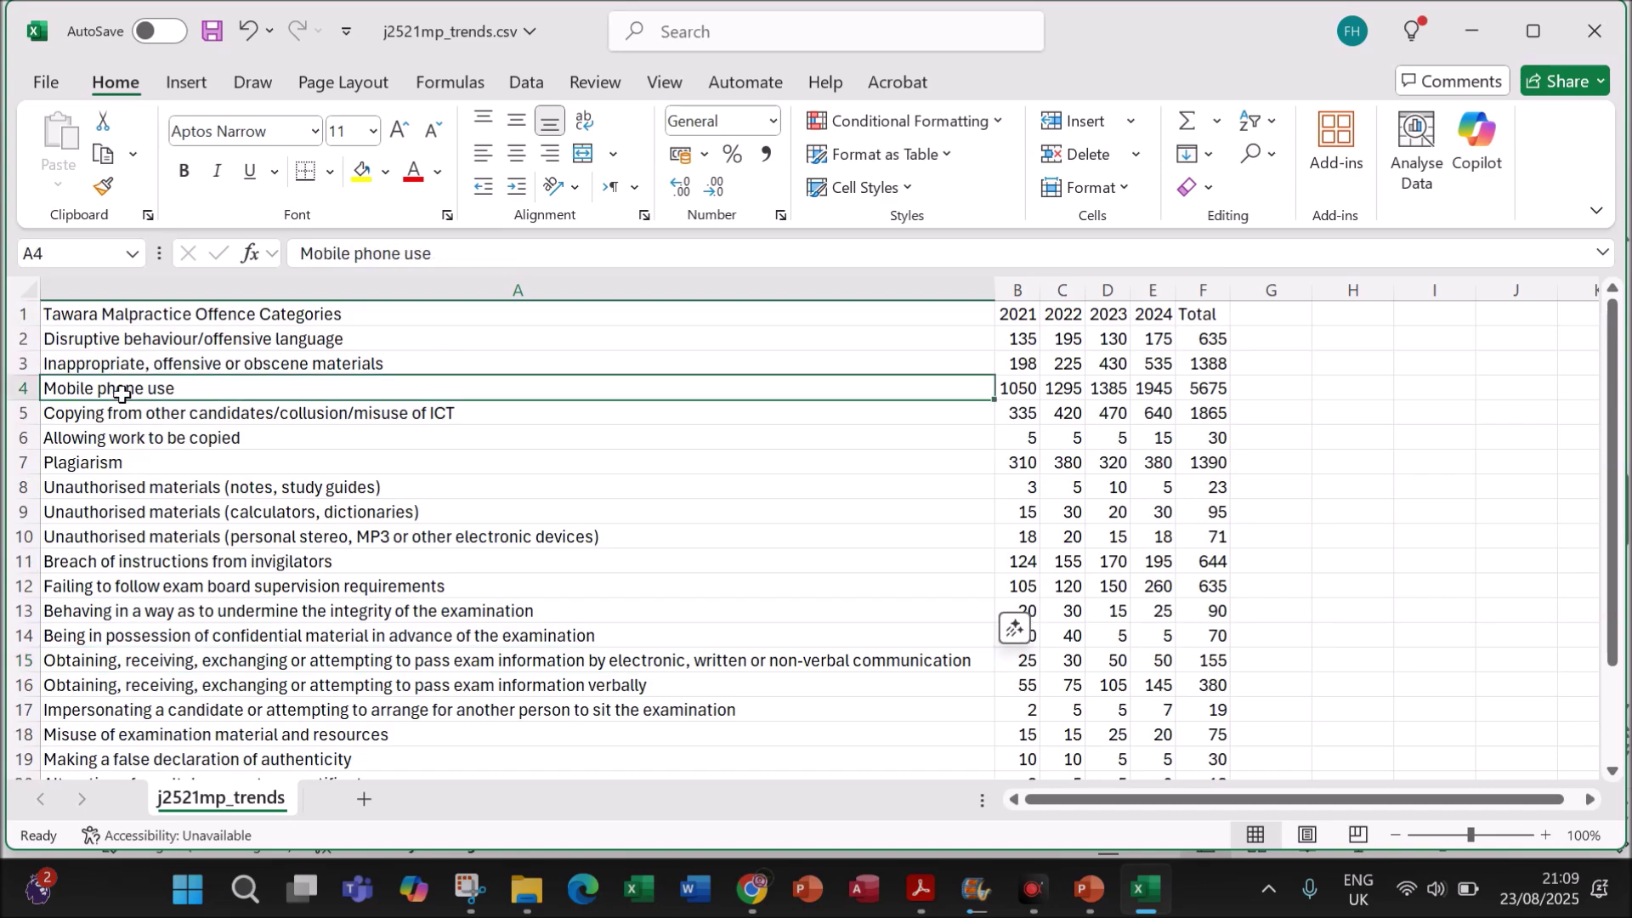
pyautogui.moveTo(125, 393); pyautogui.dragTo(1165, 390)
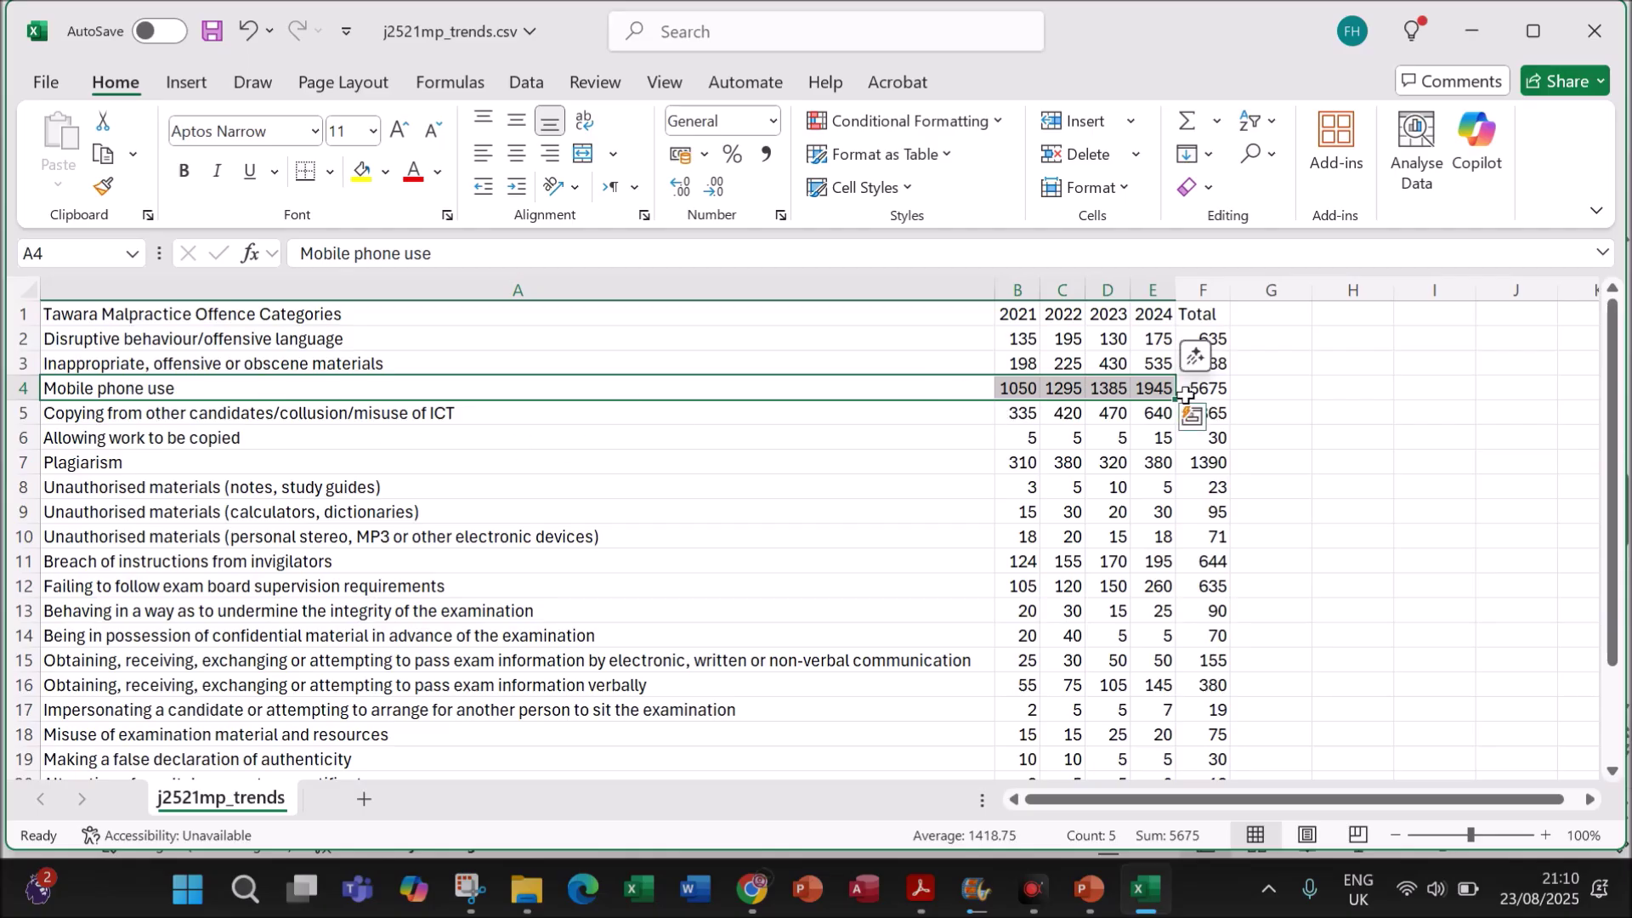
pyautogui.click(922, 890)
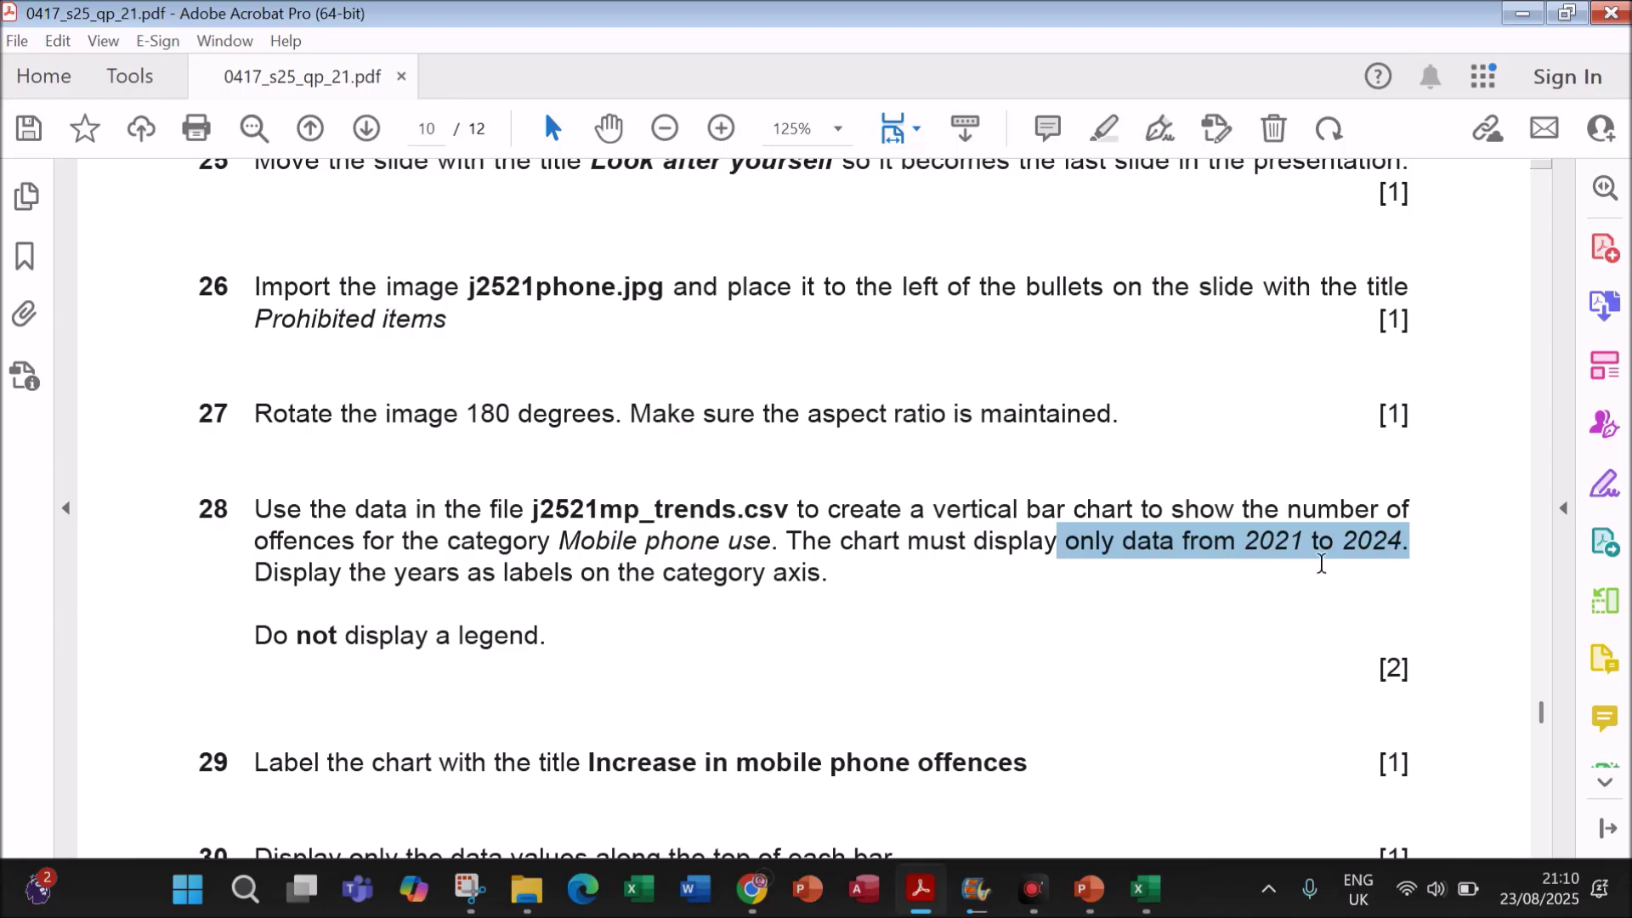
pyautogui.moveTo(1136, 879)
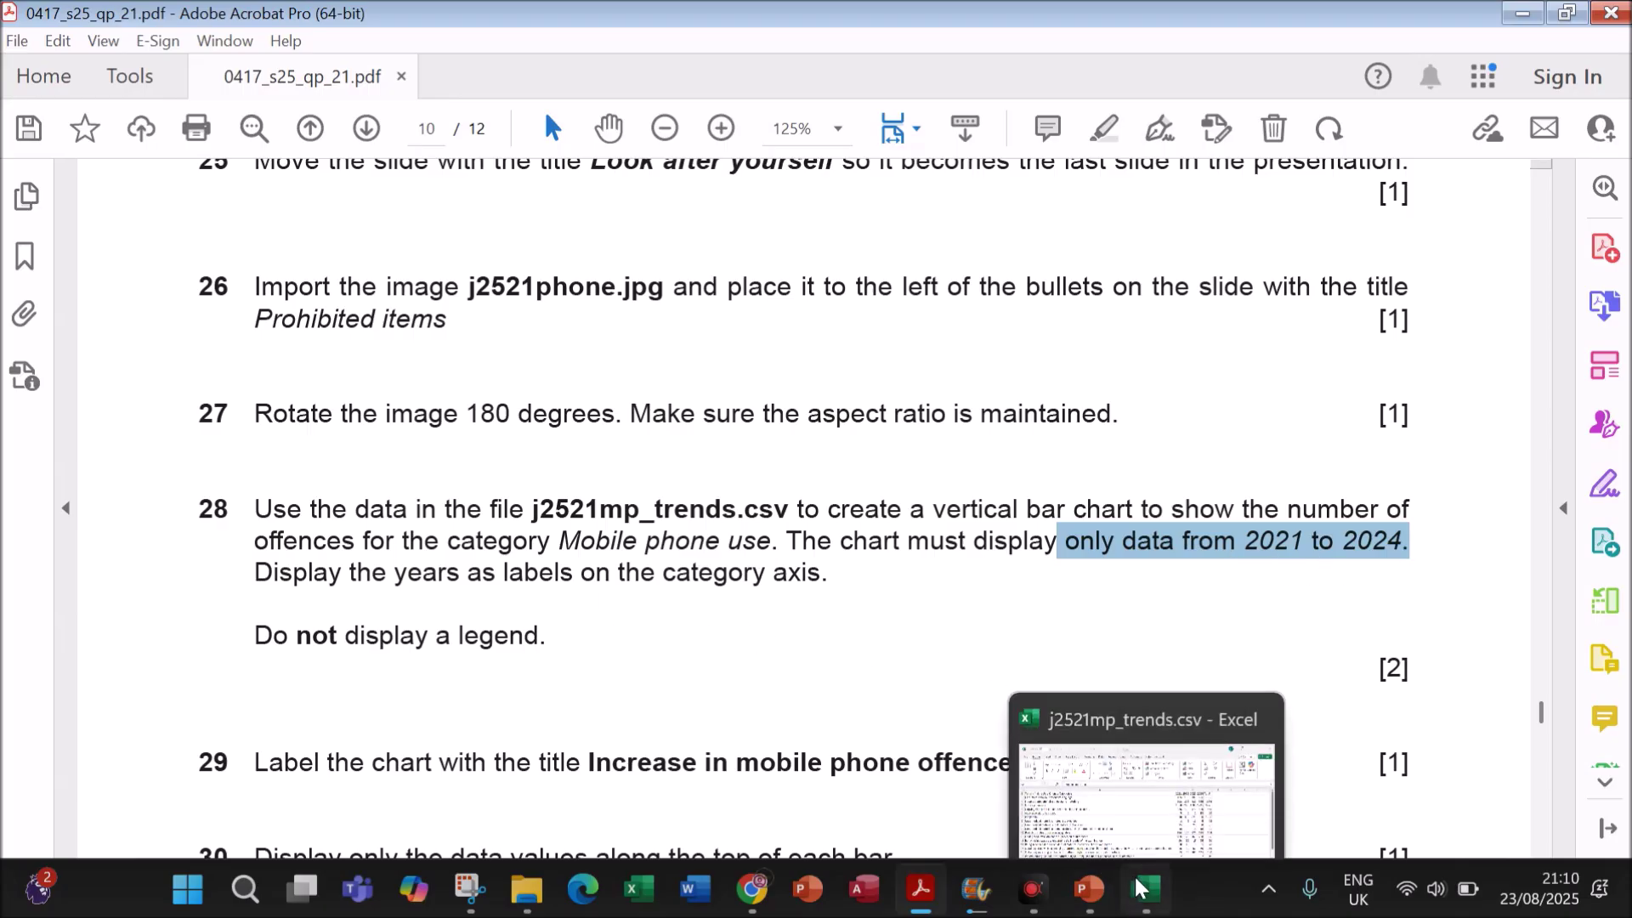
# - Insert a 2-D clustered column chart of the Mobile phone use figures
pyautogui.click(1134, 875)
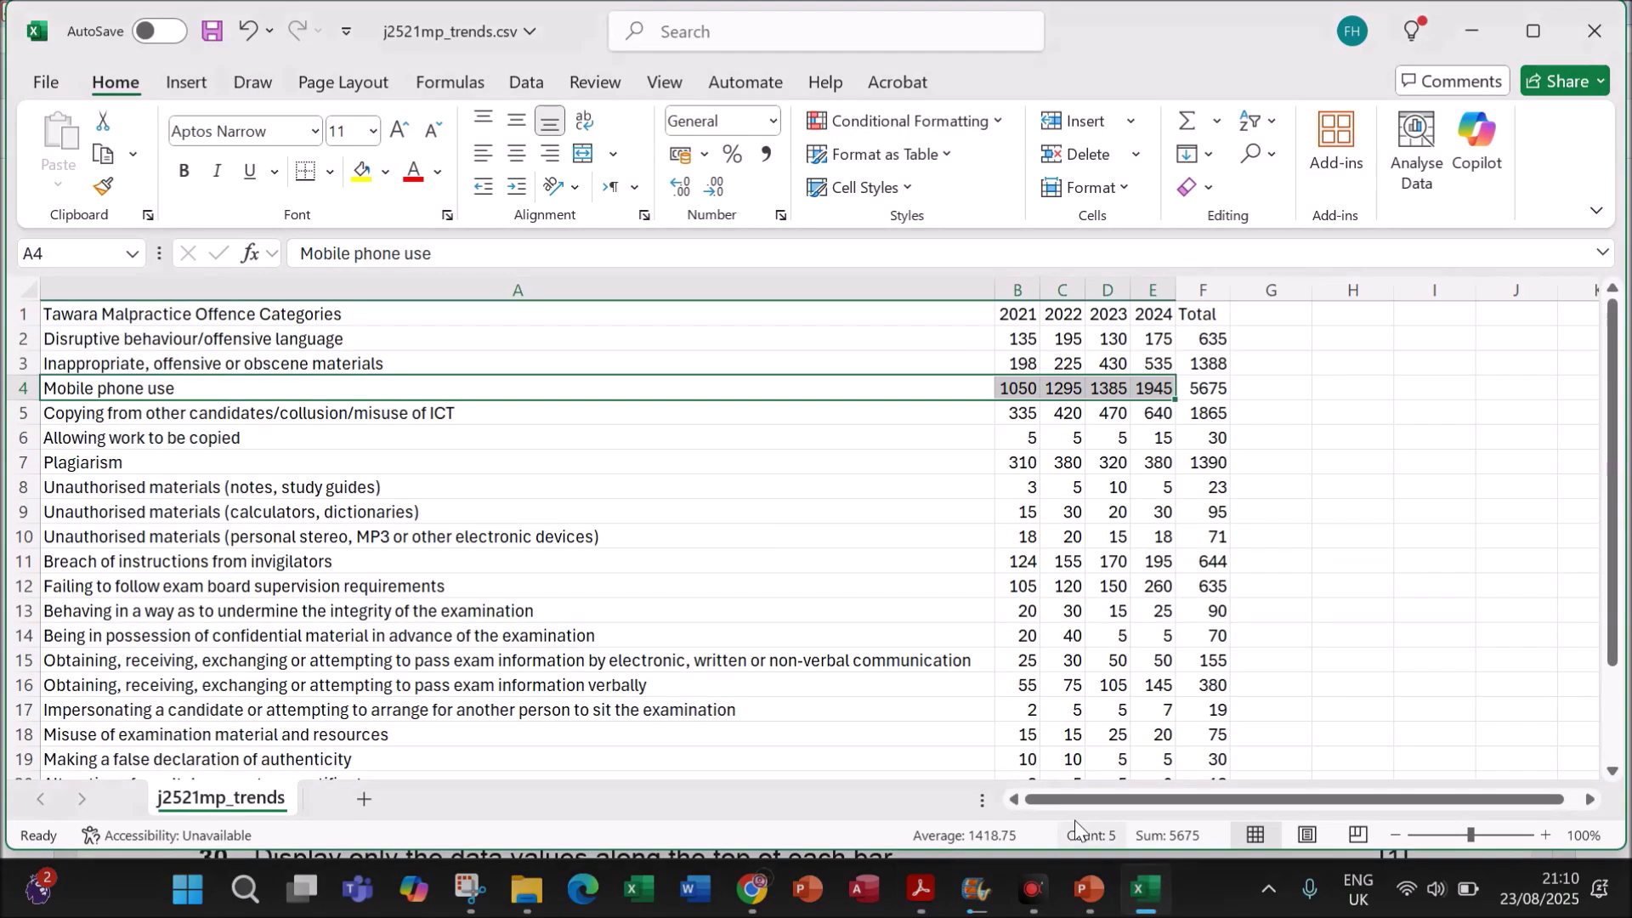
pyautogui.click(192, 85)
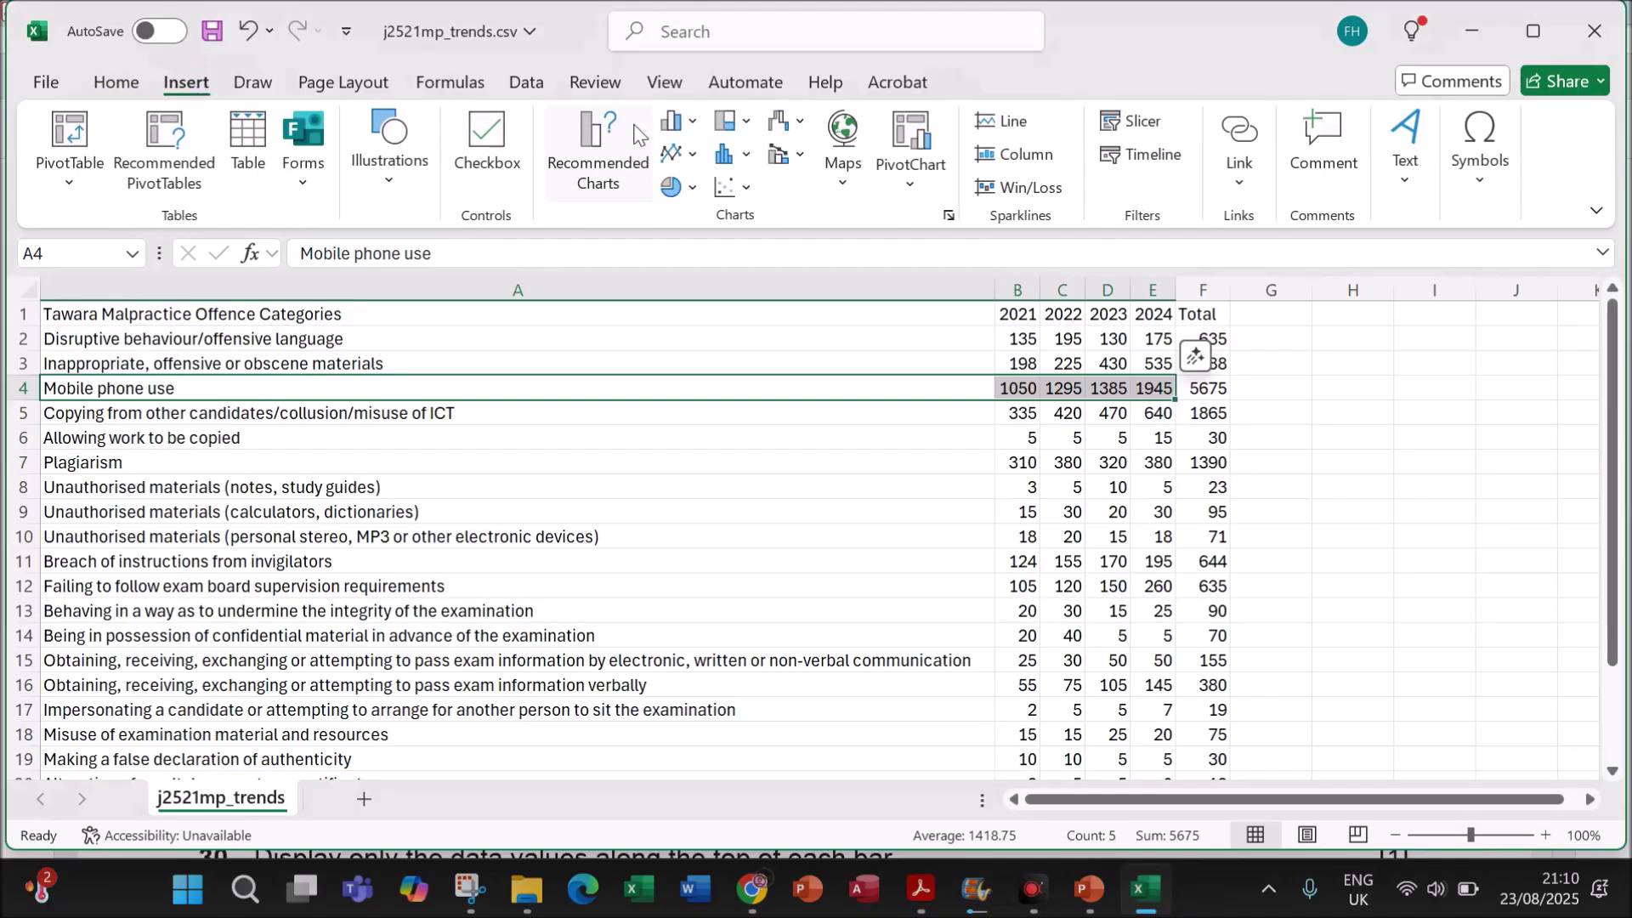
pyautogui.click(680, 121)
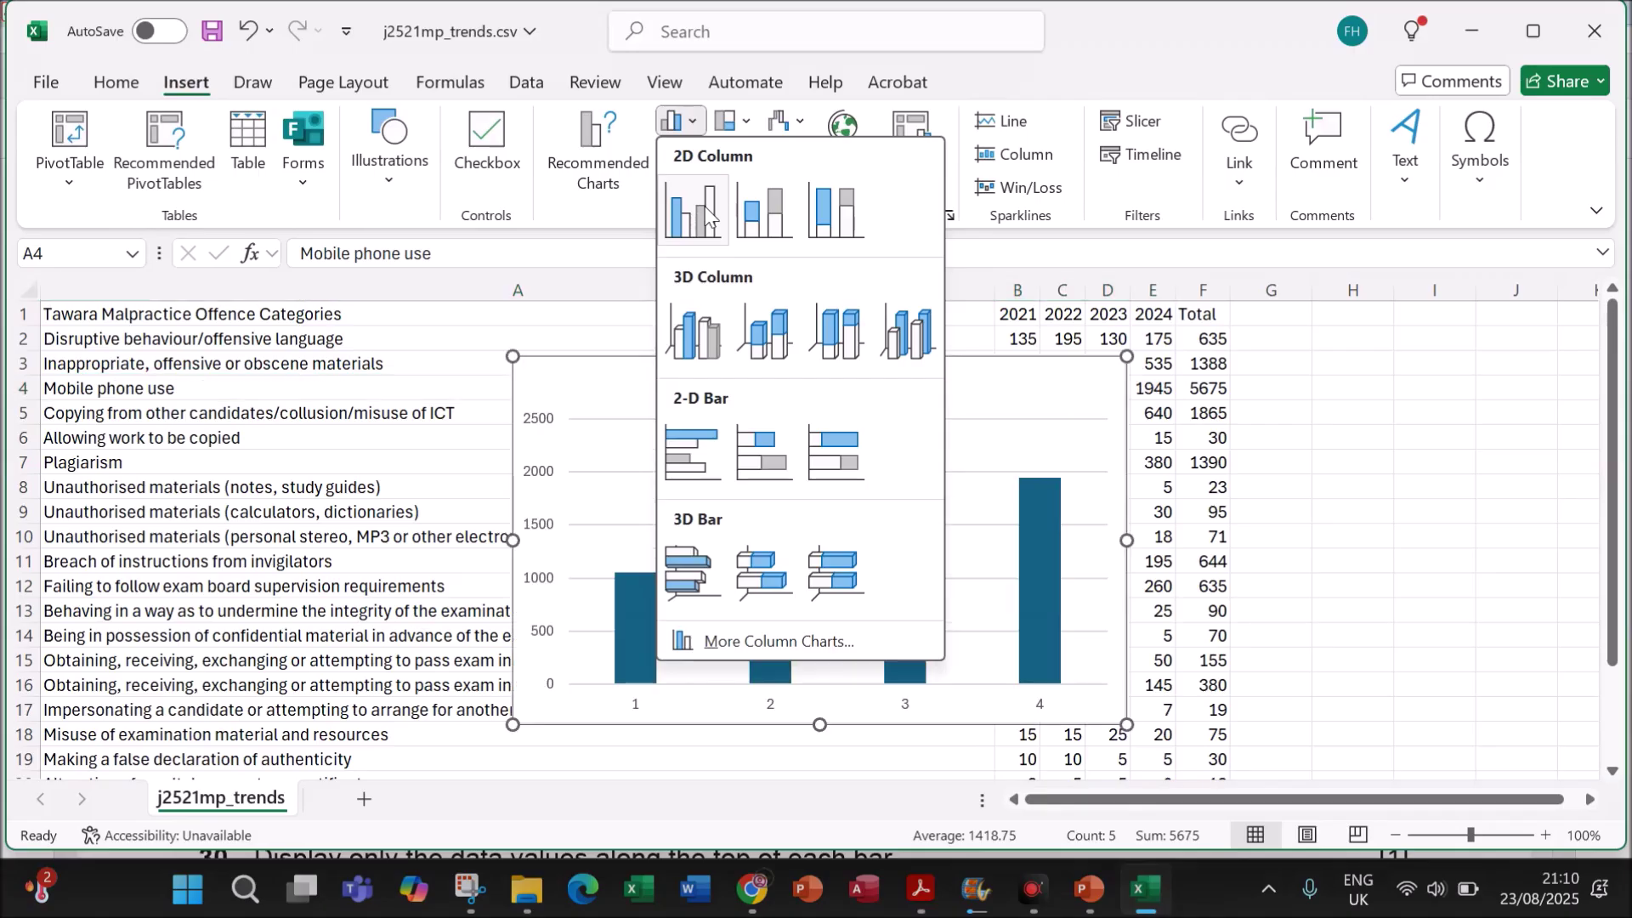
pyautogui.click(706, 209)
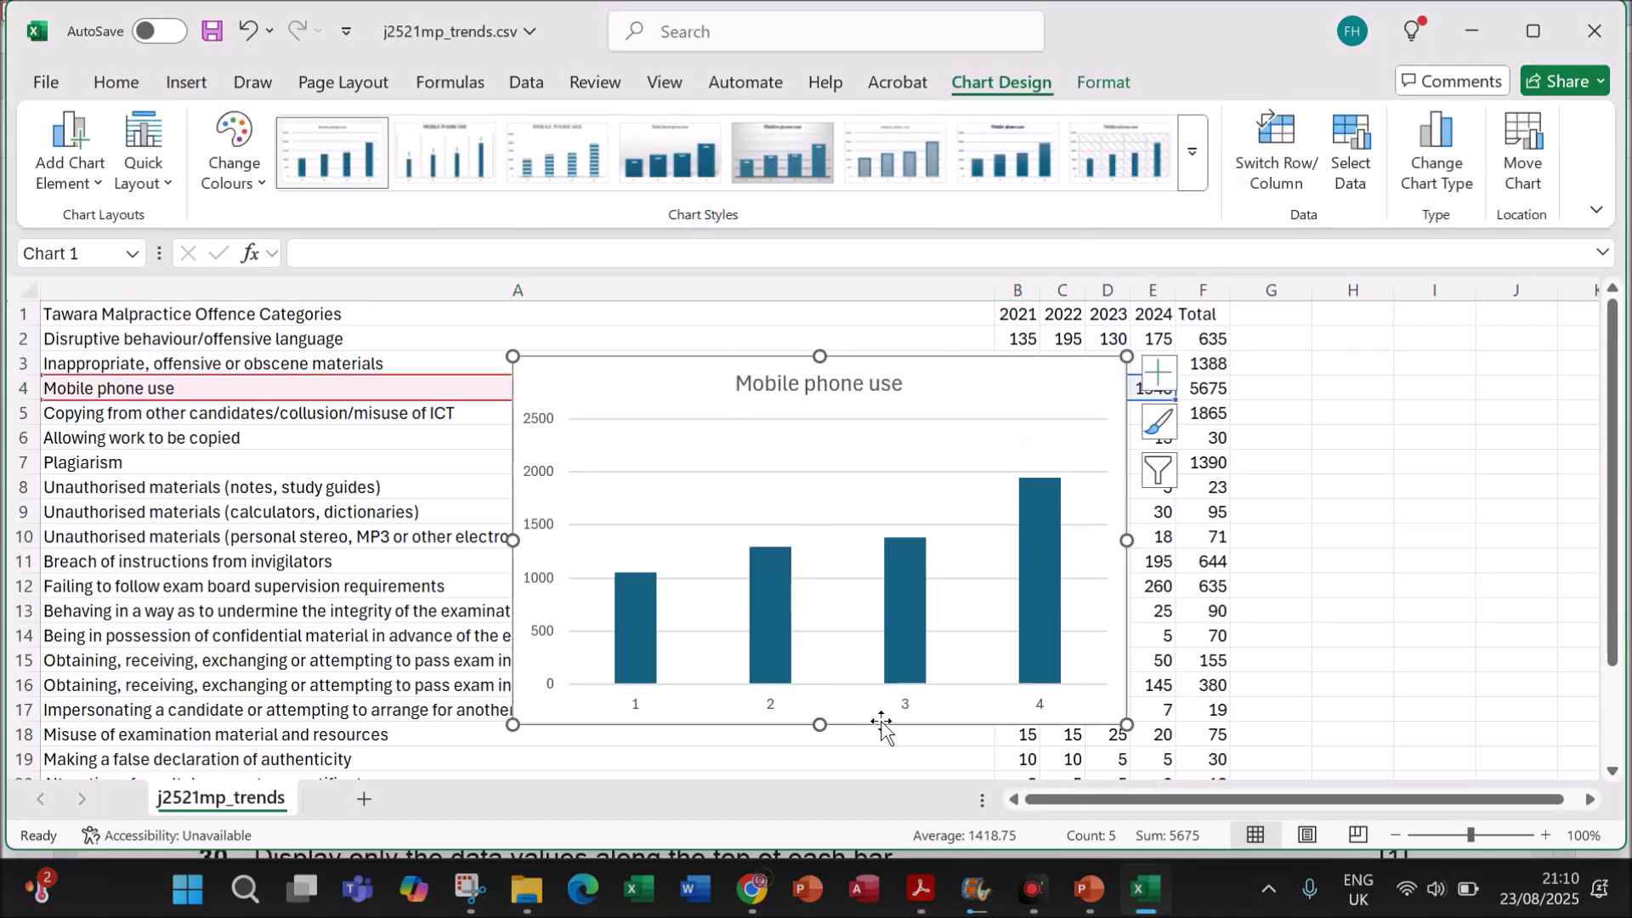
# - Highlight the category axis labelling requirement in the question paper, then return to the chart
pyautogui.click(910, 907)
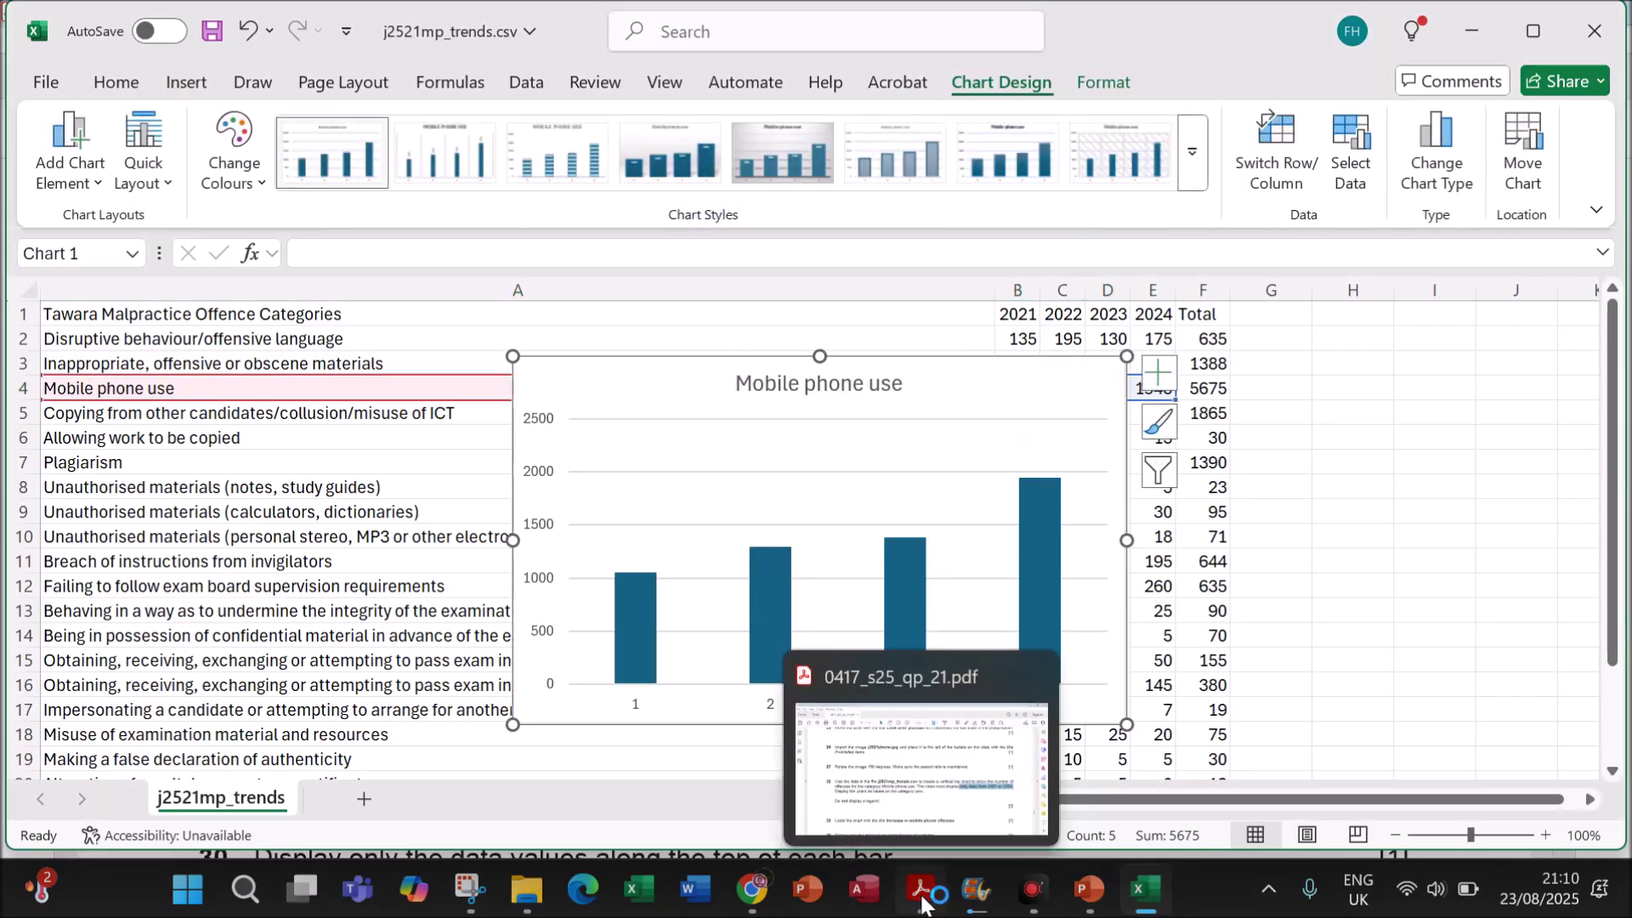
pyautogui.click(802, 703)
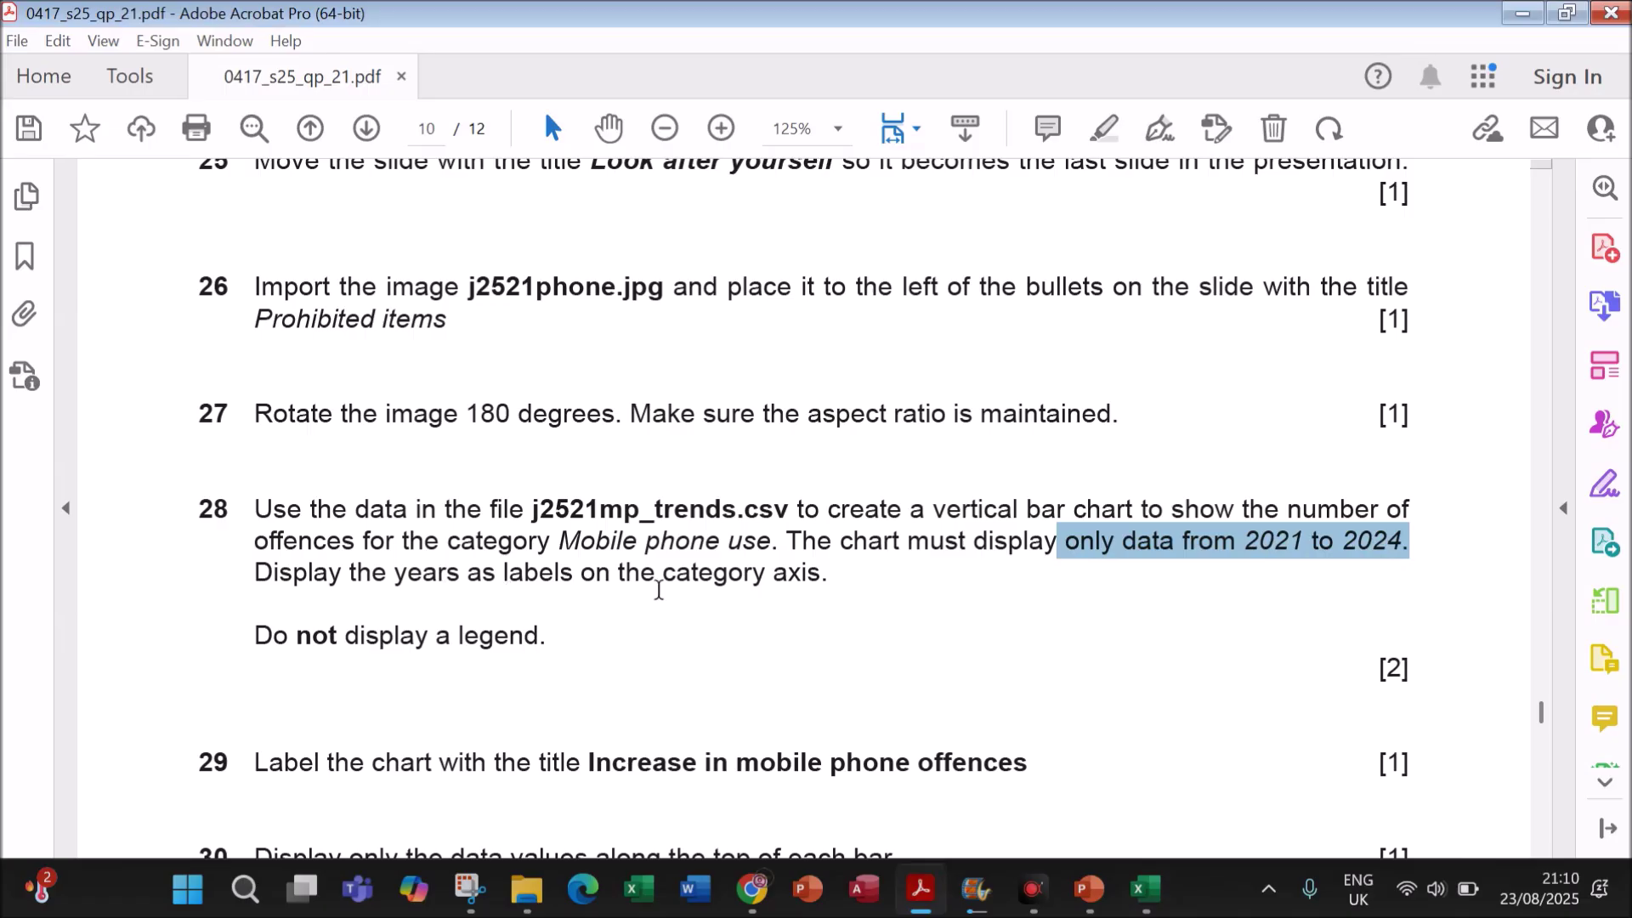
pyautogui.moveTo(504, 573); pyautogui.dragTo(821, 576)
pyautogui.click(1089, 889)
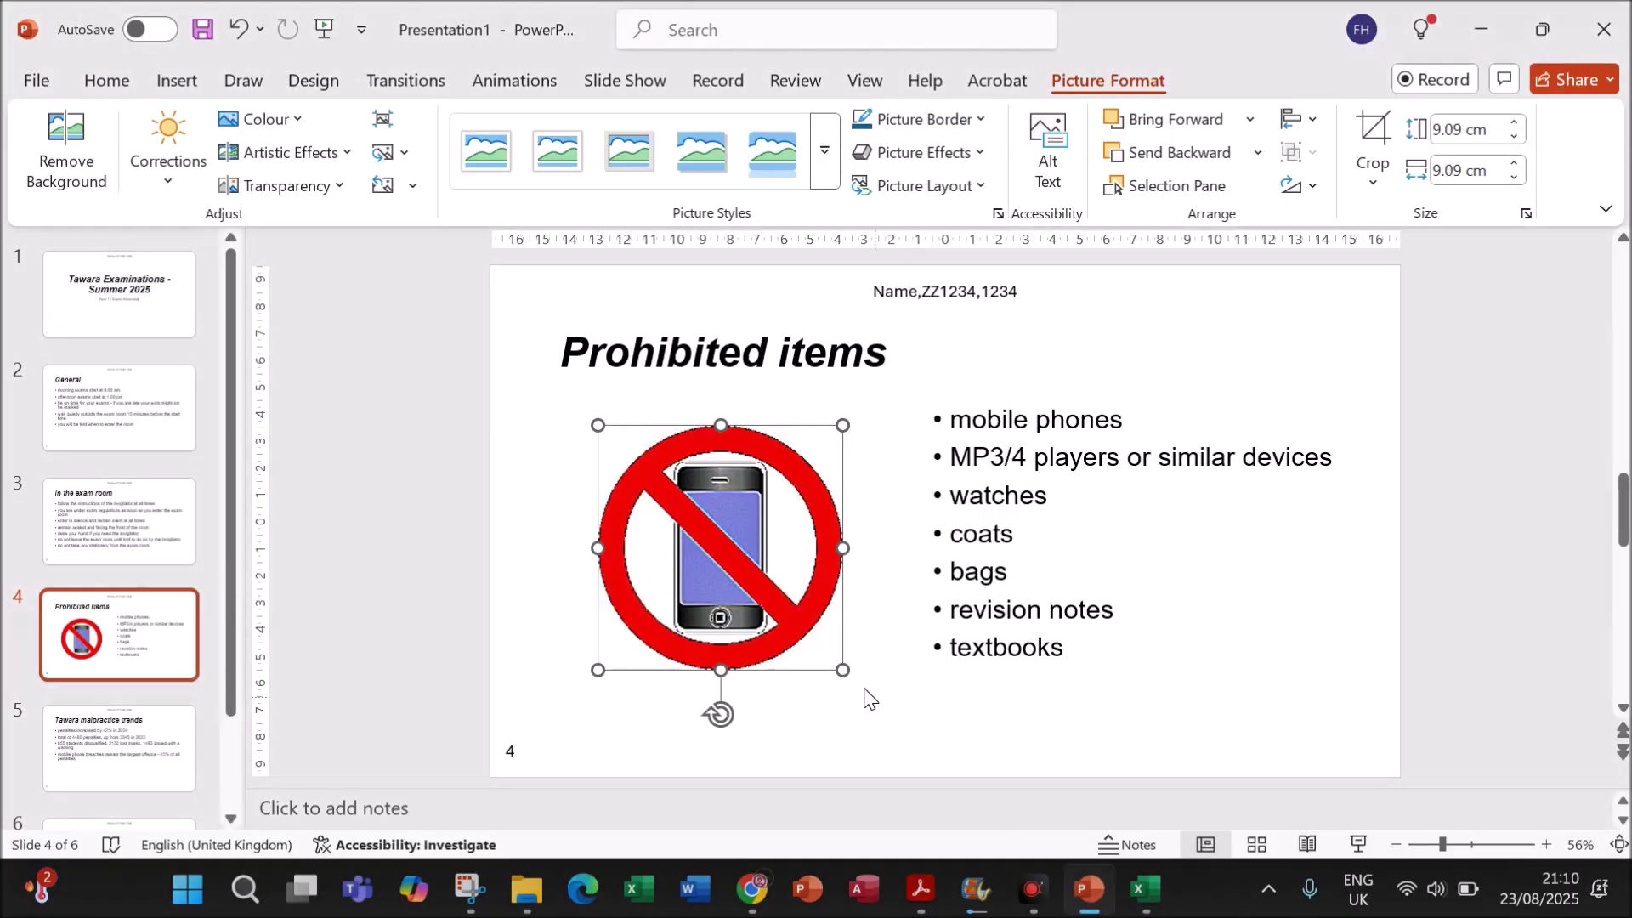
pyautogui.click(1143, 889)
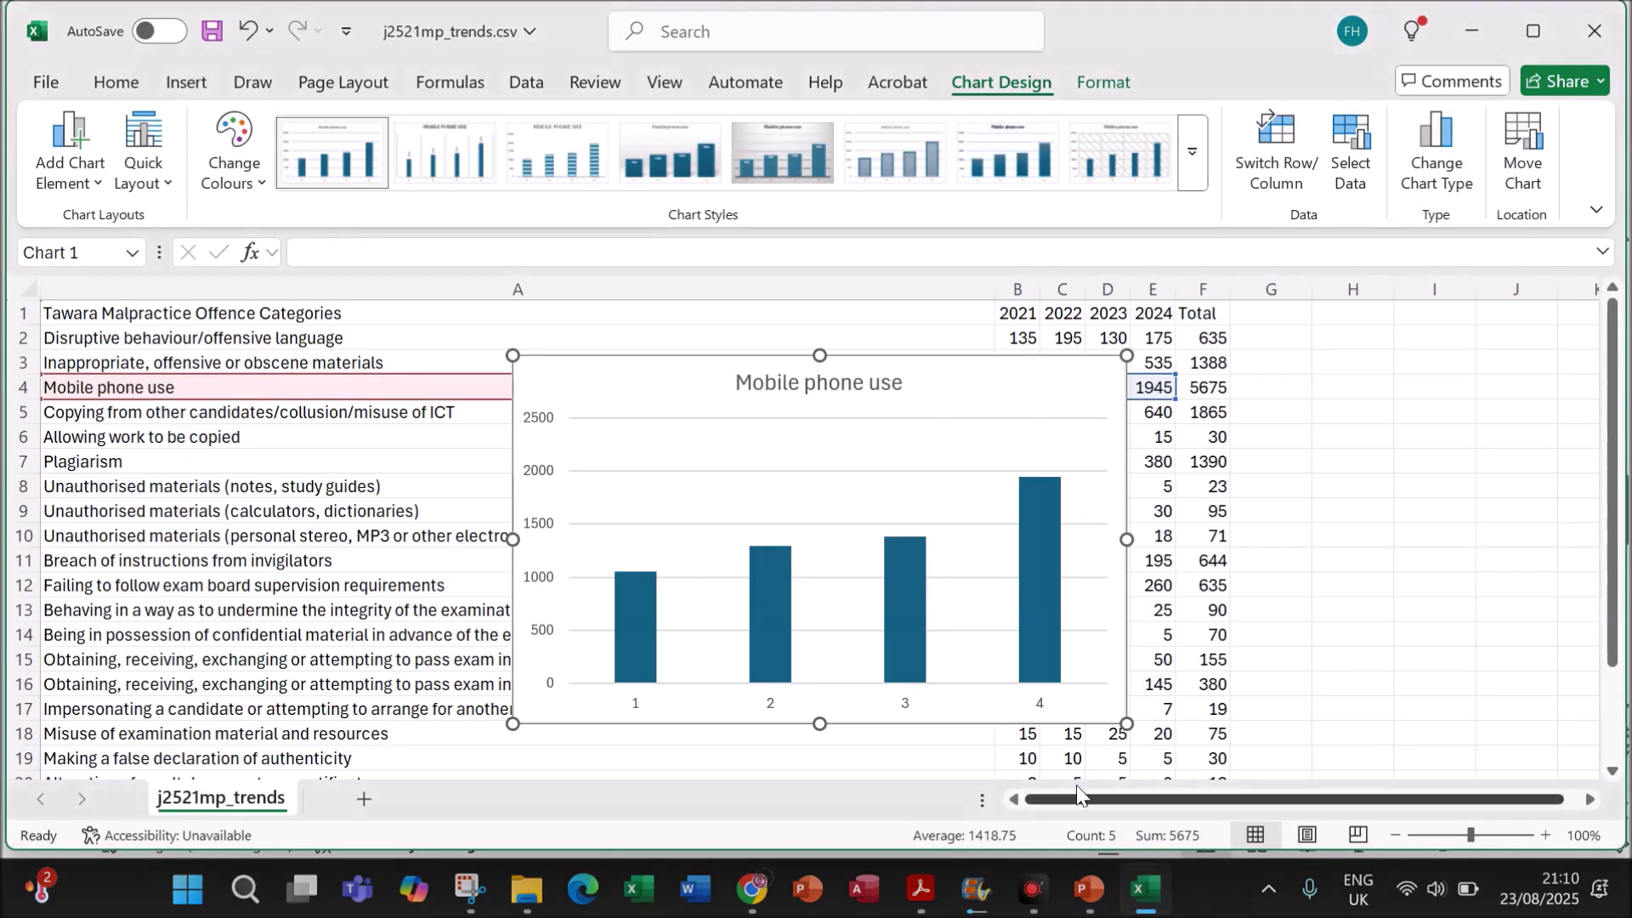
# - Set the chart's horizontal axis labels to the years in B1:E1 via Select Data
pyautogui.click(772, 707)
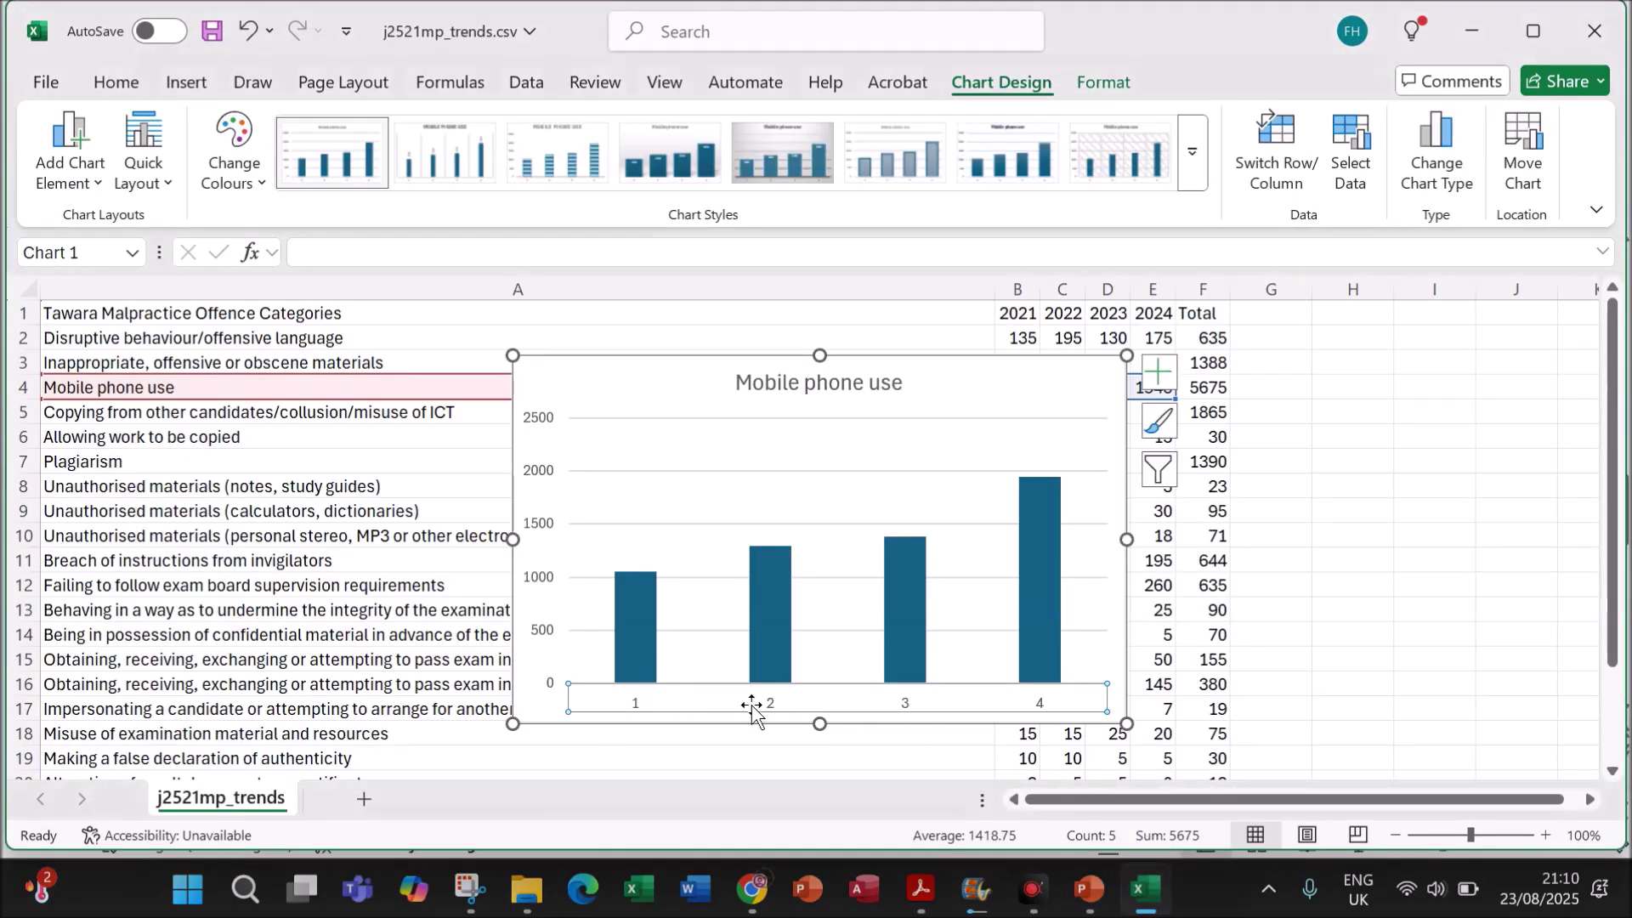
pyautogui.rightClick(906, 708)
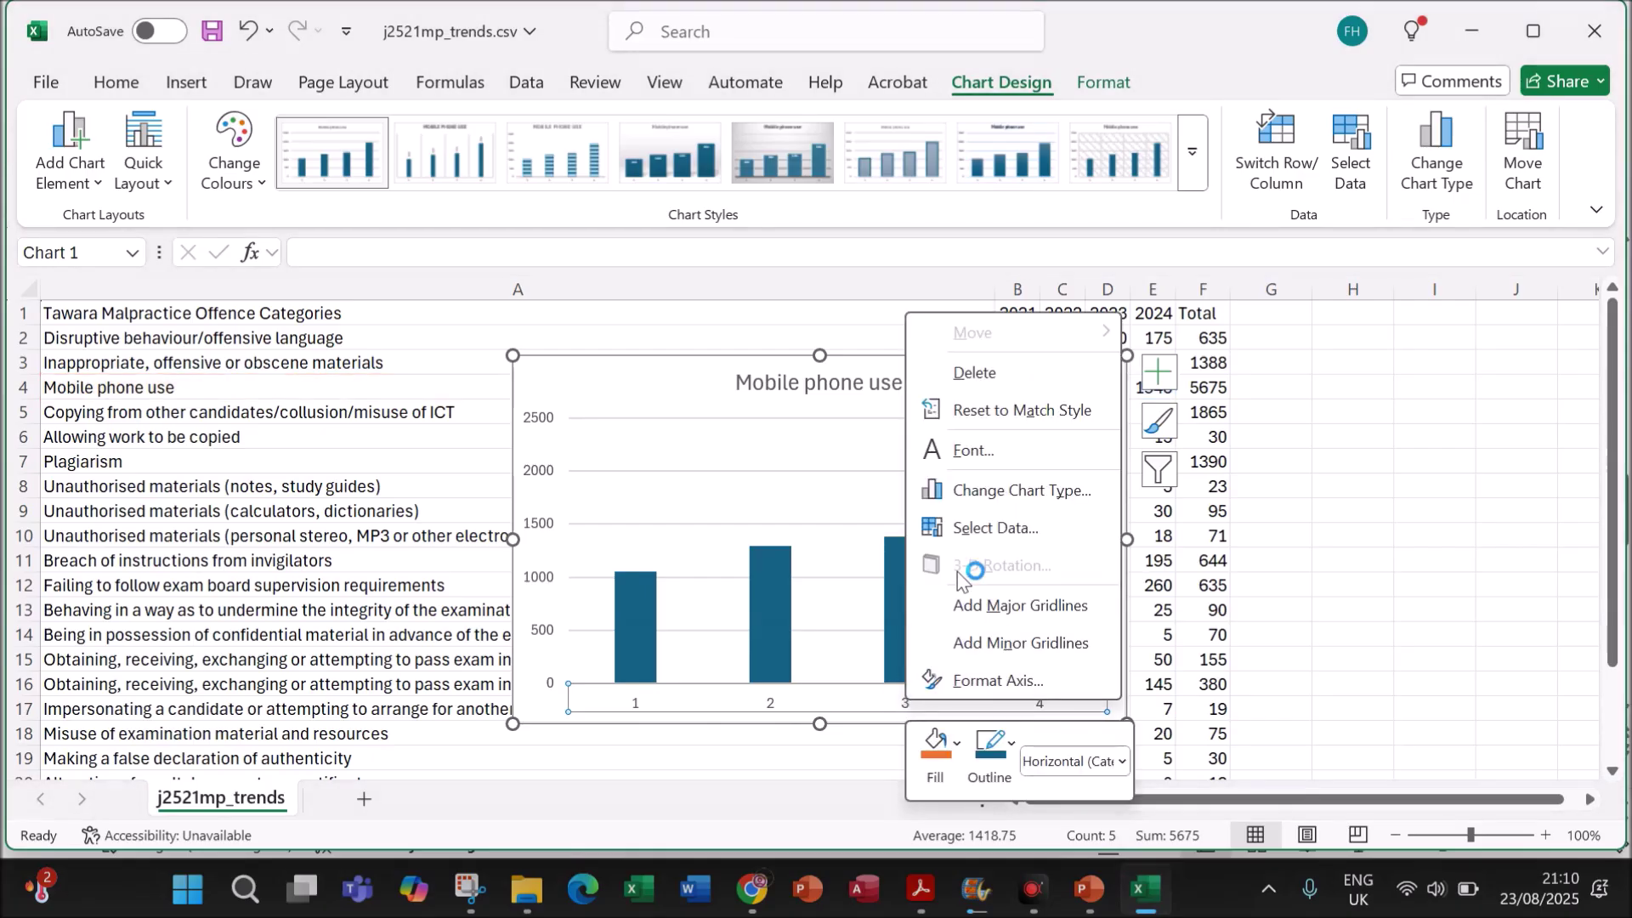
pyautogui.click(969, 531)
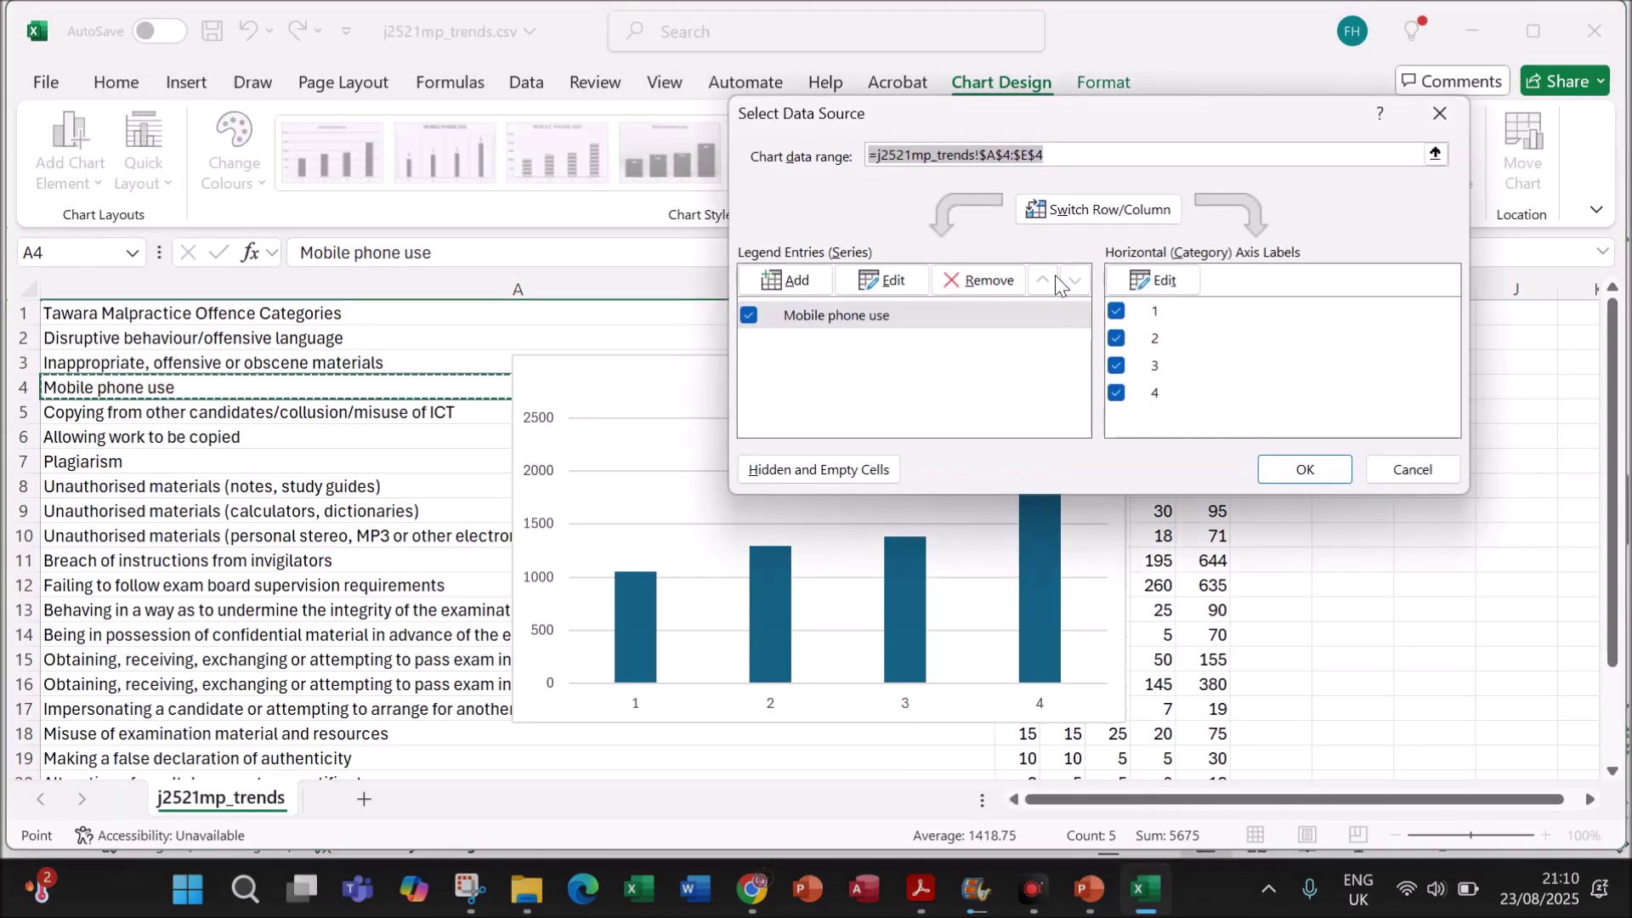
pyautogui.moveTo(1110, 116); pyautogui.dragTo(676, 220)
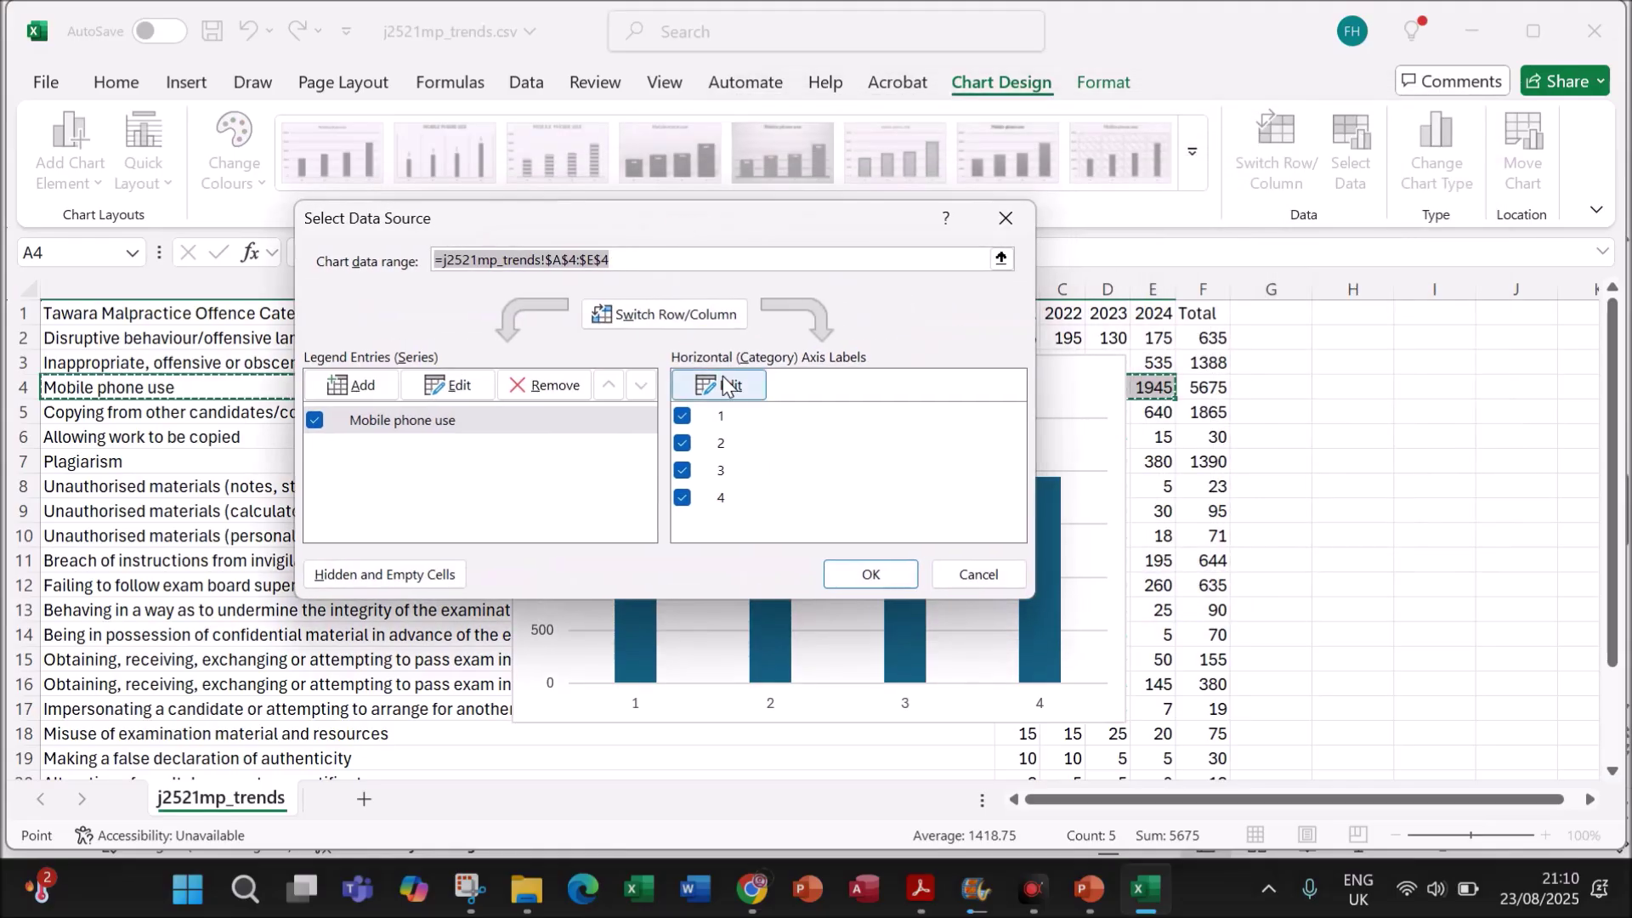
pyautogui.click(727, 389)
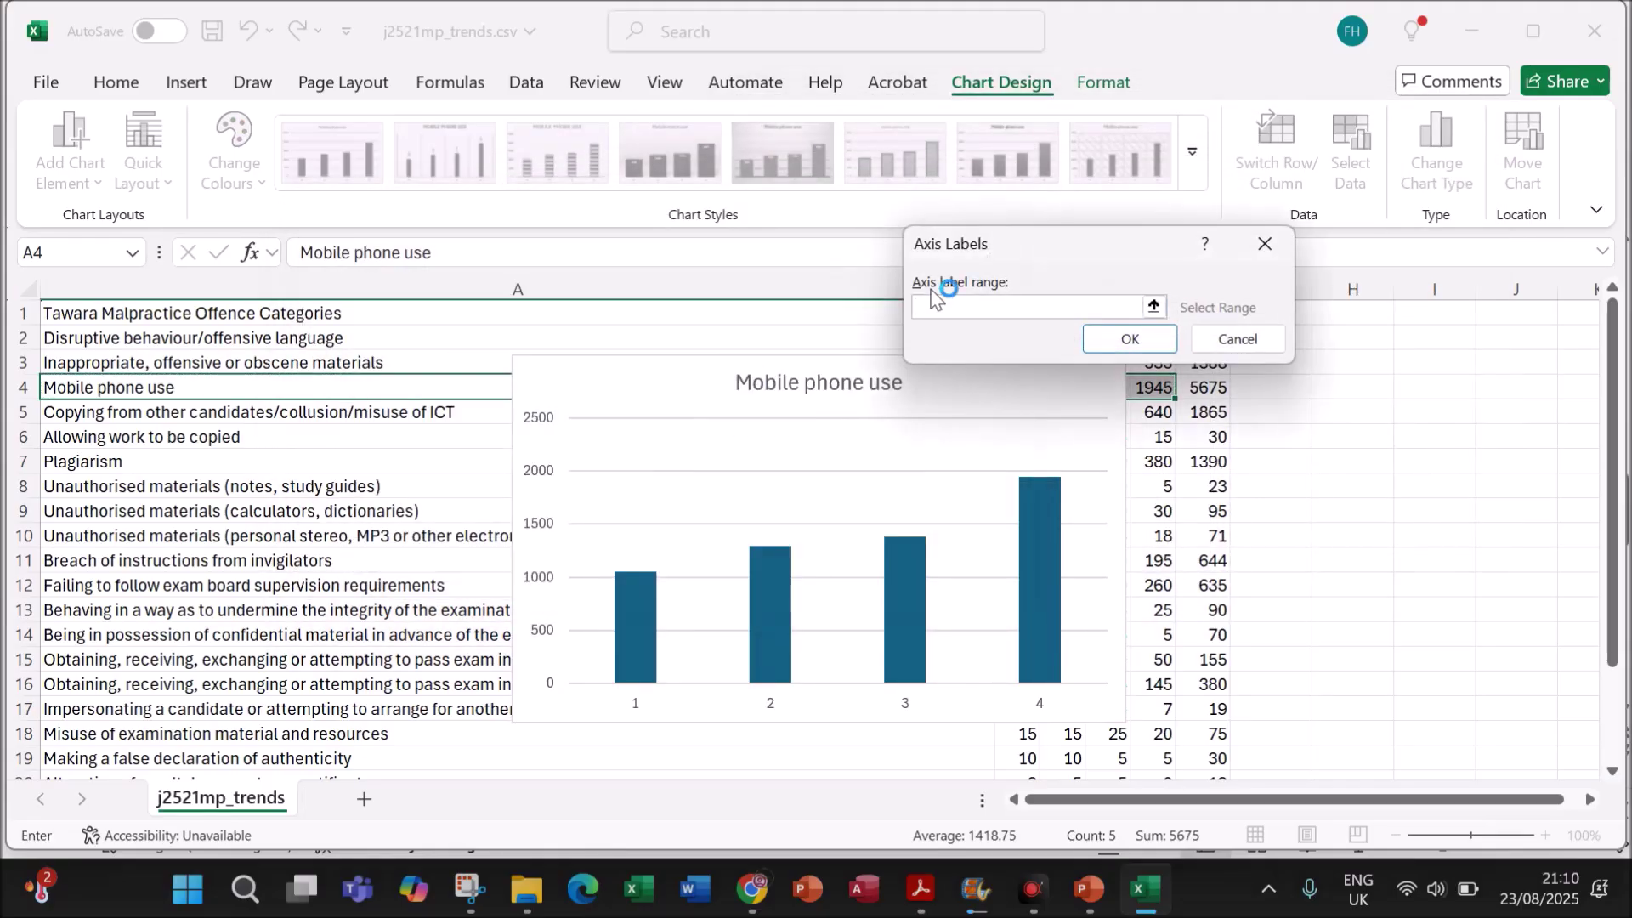
pyautogui.moveTo(1051, 244); pyautogui.dragTo(611, 429)
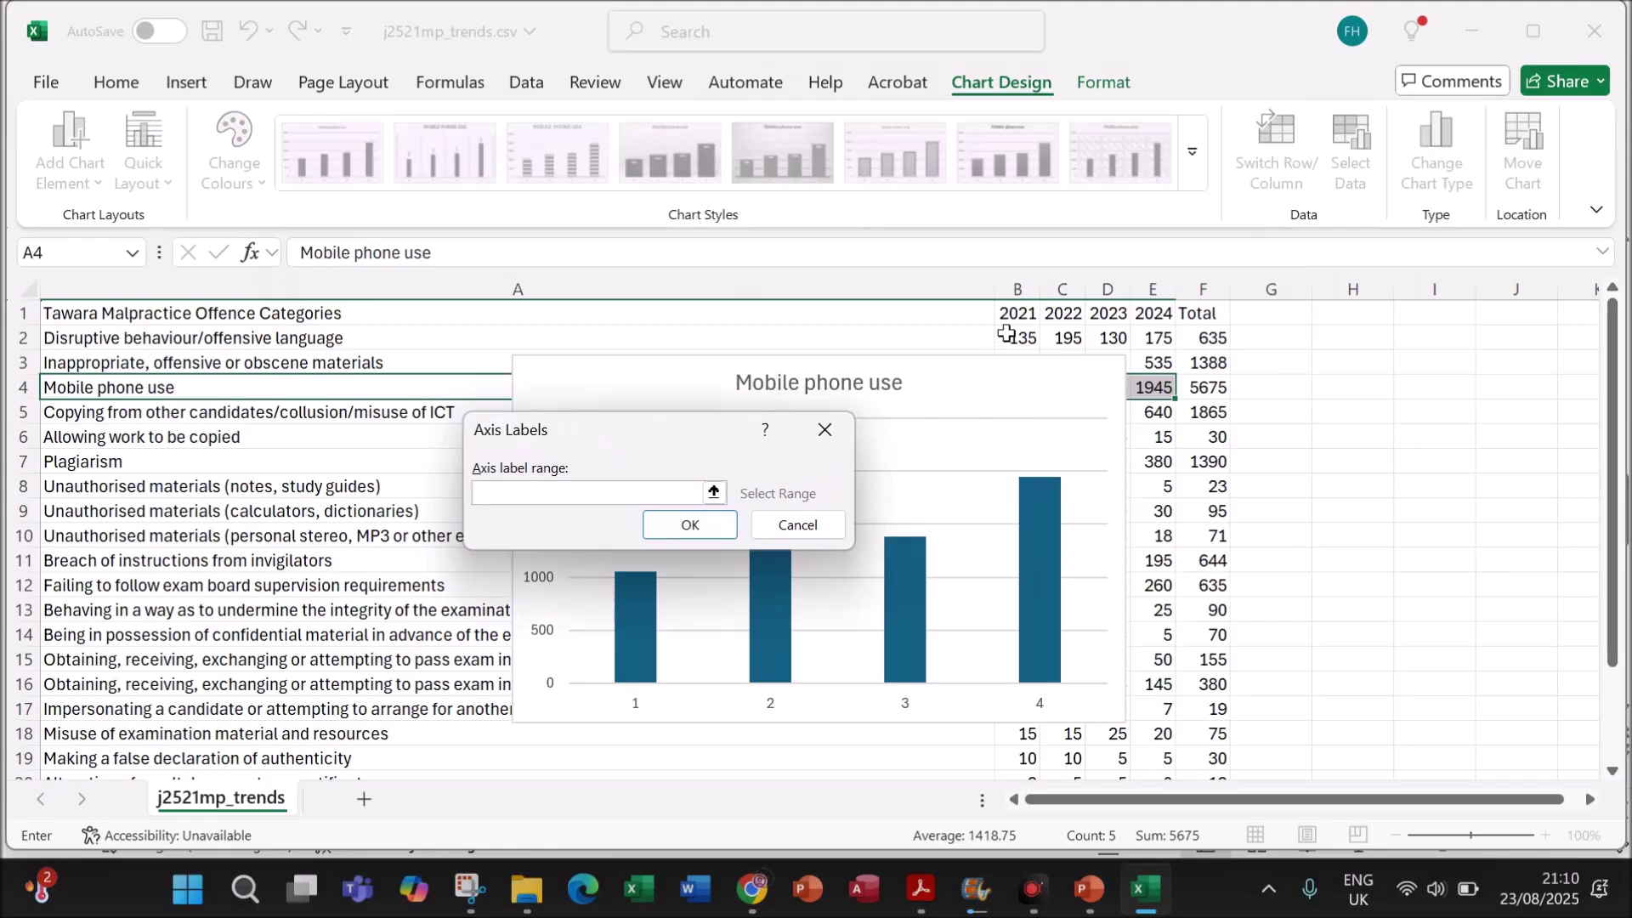
pyautogui.moveTo(1016, 314); pyautogui.dragTo(1134, 308)
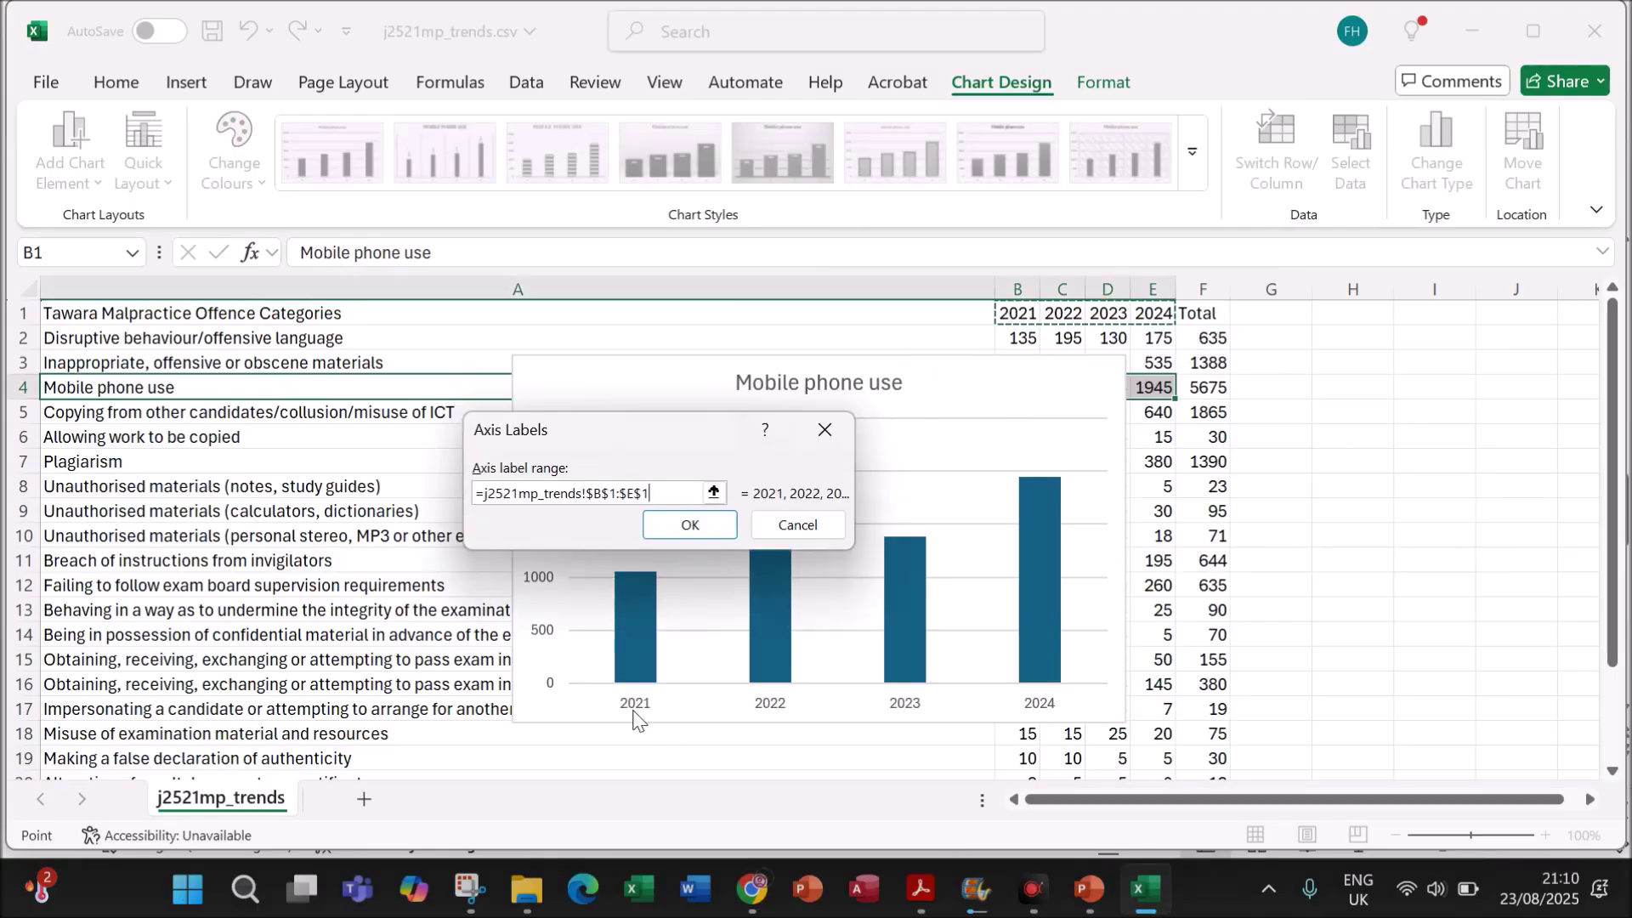
pyautogui.click(705, 527)
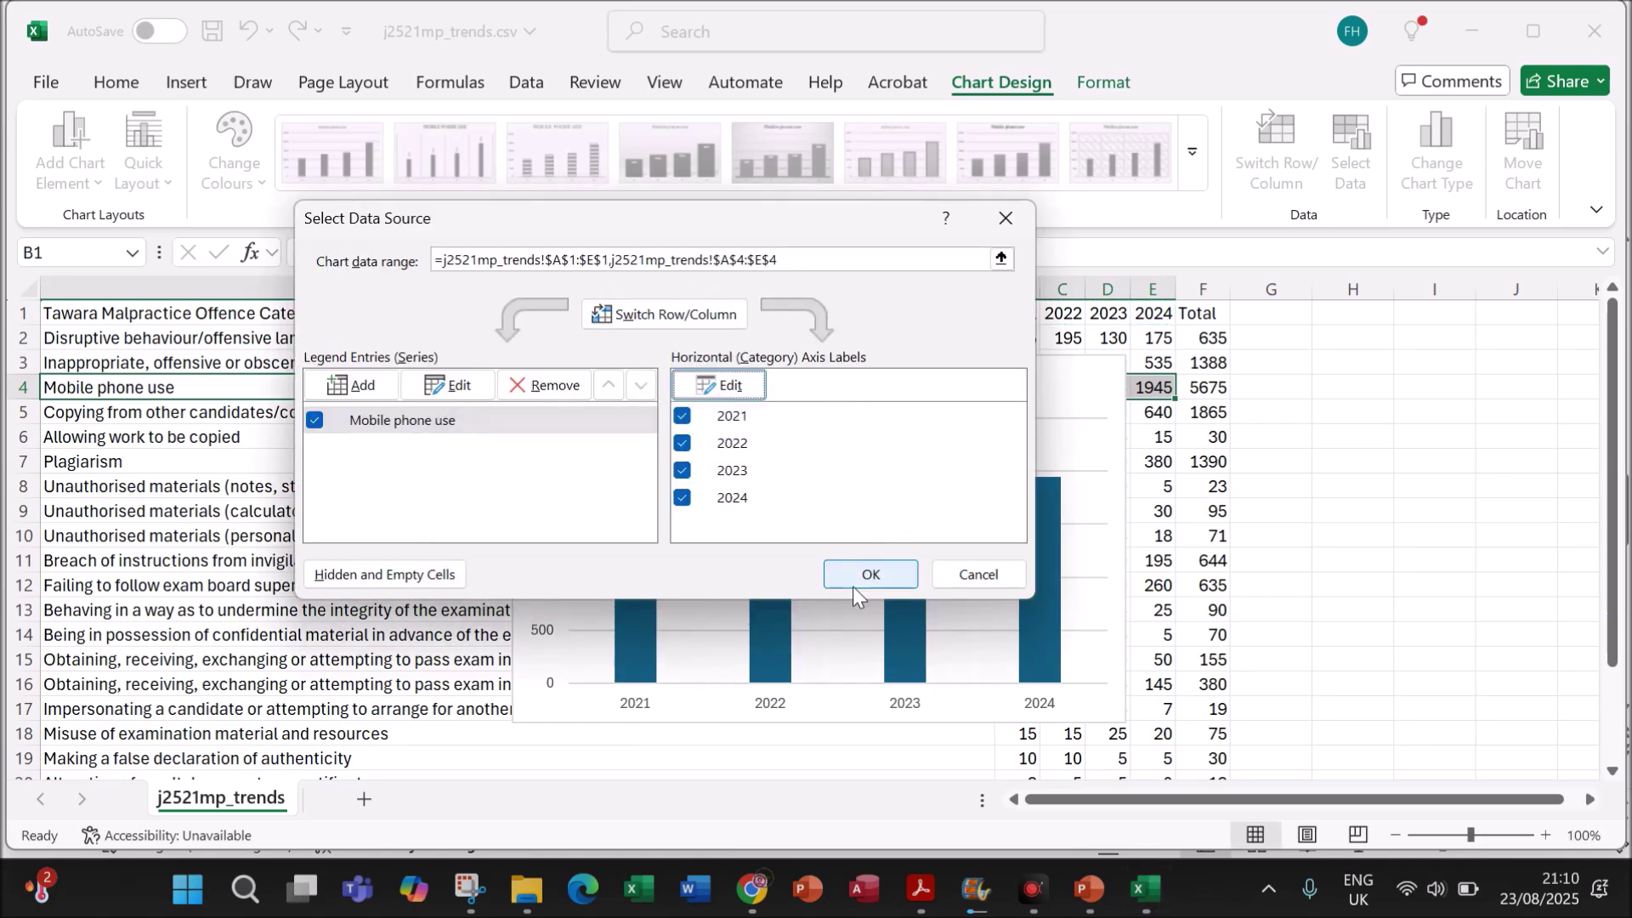
pyautogui.click(848, 577)
# - Read further down the question paper and return to the chart
pyautogui.click(922, 889)
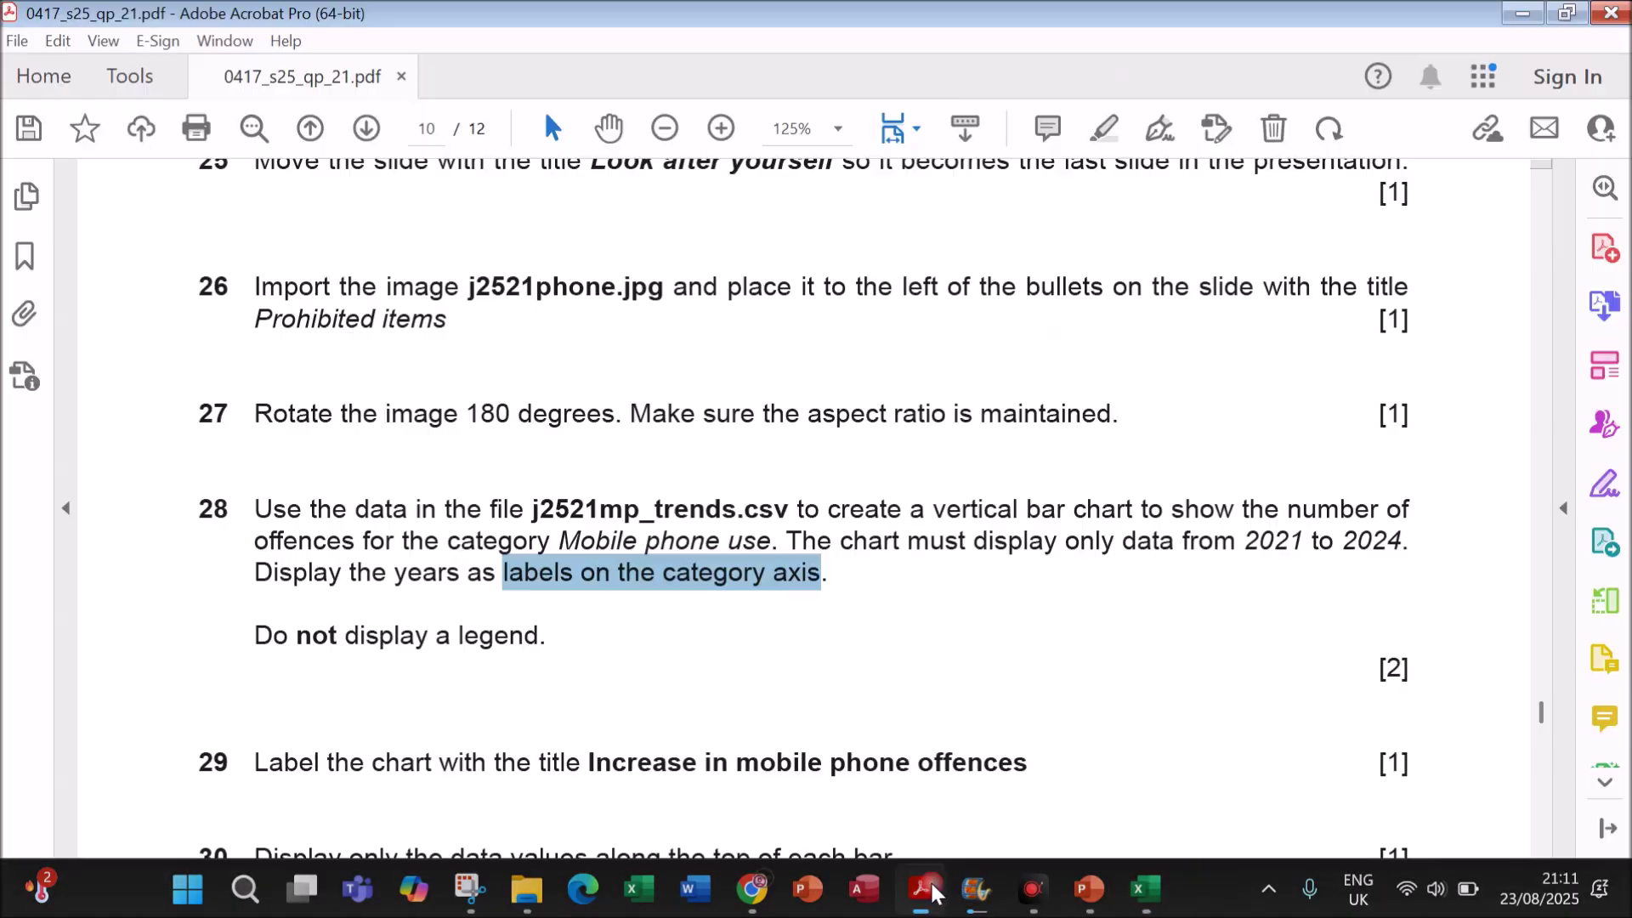
pyautogui.scroll(-3, 661, 629)
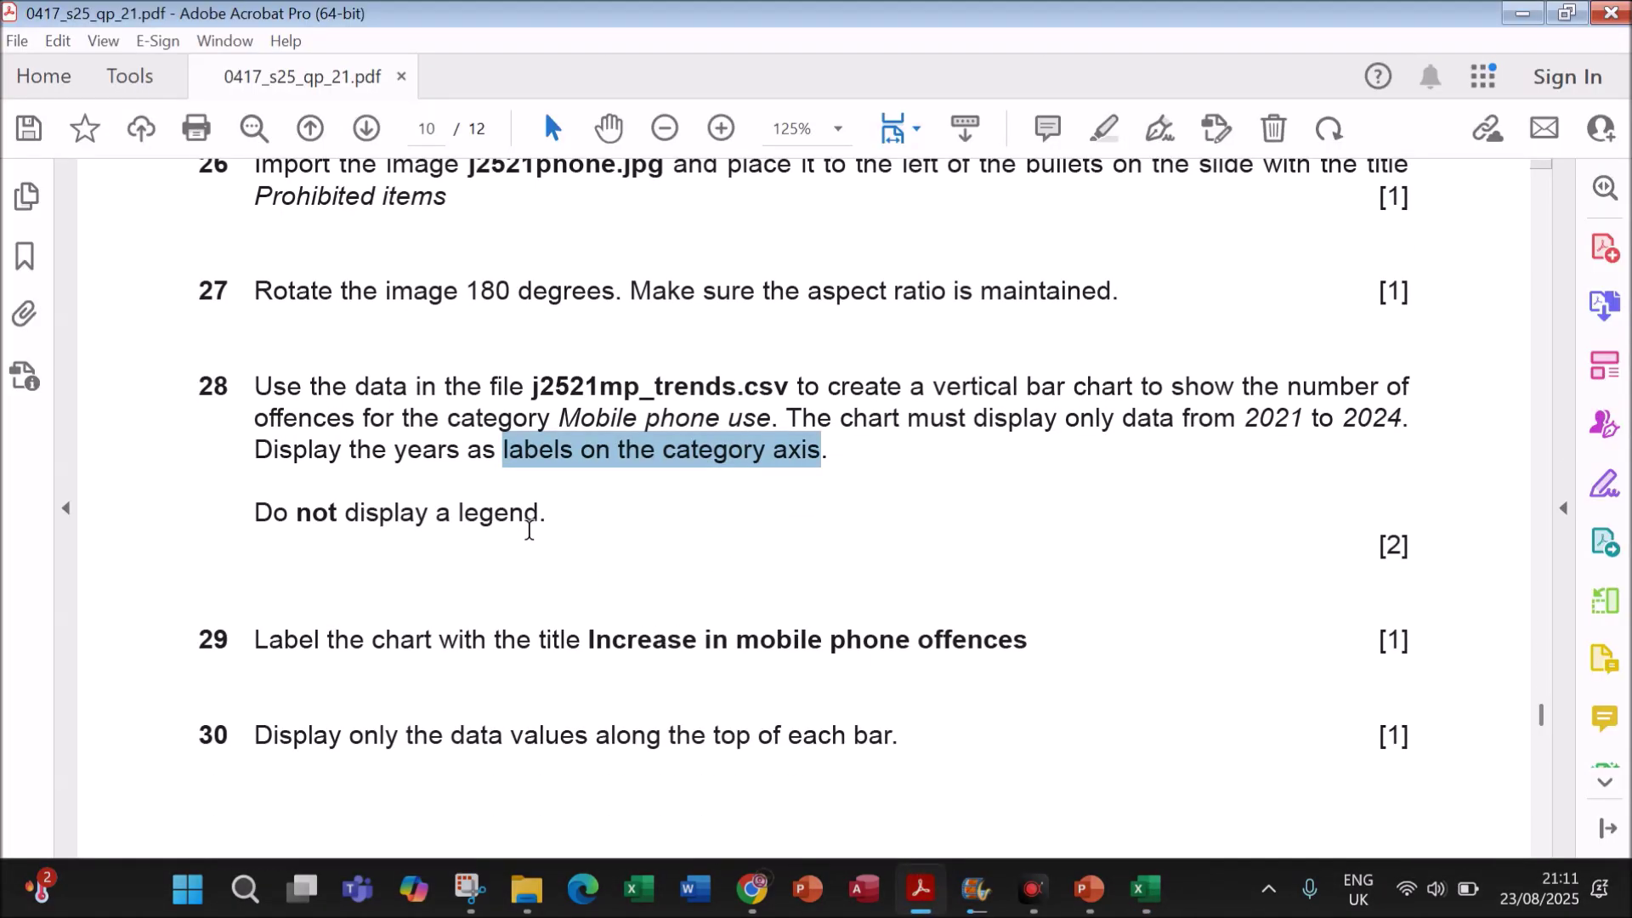
pyautogui.click(1145, 888)
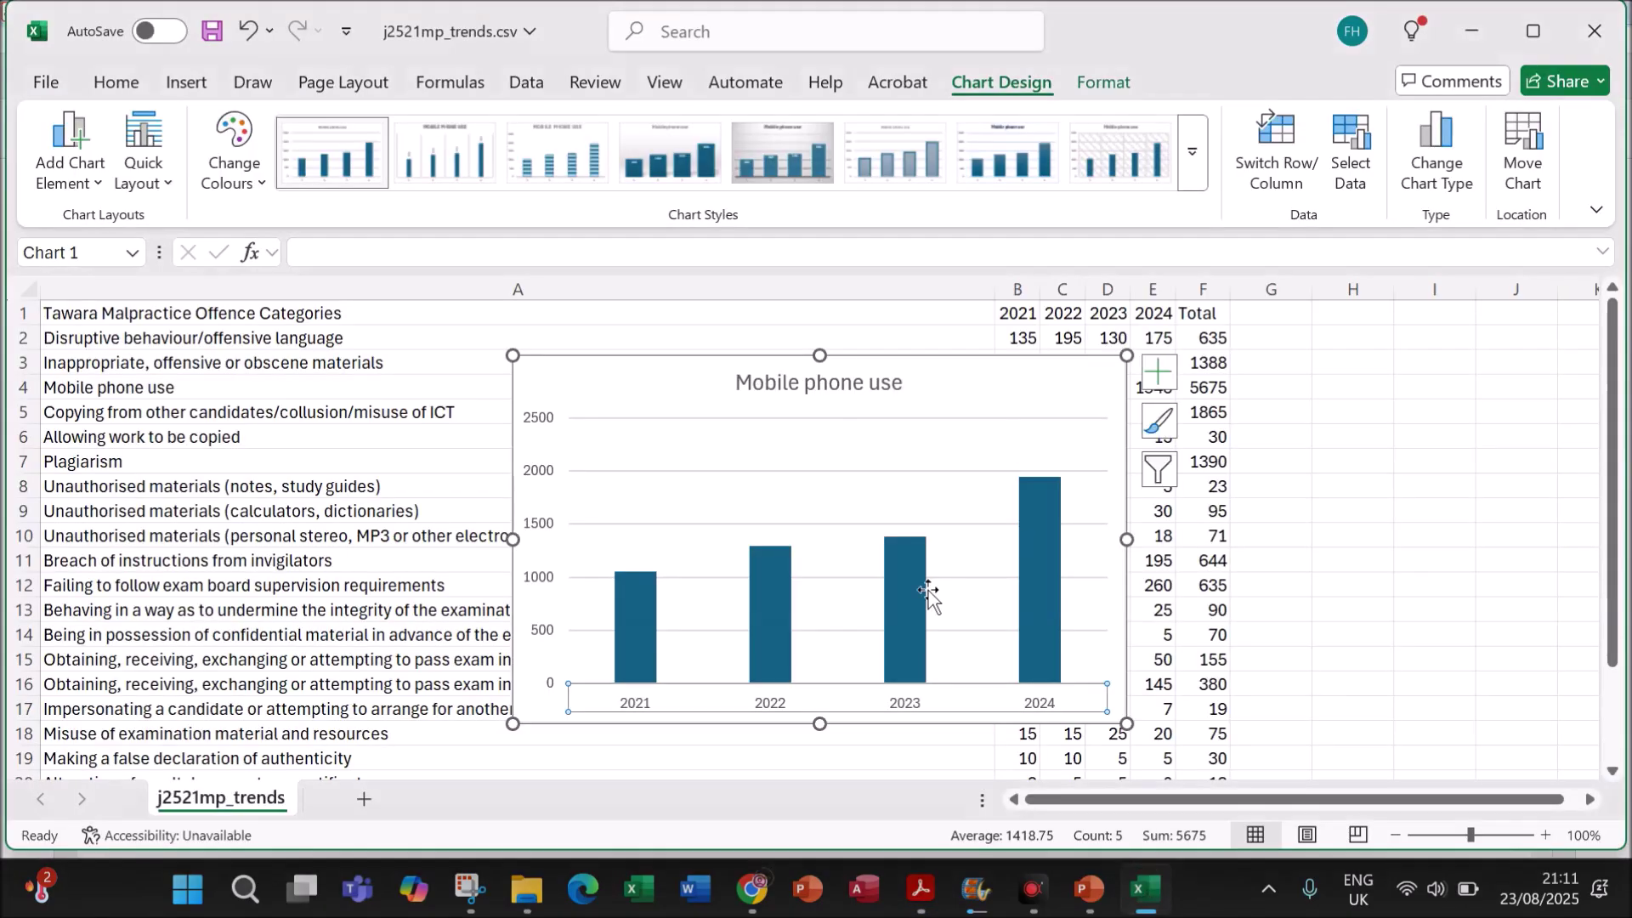
# - Highlight the required title 'Increase in mobile phone offences' in the question paper
pyautogui.click(921, 889)
pyautogui.scroll(-3, 648, 571)
pyautogui.scroll(-1, 648, 571)
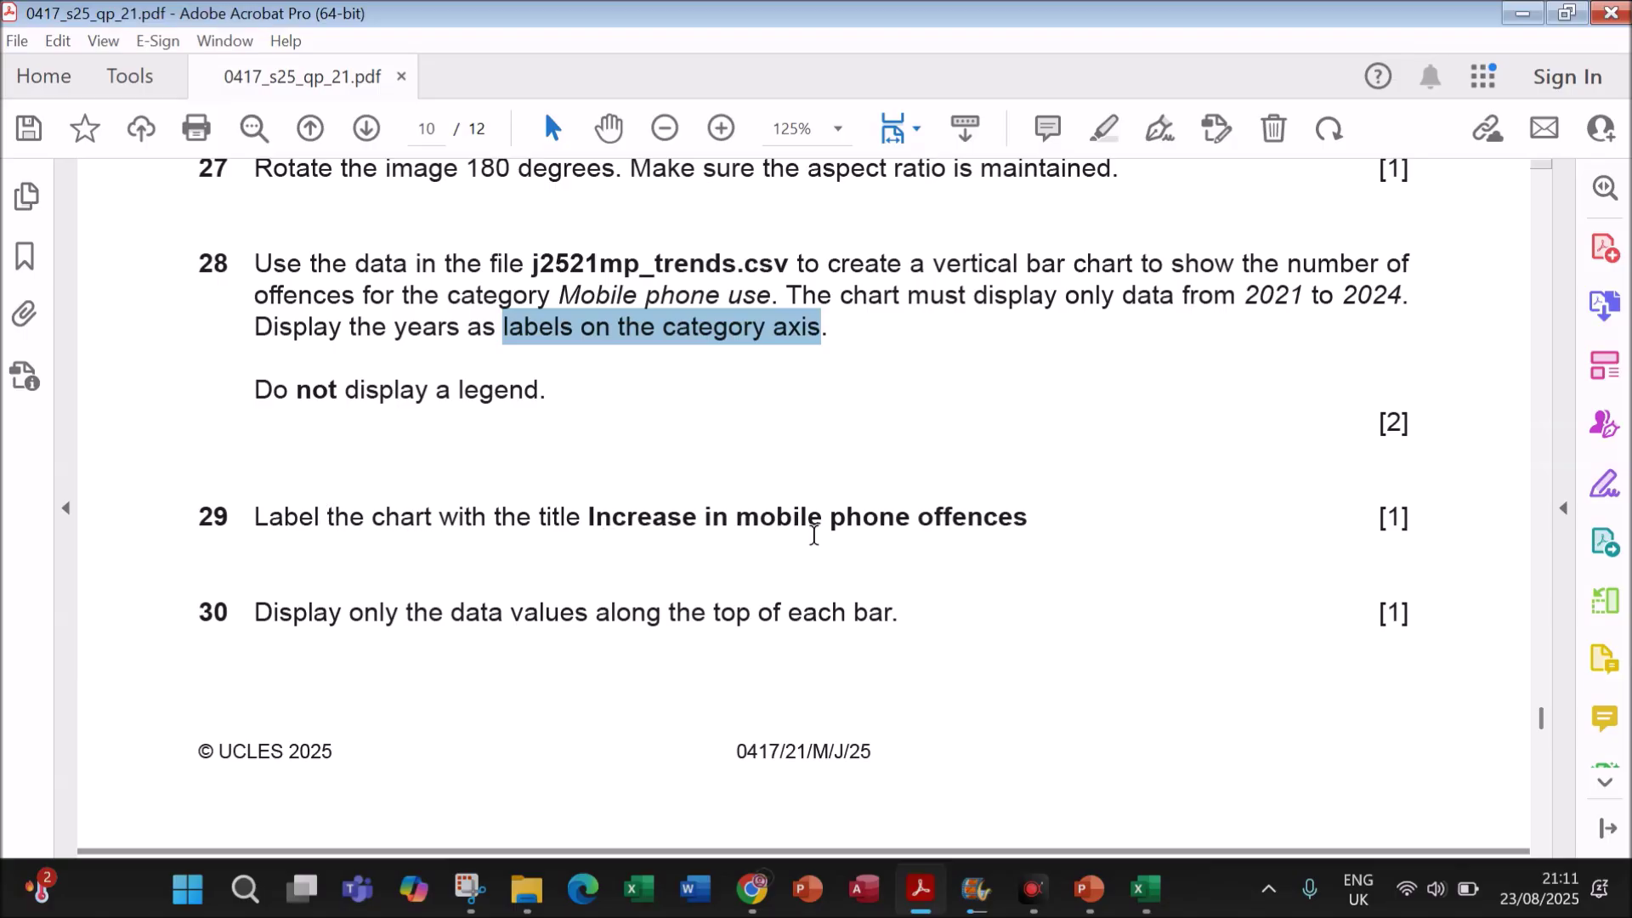
pyautogui.moveTo(590, 516); pyautogui.dragTo(1009, 521)
pyautogui.hotkey('ctrl', 'c')
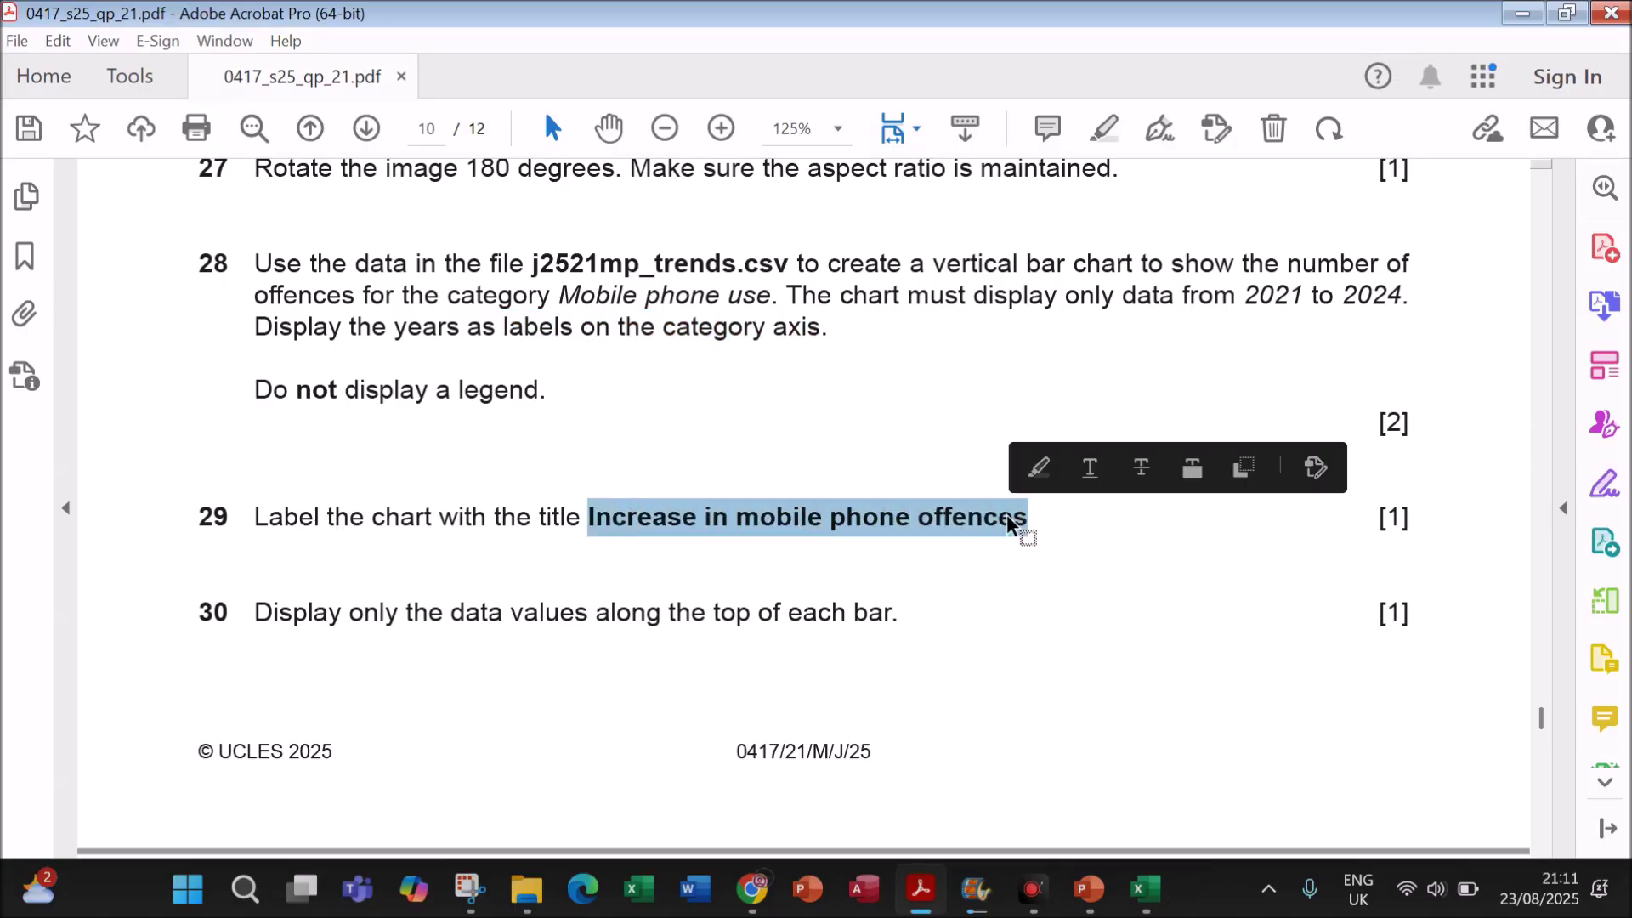
pyautogui.click(1089, 888)
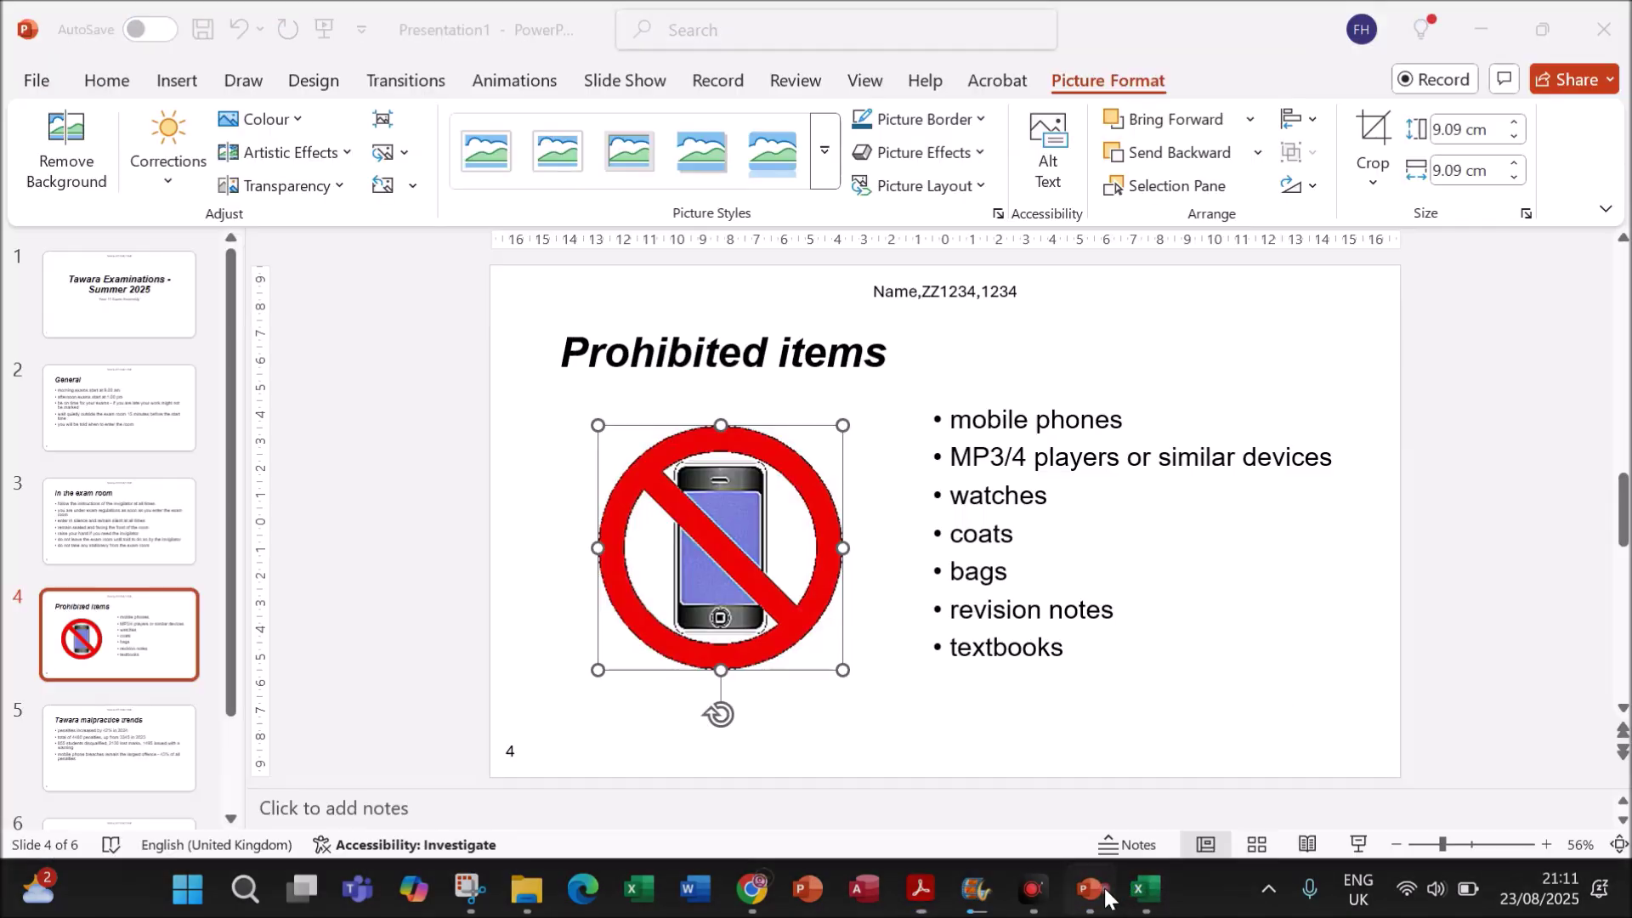
pyautogui.click(1145, 888)
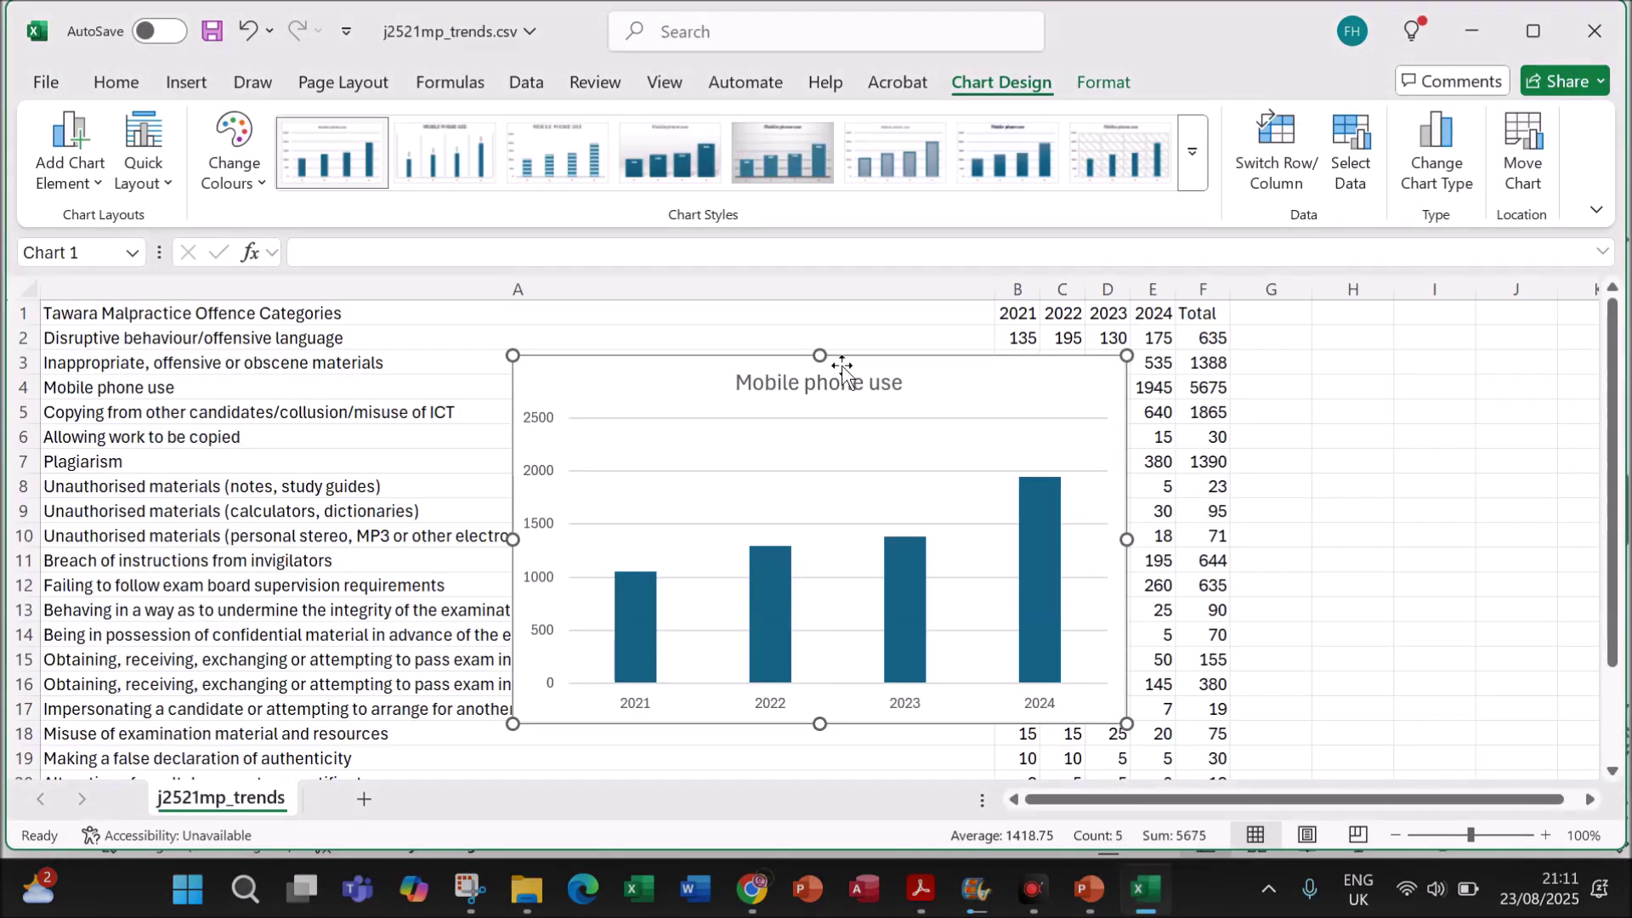
# - Replace the chart title with the pasted 'Increase in mobile phone offences'
pyautogui.tripleClick(901, 383)
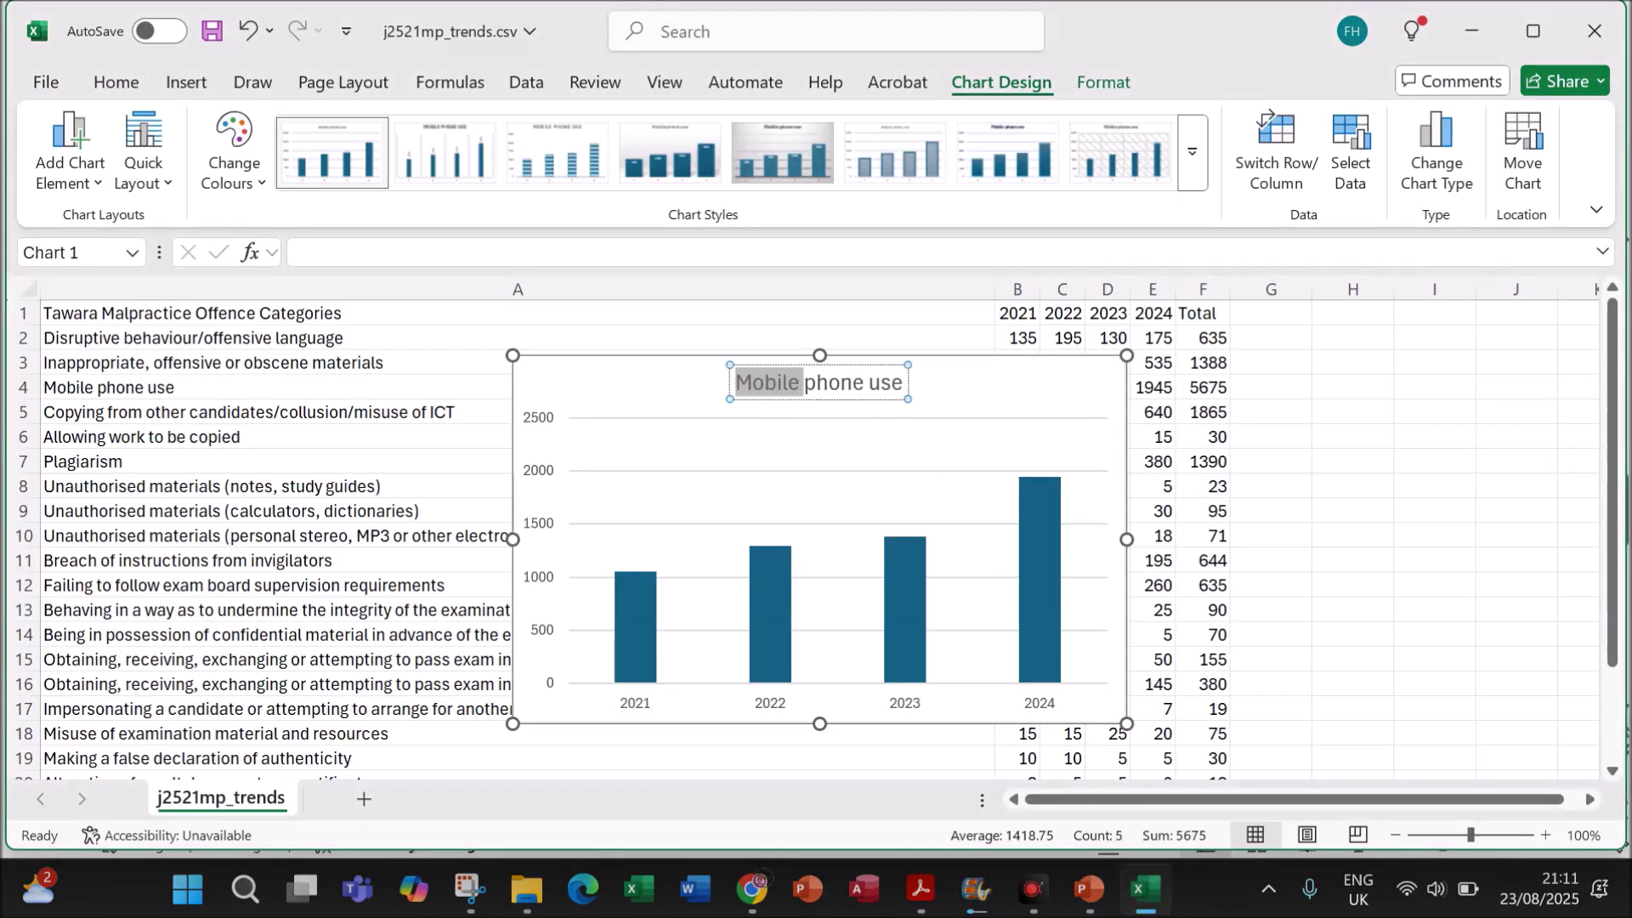
pyautogui.hotkey('ctrl', 'v')
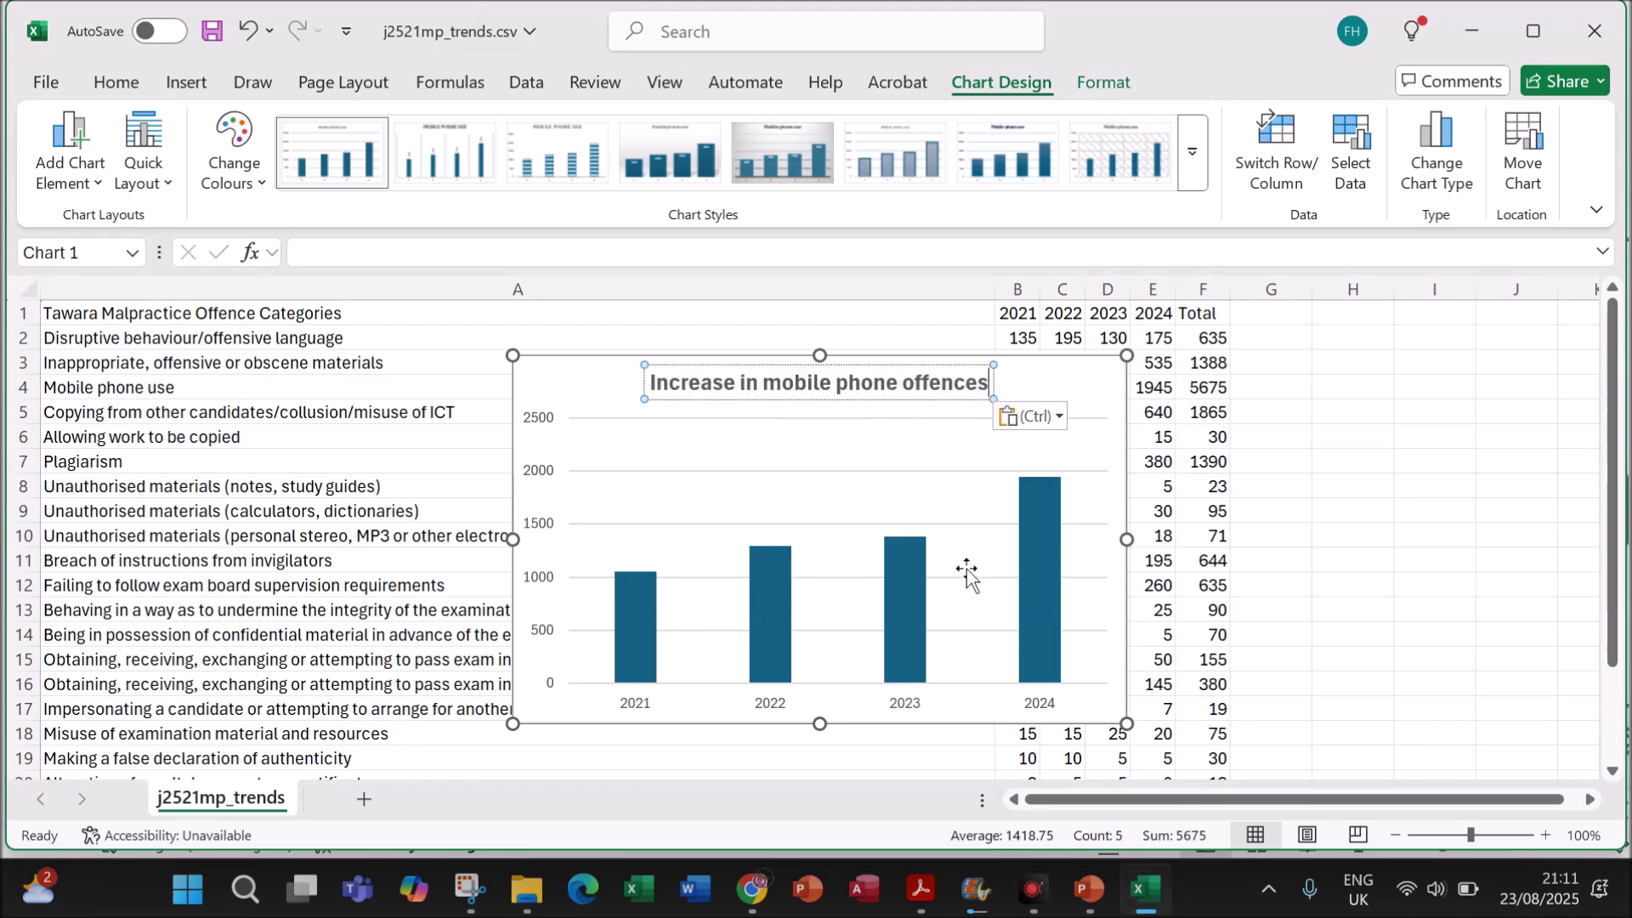
pyautogui.click(918, 903)
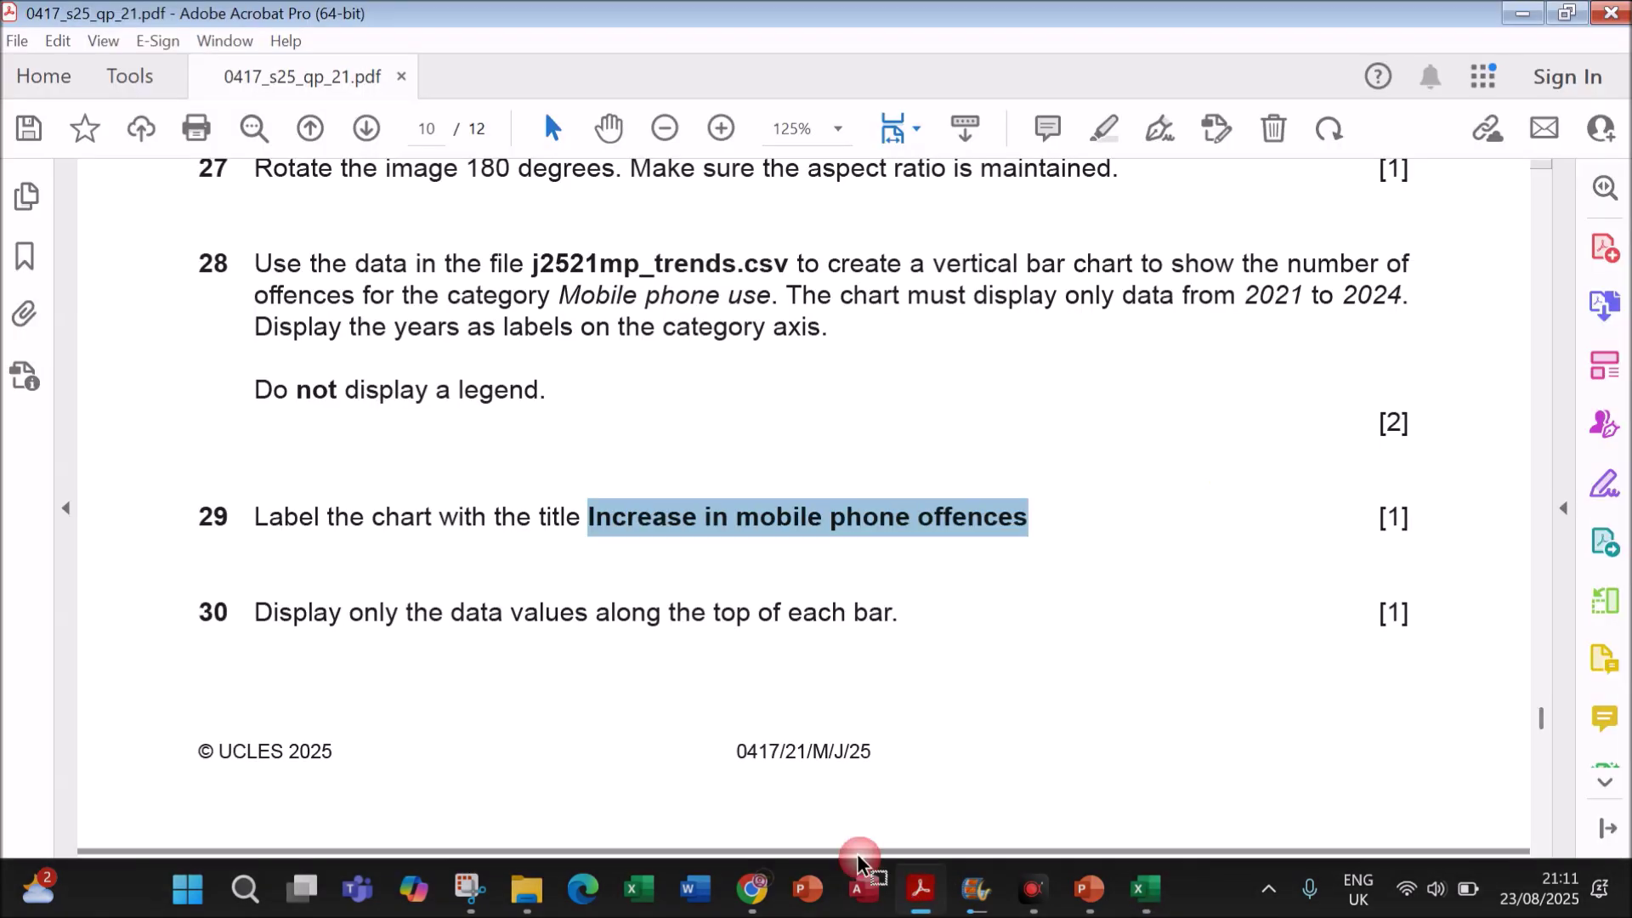
pyautogui.scroll(-1, 408, 633)
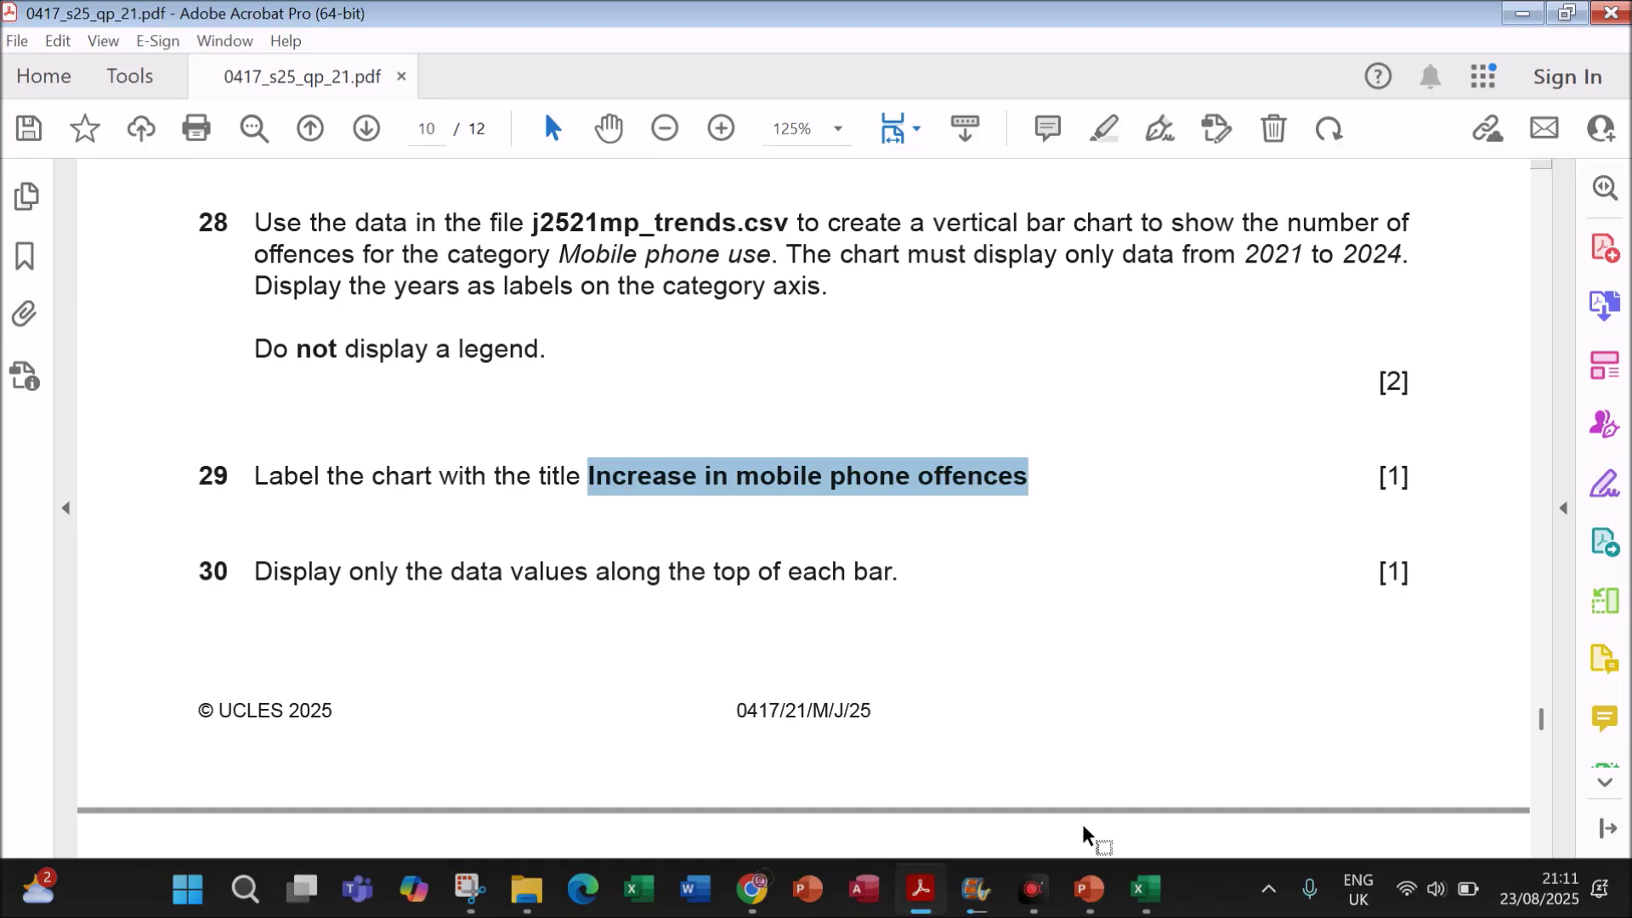
pyautogui.click(1142, 893)
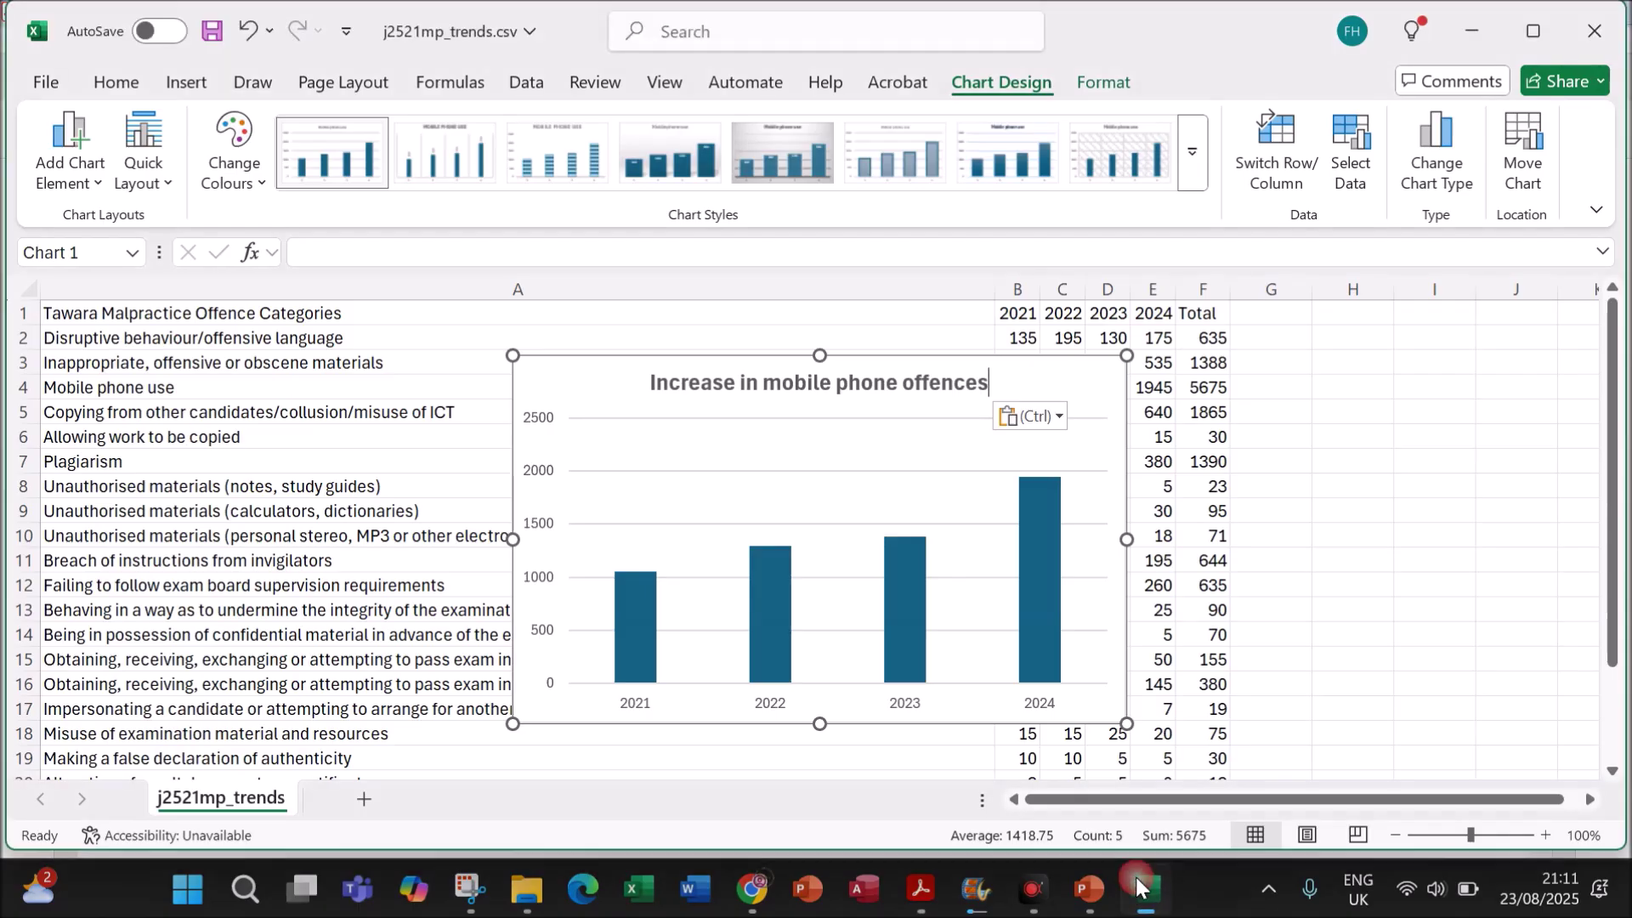
# - Turn on data labels for the chart's bars
pyautogui.click(1043, 616)
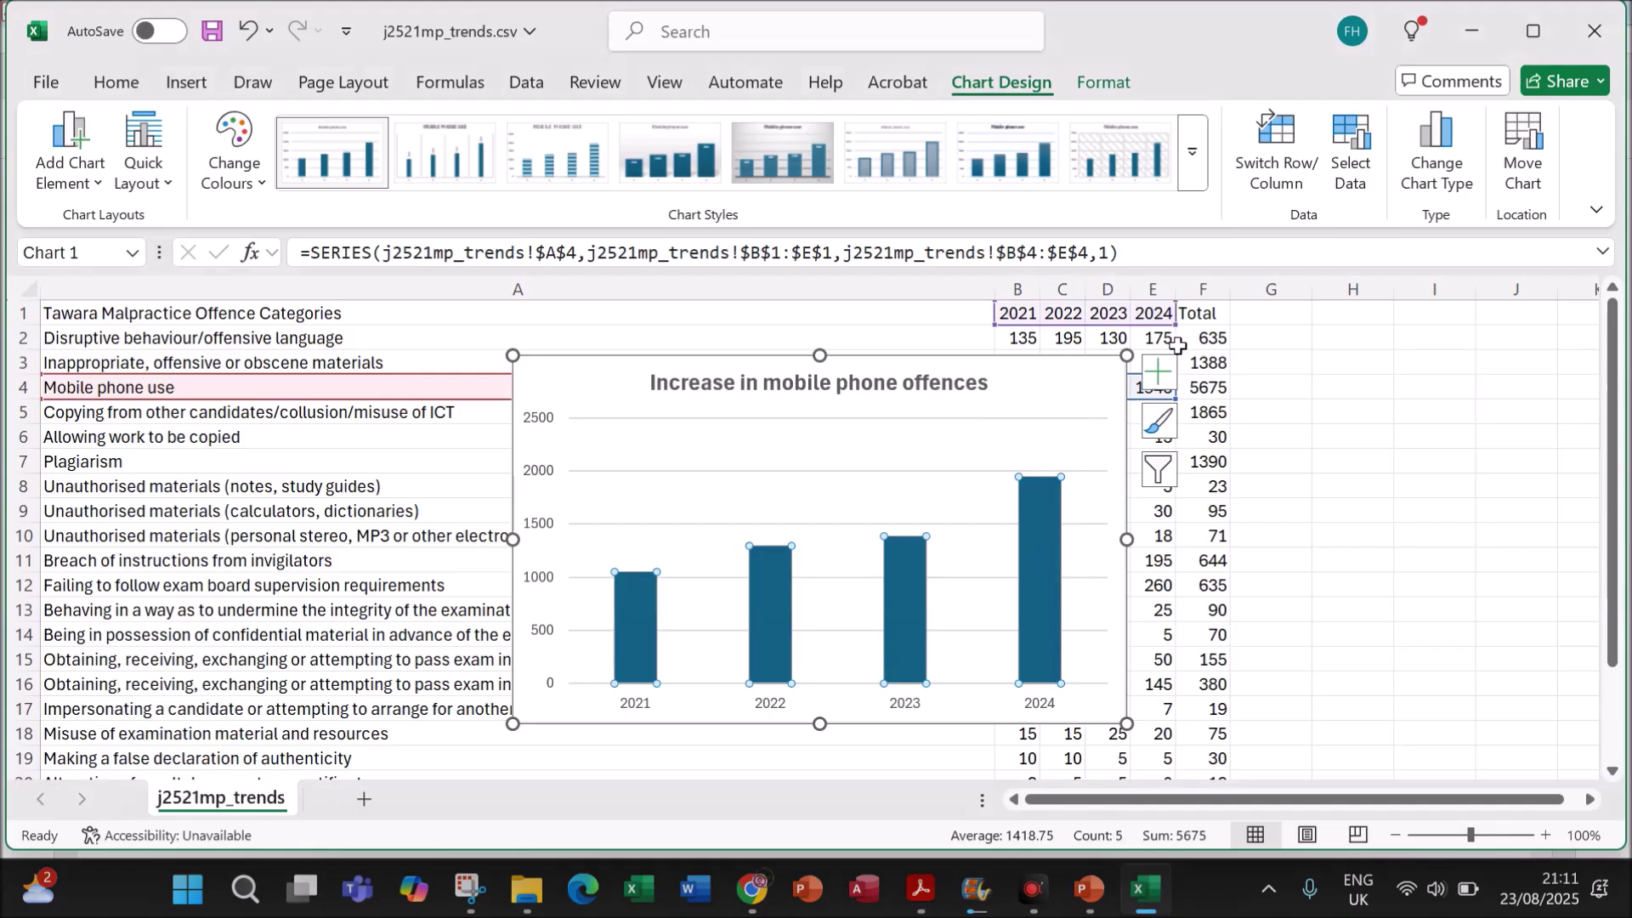
pyautogui.click(1159, 373)
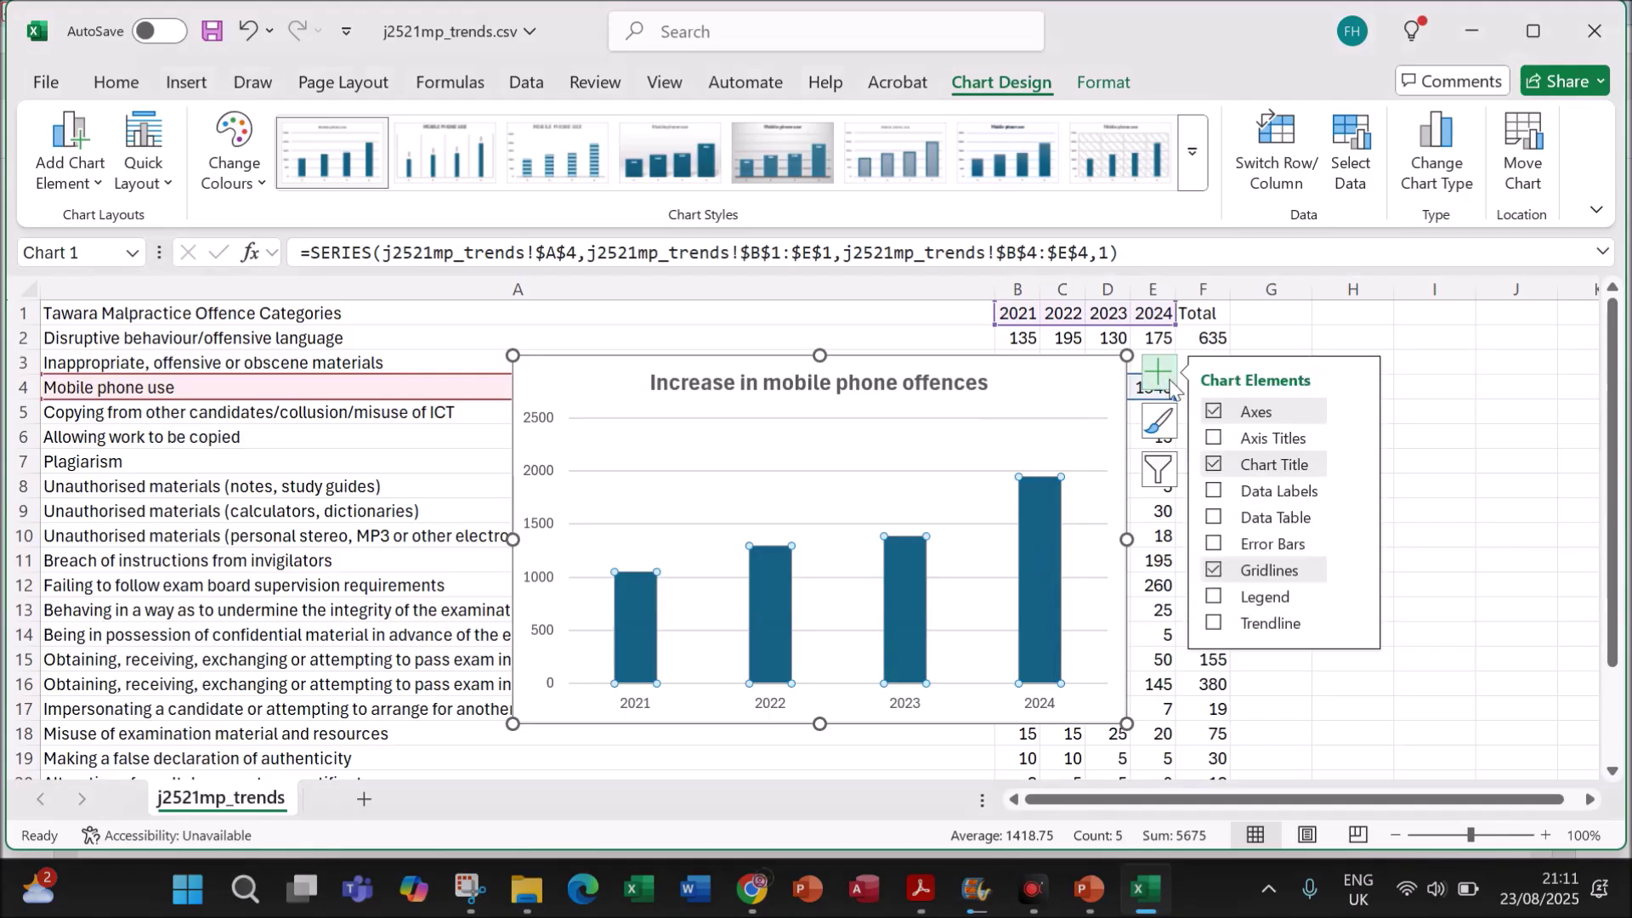
pyautogui.click(1288, 495)
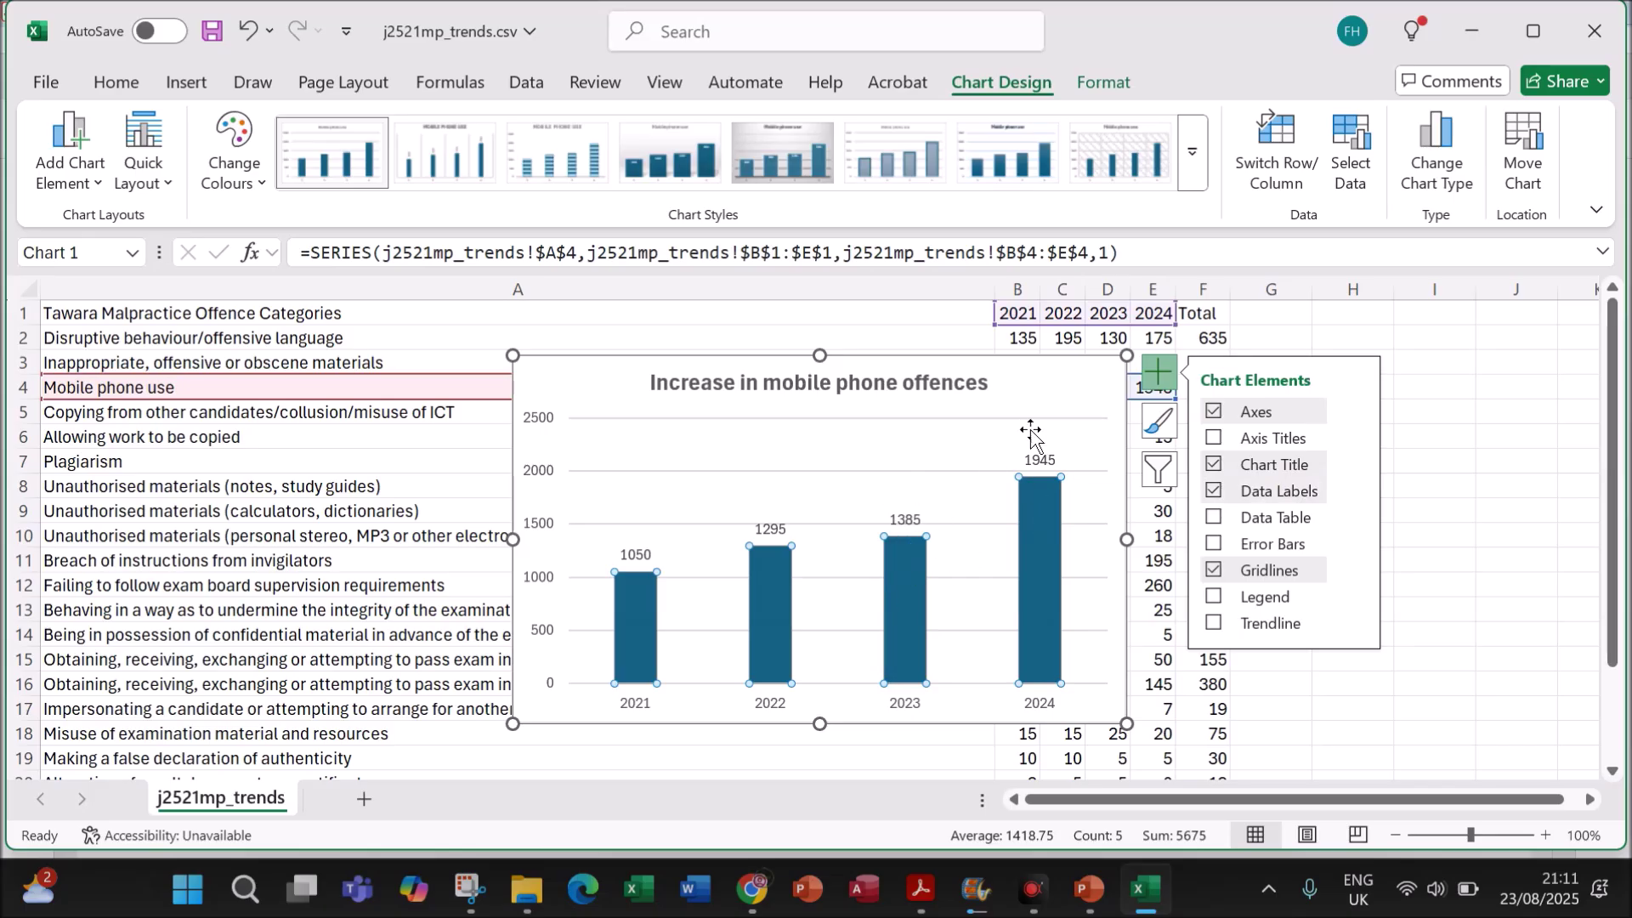
# - Mark the axis scale wording in question 31 of the question paper
pyautogui.click(927, 888)
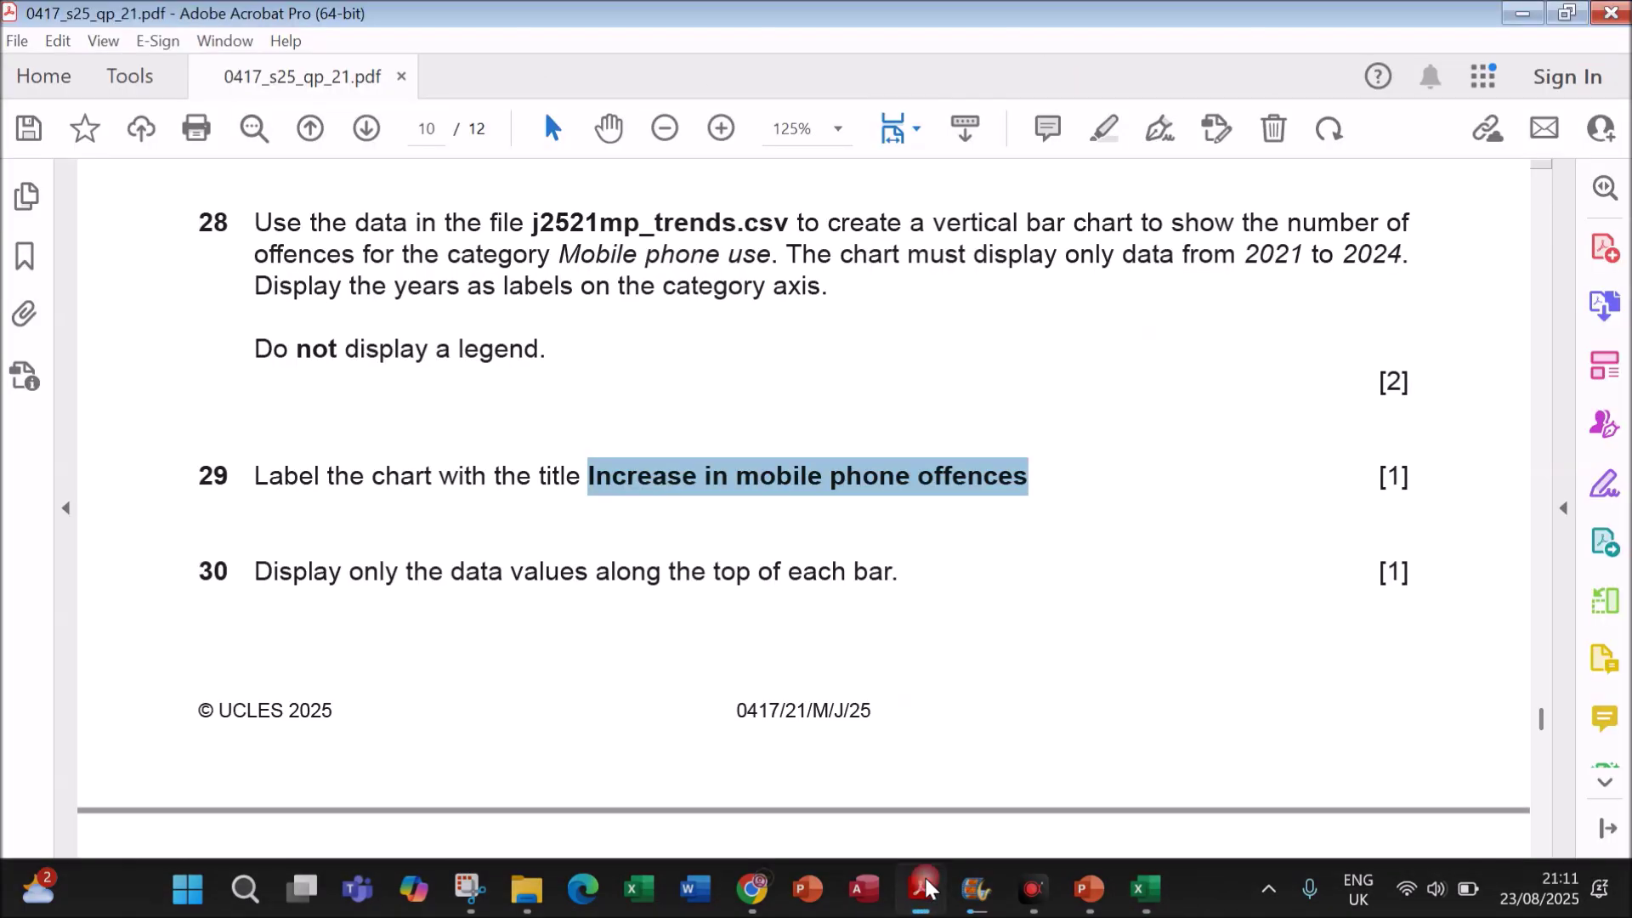
pyautogui.scroll(-10, 608, 614)
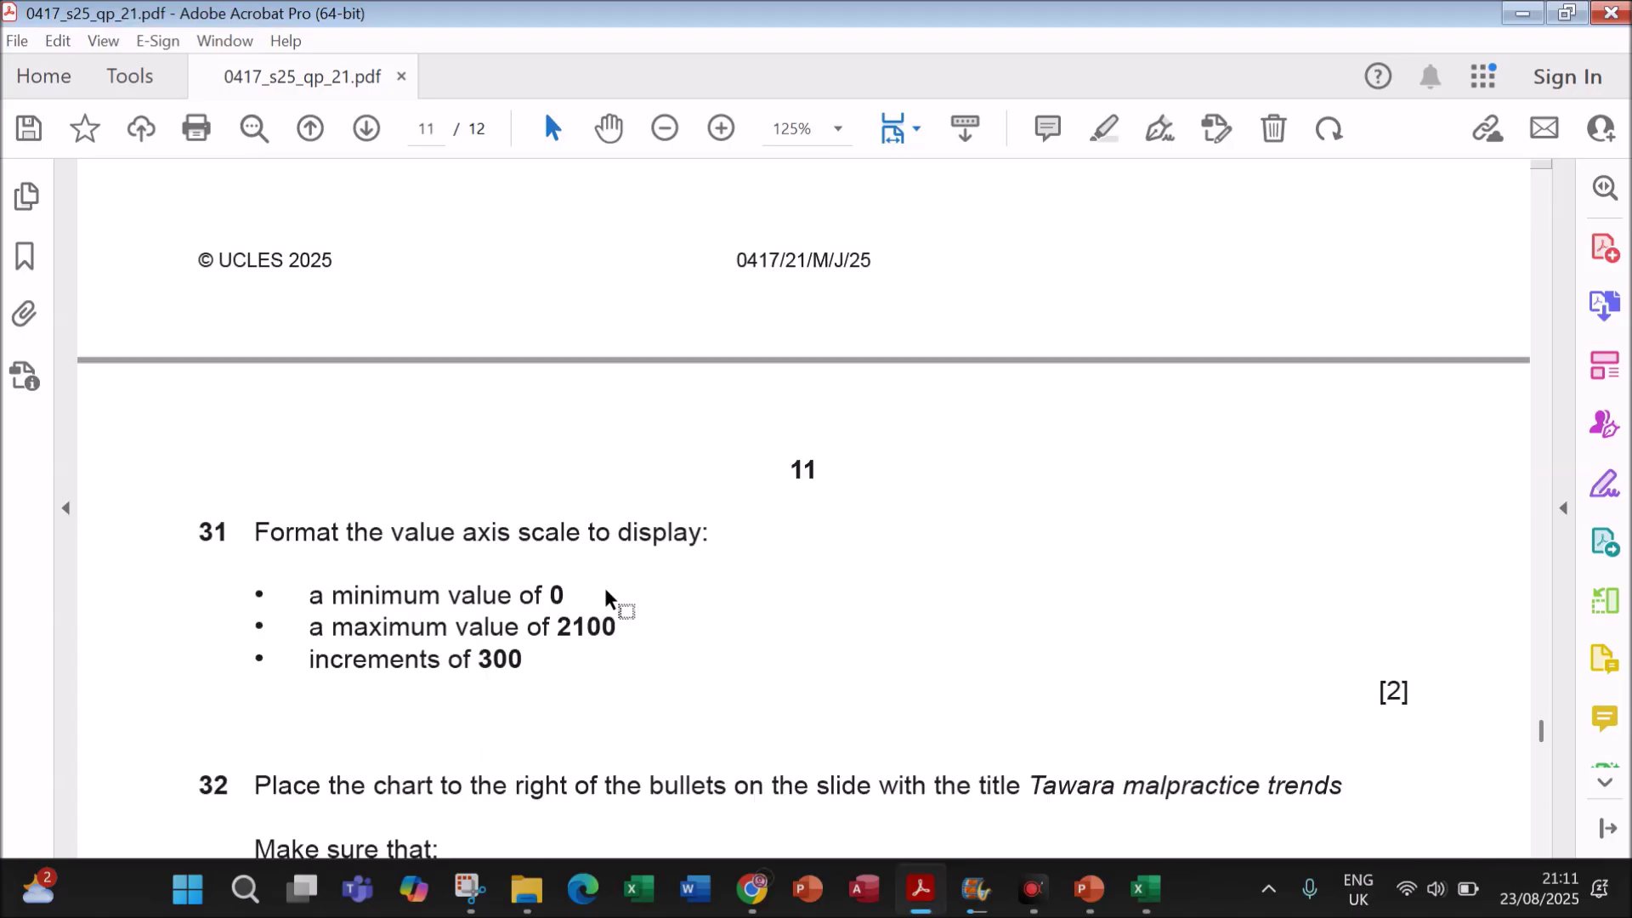
pyautogui.moveTo(464, 450); pyautogui.dragTo(580, 450)
pyautogui.click(649, 604)
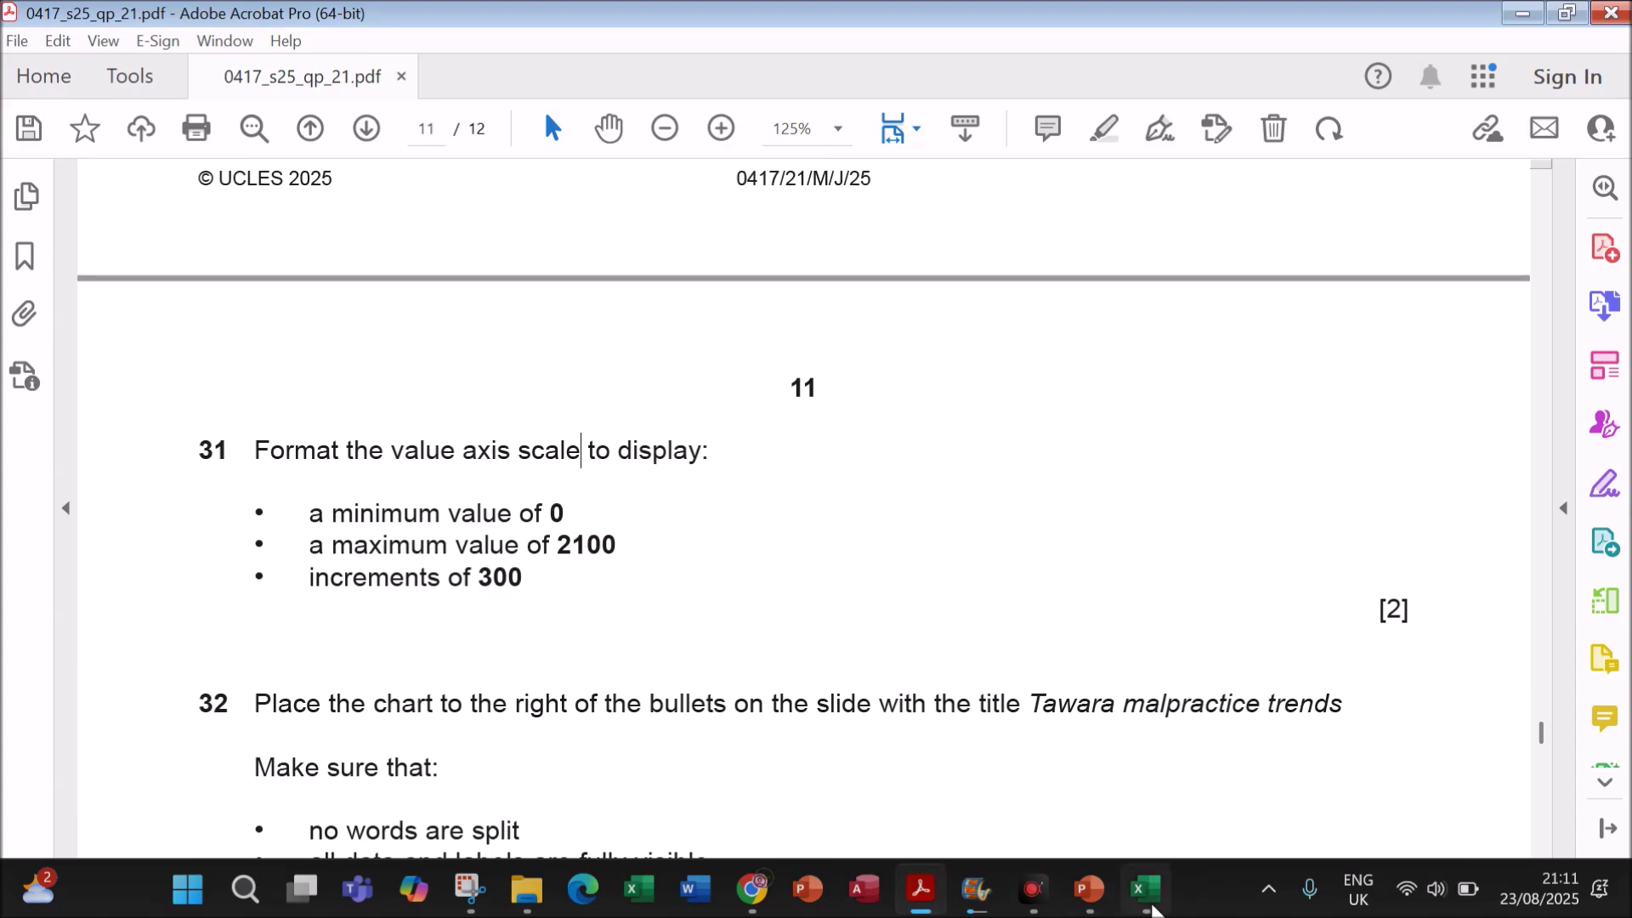
# - Open Format Axis for the value axis and set its maximum to 2100
pyautogui.hotkey('alt', 'Tab')
pyautogui.click(537, 536)
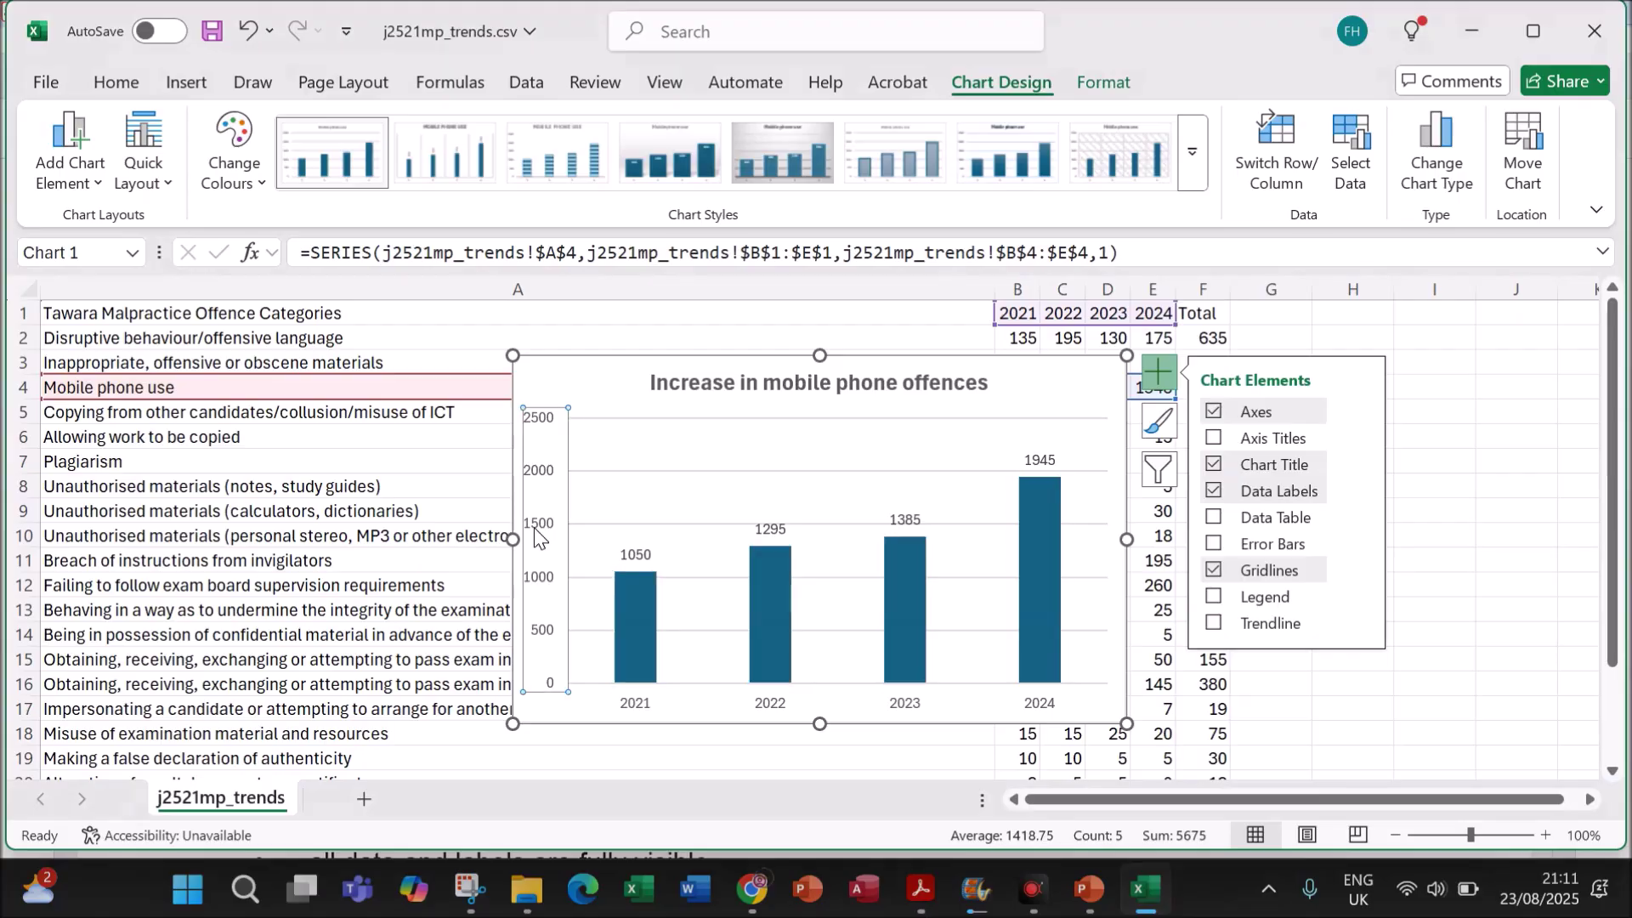
pyautogui.rightClick(534, 537)
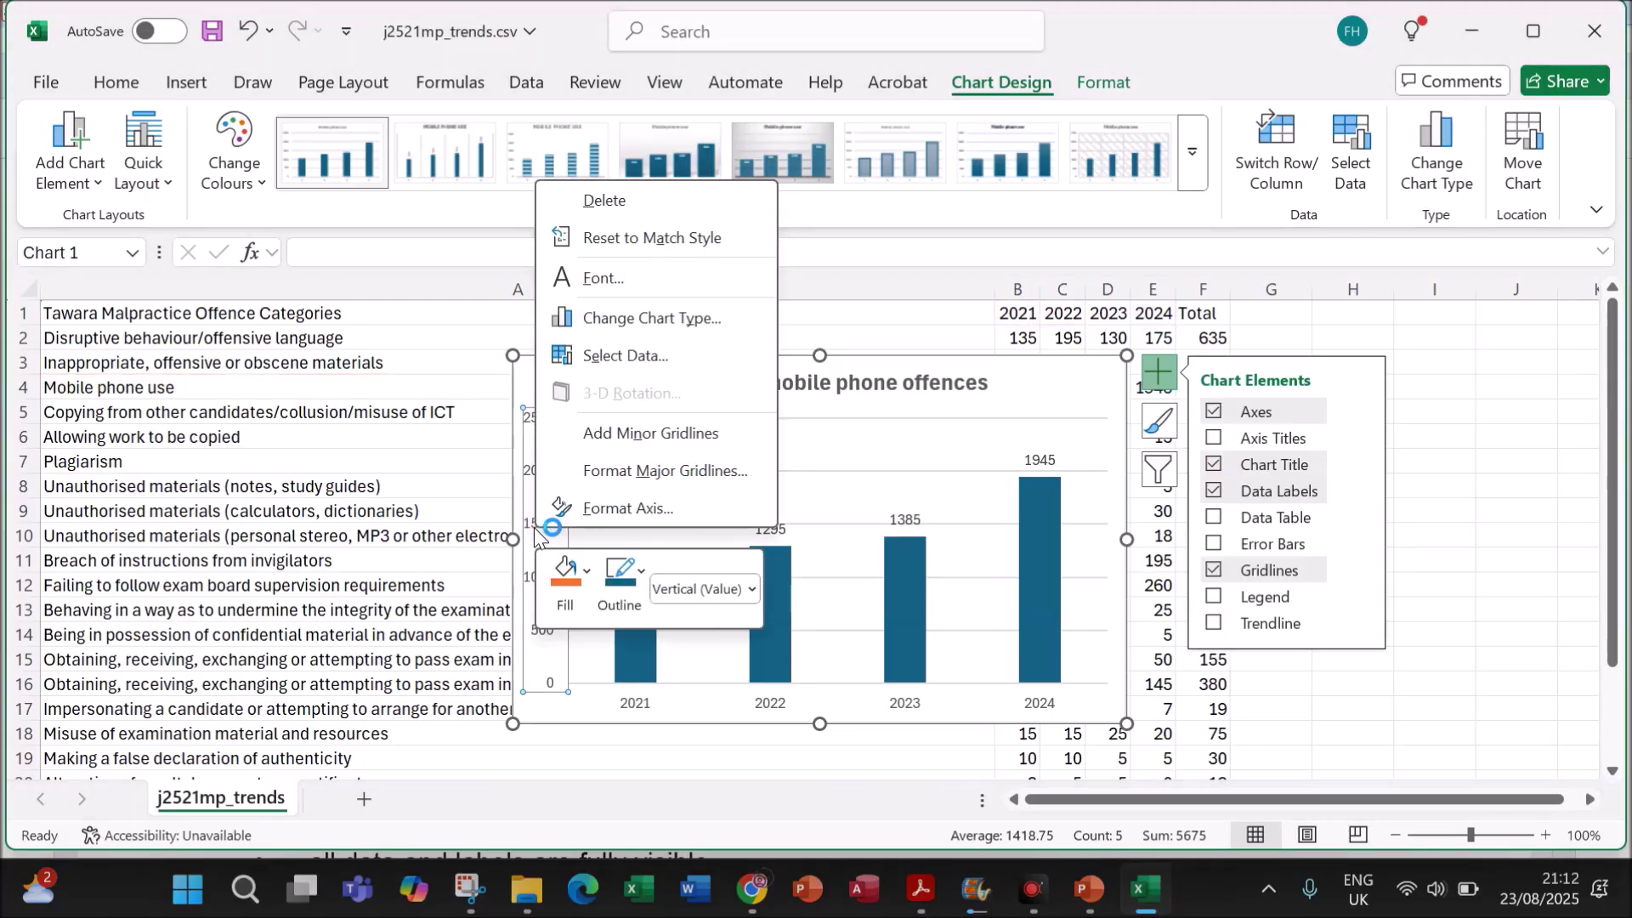
pyautogui.click(642, 506)
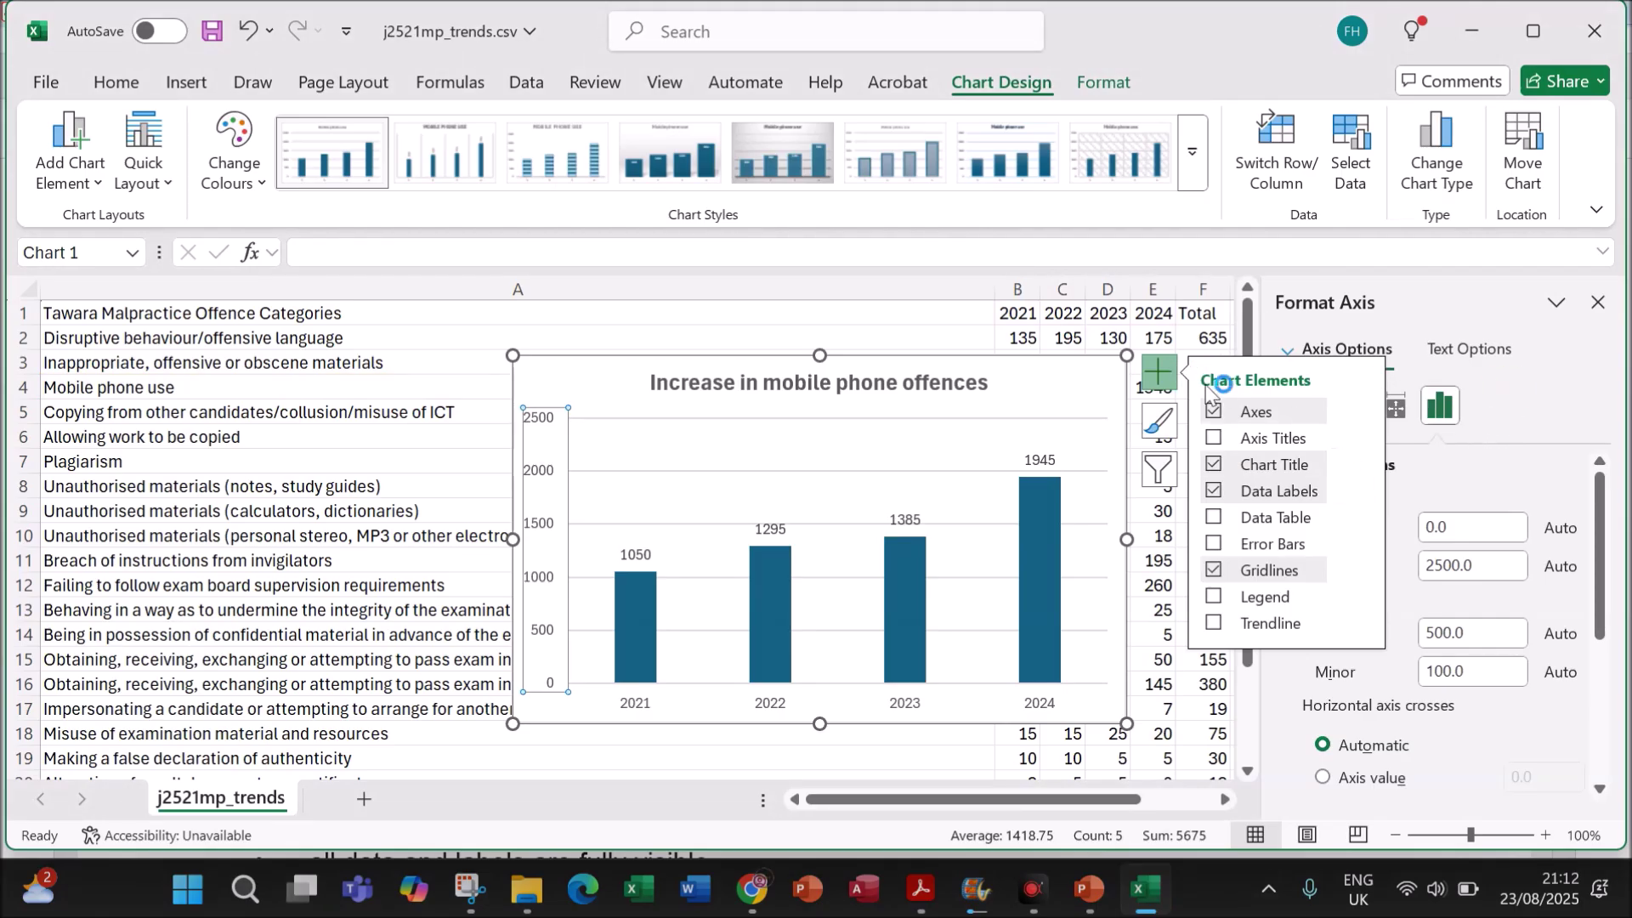
pyautogui.click(1159, 372)
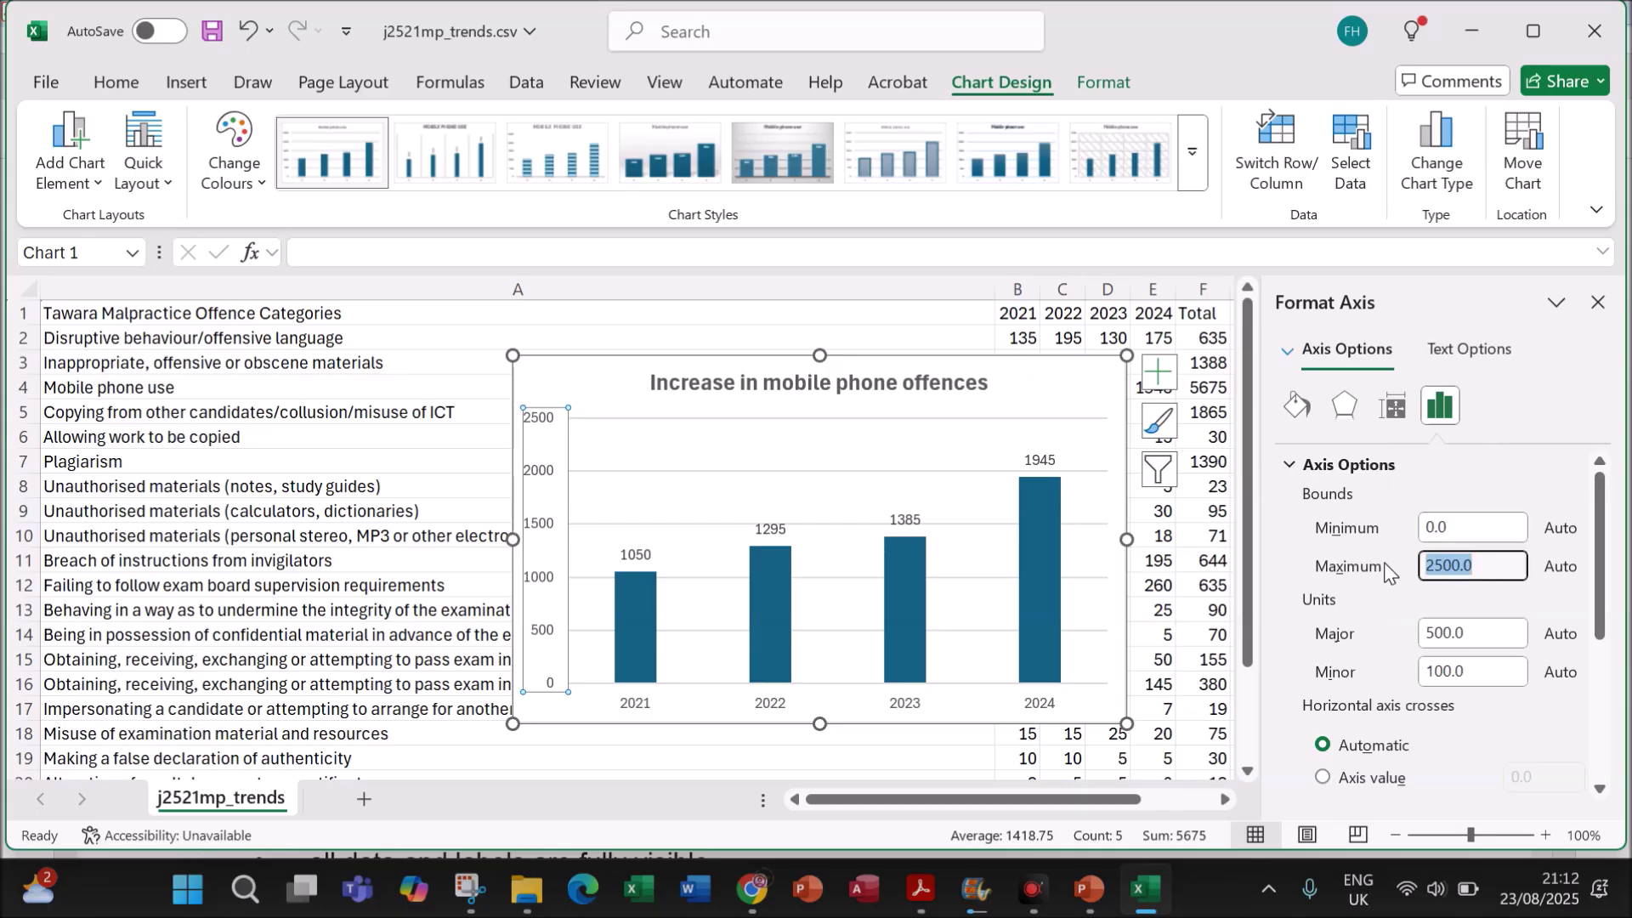
pyautogui.write('2')
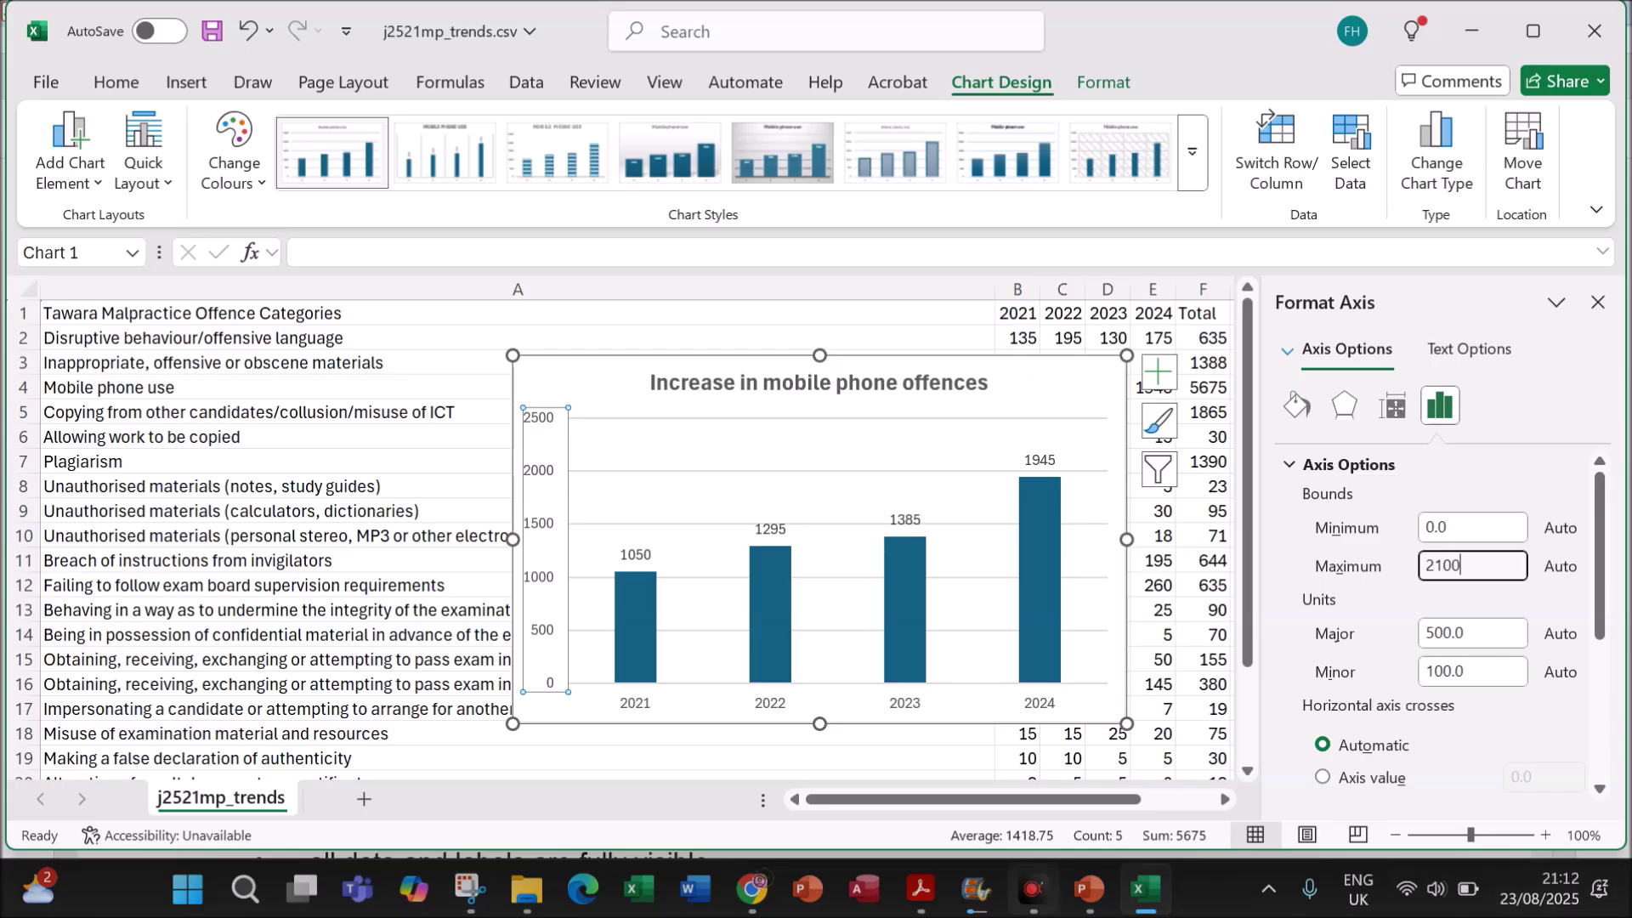
# - Change the value axis major unit from 500 to 300
pyautogui.click(921, 889)
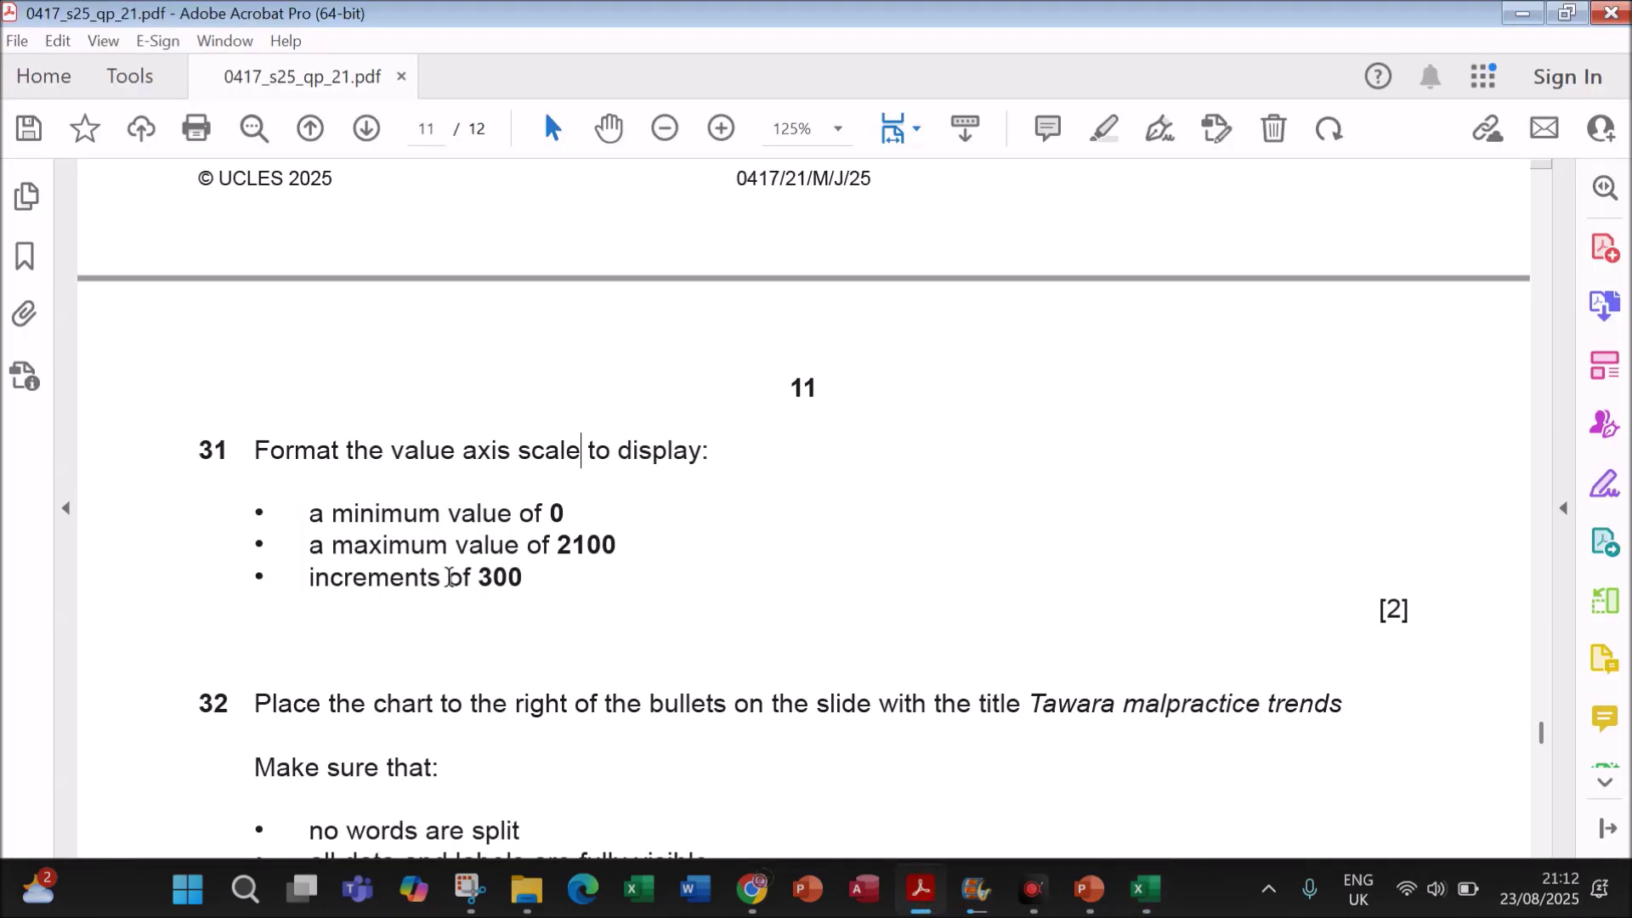
pyautogui.click(1146, 888)
pyautogui.click(1472, 630)
pyautogui.moveTo(1472, 630); pyautogui.dragTo(1395, 634)
pyautogui.write('300')
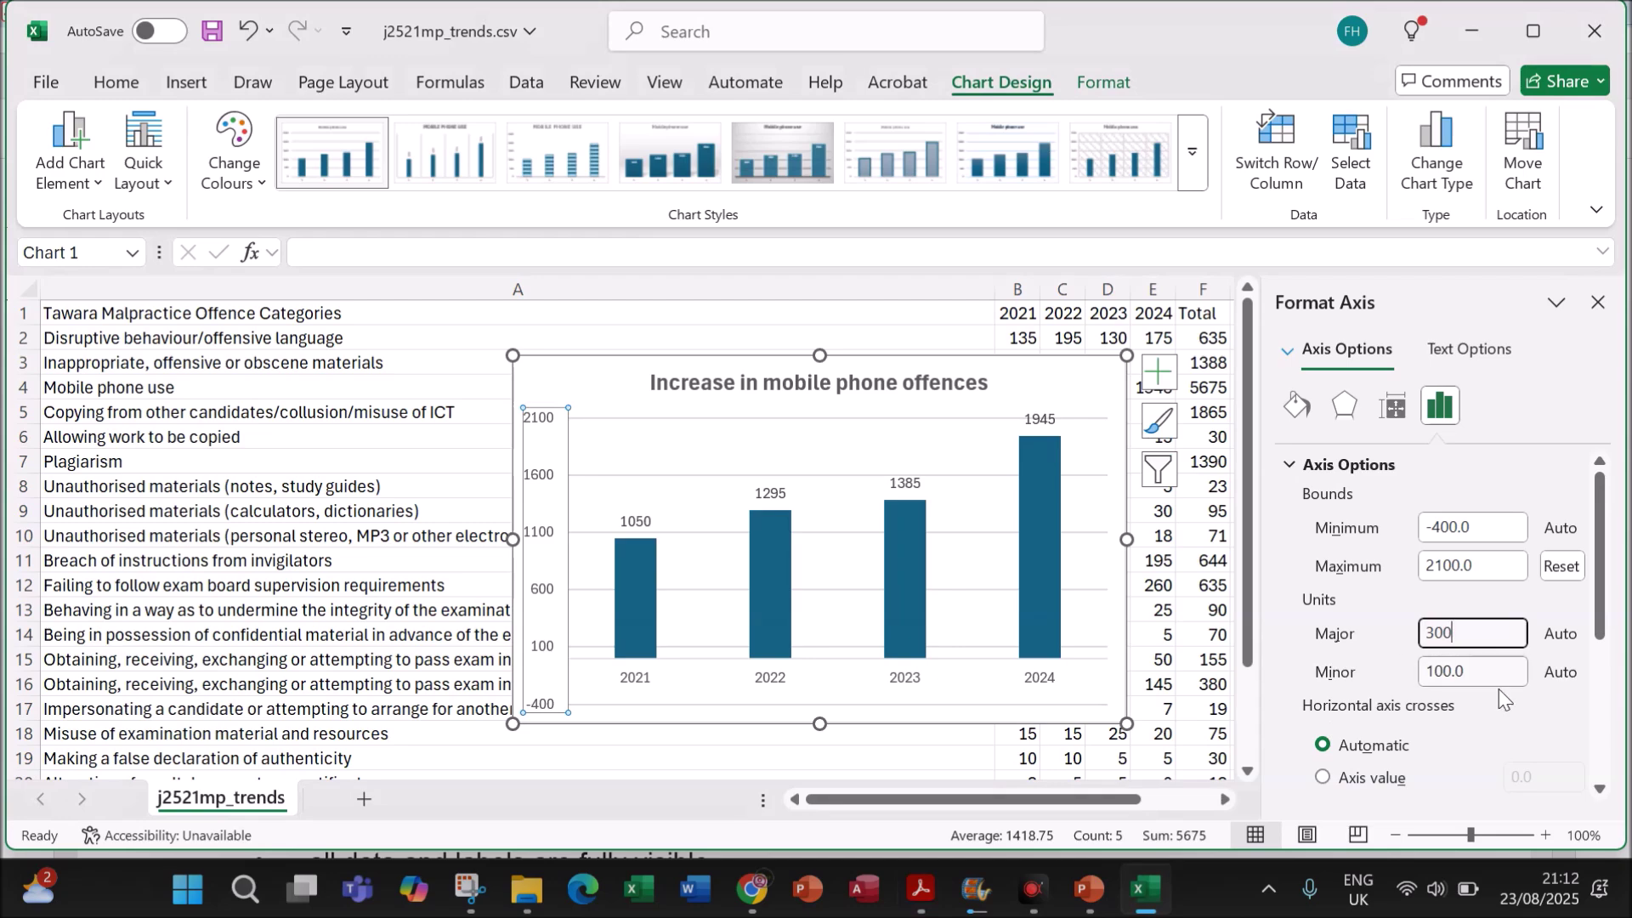
pyautogui.press('Tab')
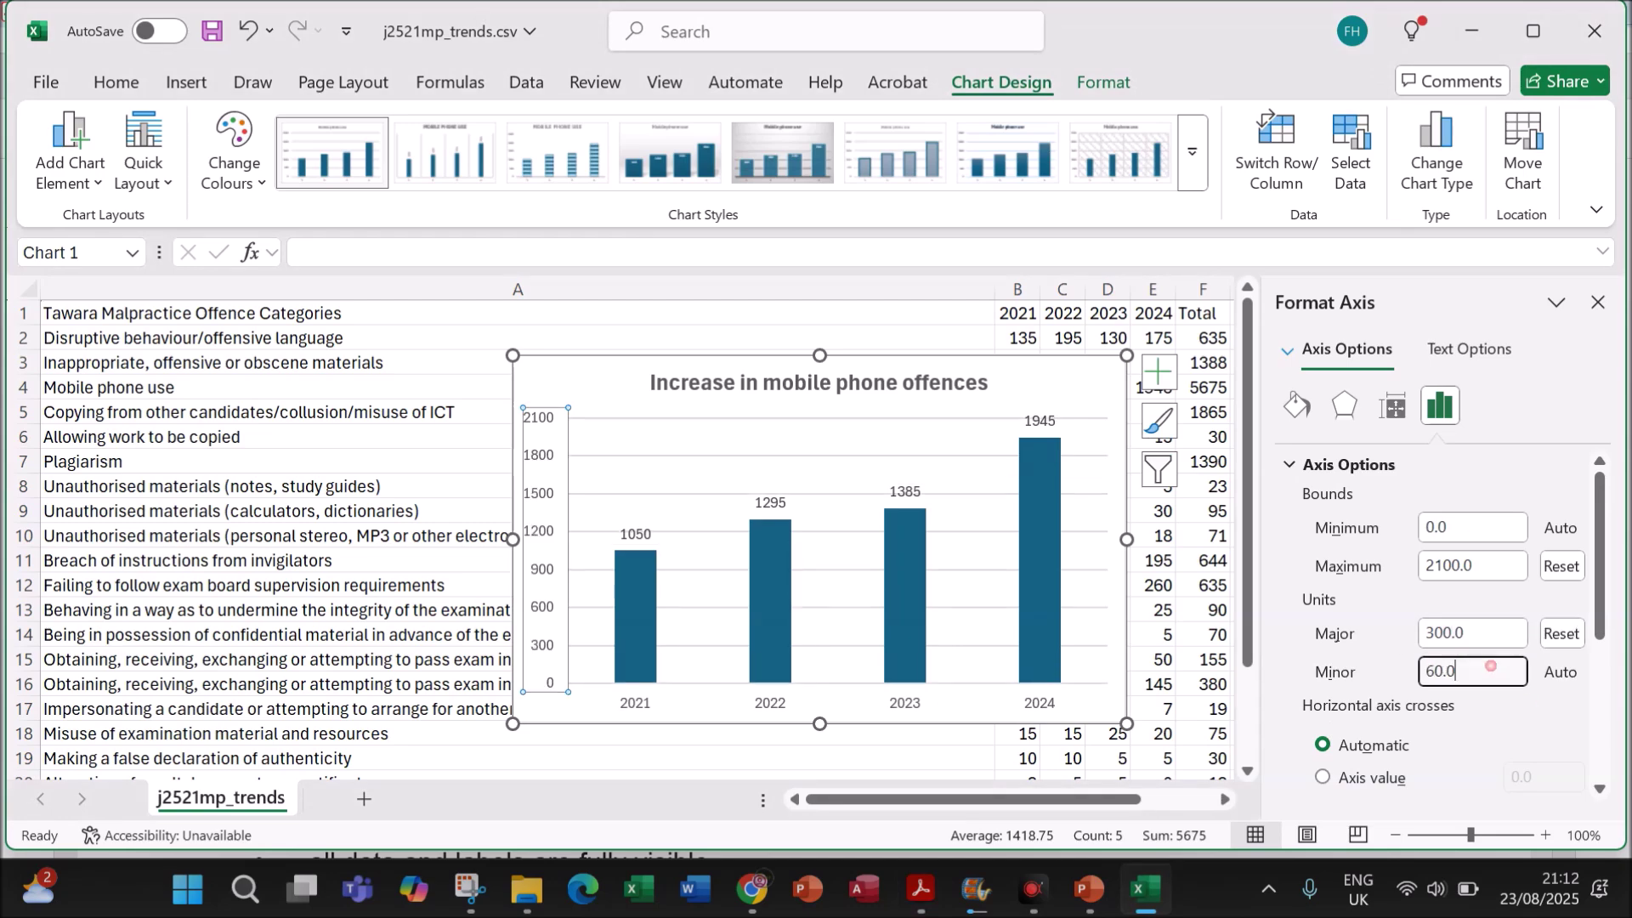
# - Scroll the question paper to read question 32 on placing the chart beside the bullets
pyautogui.click(910, 888)
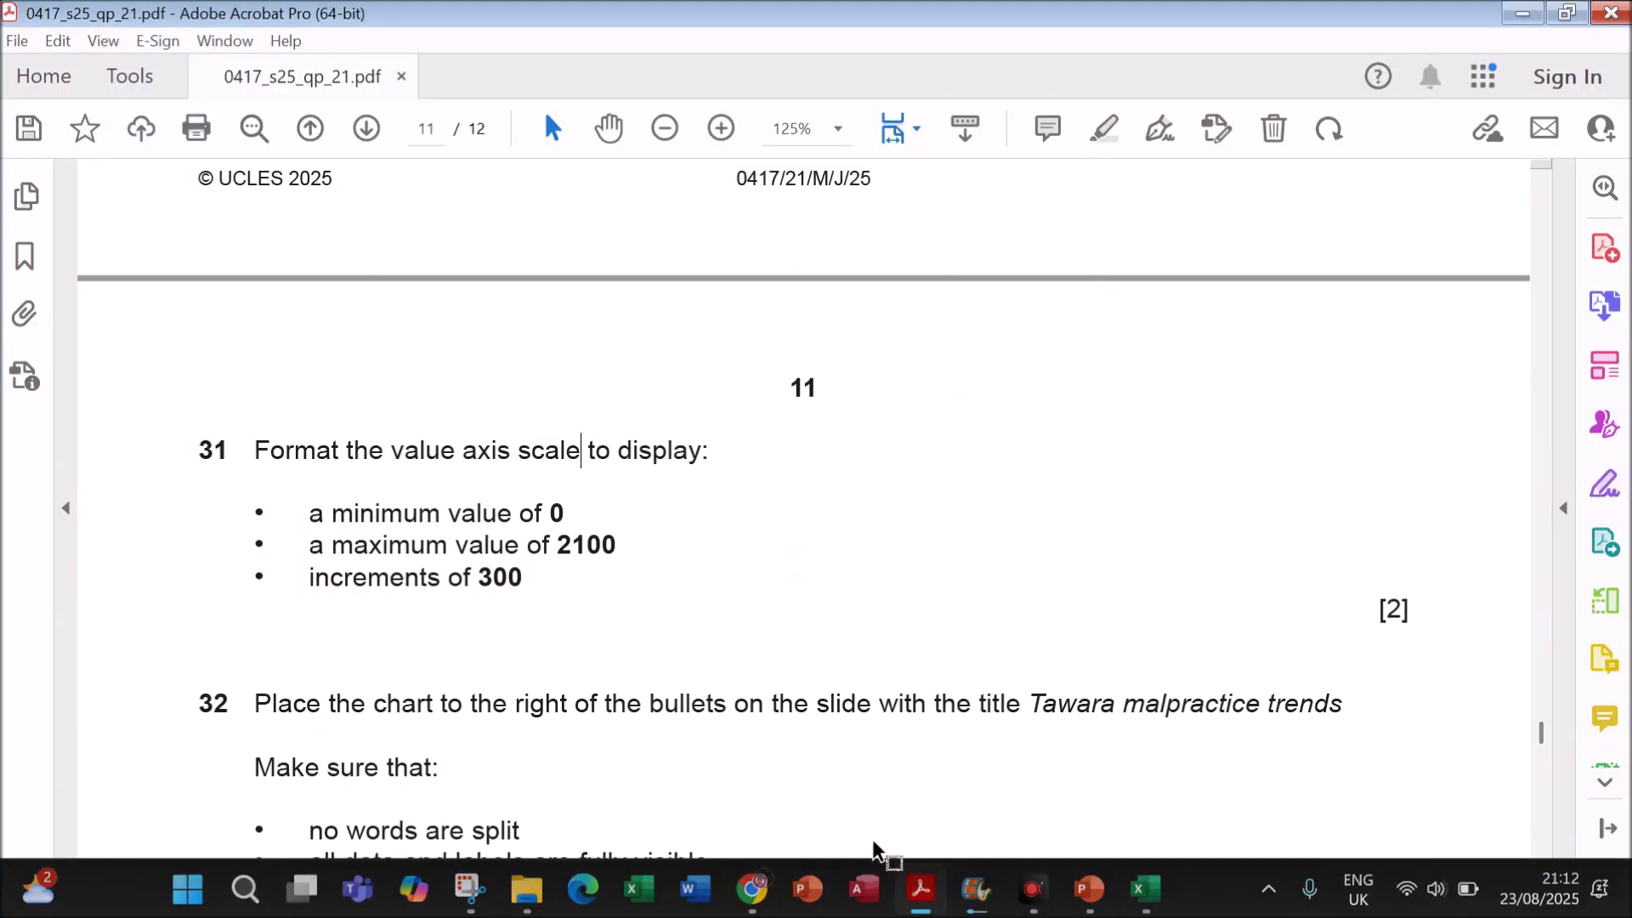
pyautogui.scroll(-2, 579, 579)
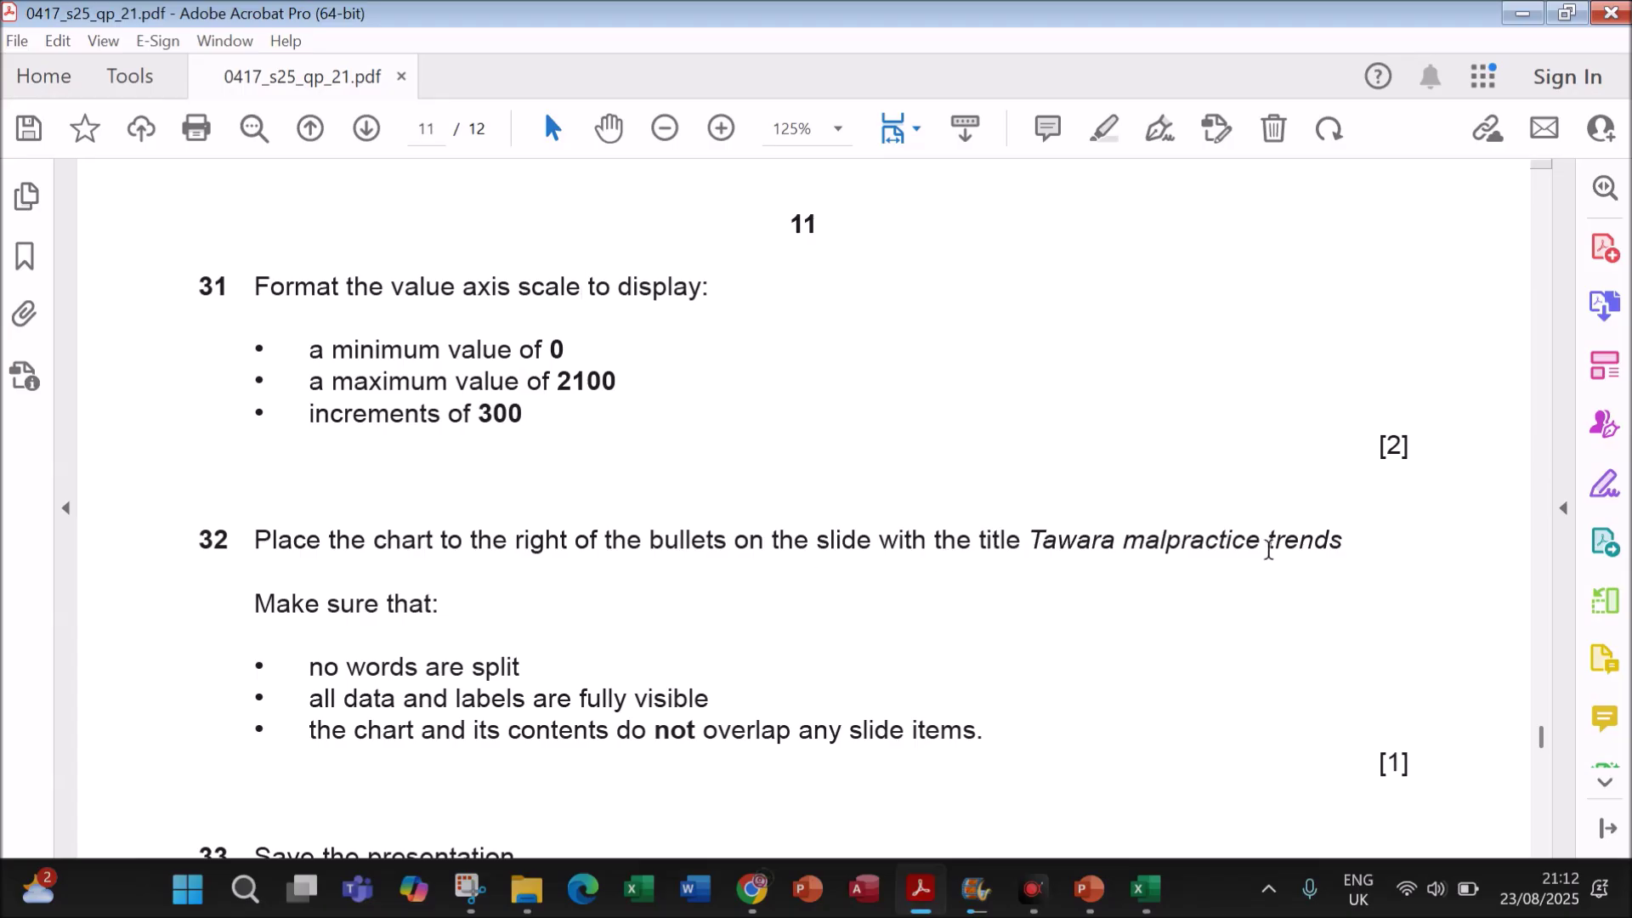
pyautogui.scroll(4, 1130, 610)
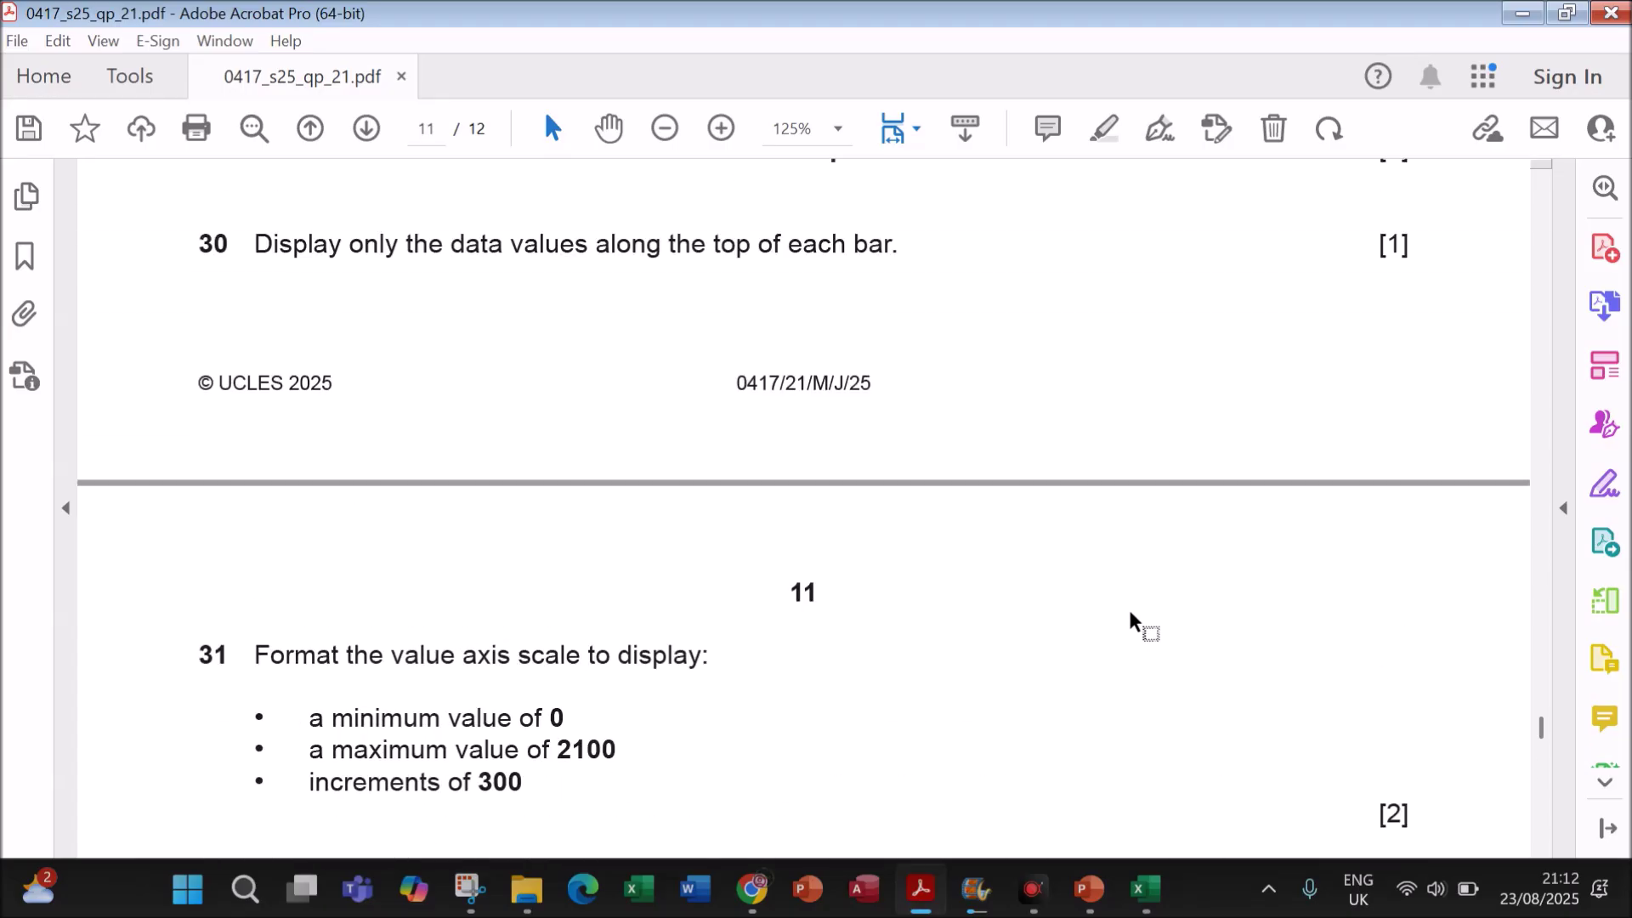
pyautogui.scroll(-2, 1129, 610)
# - Select the whole chart in Excel and display slide 5, Tawara malpractice trends, in PowerPoint
pyautogui.click(1137, 875)
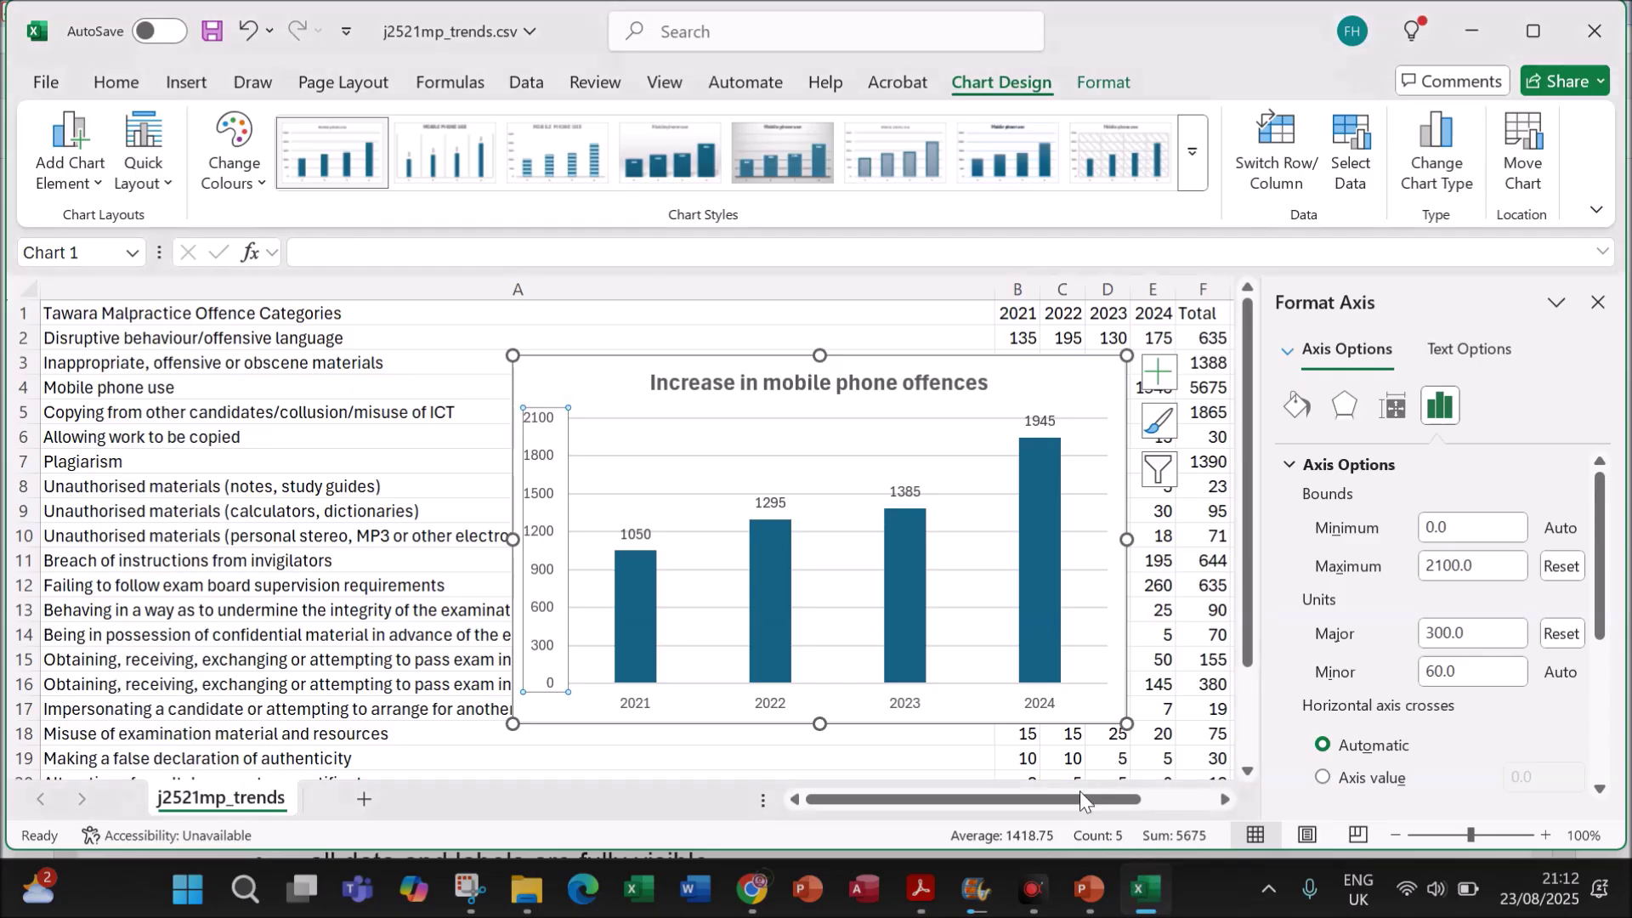
pyautogui.click(603, 383)
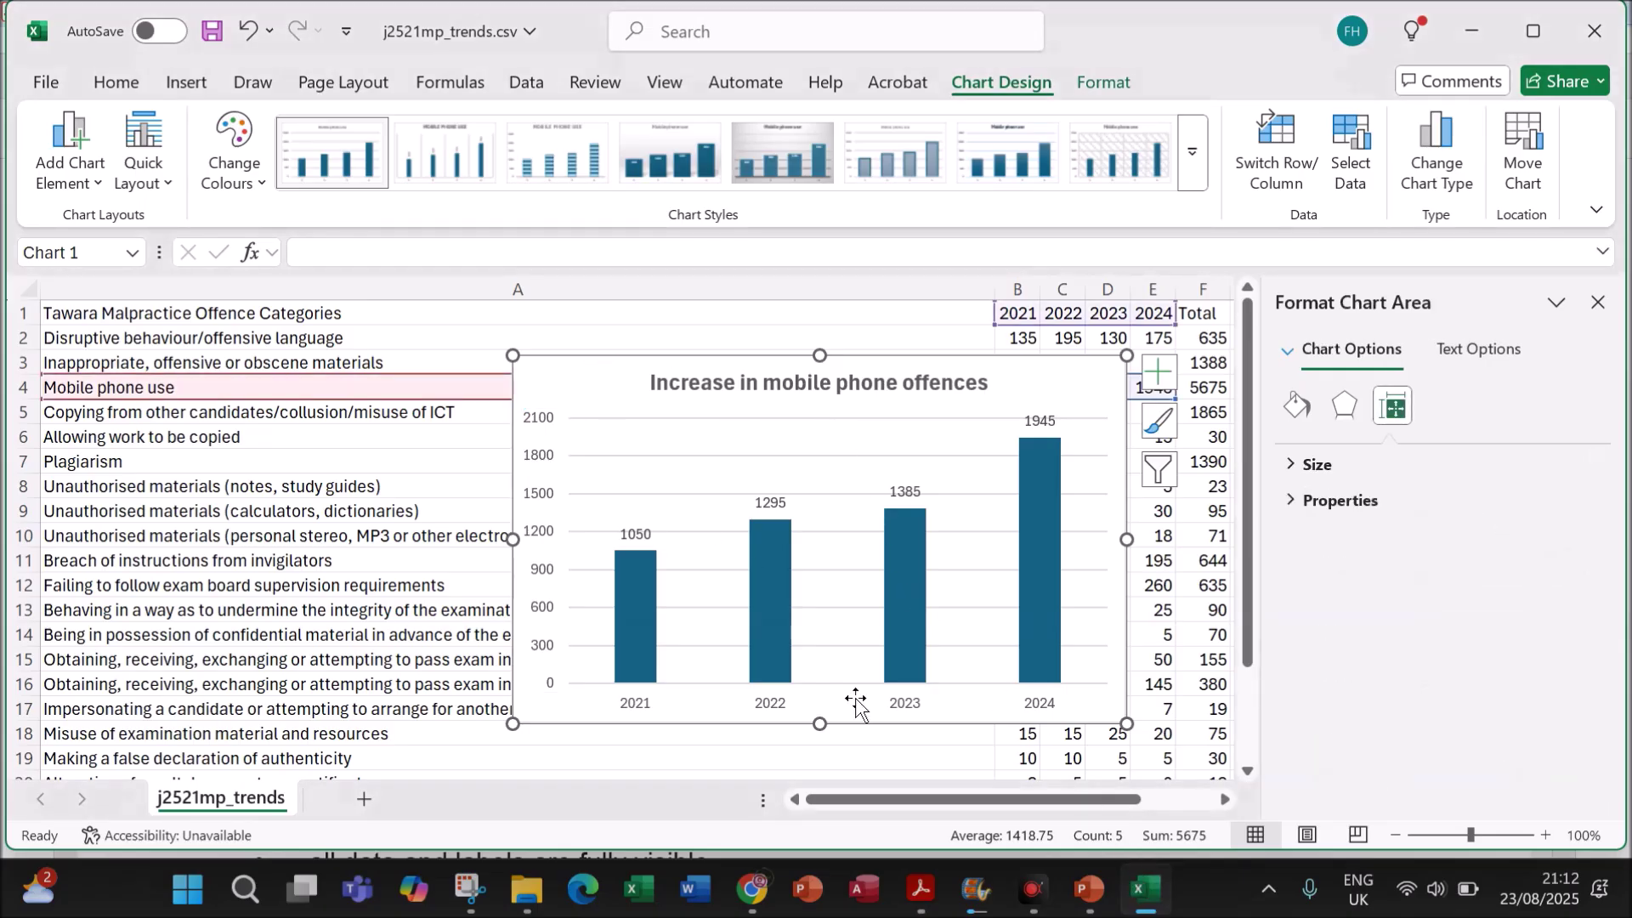
pyautogui.click(1081, 895)
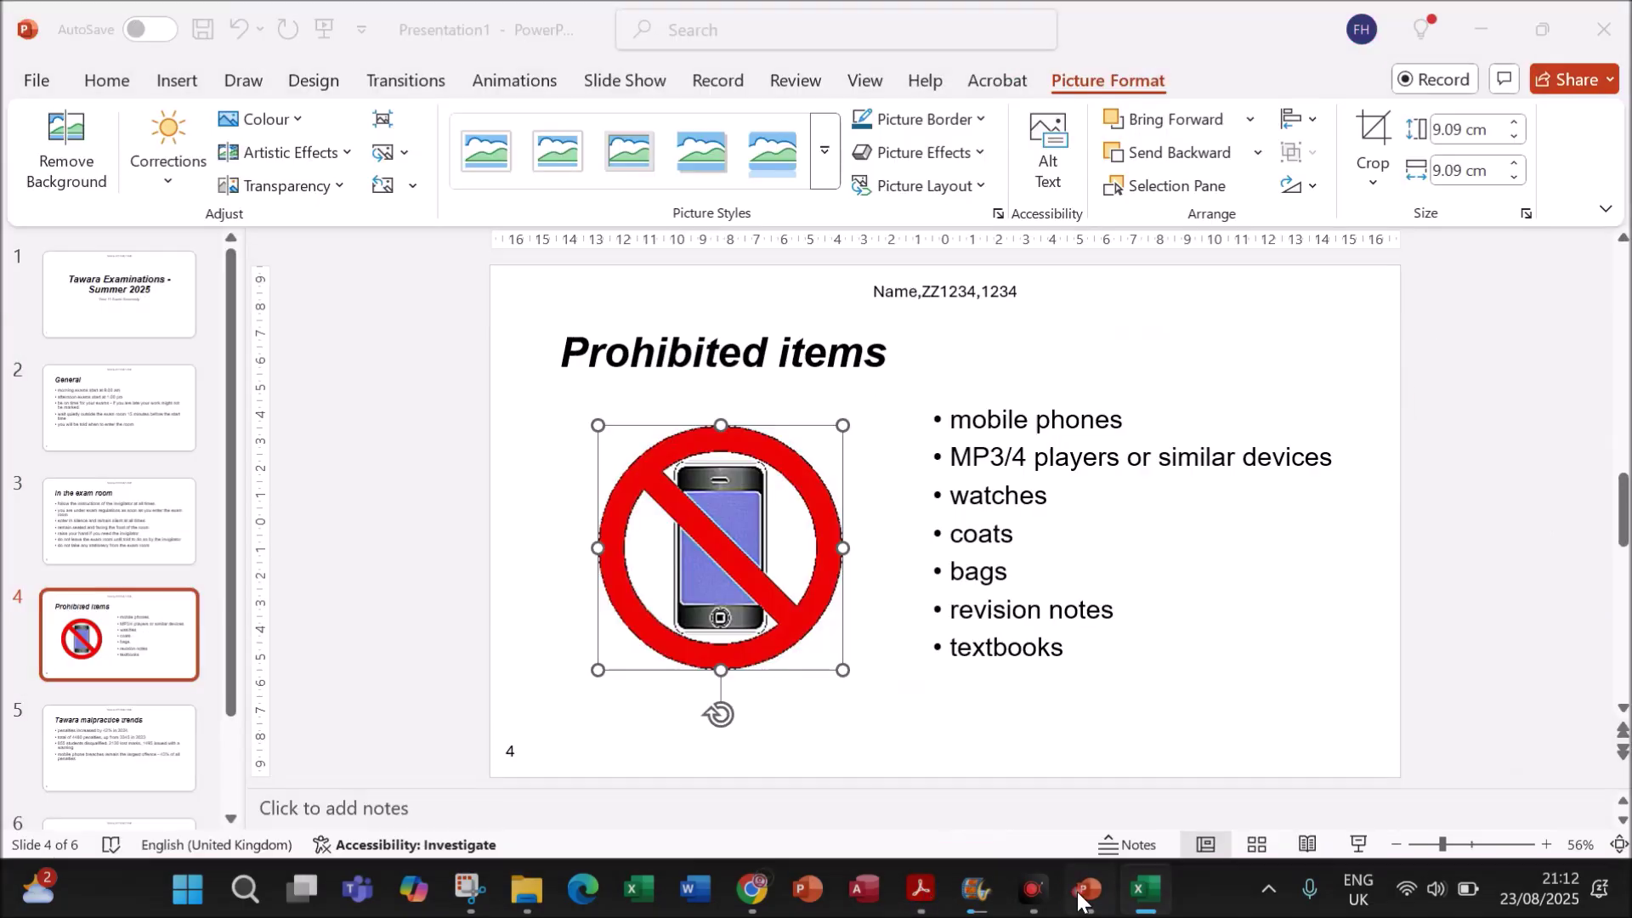
pyautogui.click(138, 739)
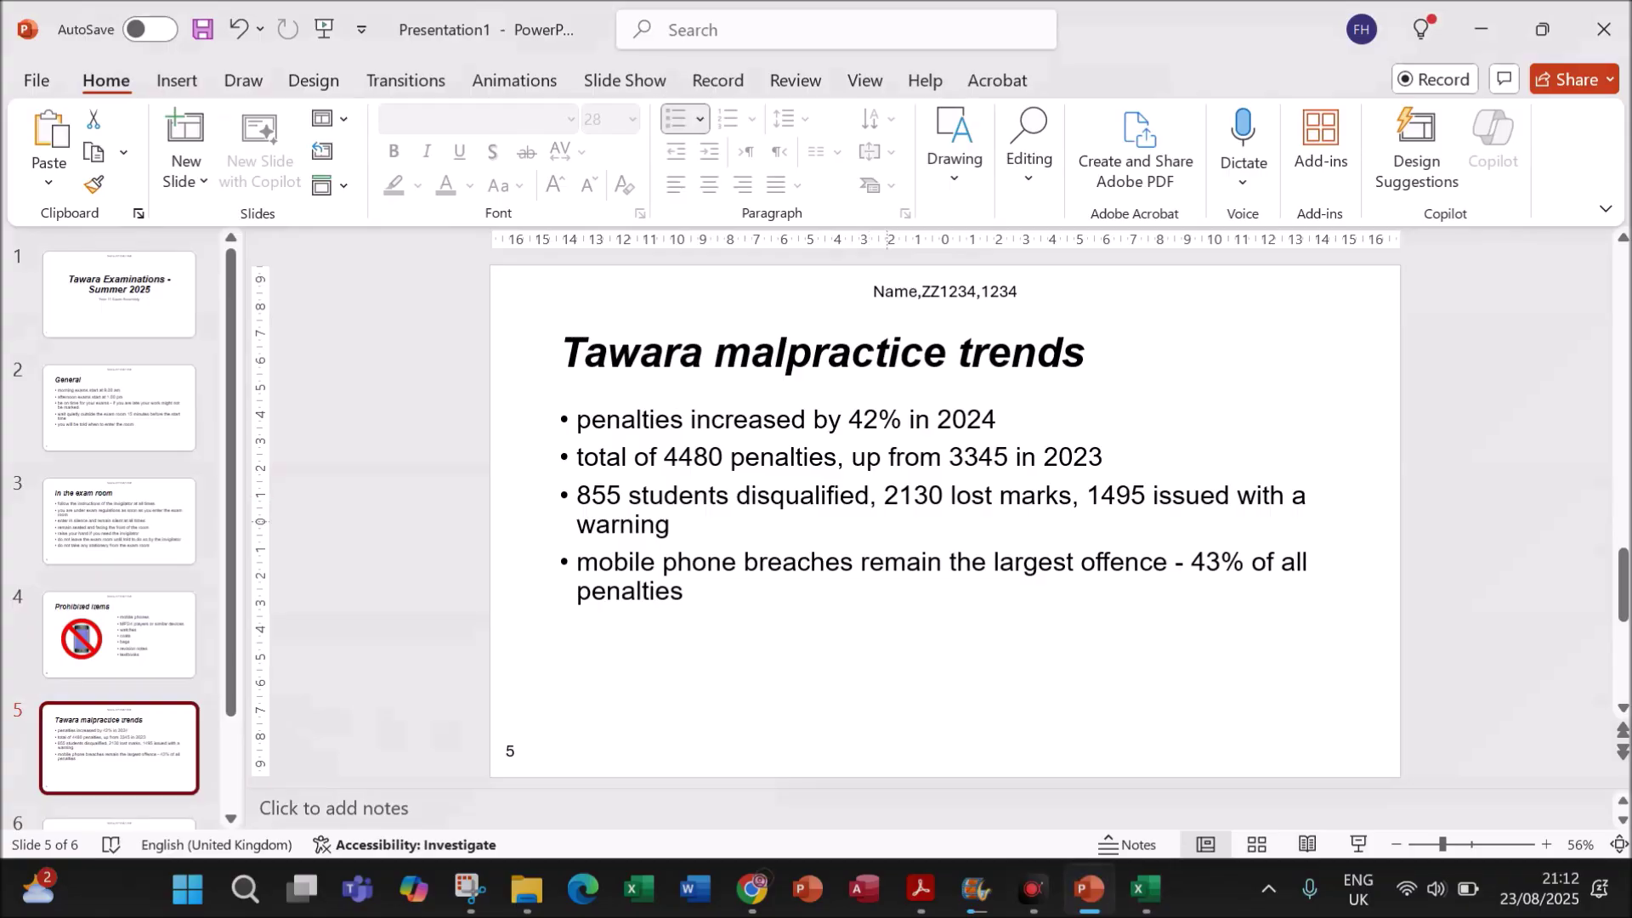
pyautogui.click(930, 899)
pyautogui.scroll(-3, 840, 745)
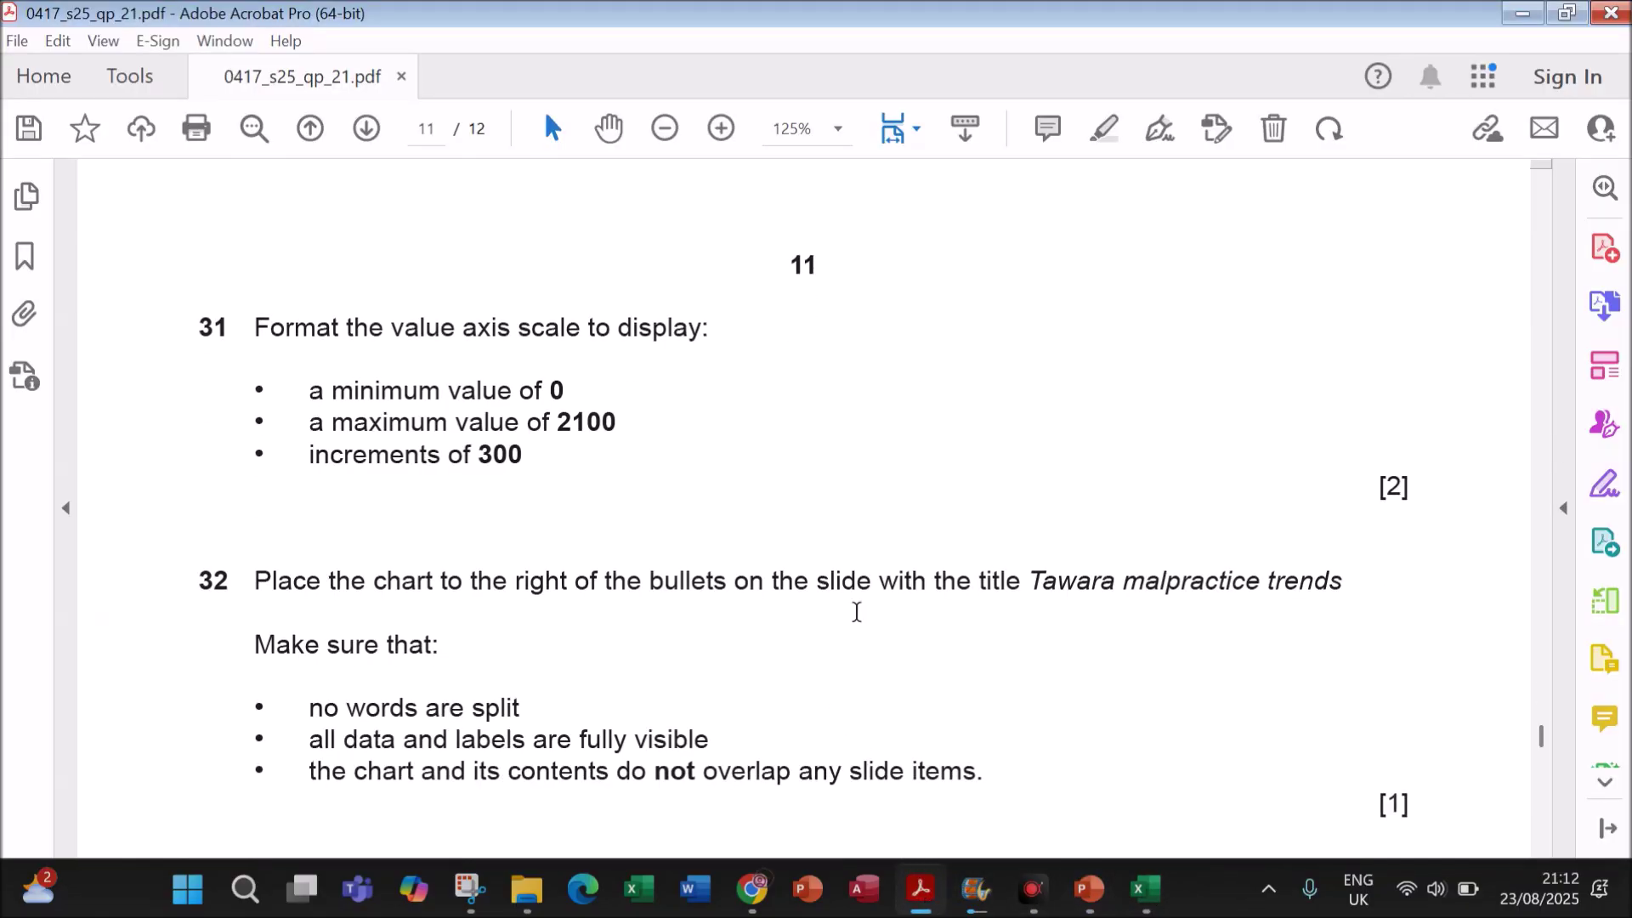
pyautogui.click(1145, 884)
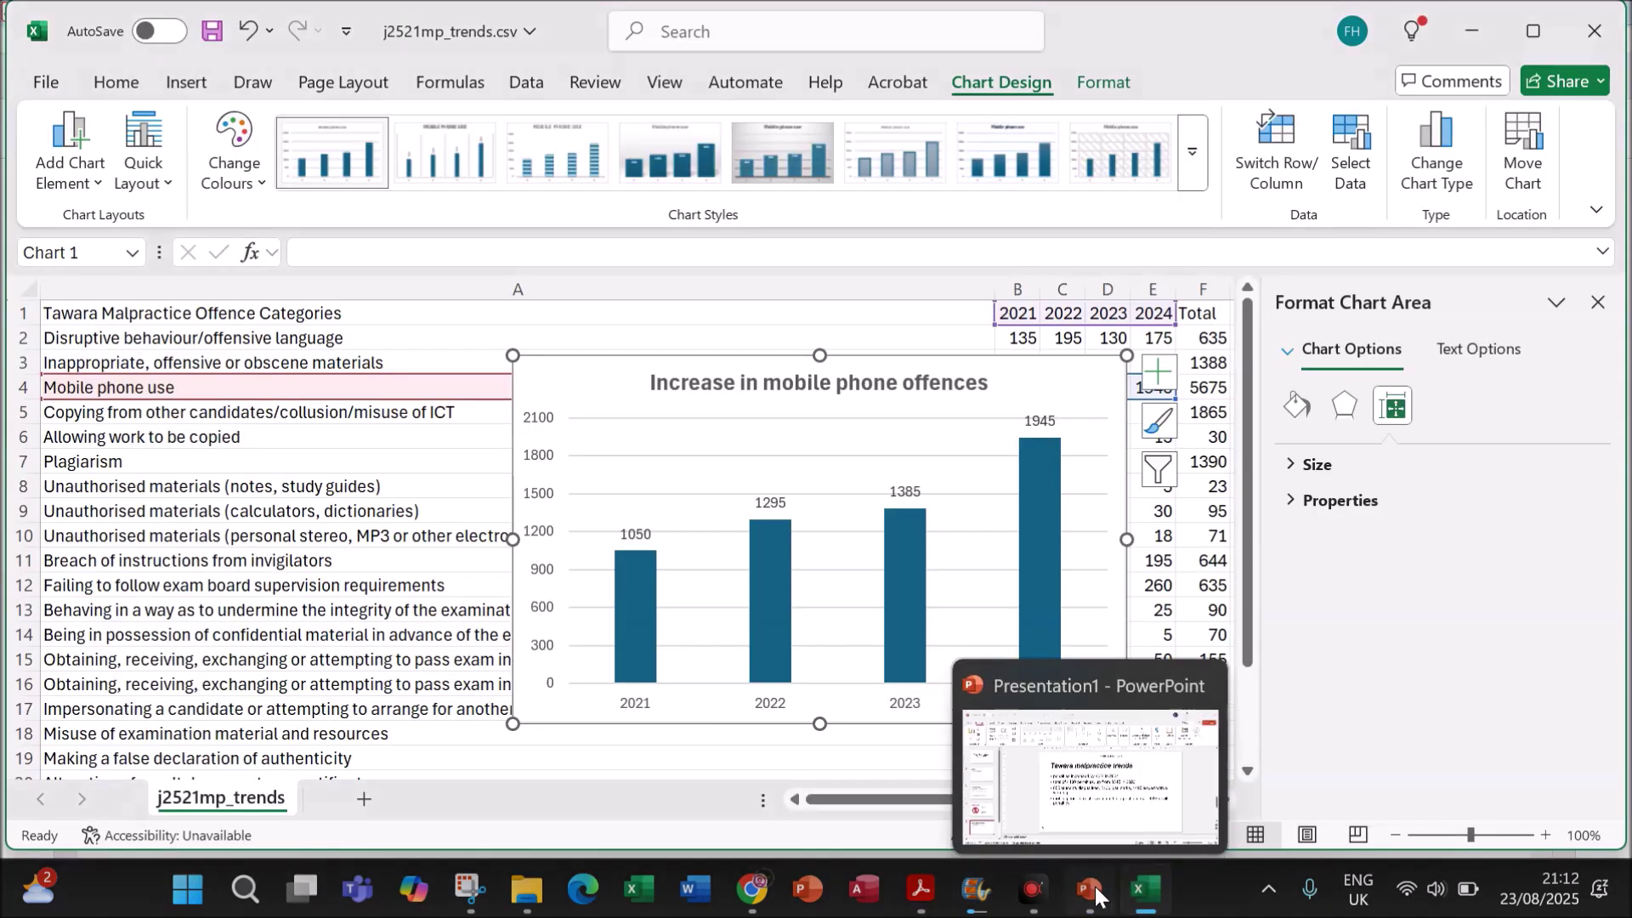
pyautogui.click(1090, 889)
# - Narrow the bullet text box on slide 5 by dragging its right edge left
pyautogui.click(1062, 586)
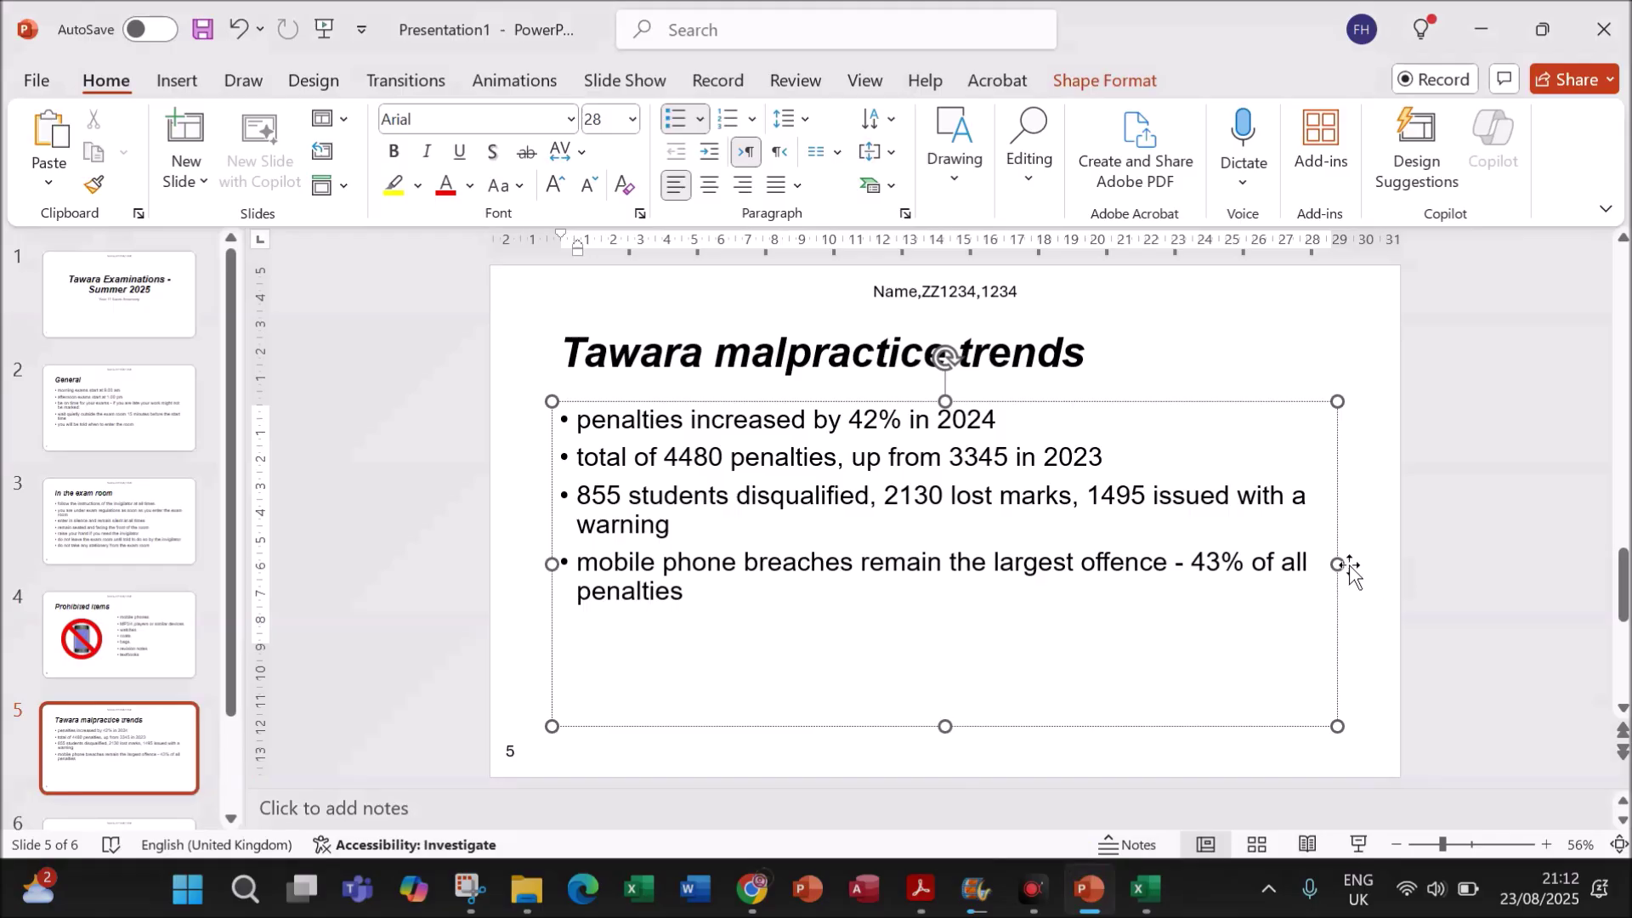
pyautogui.moveTo(1341, 565); pyautogui.dragTo(975, 561)
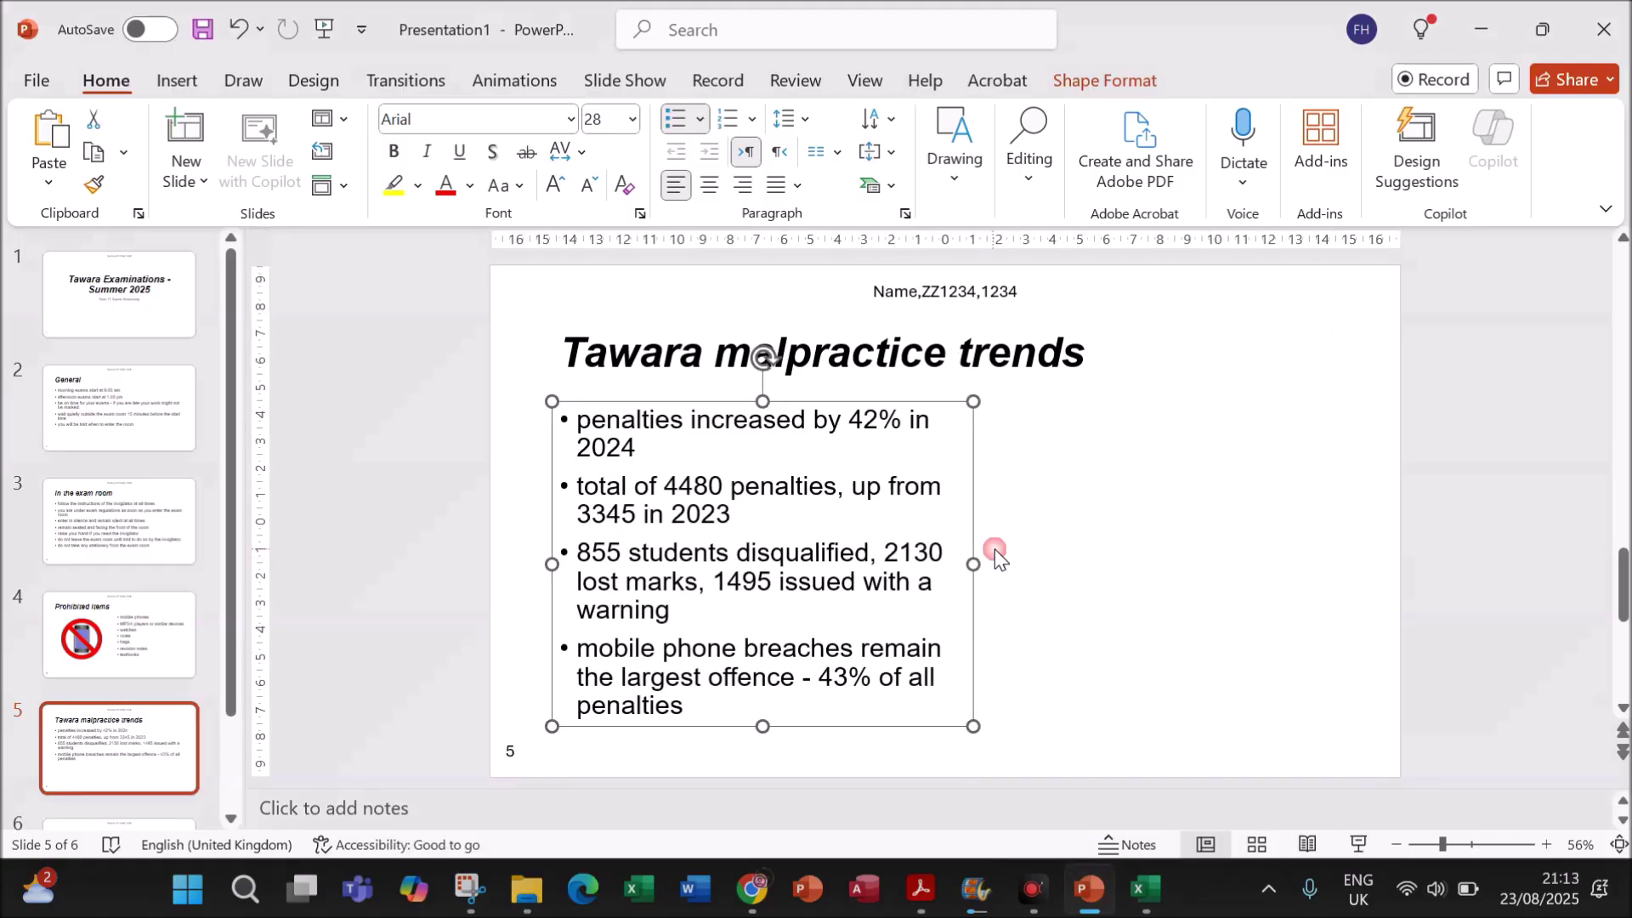
pyautogui.click(1177, 565)
# - Paste the Increase in mobile phone offences chart and place it right of the bullets without overlapping
pyautogui.hotkey('ctrl', 'v')
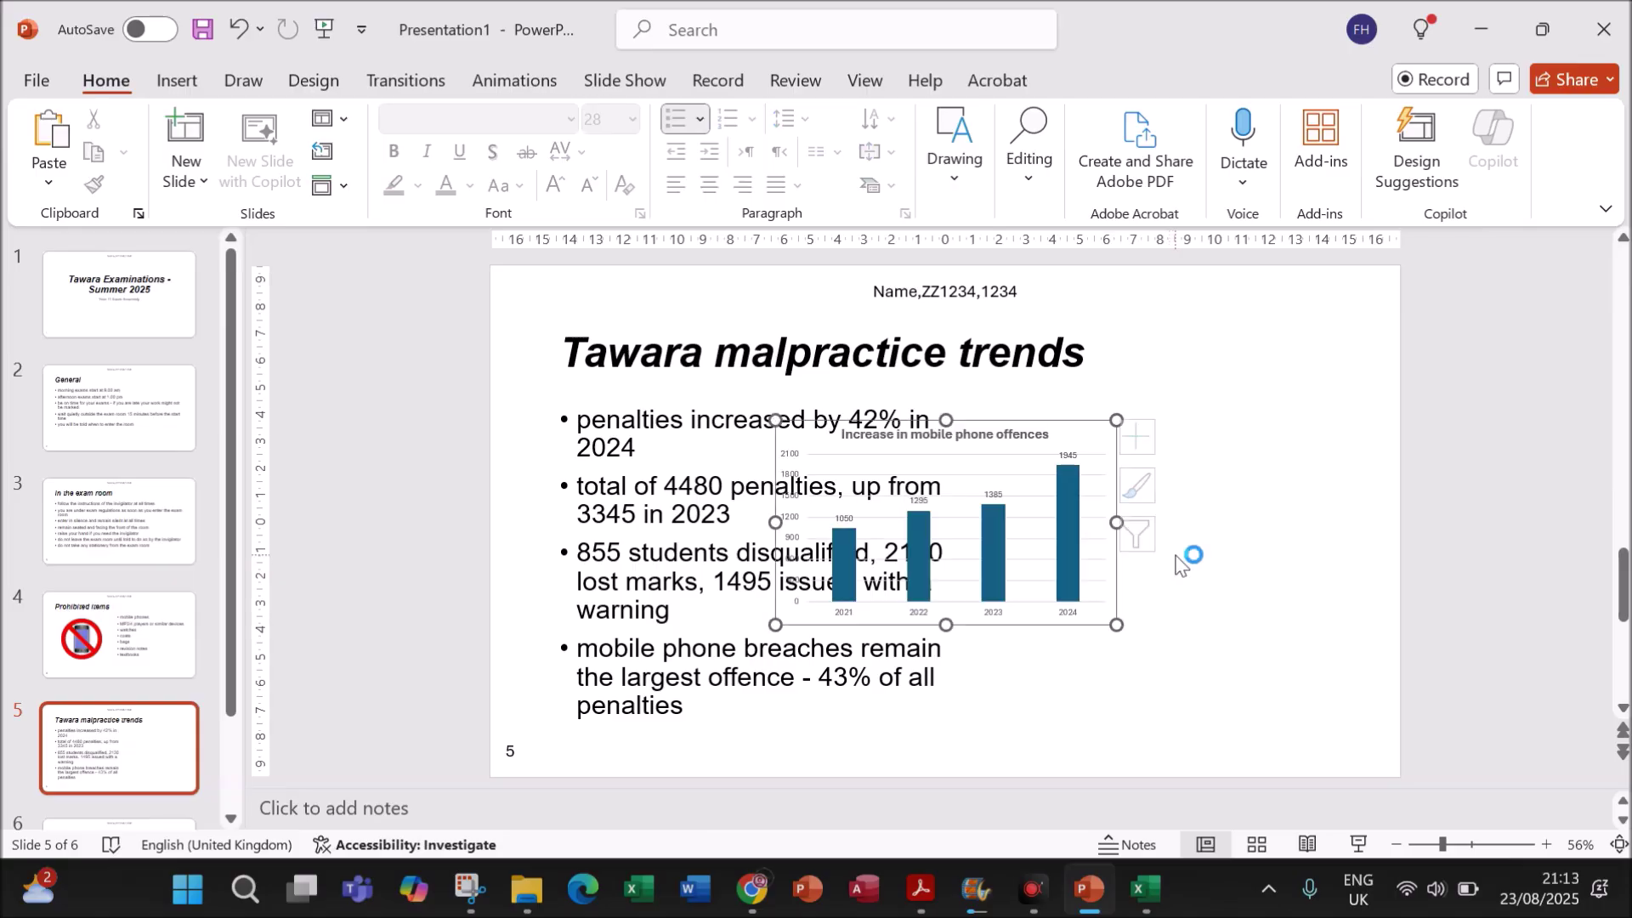
pyautogui.moveTo(1042, 619); pyautogui.dragTo(1369, 712)
pyautogui.click(1476, 654)
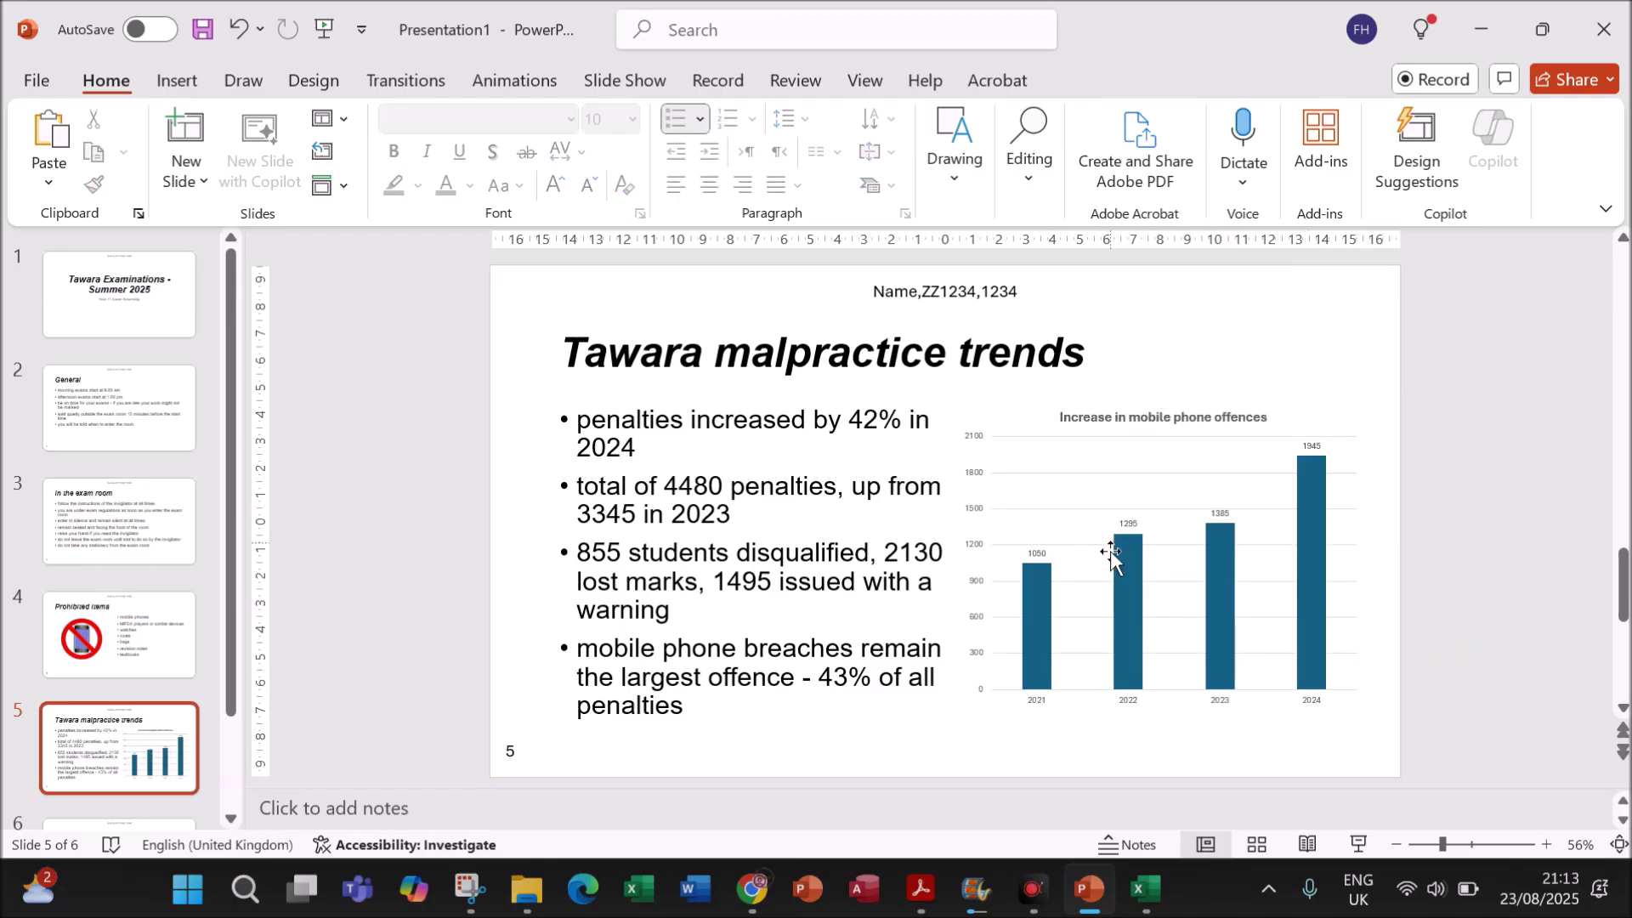
# - Scroll the exam paper to question 33's printing requirements, rechecking the slide 5 chart in between
pyautogui.click(921, 889)
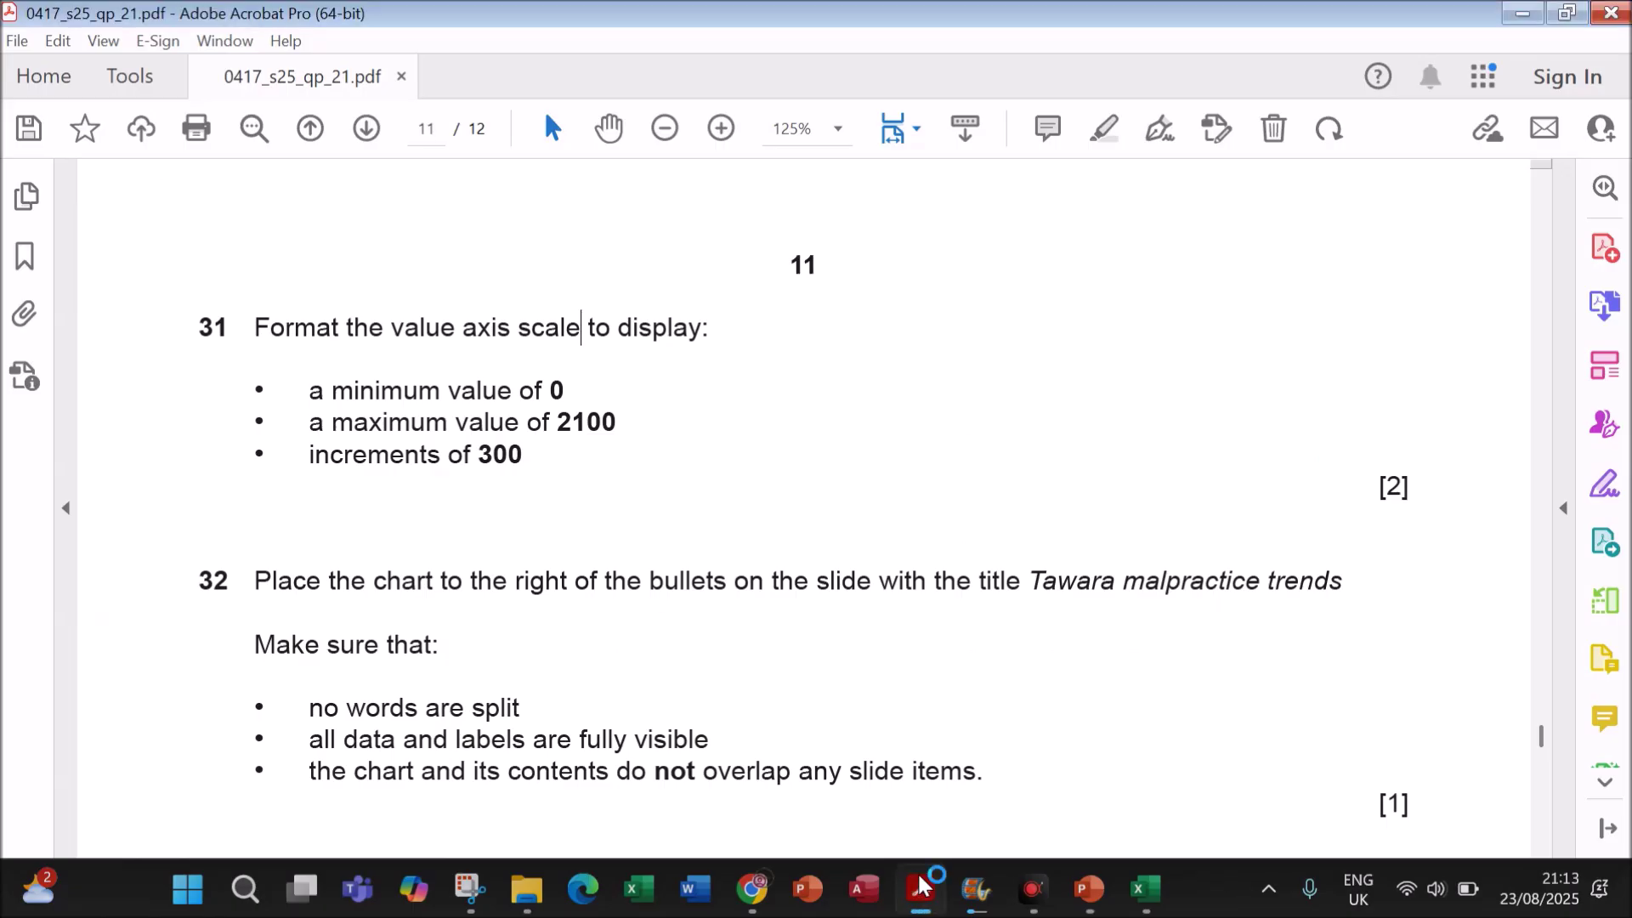
pyautogui.scroll(-2, 906, 673)
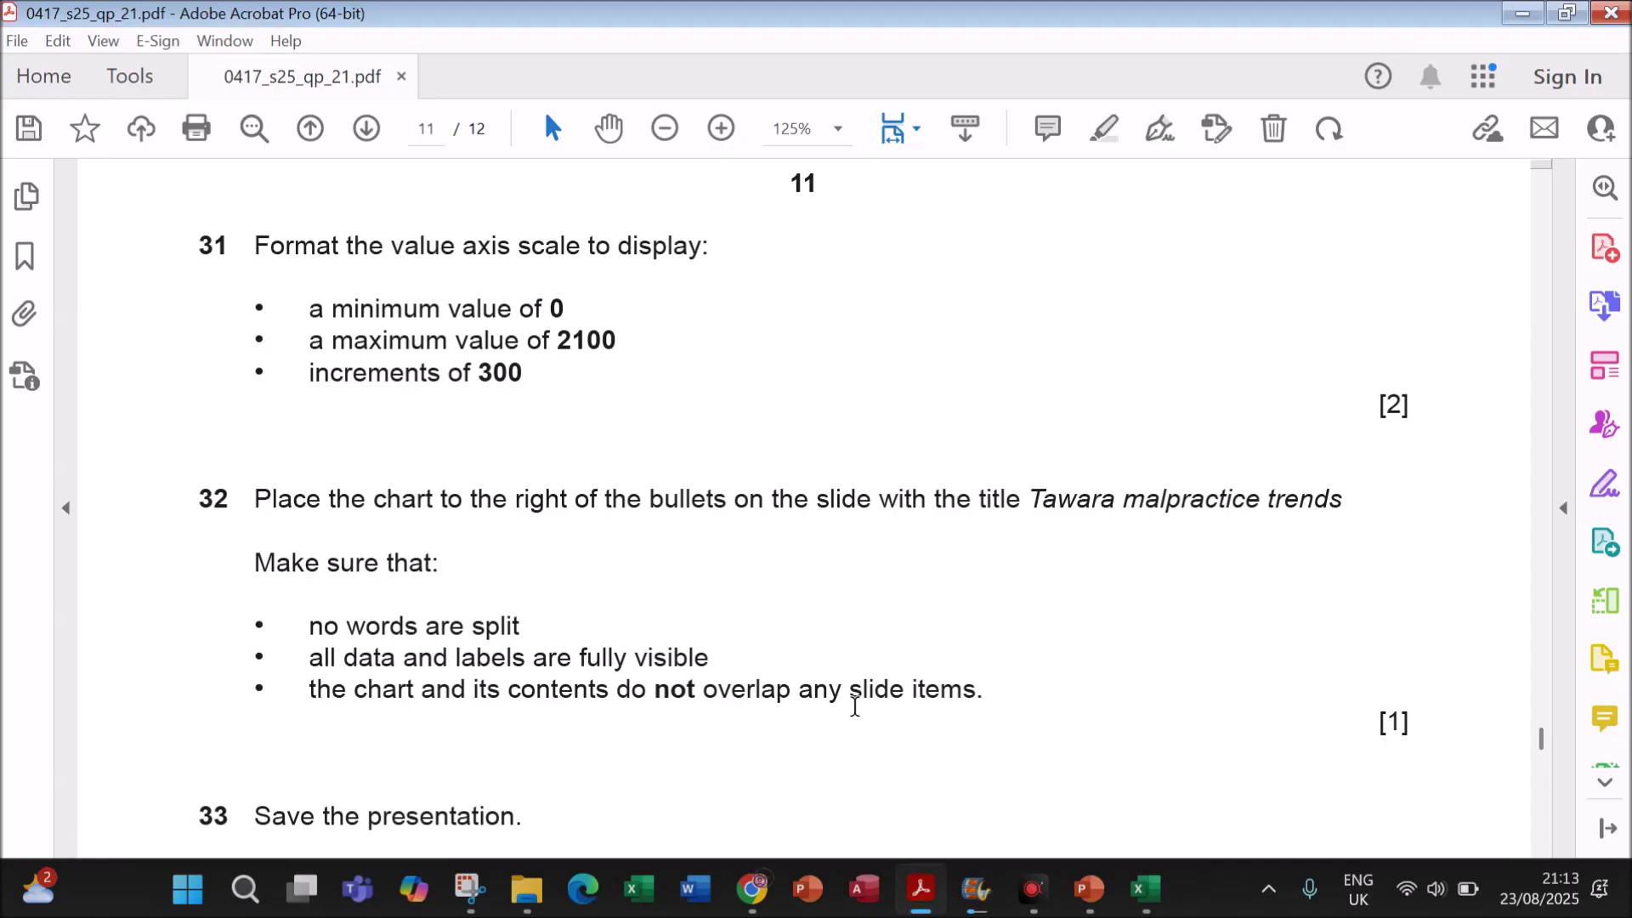
pyautogui.scroll(-5, 998, 714)
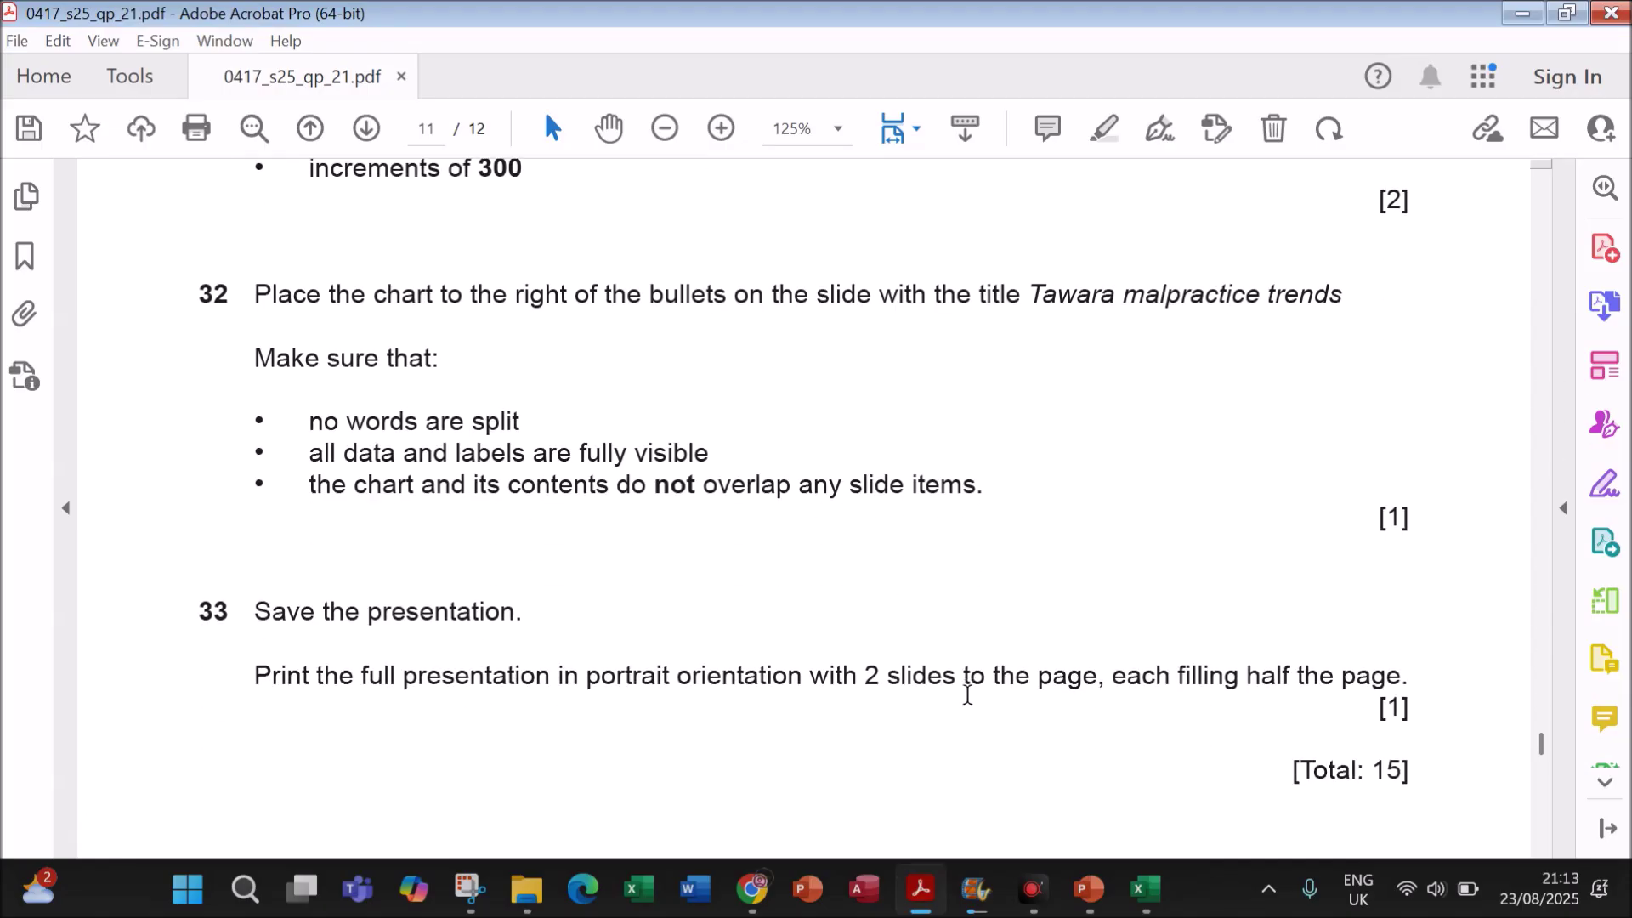
pyautogui.click(1086, 889)
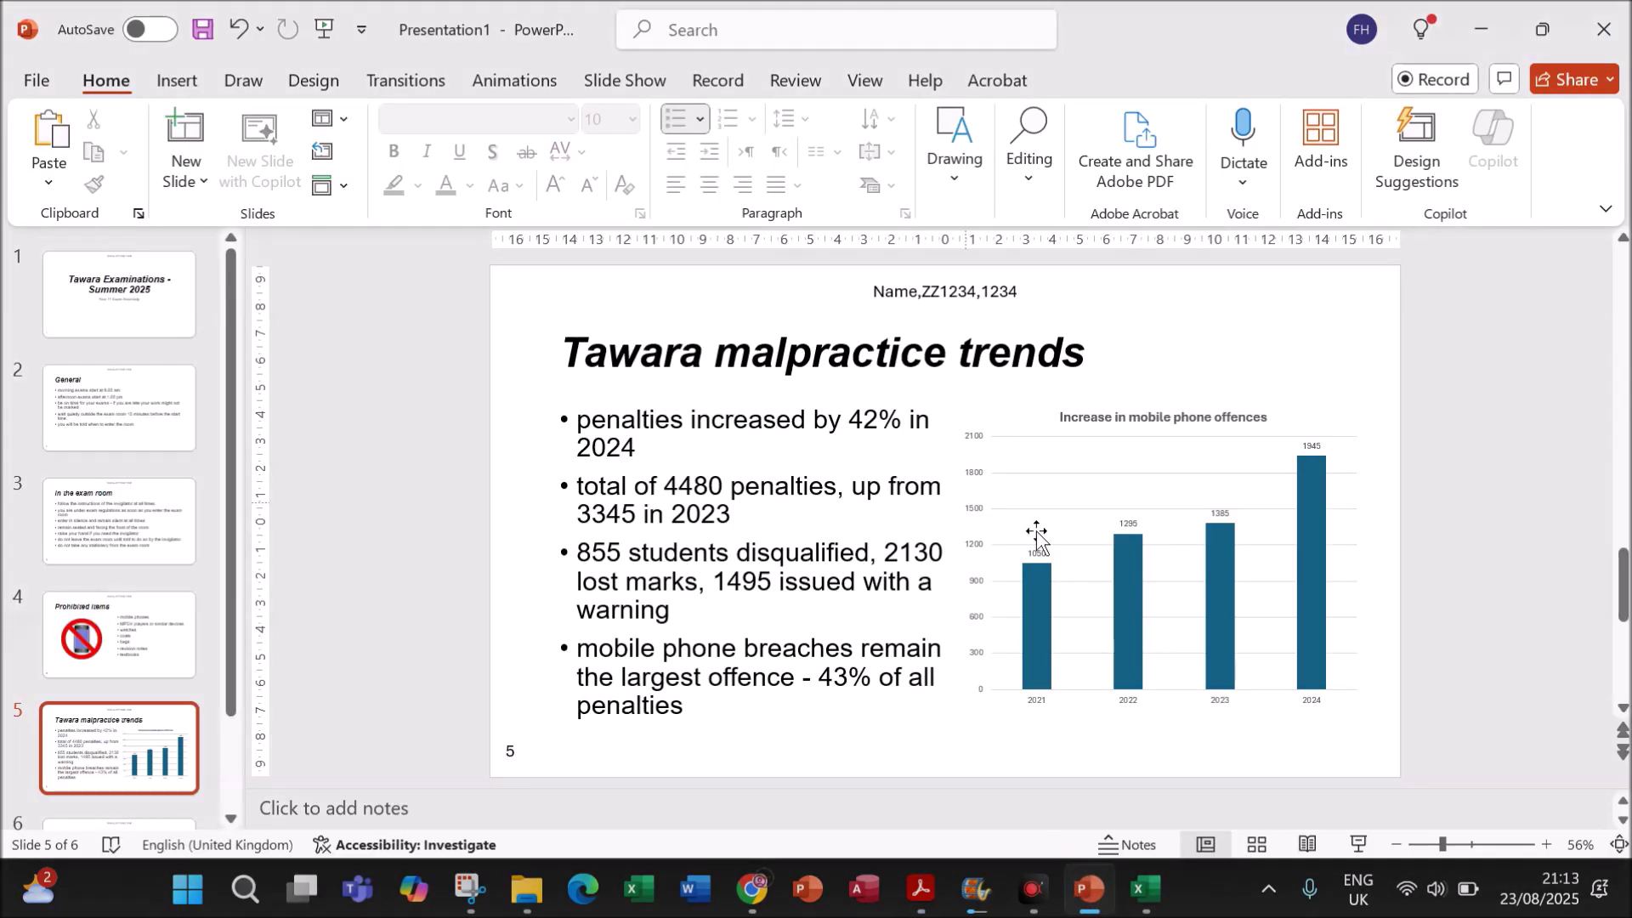
pyautogui.click(921, 888)
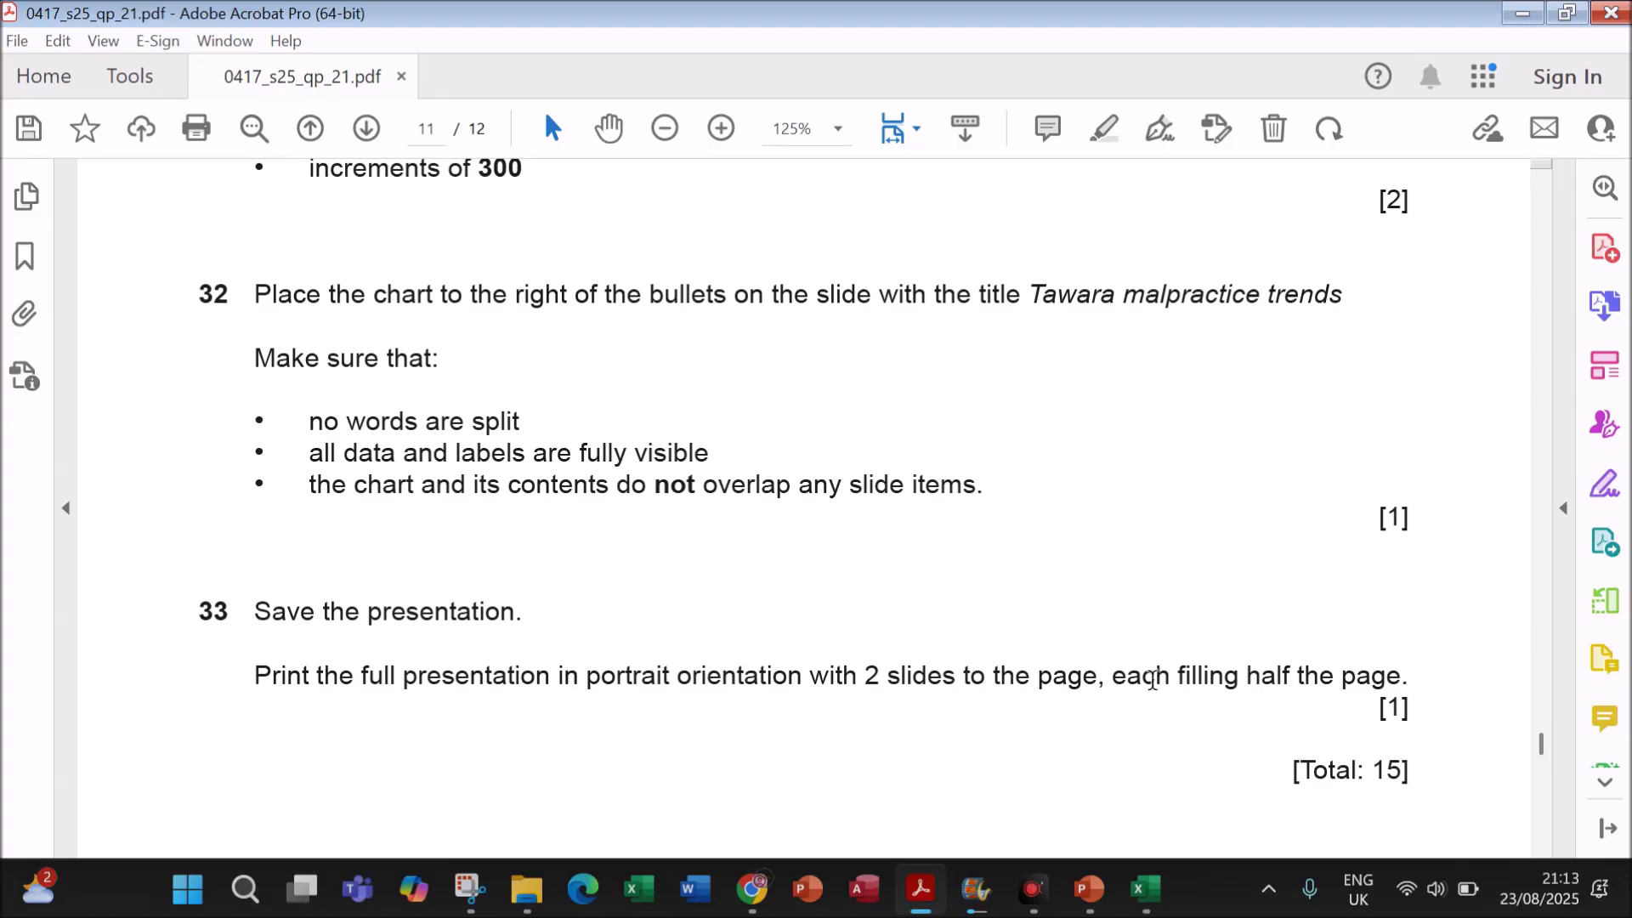
pyautogui.scroll(-5, 1156, 685)
pyautogui.scroll(4, 1155, 697)
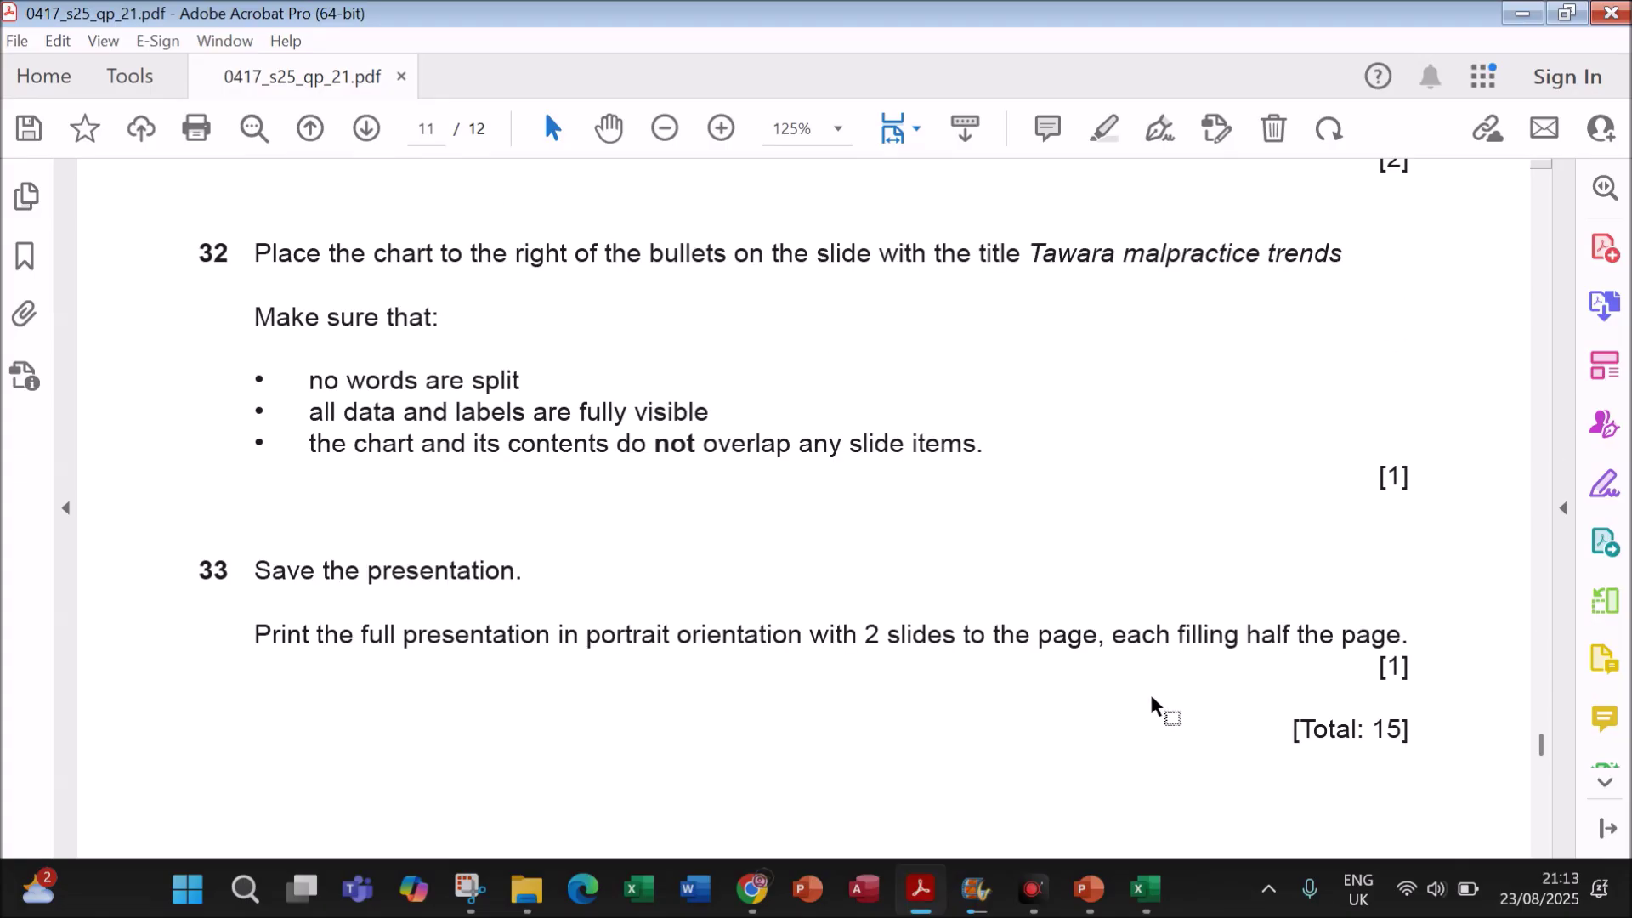
pyautogui.click(1085, 890)
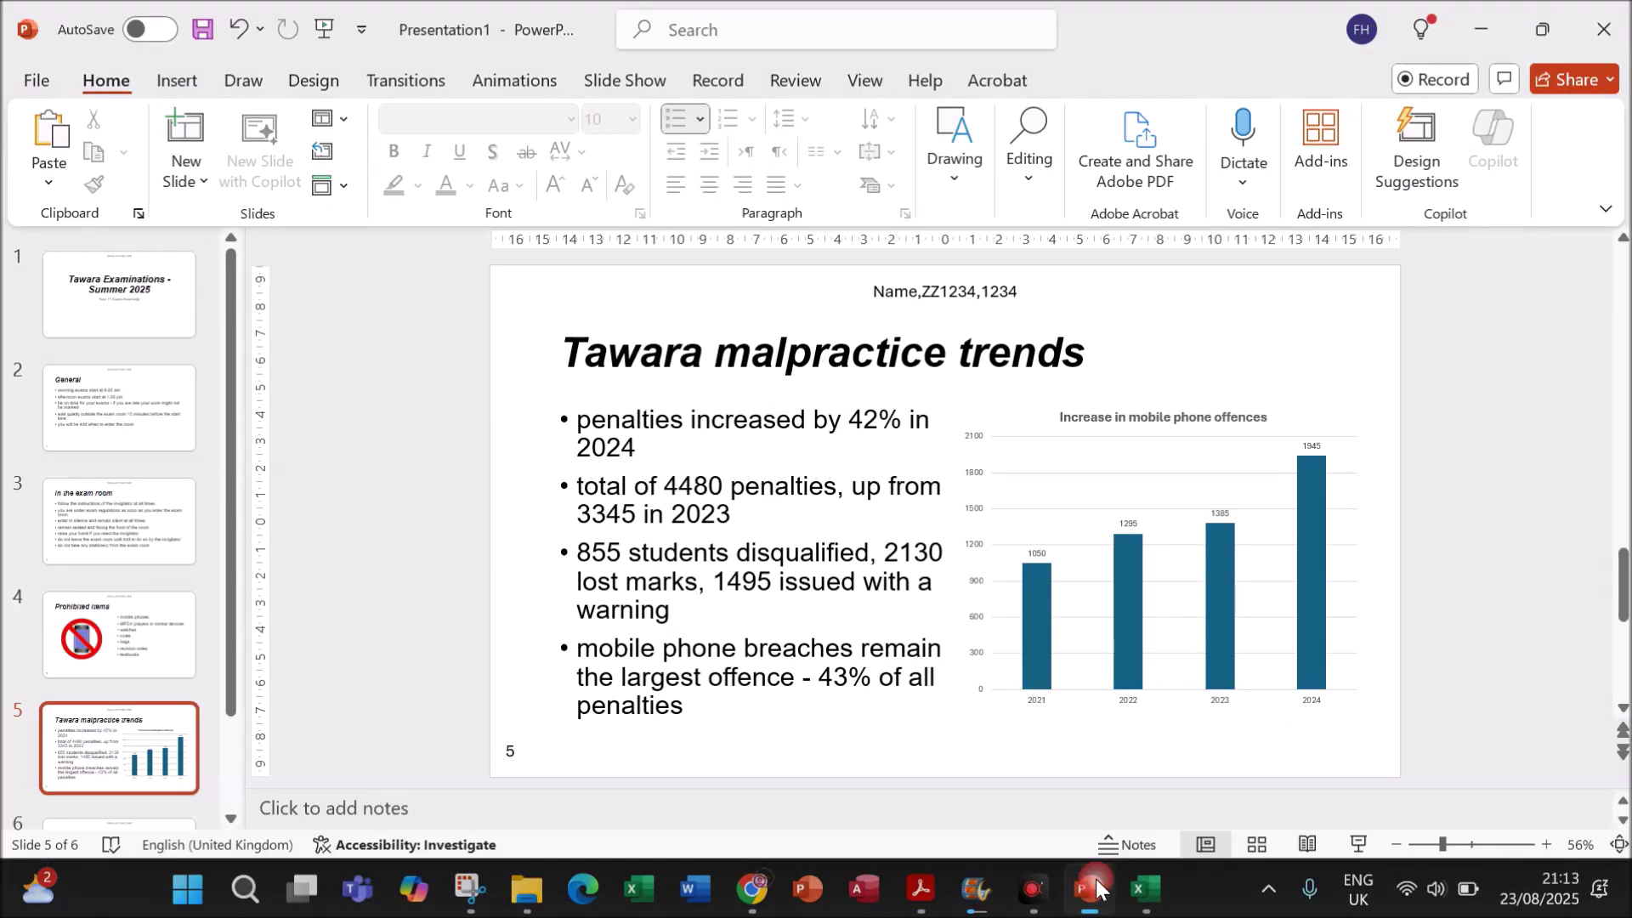
pyautogui.click(37, 81)
# - Set the print layout to Handouts with 2 slides per page
pyautogui.click(70, 551)
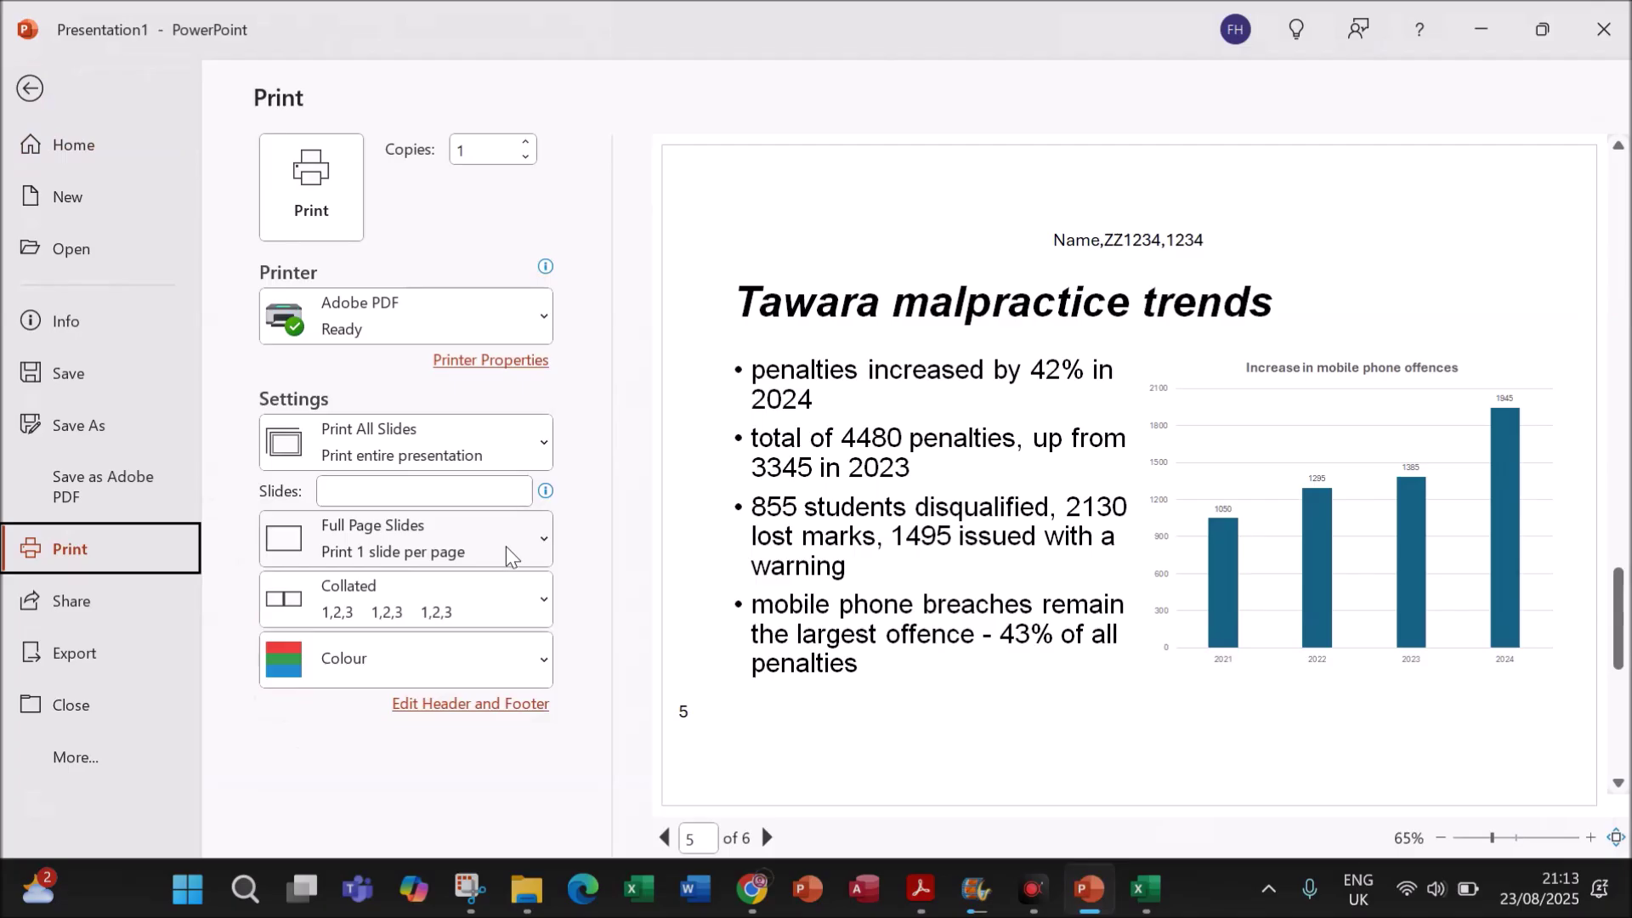
pyautogui.click(374, 540)
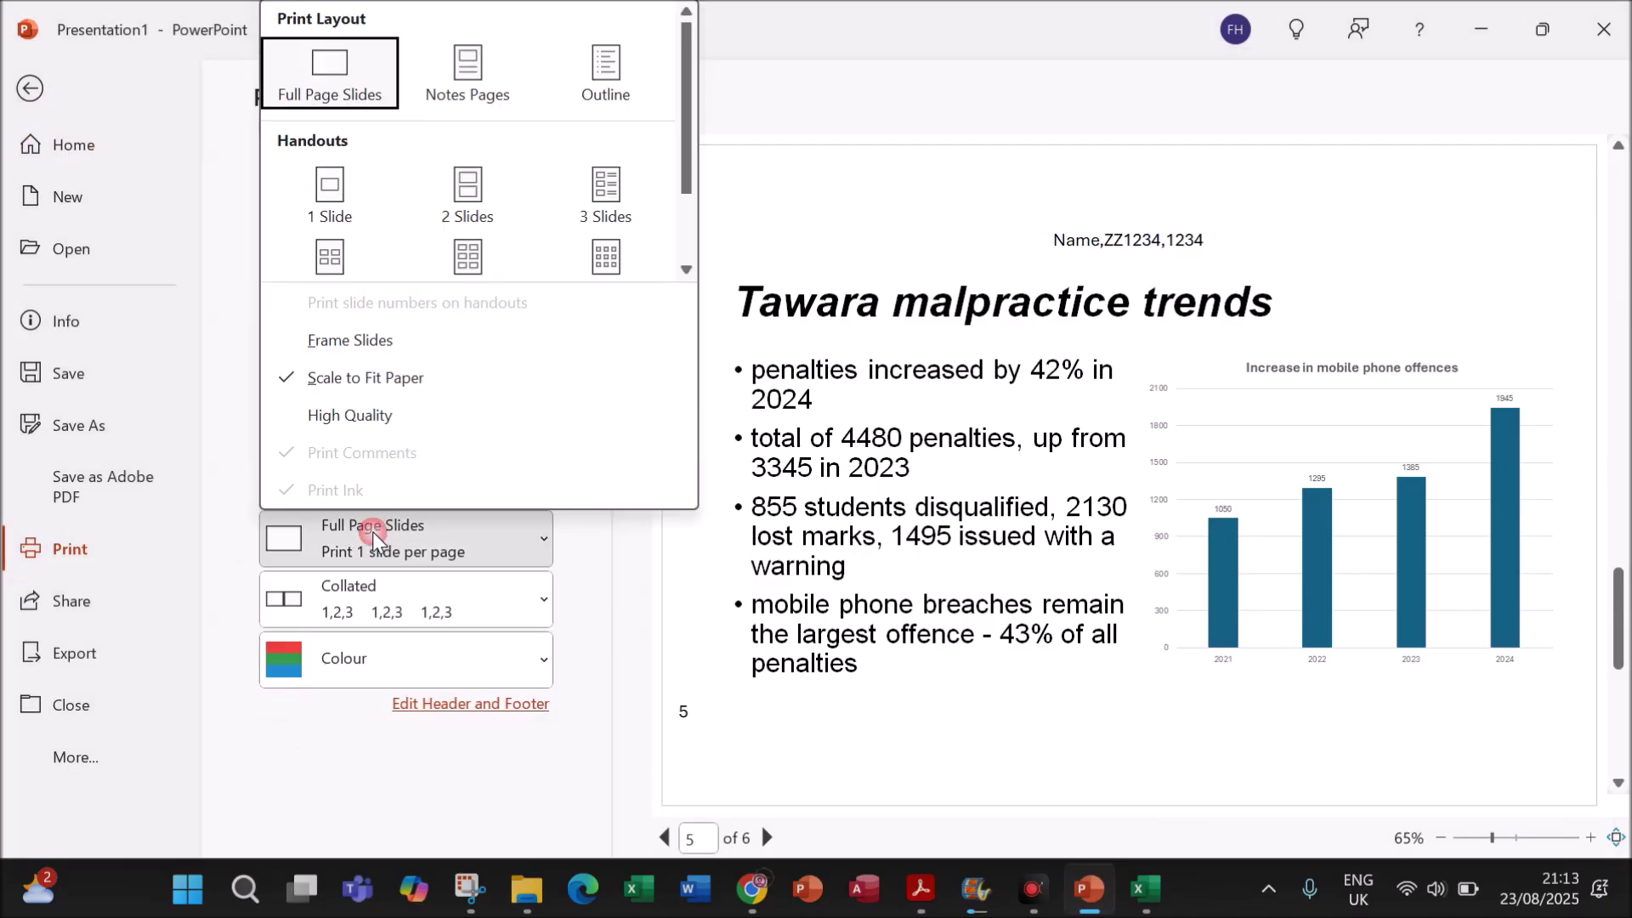
pyautogui.click(479, 213)
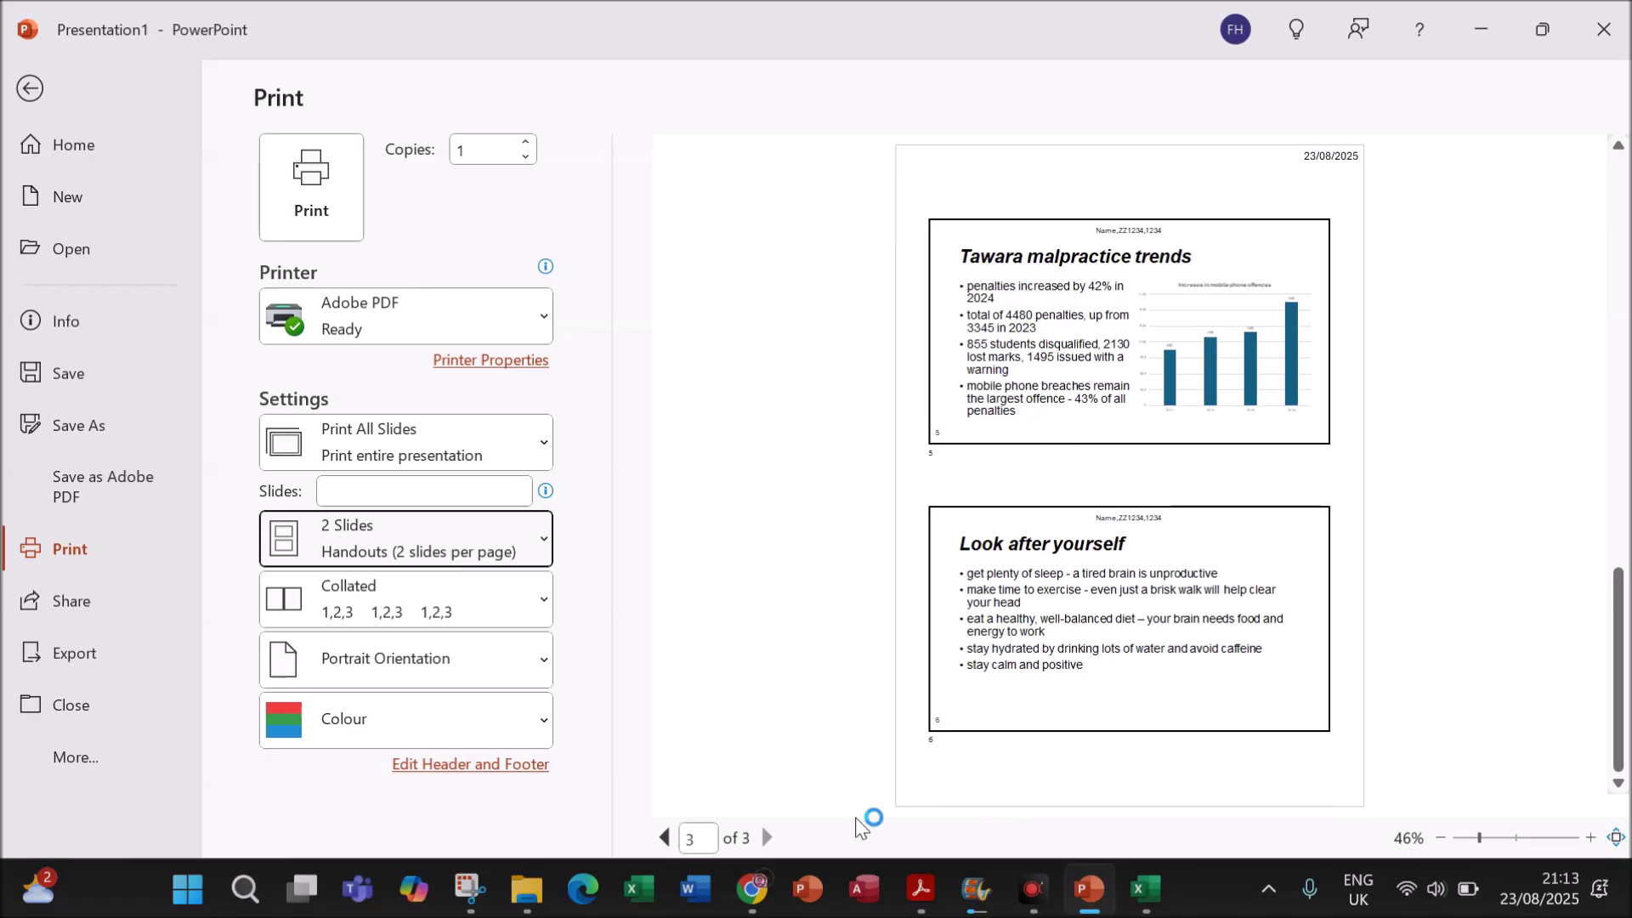
pyautogui.click(443, 768)
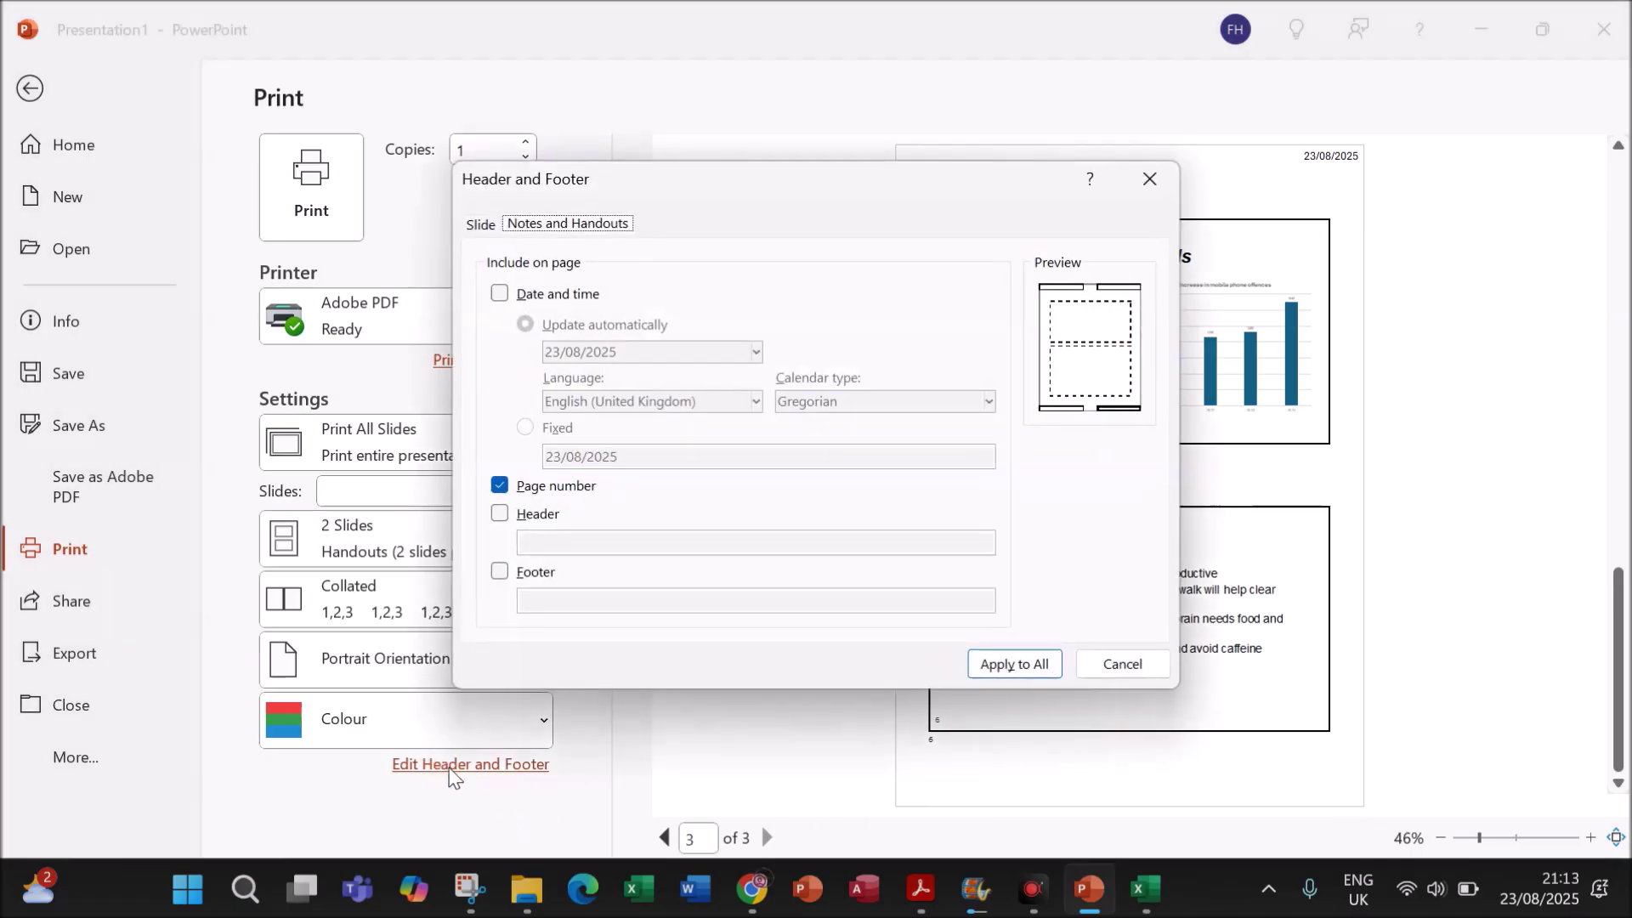
# - Turn on the handout footer with the candidate's name, centre and candidate numbers, and apply to all
pyautogui.click(538, 571)
pyautogui.click(545, 603)
pyautogui.write('Name,ZZ')
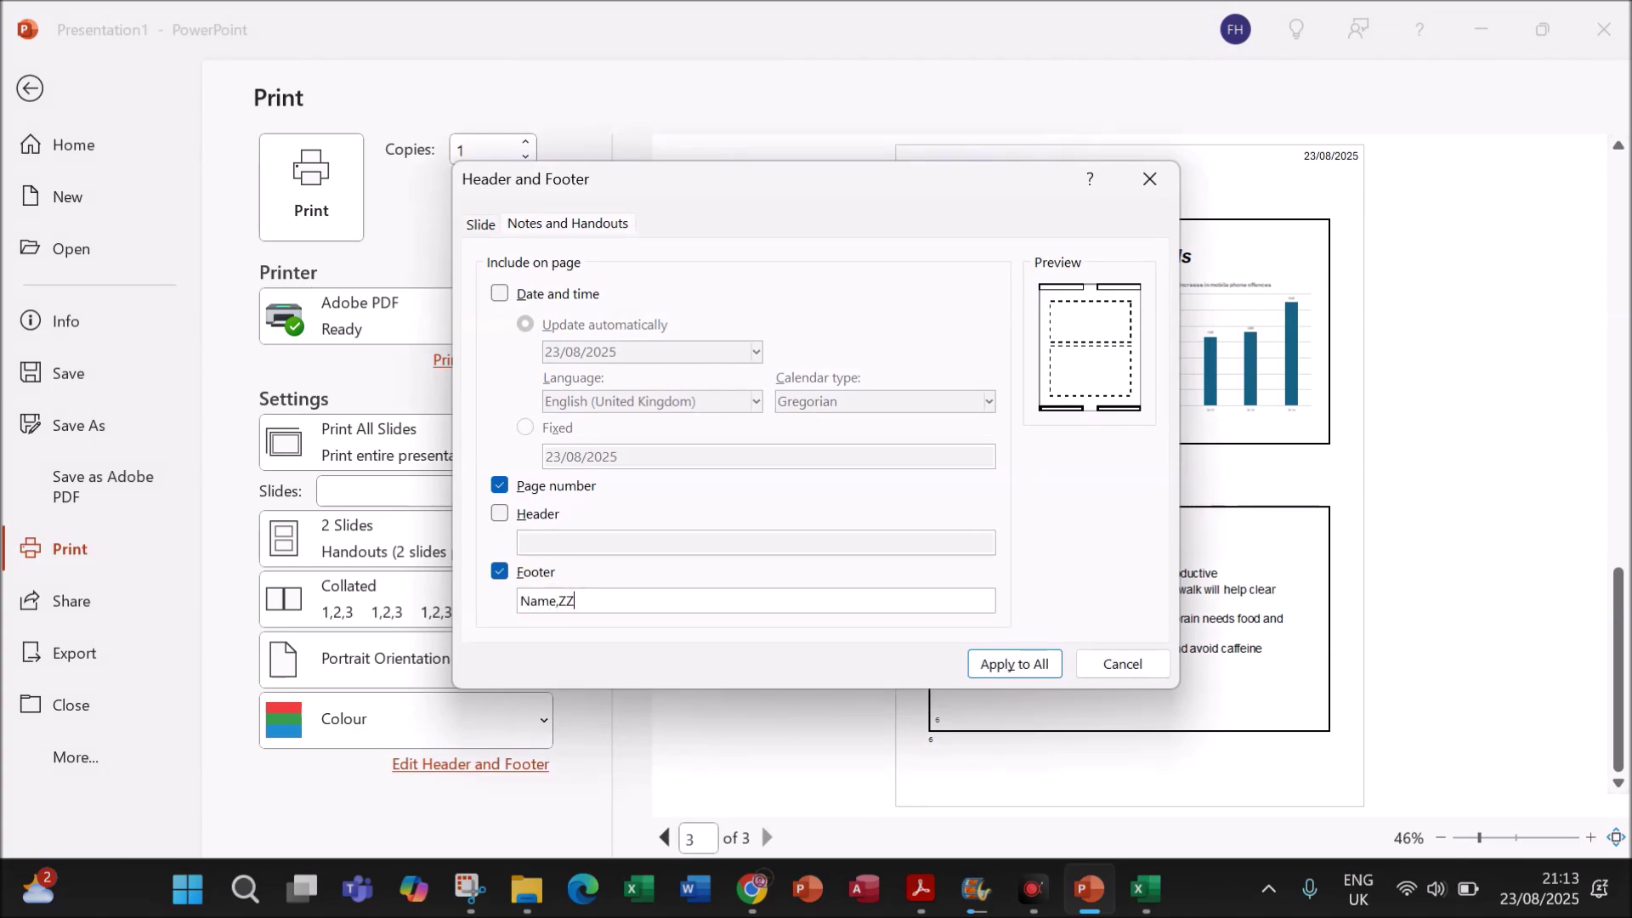
pyautogui.write('1234,1234')
pyautogui.click(604, 600)
pyautogui.press('BackSpace')
pyautogui.click(1009, 667)
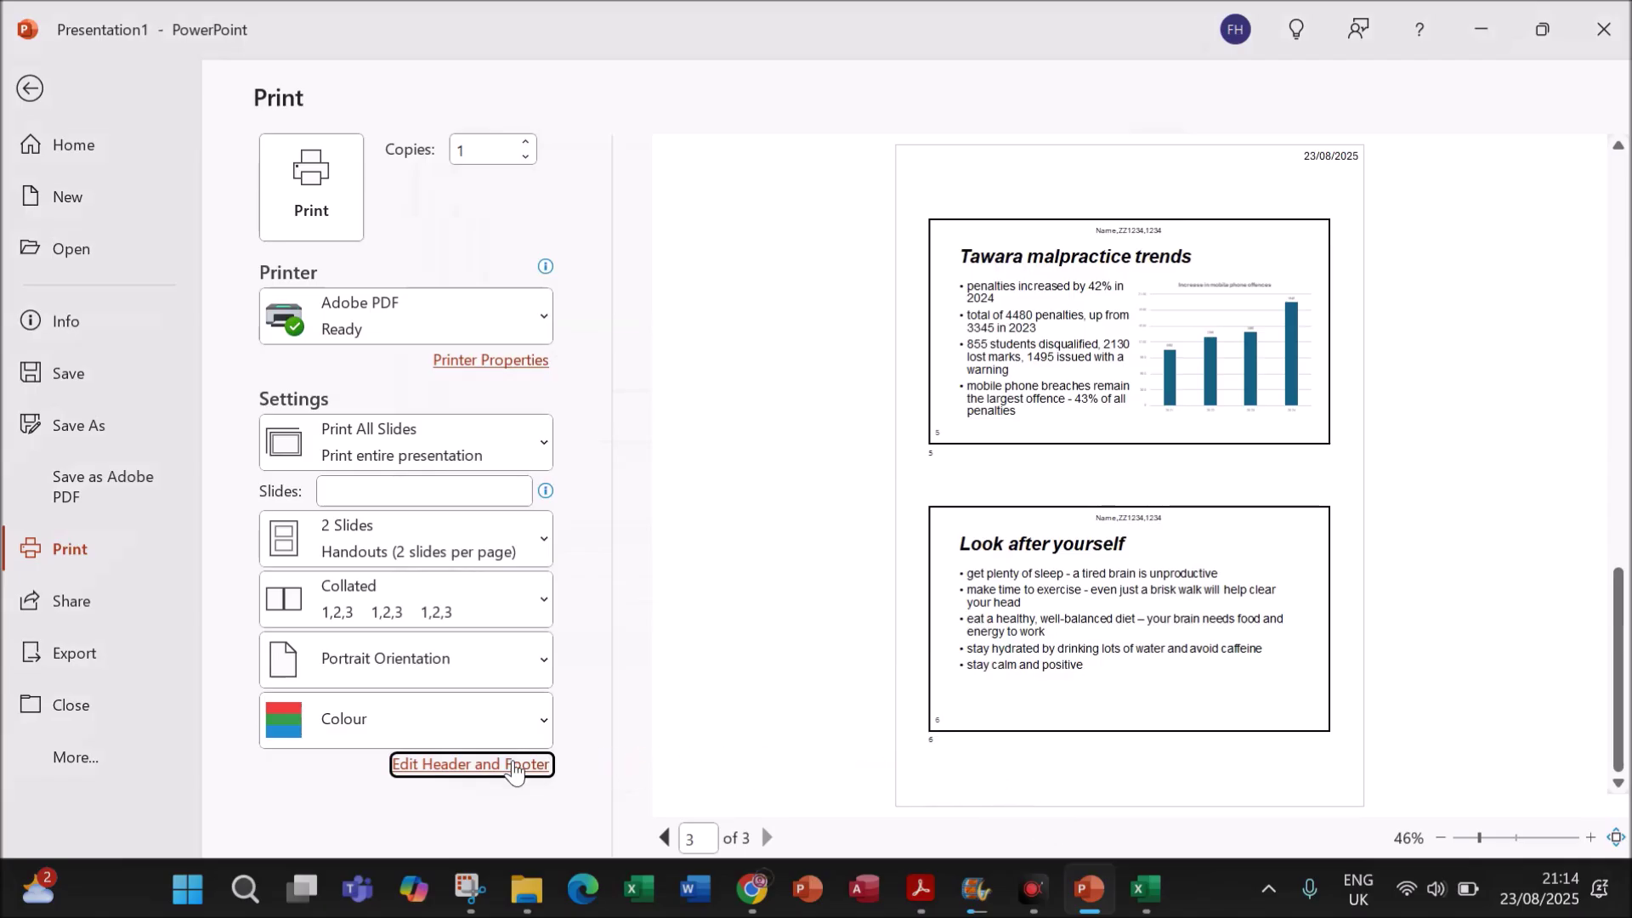
# - Recheck the Header and Footer settings and apply them to all pages again
pyautogui.click(516, 768)
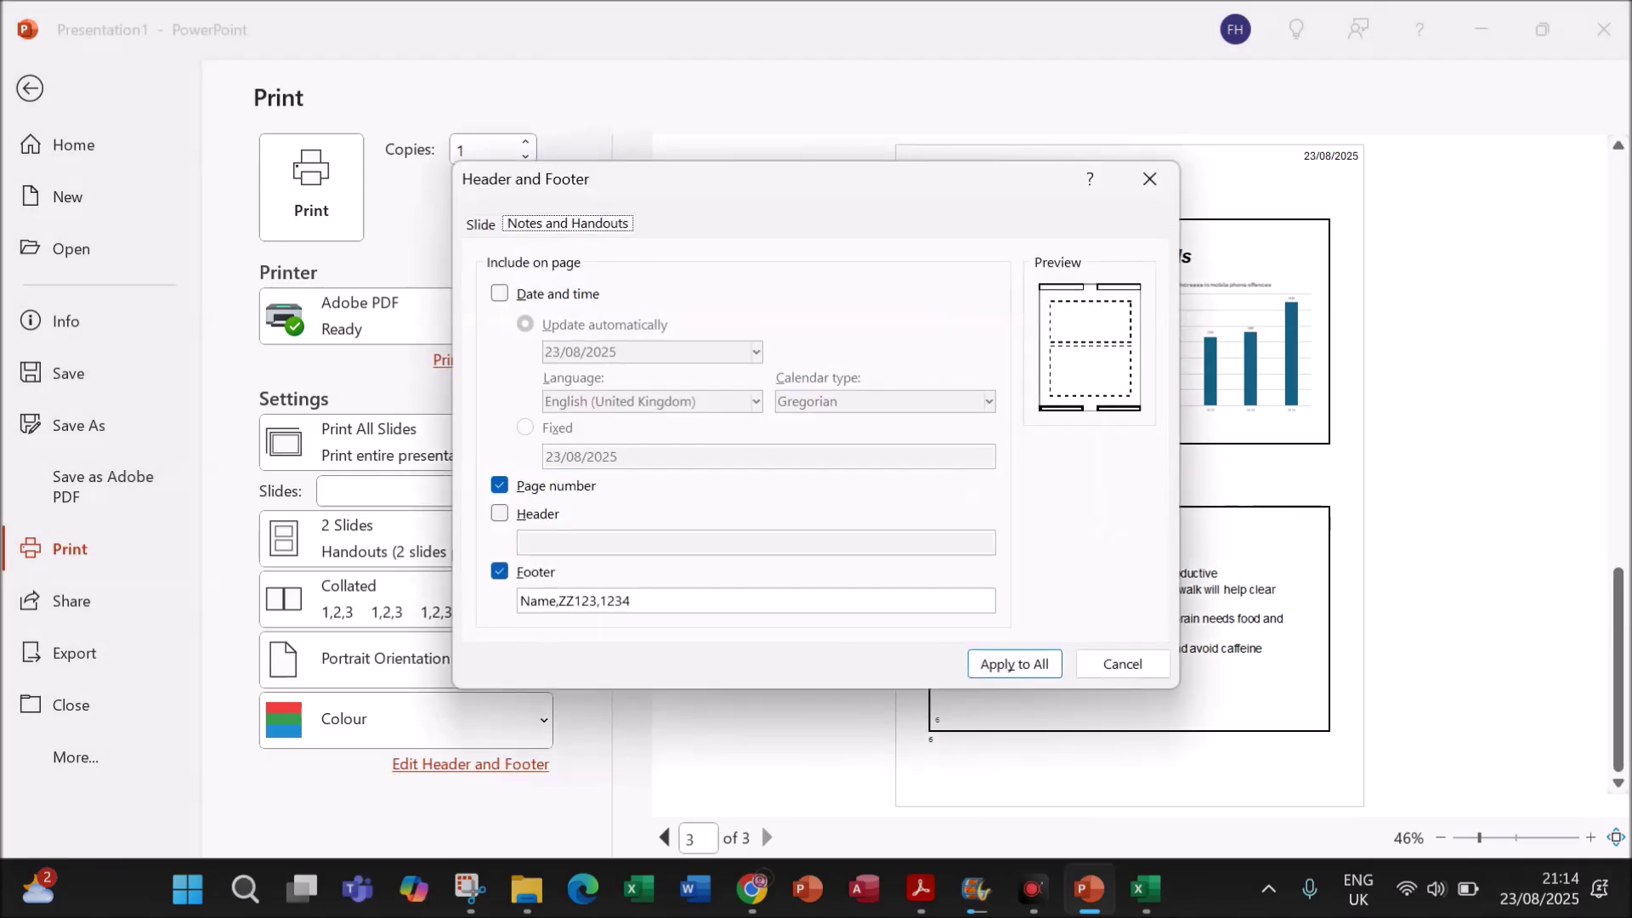
pyautogui.click(988, 663)
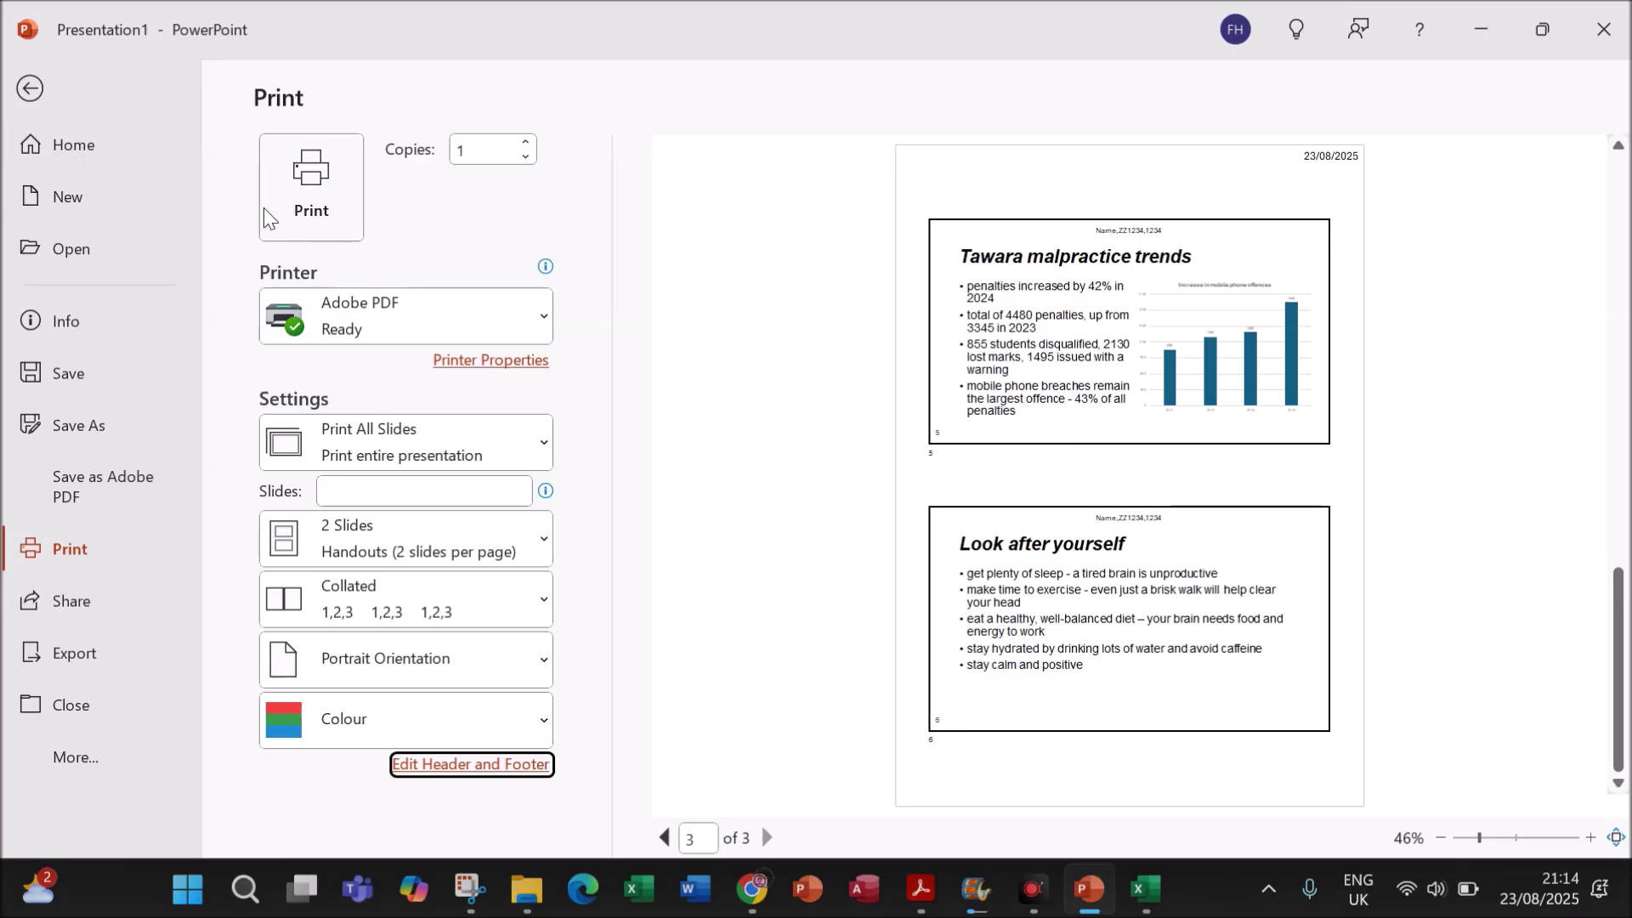
pyautogui.click(905, 893)
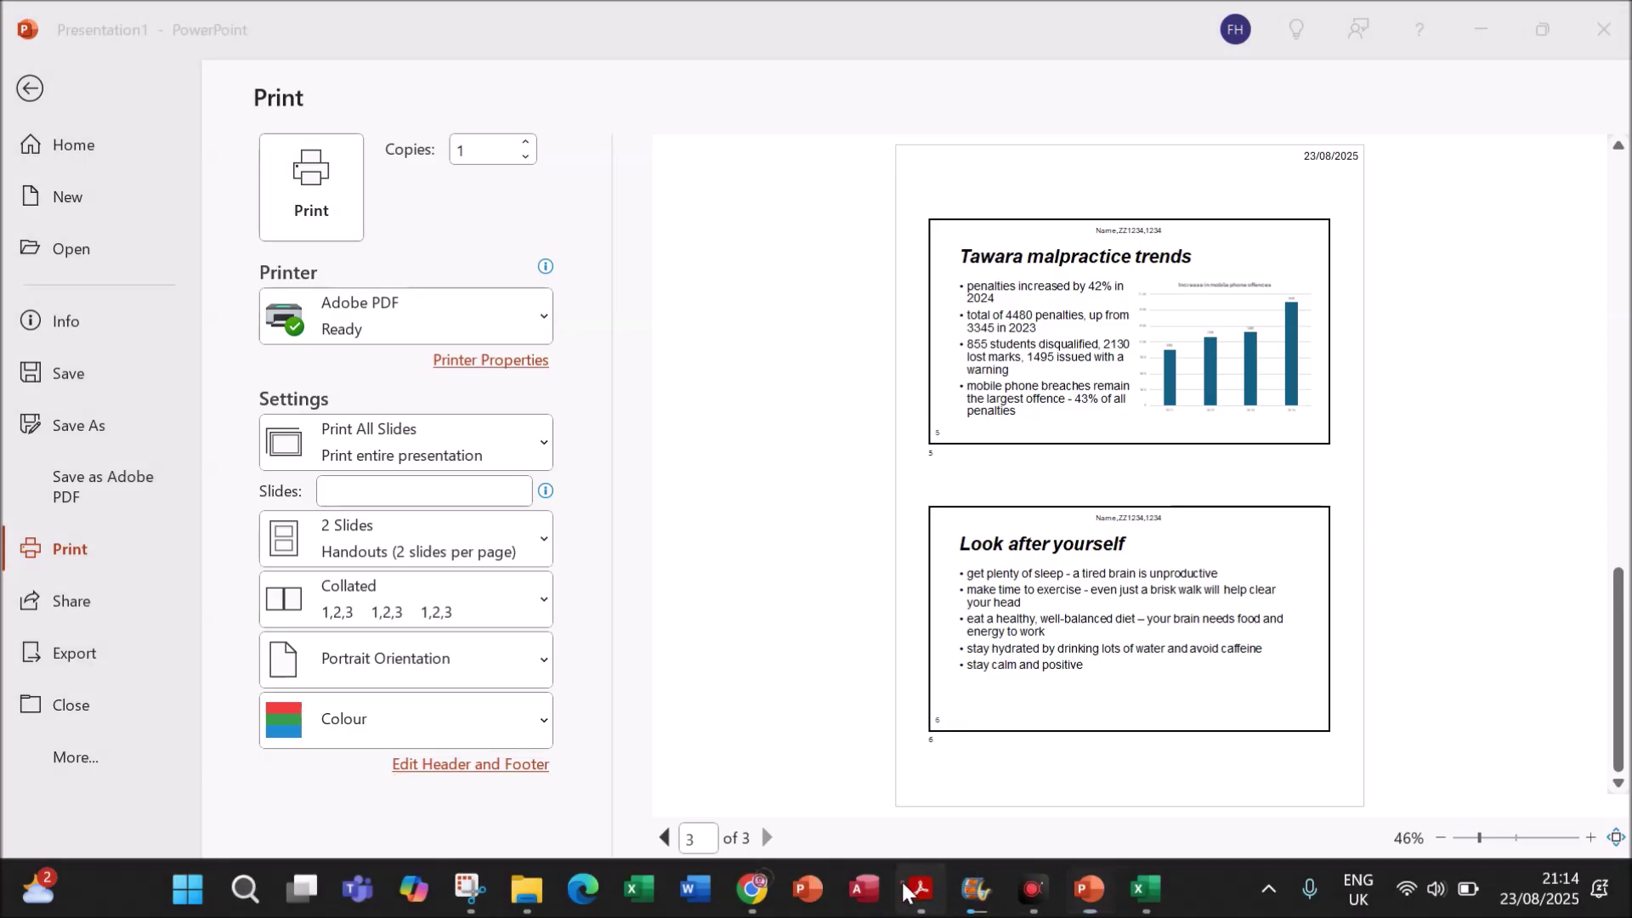
# - Scroll through pages 10–11 of the exam paper to review questions 29 to 33
pyautogui.scroll(-10, 834, 607)
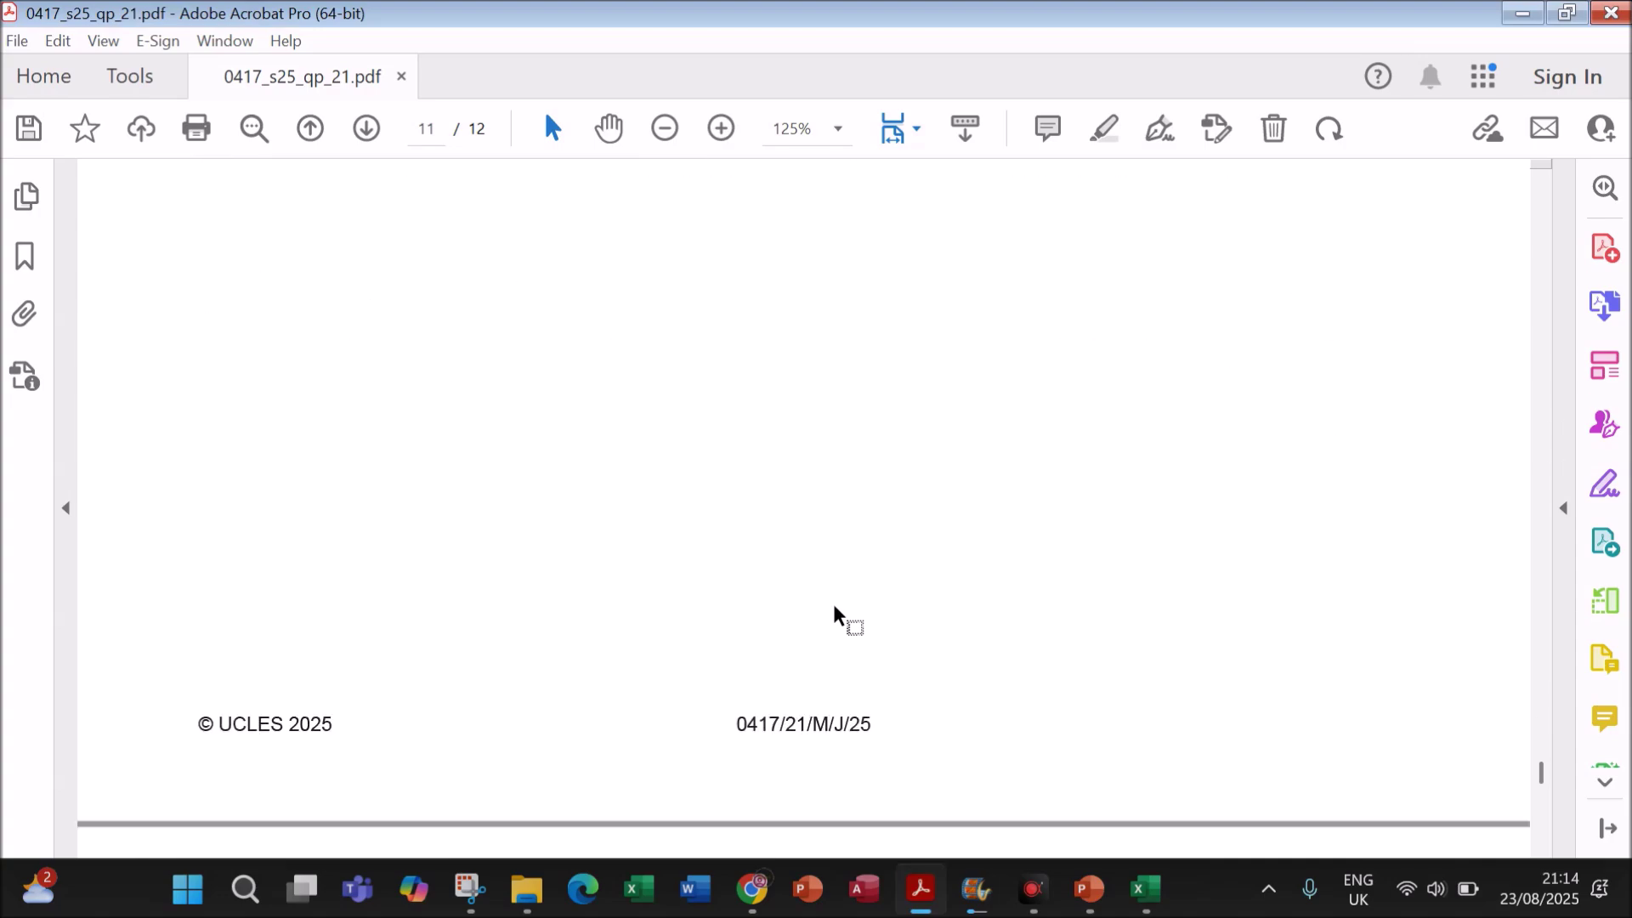
pyautogui.scroll(6, 833, 600)
pyautogui.scroll(10, 828, 598)
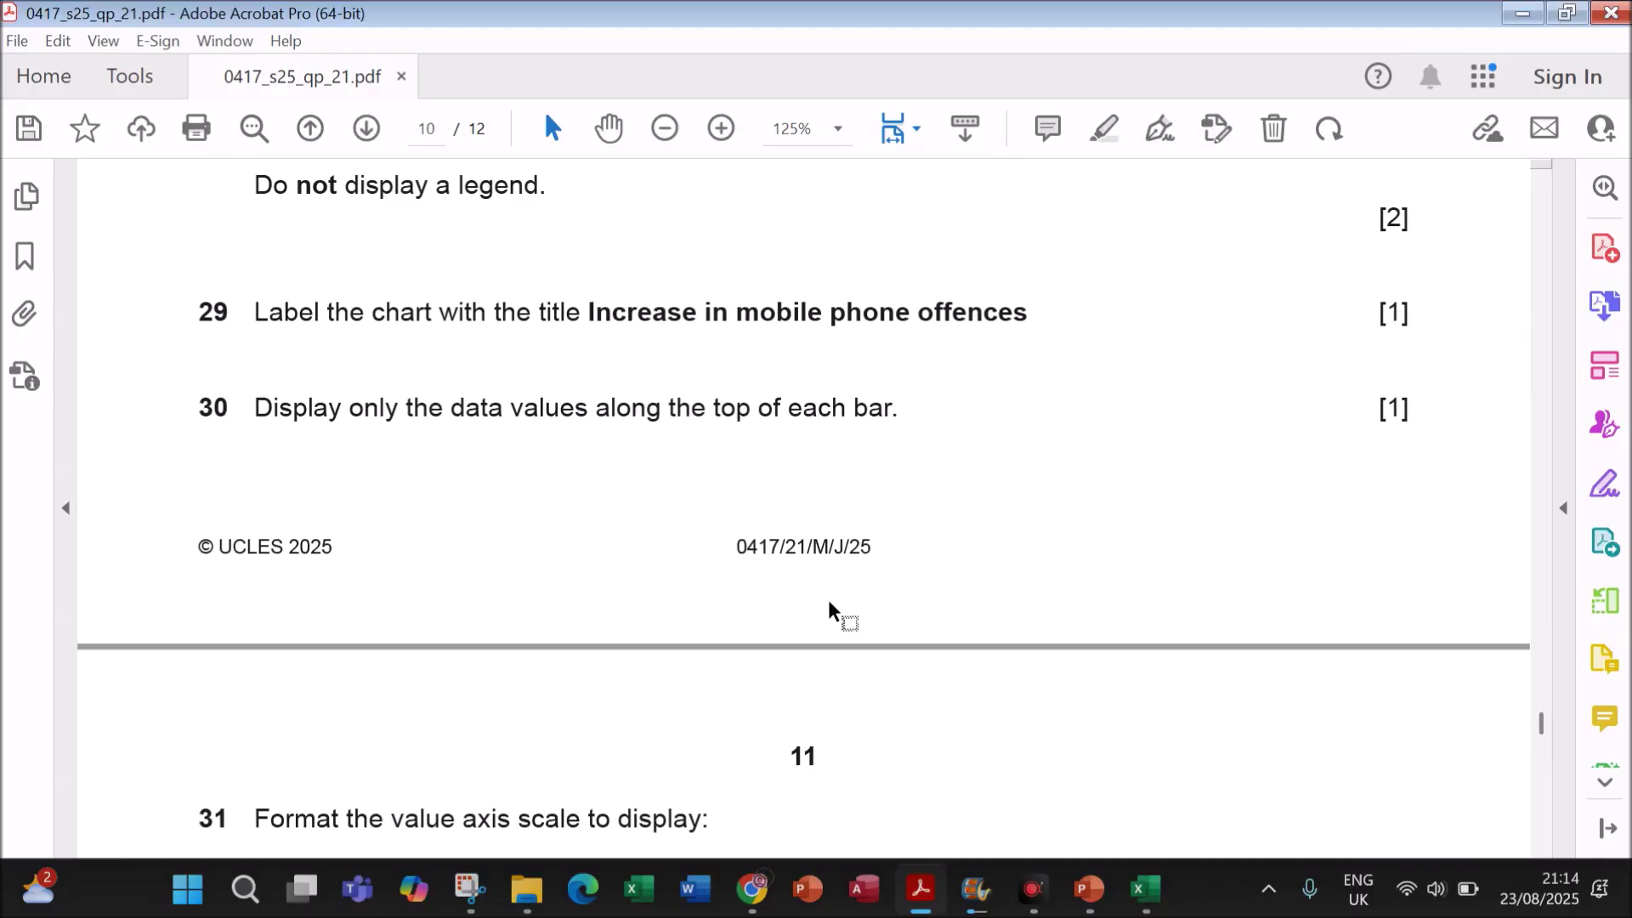
pyautogui.scroll(-10, 907, 437)
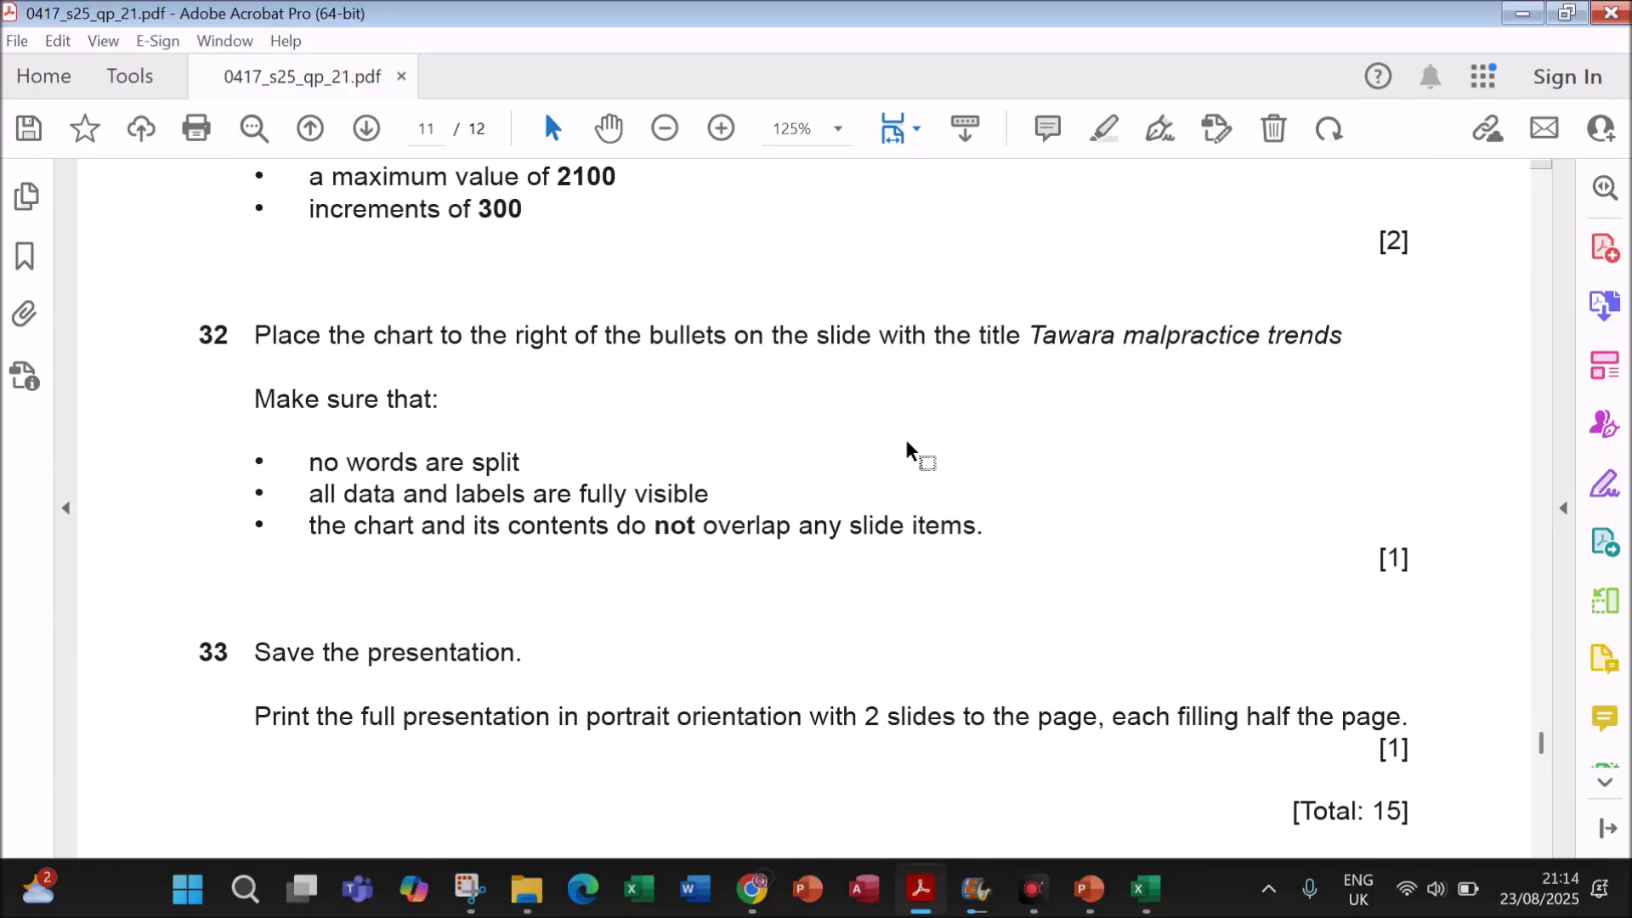
pyautogui.scroll(-3, 905, 438)
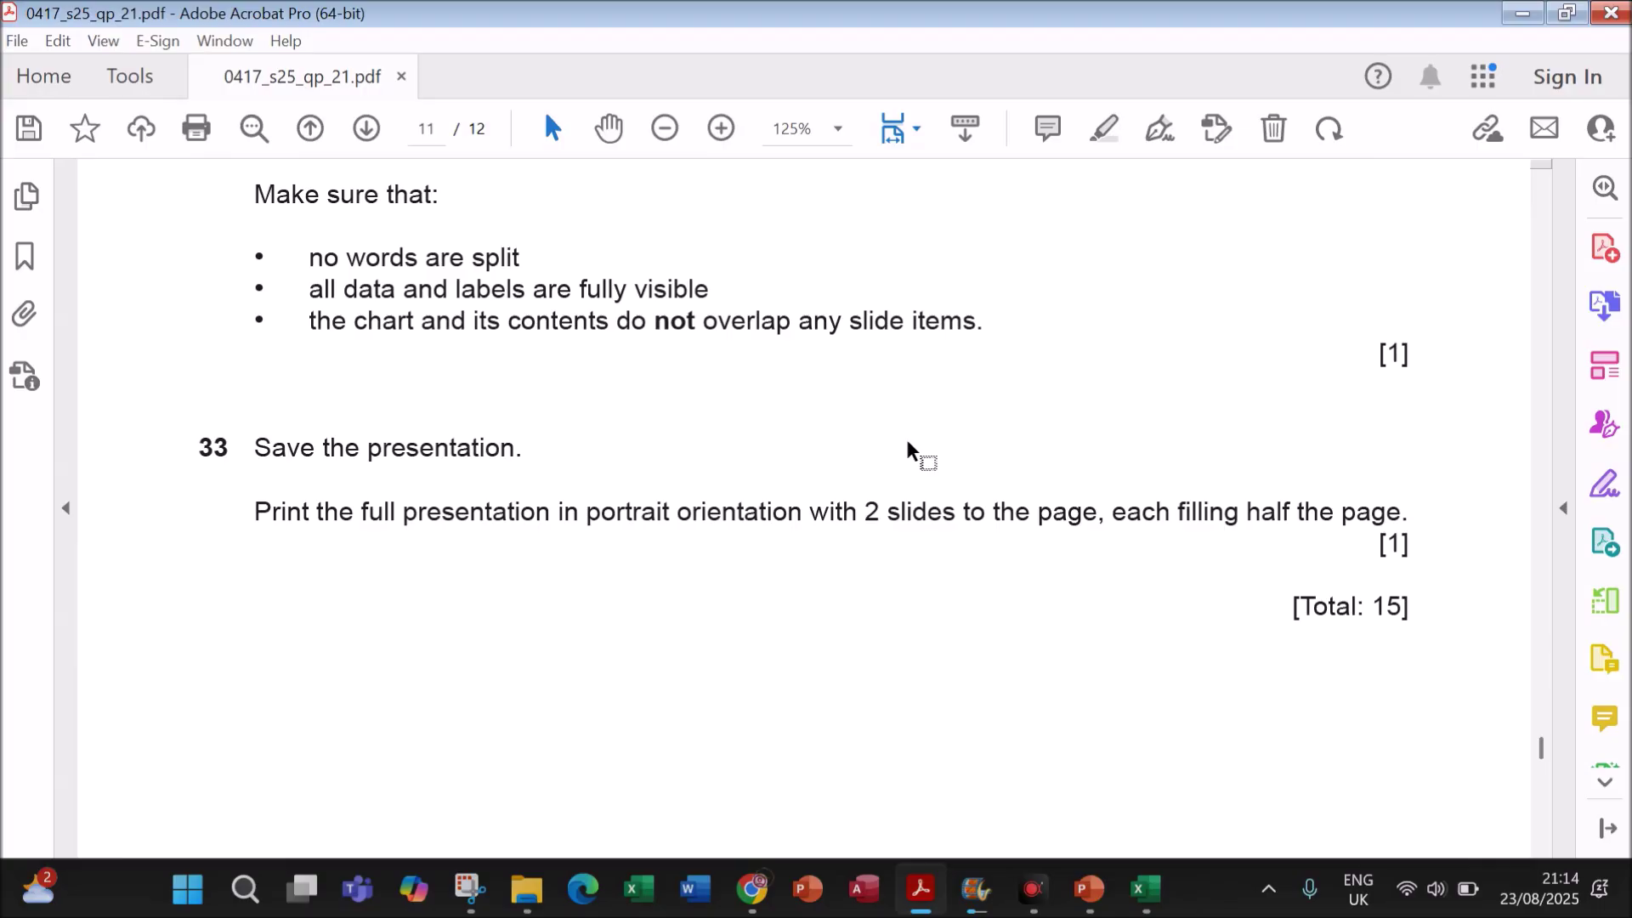
pyautogui.scroll(-7, 906, 438)
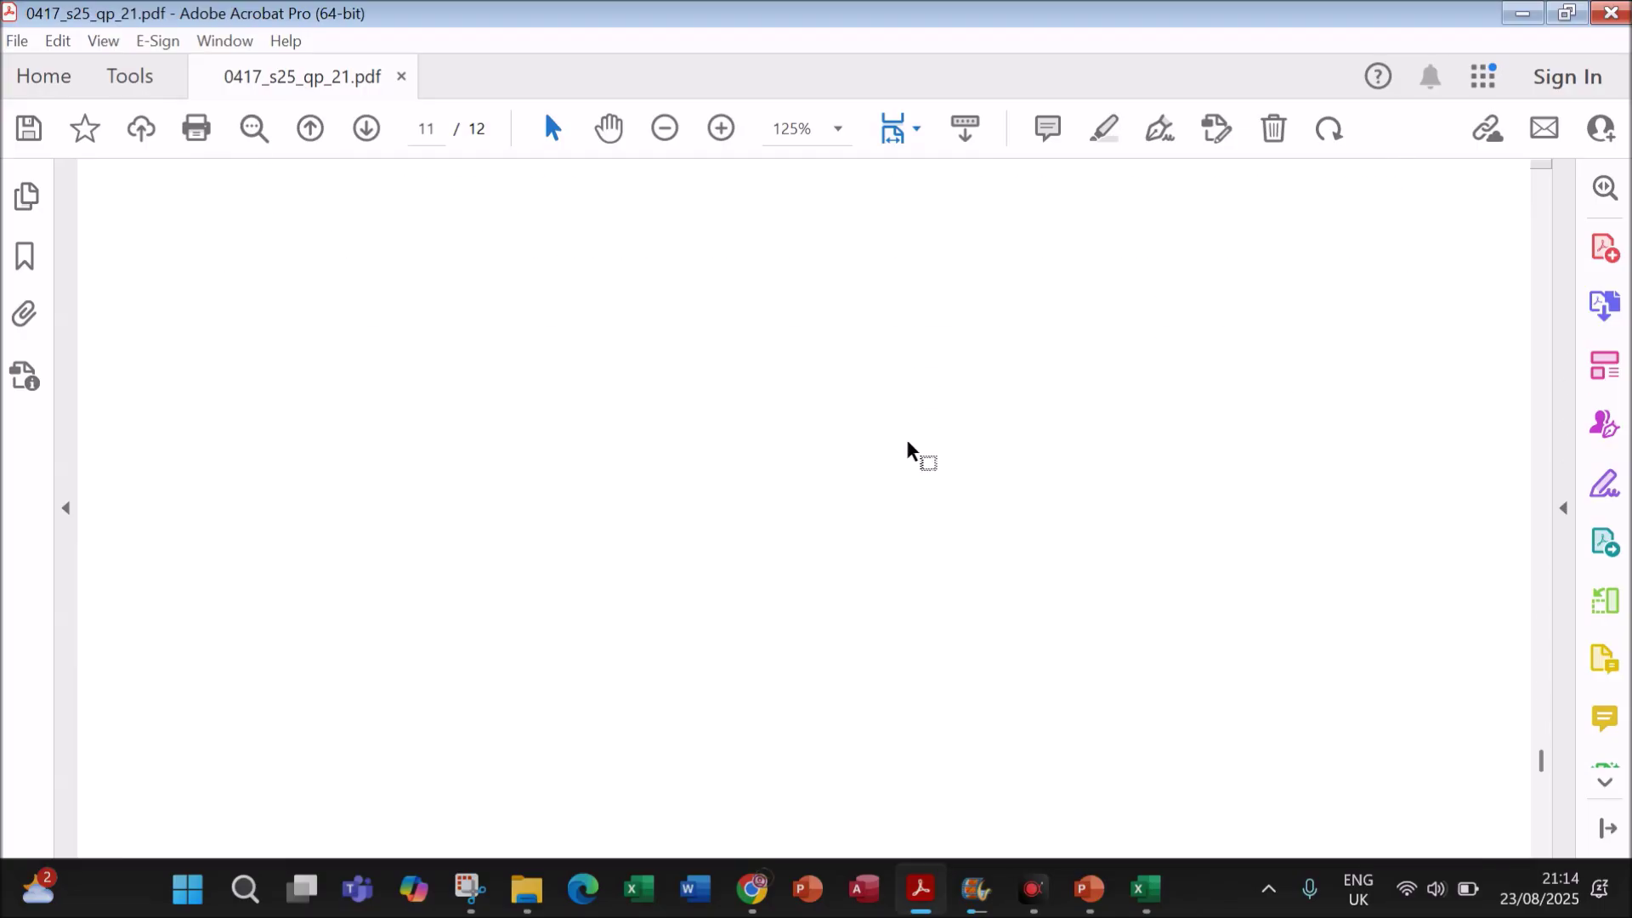